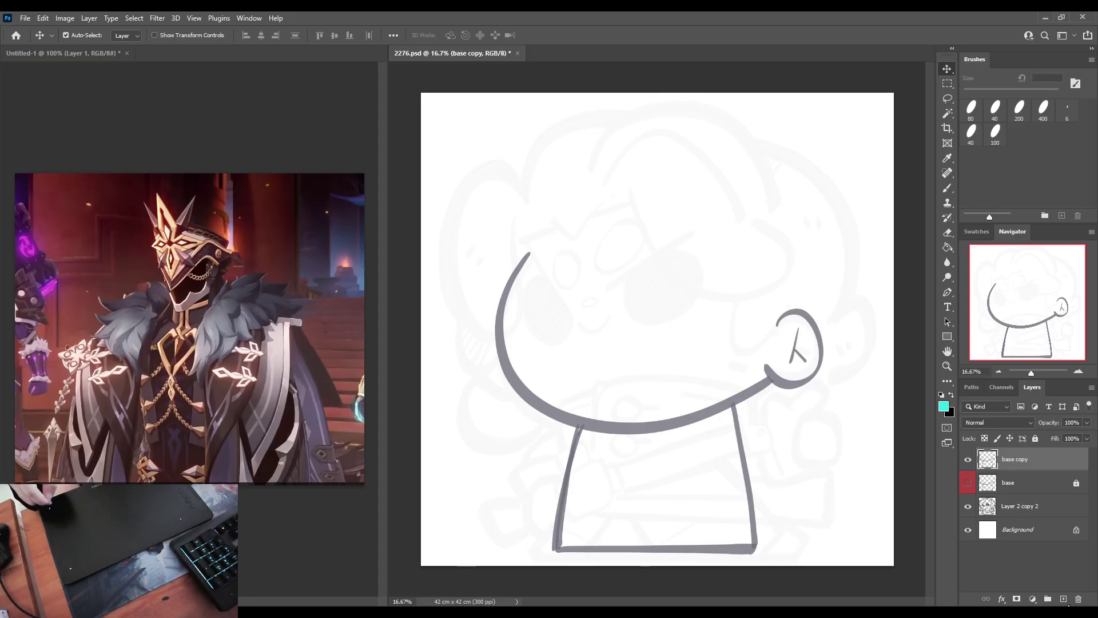
Step: Add a new layer above base copy and set up a 400 px grey brush at 80% opacity
left_click(1064, 599)
key("b")
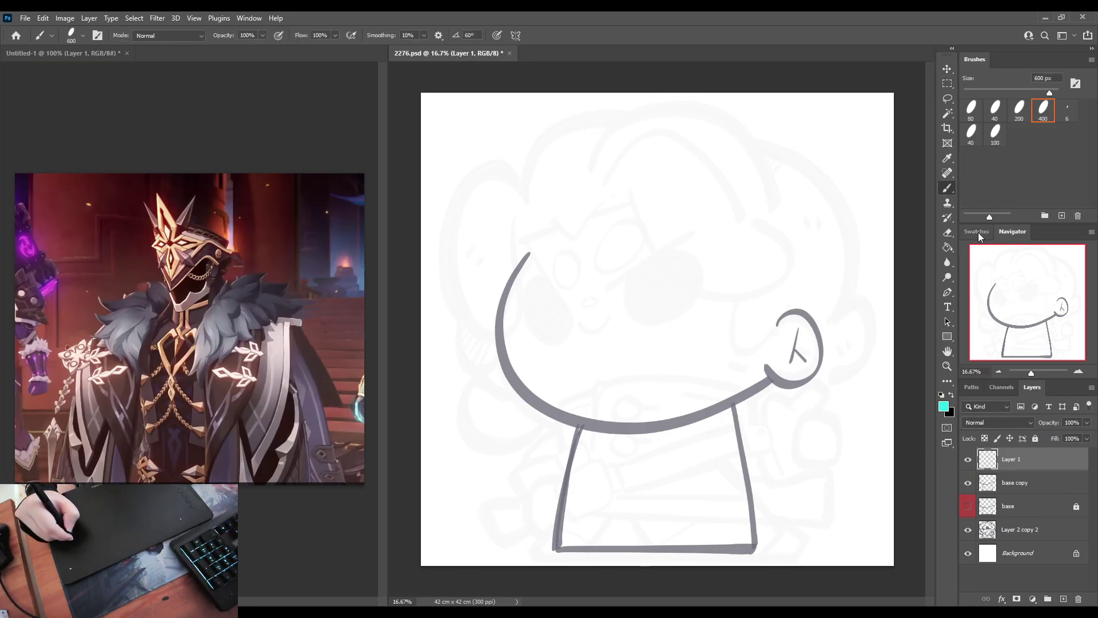
left_click(978, 232)
left_click(985, 250)
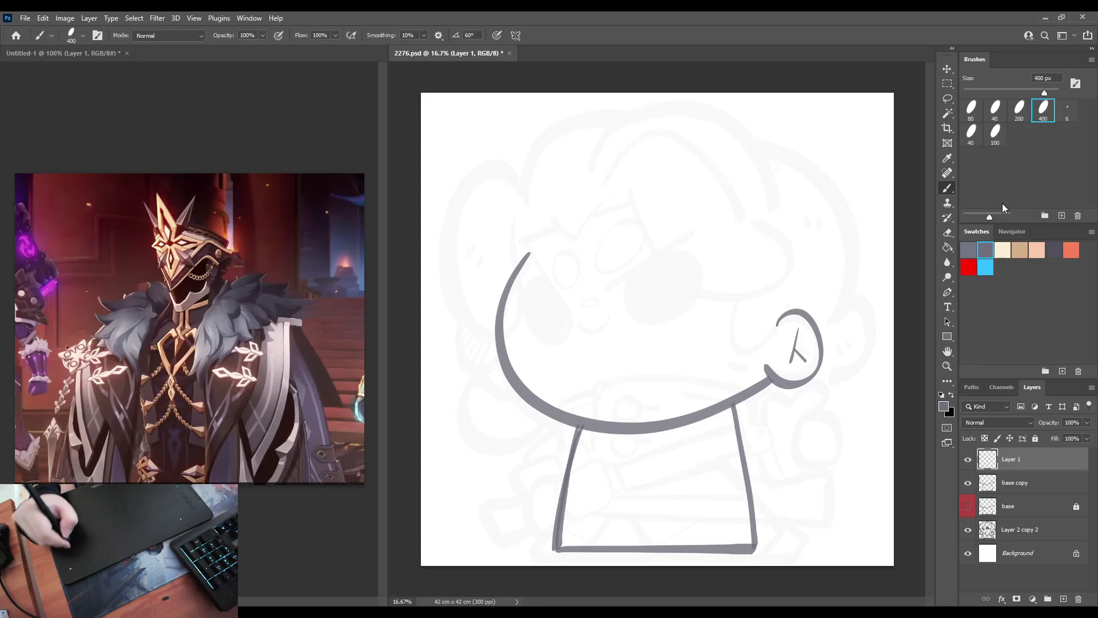
left_click(1015, 230)
key("e")
key("b")
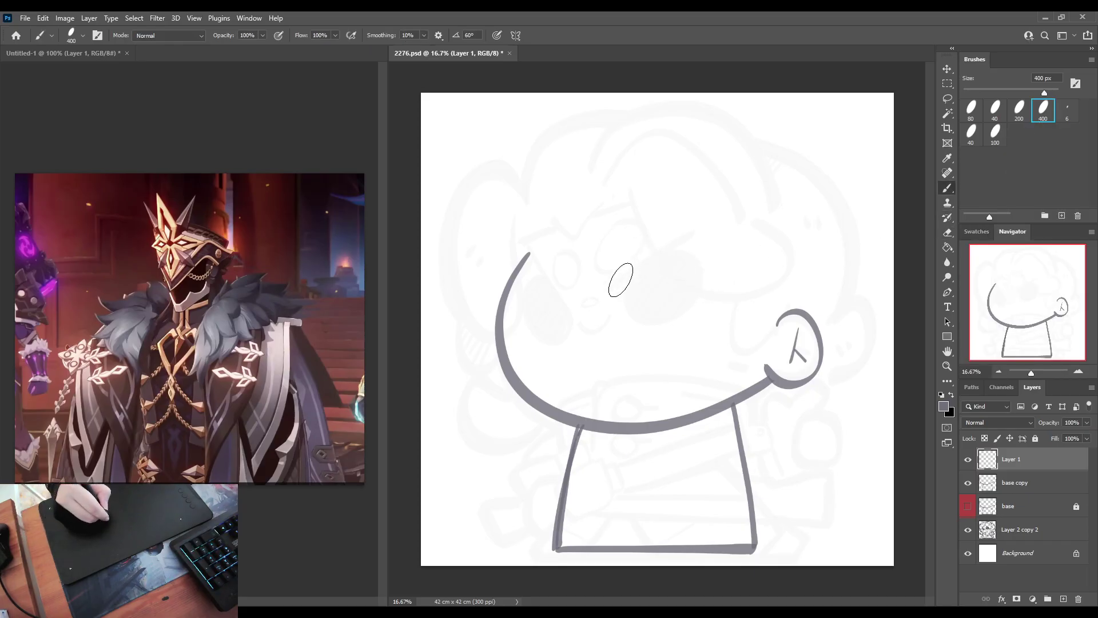
left_click_drag(640, 260, 686, 235)
key("ctrl+z")
key("8")
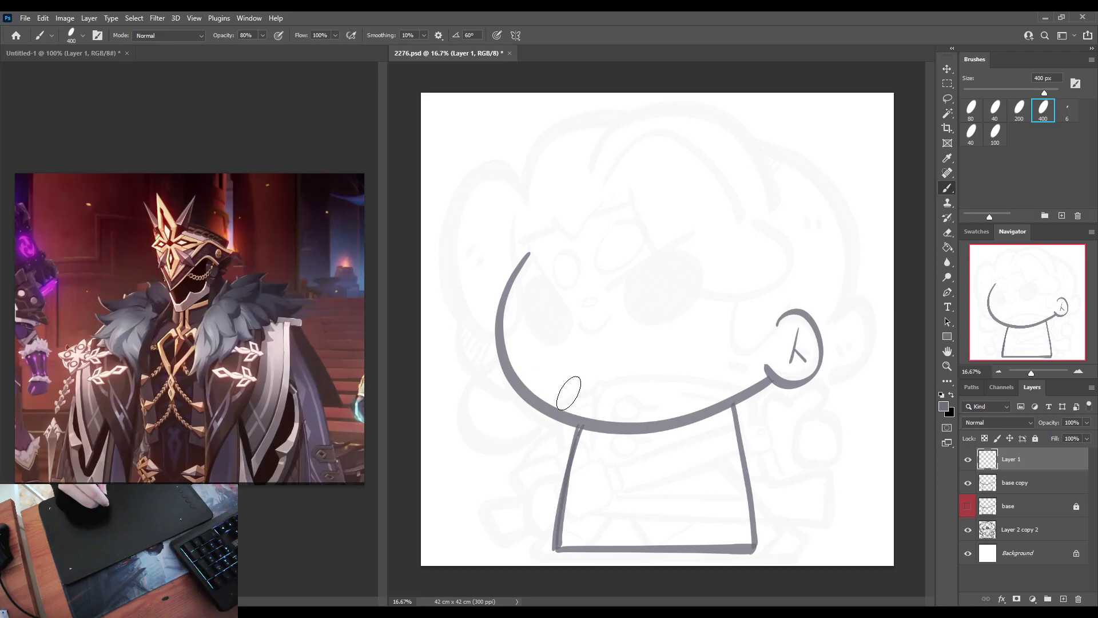
Step: Draw the fur collar line over the jaw curve, from the left jaw through two humps to the ear
left_click_drag(549, 407, 621, 393)
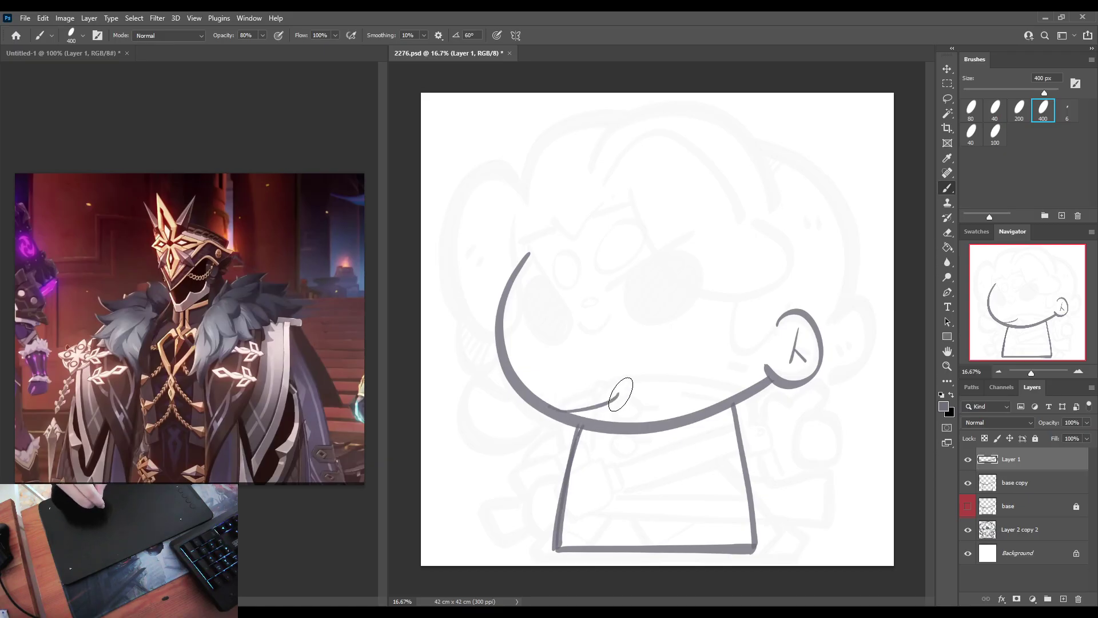
key("ctrl+z")
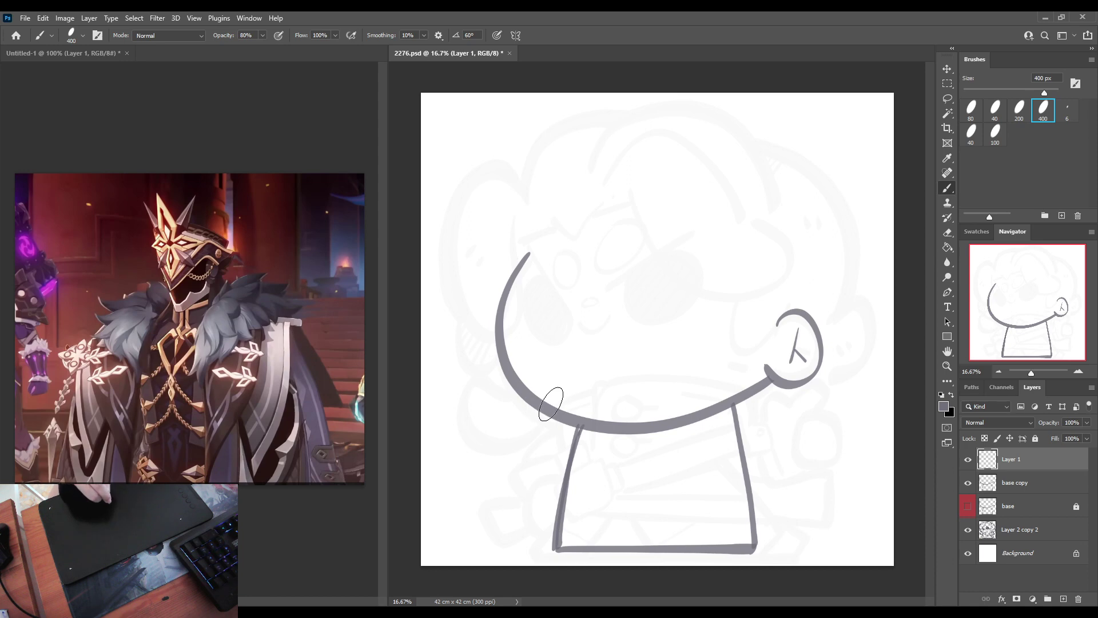
left_click_drag(550, 404, 646, 389)
mouse_move(643, 390)
left_mouse_down()
mouse_move(672, 368)
mouse_move(698, 392)
mouse_move(714, 368)
mouse_move(760, 343)
left_mouse_up()
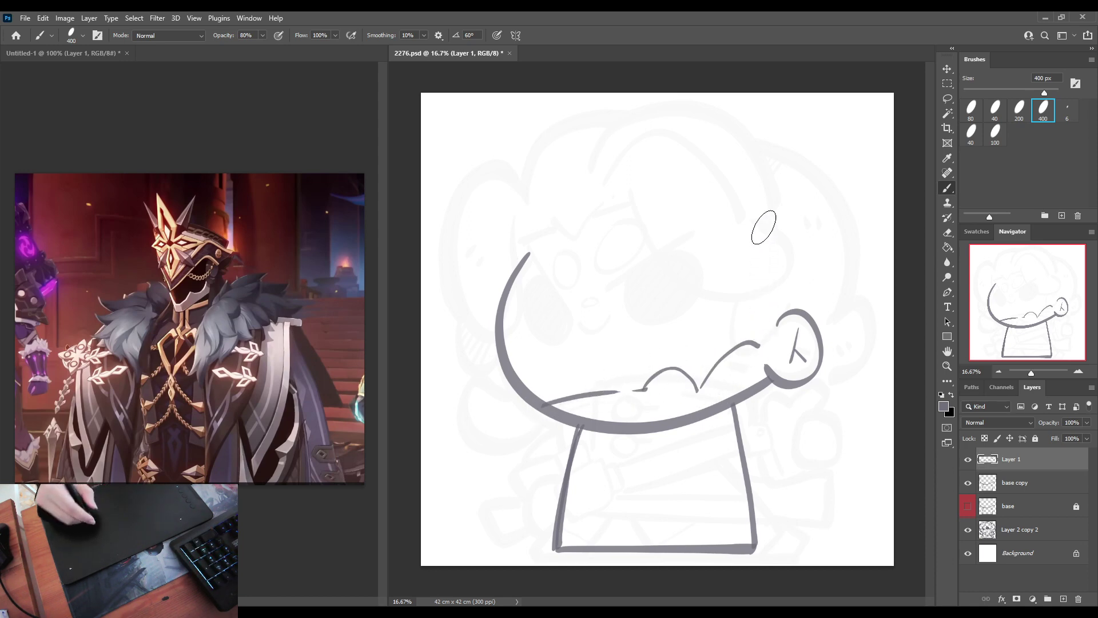
Step: Erase the inner ear lines on the base copy layer and return to Layer 1 with the brush
left_click(1012, 482)
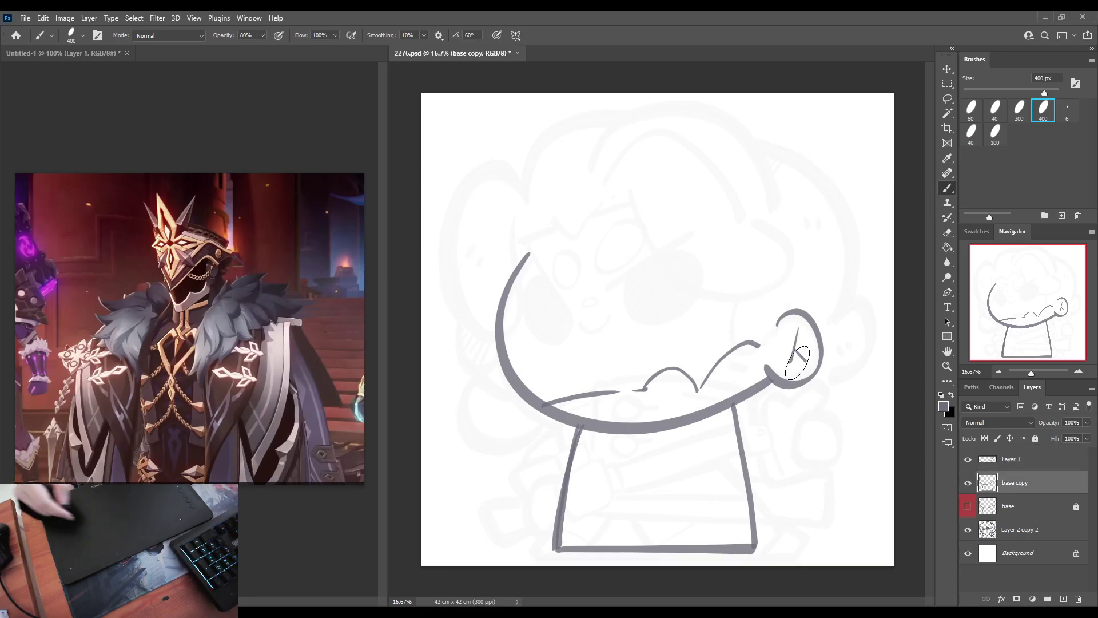
key("e")
left_click(1005, 464)
key("b")
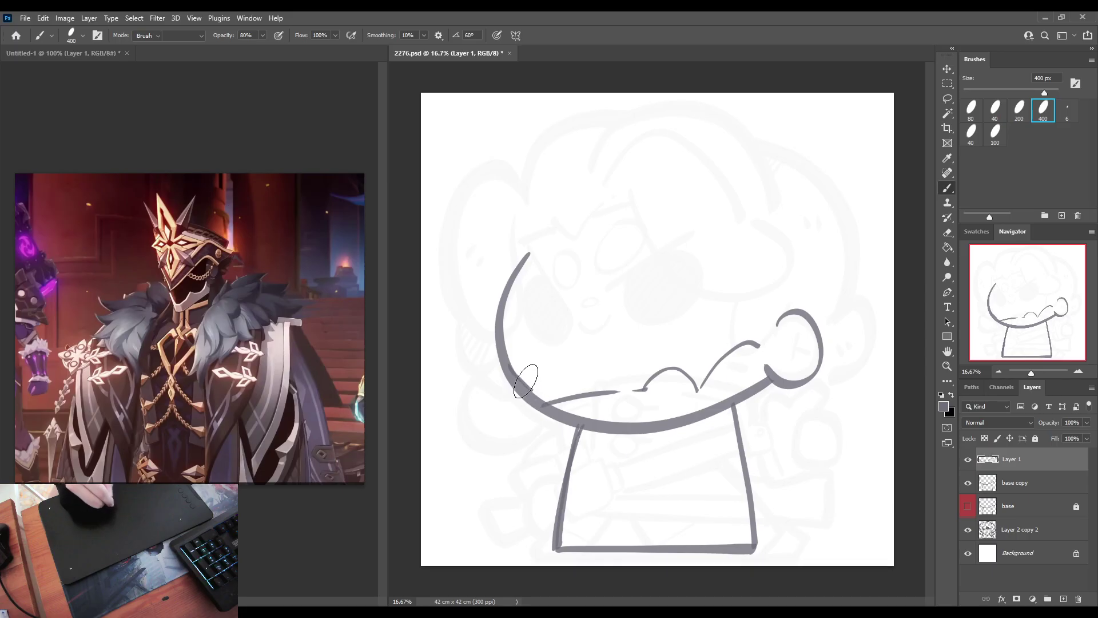
Step: Erase the left end of the collar line and redraw it as a small fur hump at the jaw
key("e")
left_click(540, 399)
key("b")
mouse_move(525, 390)
left_mouse_down()
mouse_move(543, 378)
mouse_move(555, 400)
left_mouse_up()
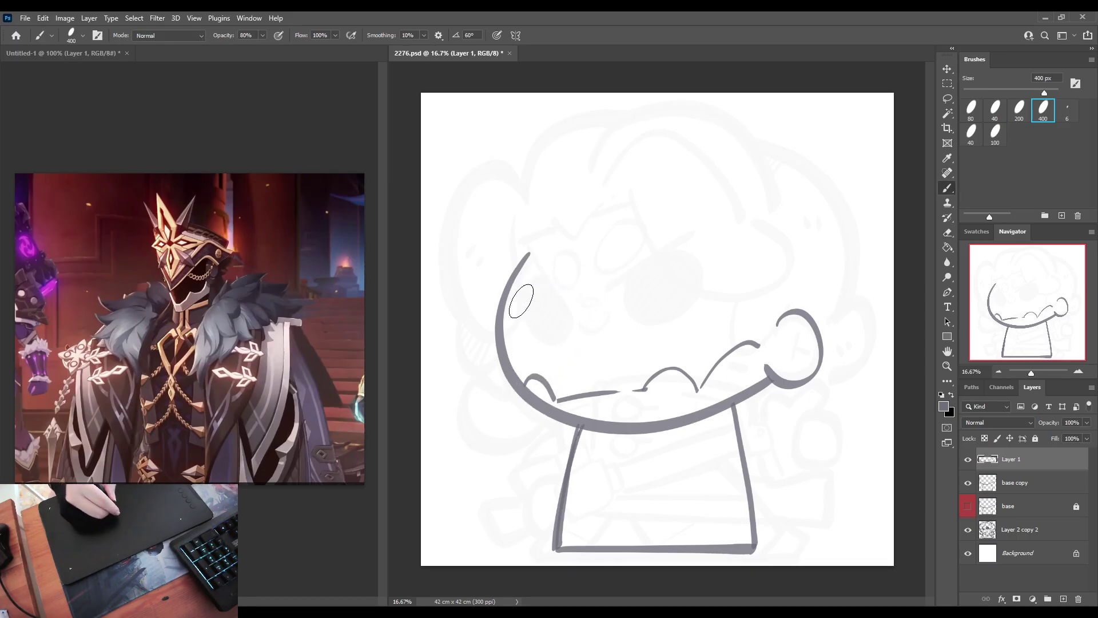
Step: Sketch the helmet's tall front line and the mask edge slanting up from the chin and curving down to the ear
left_click_drag(507, 304, 632, 372)
key("ctrl+z")
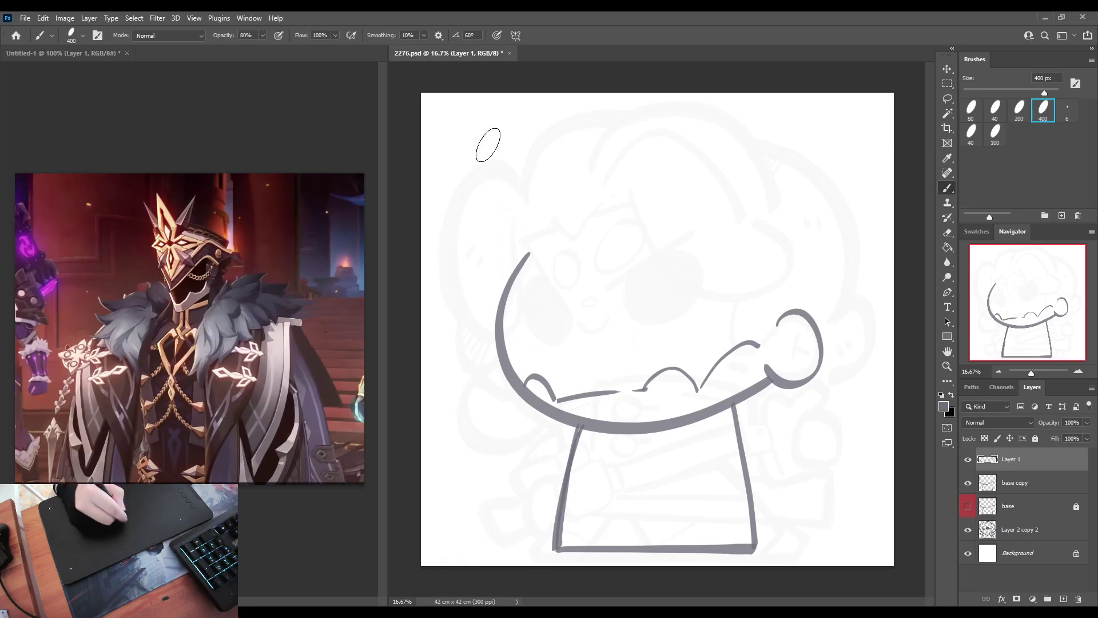
mouse_move(520, 130)
left_mouse_down()
mouse_move(509, 167)
mouse_move(553, 324)
mouse_move(585, 343)
mouse_move(710, 265)
mouse_move(764, 298)
left_mouse_up()
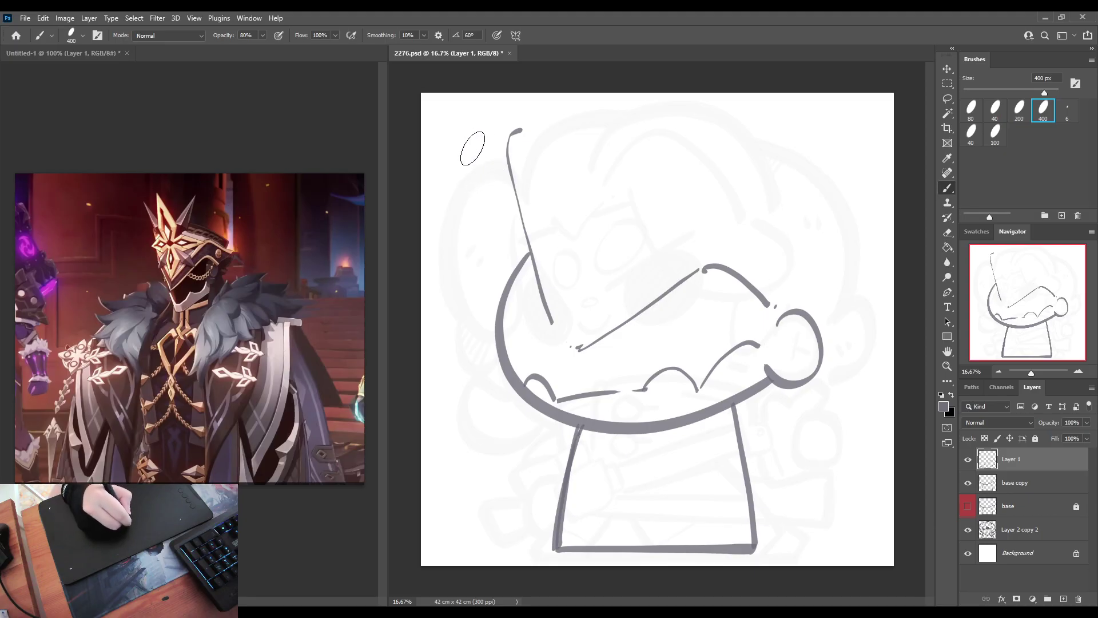
Step: Draw the helmet's outer front edge from a hook above the face down to the mask's chin point, redoing the first stroke
mouse_move(491, 147)
left_mouse_down()
mouse_move(467, 195)
mouse_move(472, 225)
mouse_move(522, 326)
mouse_move(574, 349)
left_mouse_up()
key("ctrl+z")
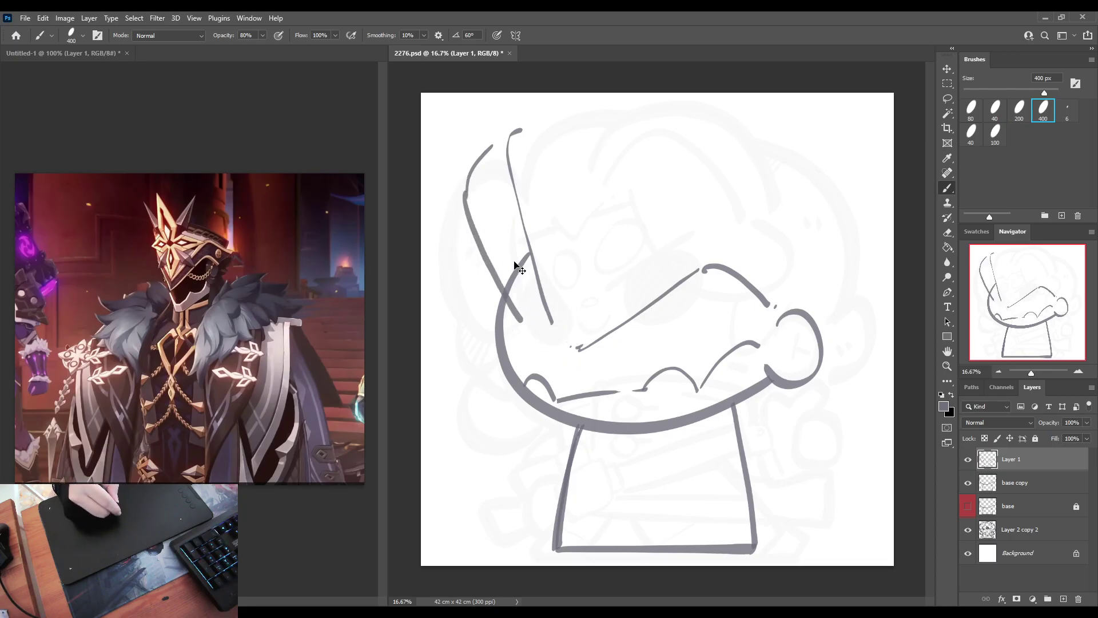
key("e")
mouse_move(485, 155)
left_mouse_down()
mouse_move(475, 174)
mouse_move(515, 312)
left_mouse_up()
key("b")
mouse_move(473, 144)
left_mouse_down()
mouse_move(454, 164)
mouse_move(468, 238)
mouse_move(498, 319)
mouse_move(572, 348)
left_mouse_up()
key("ctrl+z")
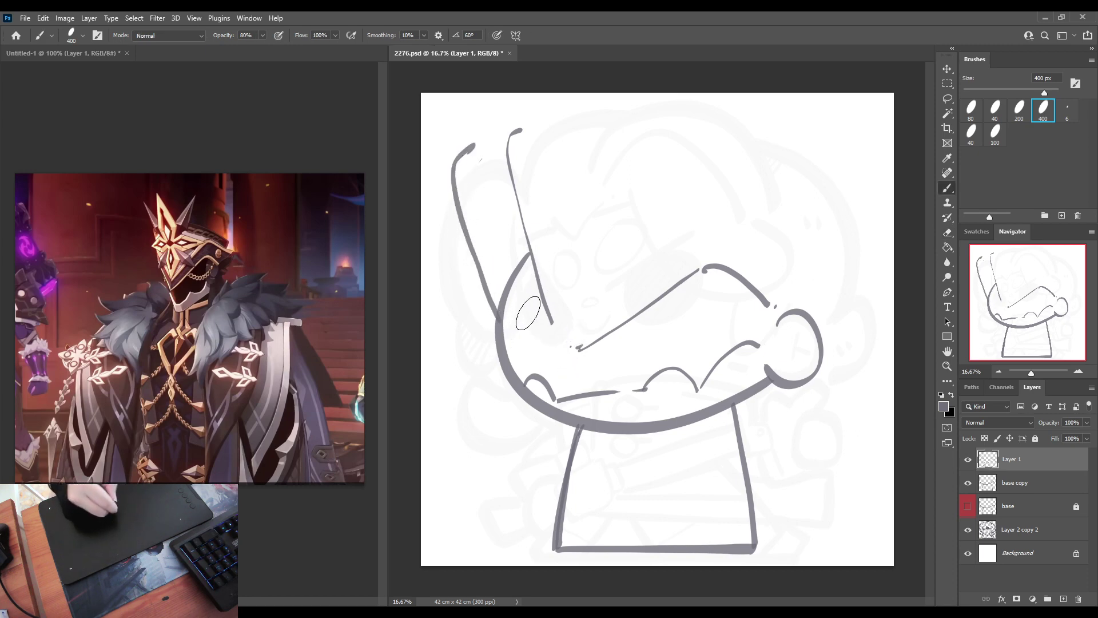
left_click_drag(499, 319, 571, 353)
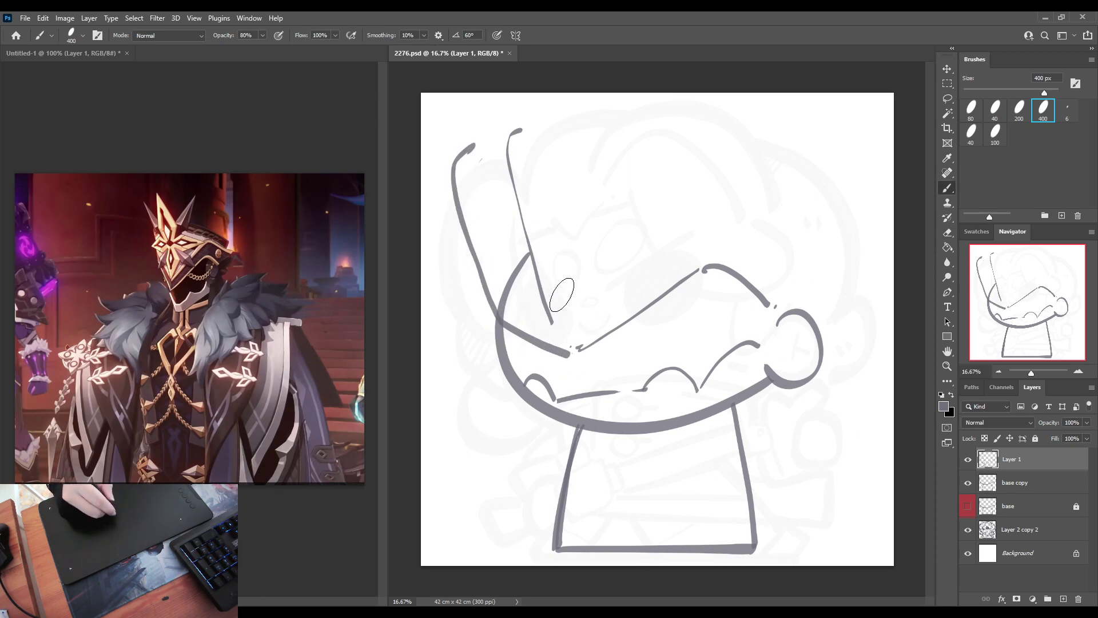
Step: Erase the inner upright line and draw the large top, right and left petals of the forehead ornament
key("e")
left_click_drag(516, 134, 510, 211)
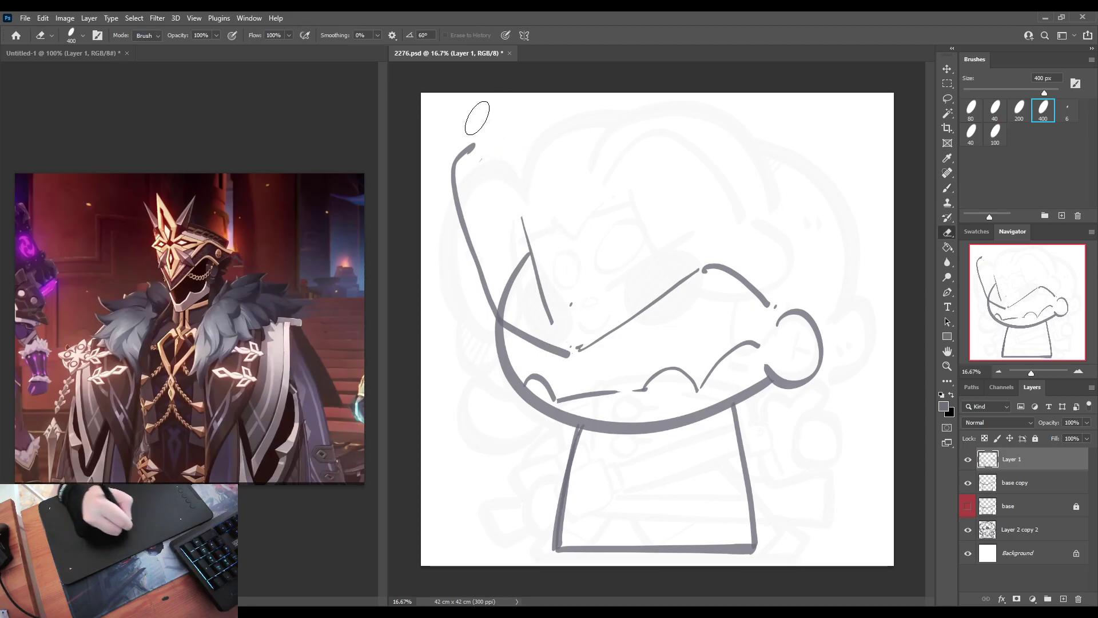
key("b")
left_click_drag(476, 160, 490, 201)
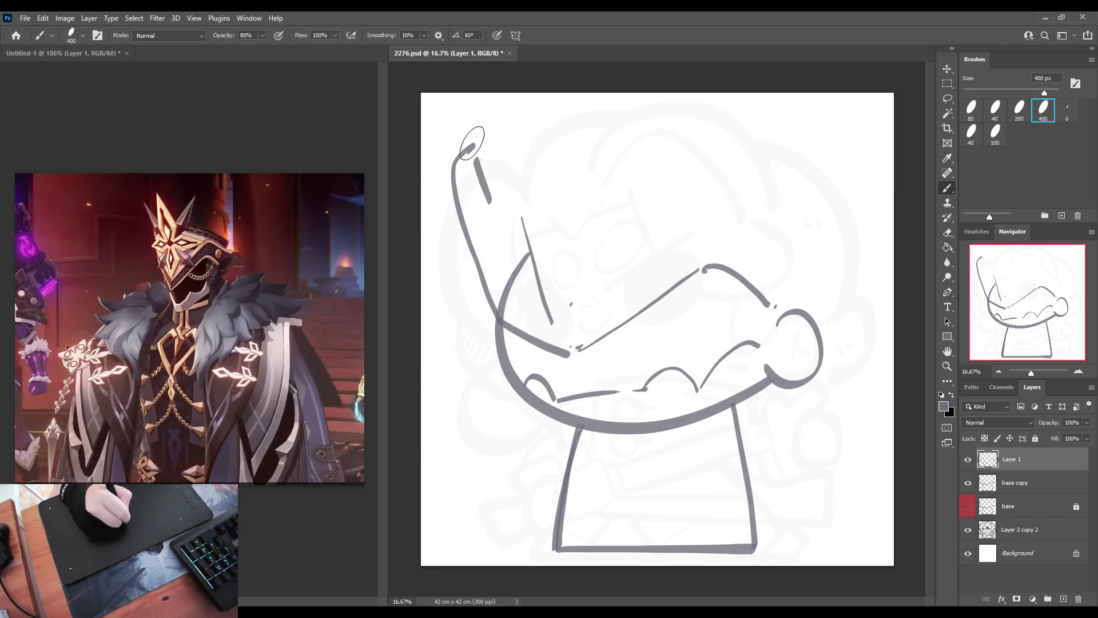
mouse_move(472, 144)
left_mouse_down()
mouse_move(524, 128)
mouse_move(546, 171)
mouse_move(584, 179)
mouse_move(602, 226)
left_mouse_up()
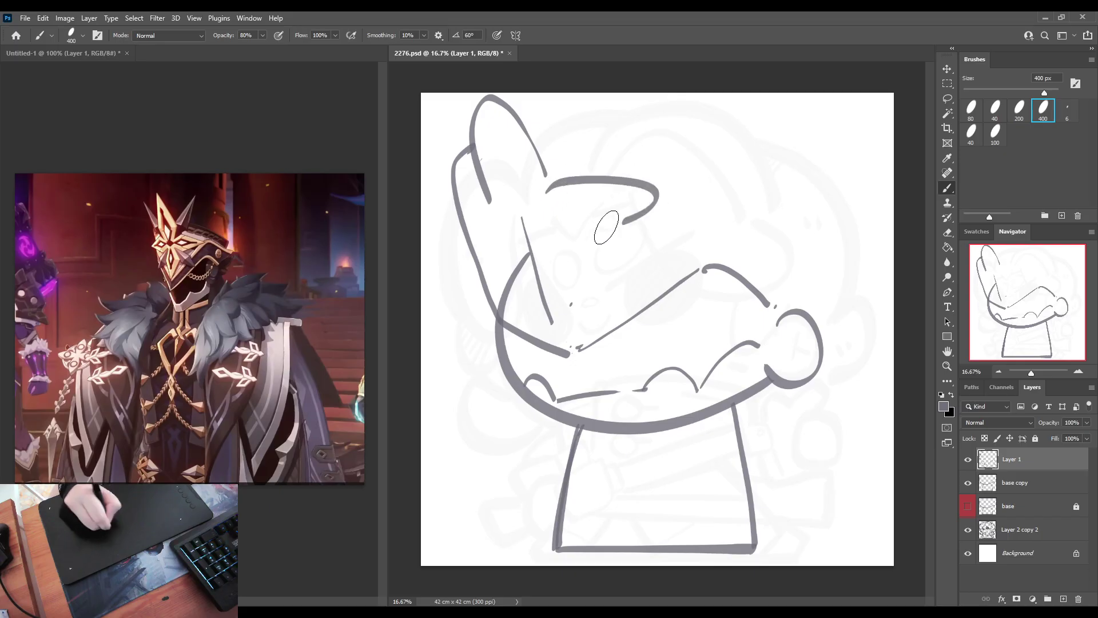
mouse_move(491, 199)
left_mouse_down()
mouse_move(449, 212)
mouse_move(502, 248)
mouse_move(557, 320)
left_mouse_up()
Step: Lower the base copy layer's opacity to 30% and return to Layer 1
key("e")
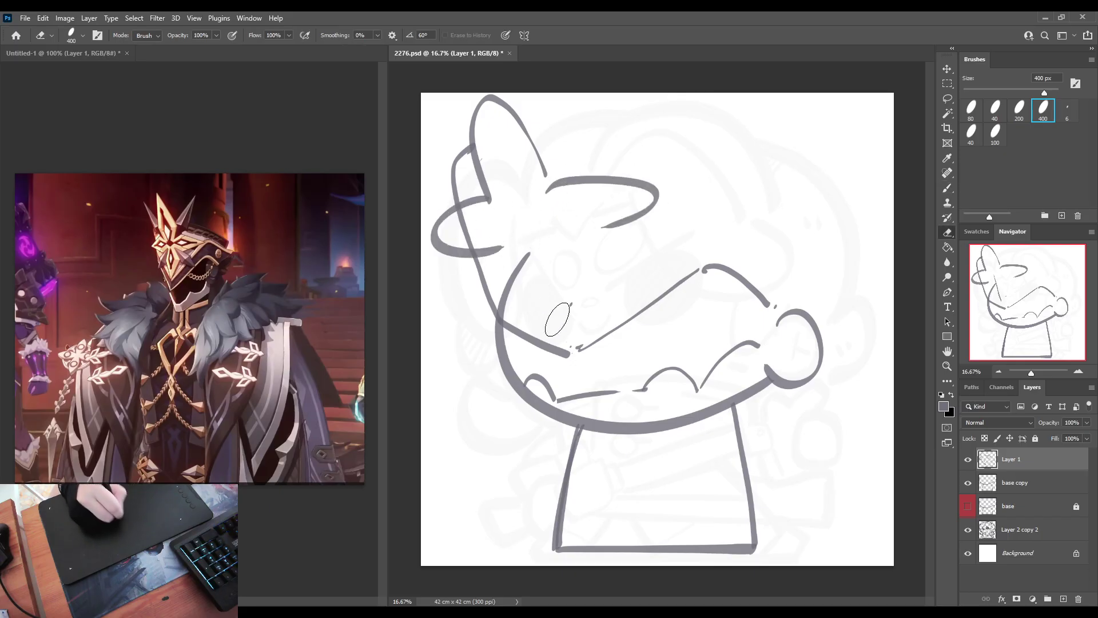
left_click(999, 489)
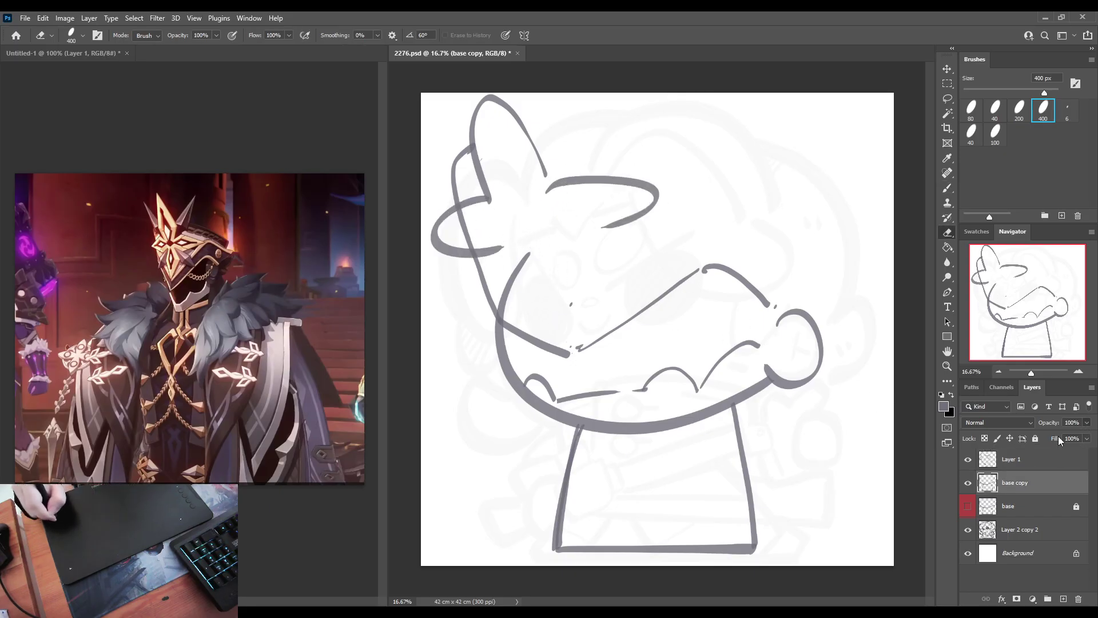
key("3")
left_click(1005, 457)
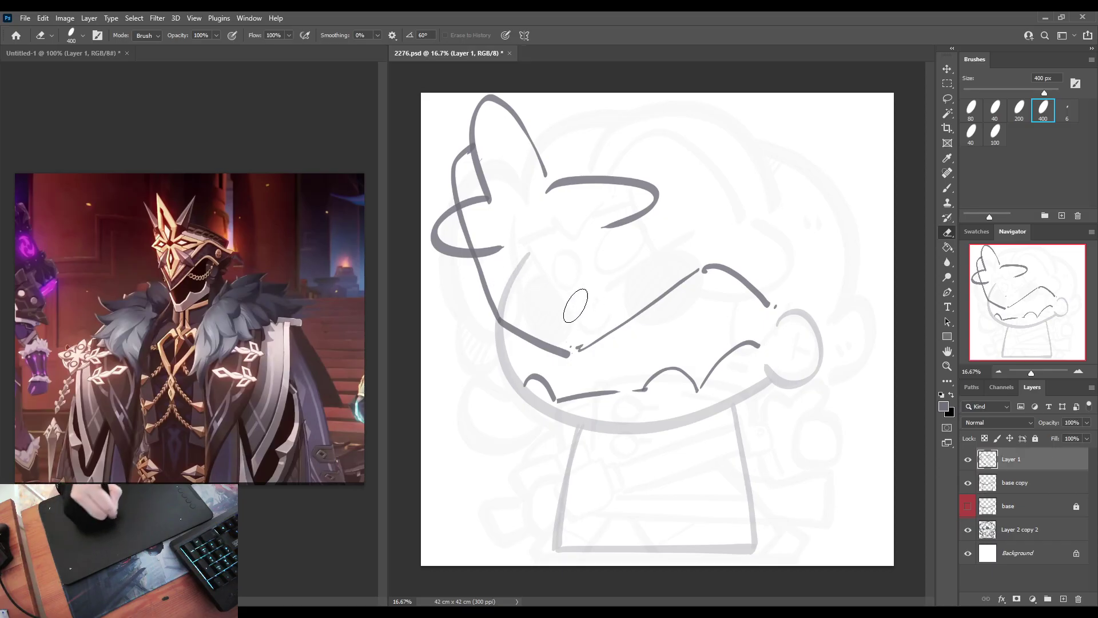
Step: Draw the ornament's large bottom petal and small upper-right petal, and erase the old edge line crossing its left petals
key("b")
mouse_move(516, 255)
left_mouse_down()
mouse_move(568, 268)
mouse_move(565, 255)
mouse_move(548, 309)
mouse_move(563, 235)
left_mouse_up()
key("ctrl+z")
mouse_move(547, 155)
left_mouse_down()
mouse_move(569, 117)
mouse_move(581, 174)
left_mouse_up()
key("e")
mouse_move(456, 178)
left_mouse_down()
mouse_move(456, 222)
mouse_move(481, 234)
left_mouse_up()
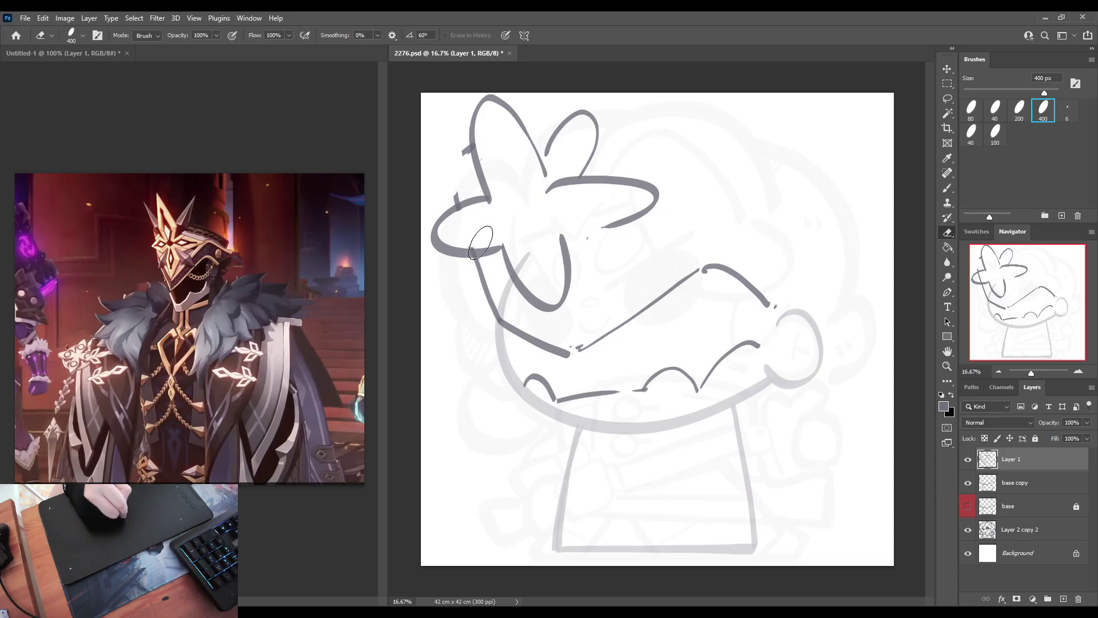
Step: Add the small upper-left, lower-left and lower-right petals to the ornament, erasing the old line beneath the lower-left one
key("b")
mouse_move(478, 160)
left_mouse_down()
mouse_move(448, 186)
mouse_move(489, 200)
left_mouse_up()
key("e")
mouse_move(475, 267)
left_mouse_down()
mouse_move(476, 285)
mouse_move(506, 283)
left_mouse_up()
key("b")
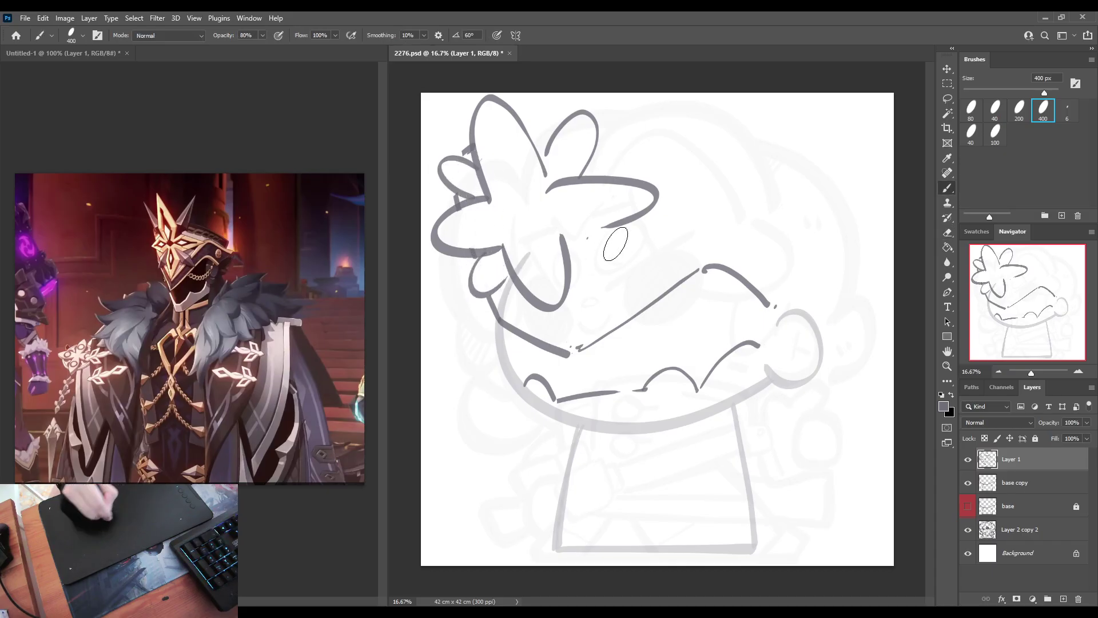
left_click_drag(620, 254, 575, 267)
left_click_drag(598, 226, 601, 240)
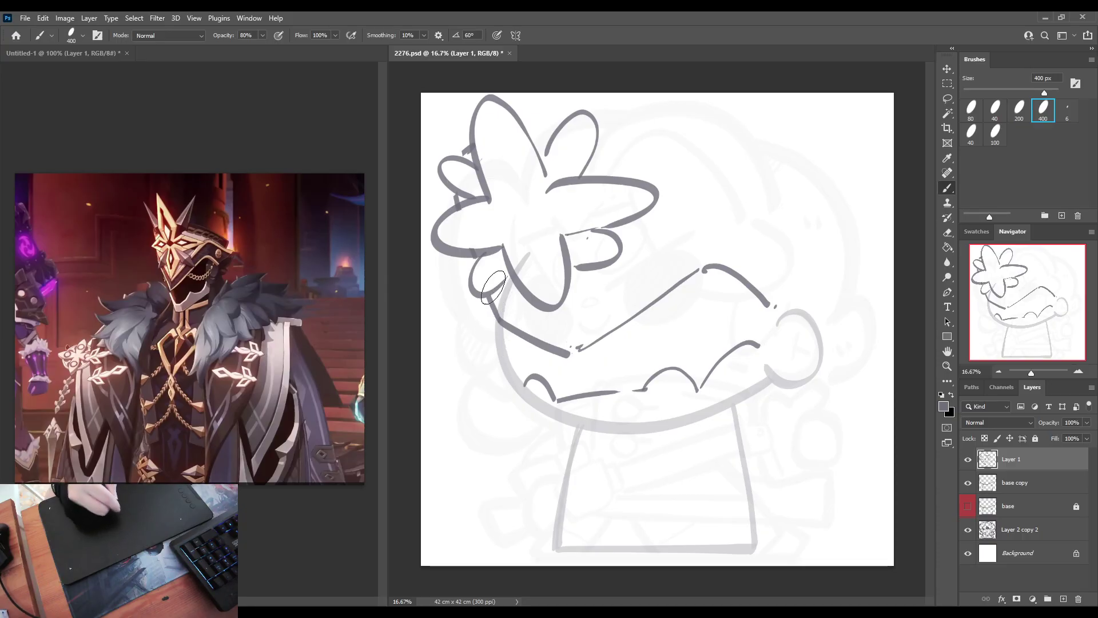
Step: Erase the mask's lower front edge and redraw it as a curve from the lower-left petal to the chin point
key("e")
mouse_move(500, 300)
left_mouse_down()
mouse_move(489, 306)
mouse_move(556, 343)
left_mouse_up()
key("b")
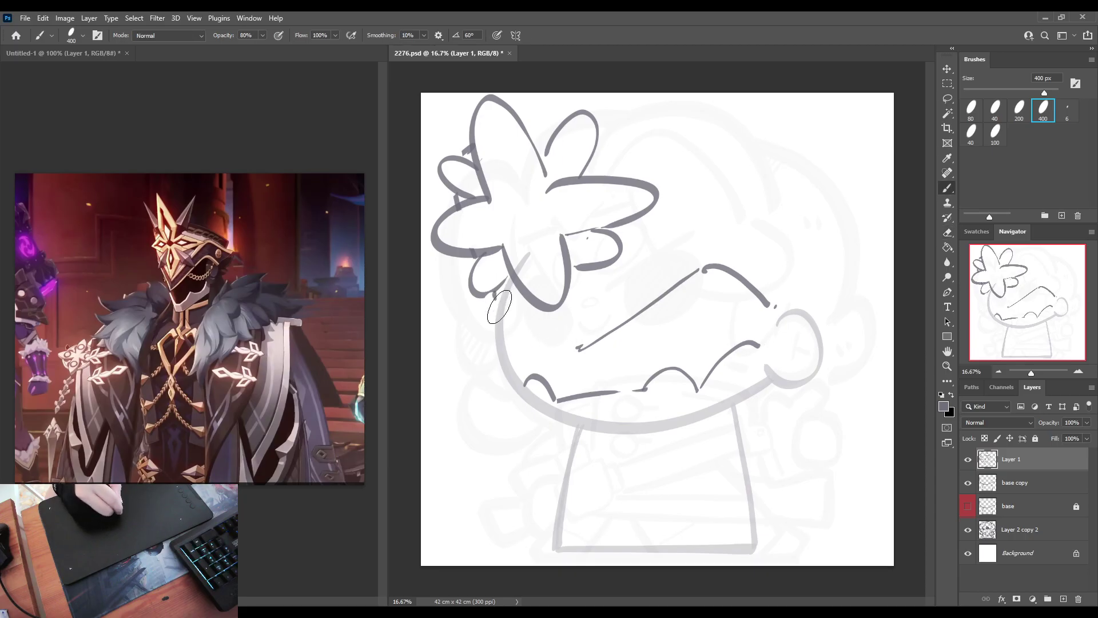
left_click_drag(499, 307, 577, 346)
key("ctrl+z")
left_click_drag(498, 297, 584, 346)
key("ctrl+z")
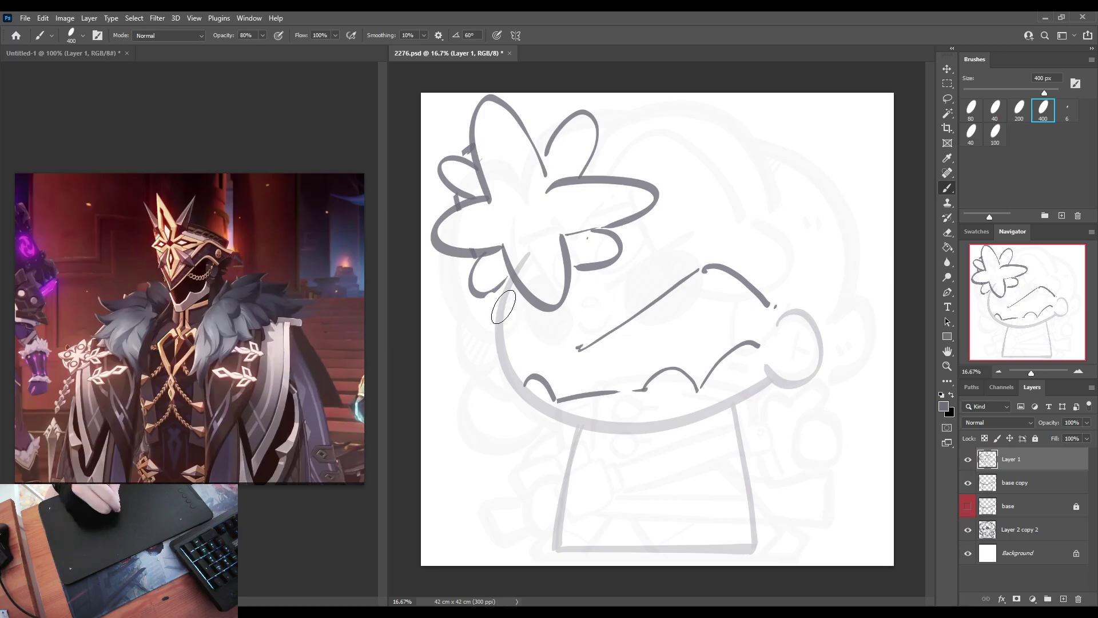
left_click_drag(503, 307, 555, 353)
key("ctrl+z")
mouse_move(500, 290)
left_mouse_down()
mouse_move(535, 338)
mouse_move(572, 350)
left_mouse_up()
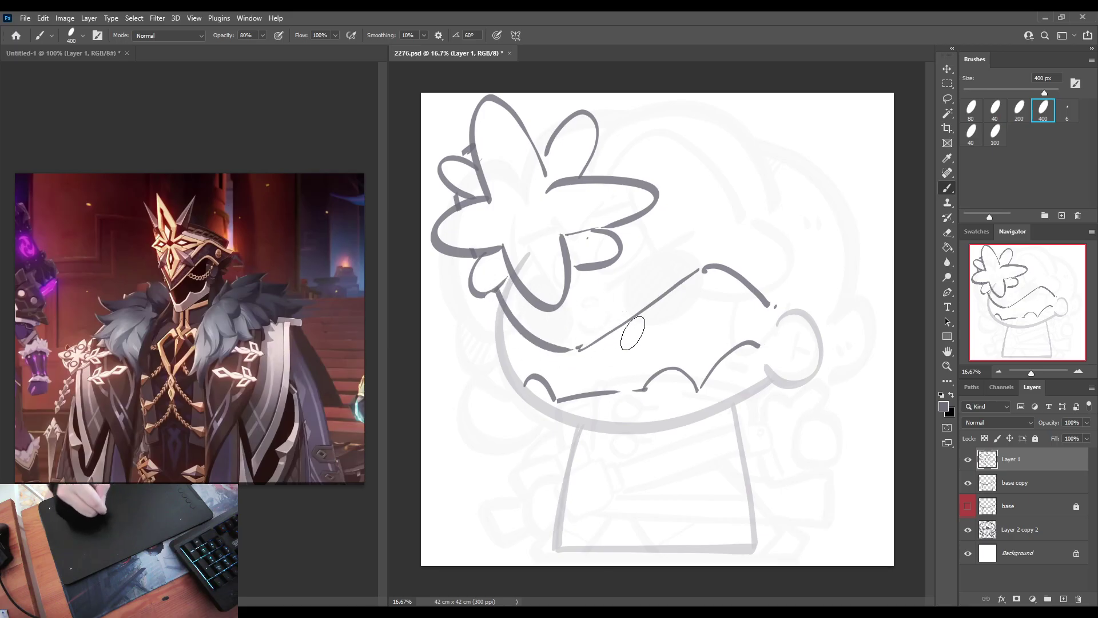
Step: Clean up the stray lines at the ornament's left petals and draw a short arc behind the upper-left petals
key("e")
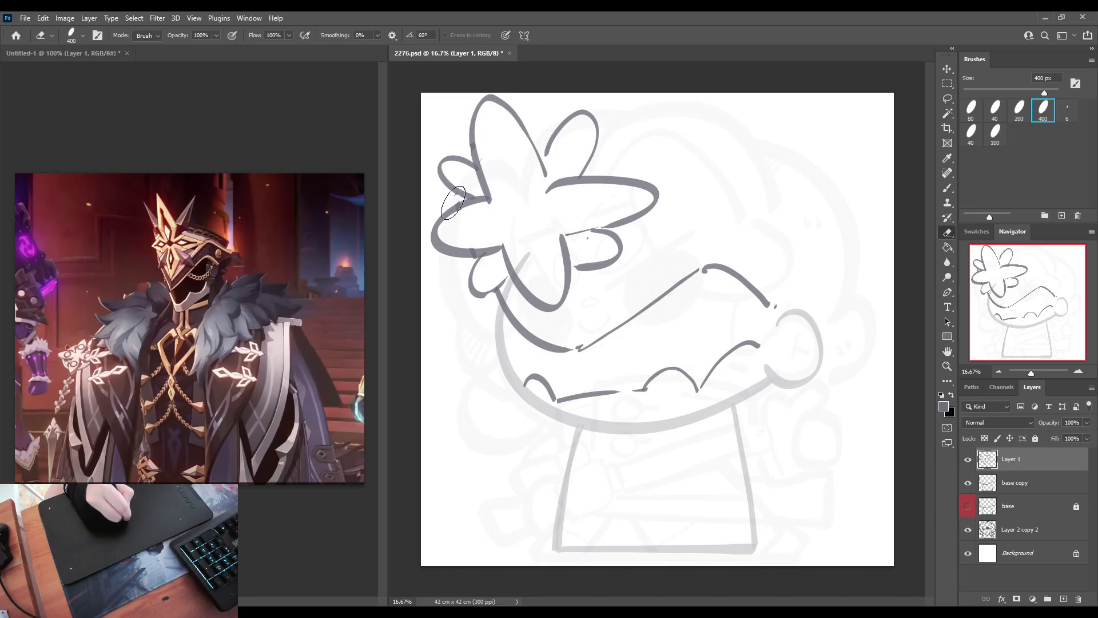
key("b")
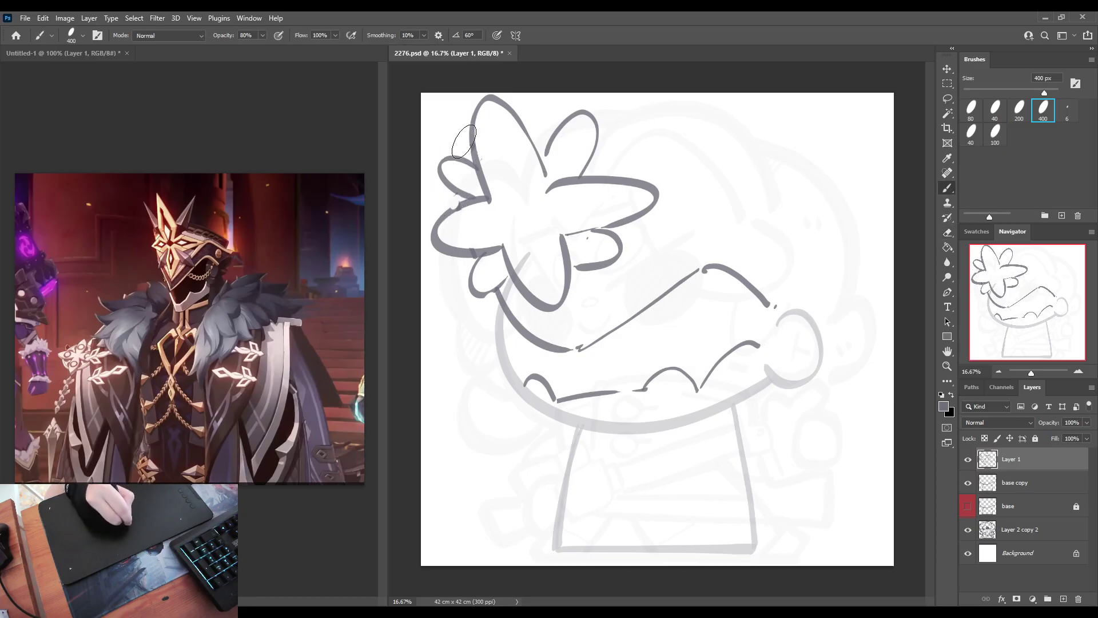
mouse_move(470, 127)
left_mouse_down()
mouse_move(443, 144)
mouse_move(442, 165)
left_mouse_up()
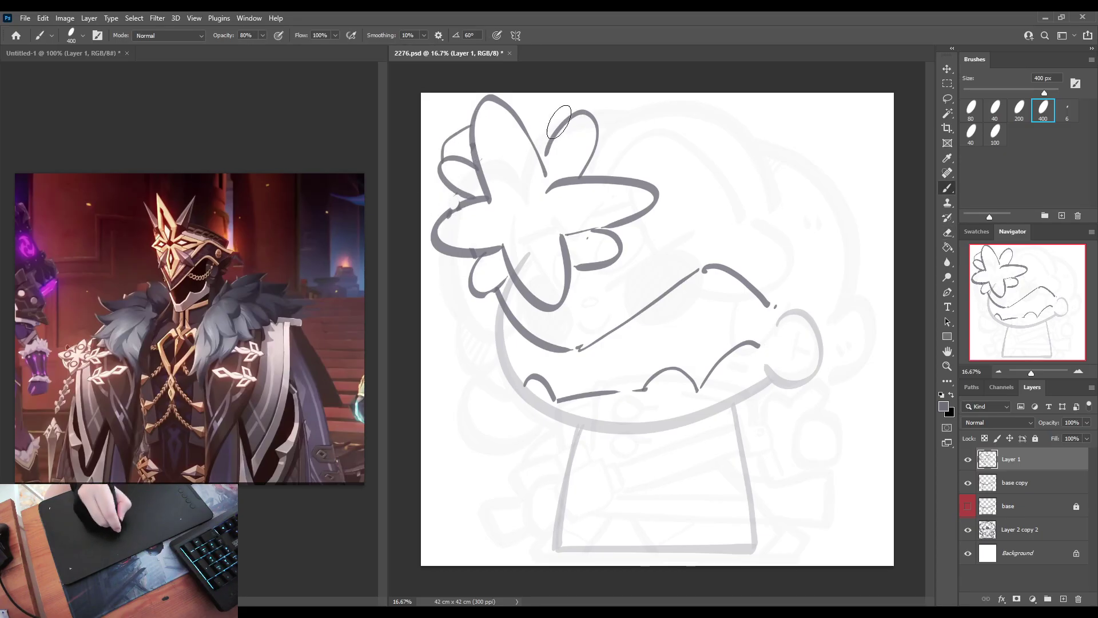
Step: Draw the helmet's top arc from the ornament to the upper right, the angled edge beneath it, and the back curve
mouse_move(530, 111)
left_mouse_down()
mouse_move(758, 139)
mouse_move(815, 175)
left_mouse_up()
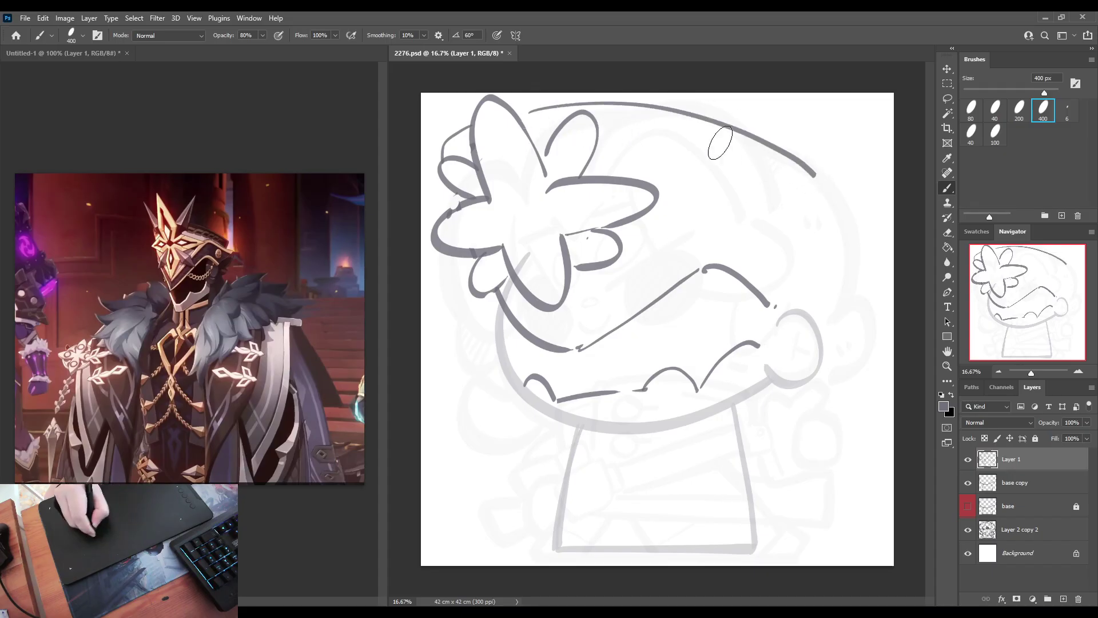
key("ctrl+z")
mouse_move(532, 111)
left_mouse_down()
mouse_move(742, 116)
mouse_move(798, 221)
left_mouse_up()
key("ctrl+z")
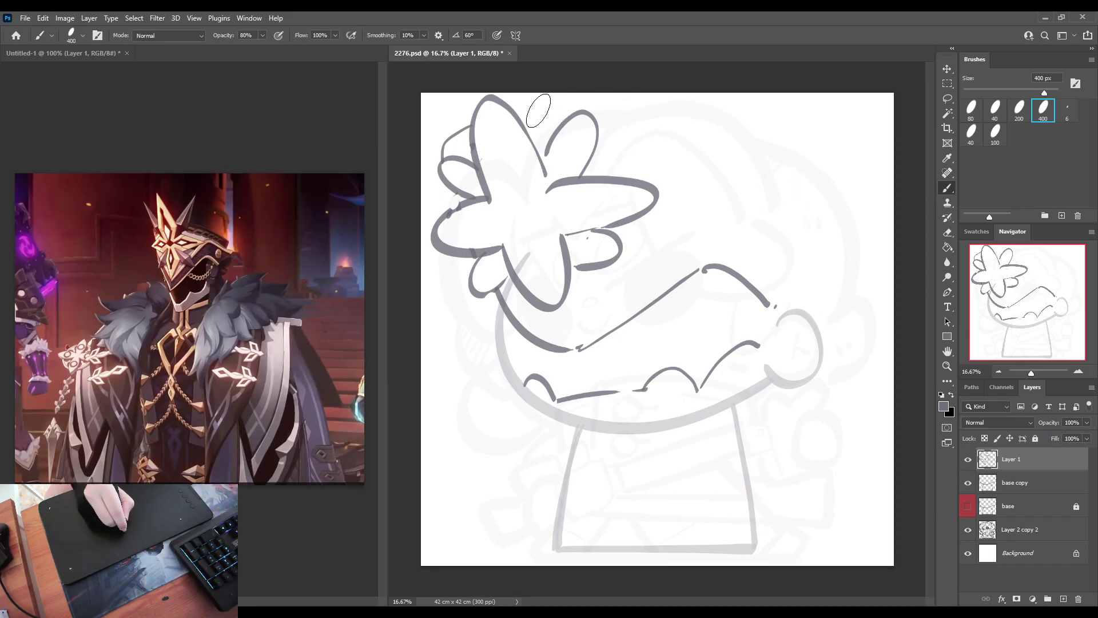
mouse_move(533, 108)
left_mouse_down()
mouse_move(572, 105)
mouse_move(794, 157)
left_mouse_up()
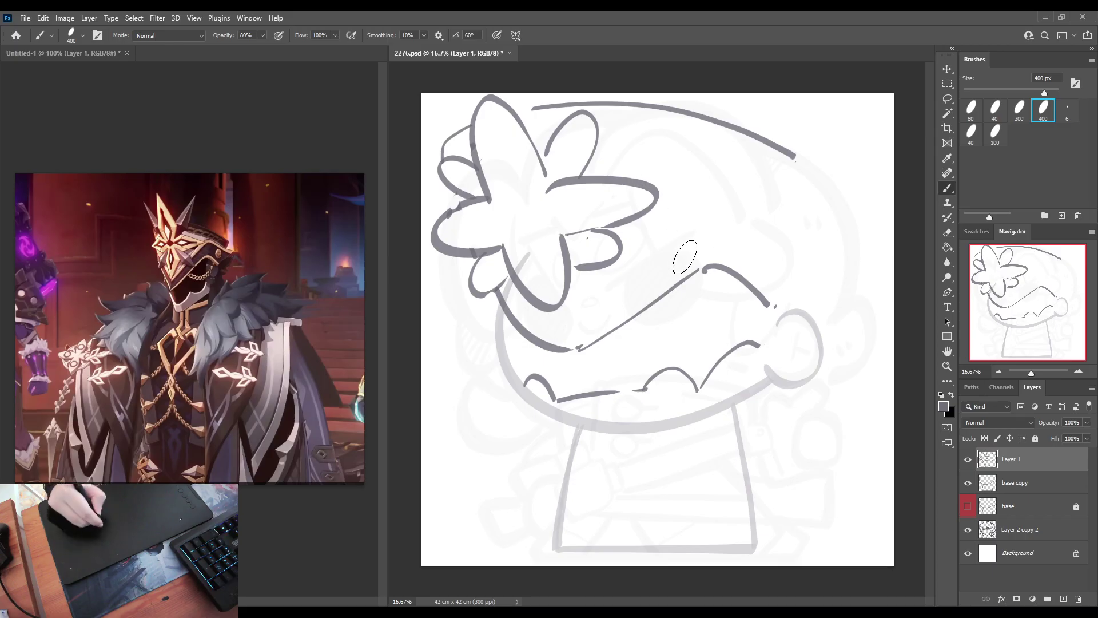
mouse_move(652, 250)
left_mouse_down()
mouse_move(724, 169)
mouse_move(749, 173)
mouse_move(853, 223)
mouse_move(846, 315)
left_mouse_up()
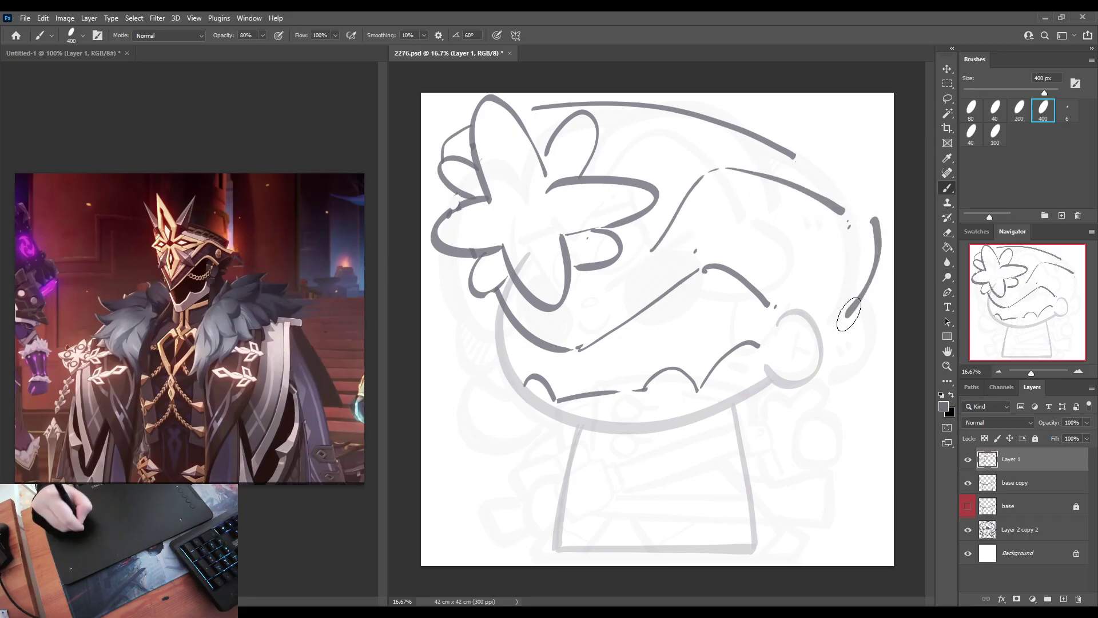
Step: Erase the mask's lower edge and redraw it as a pointed V from the ornament's bottom petal through the chin to the cheek peak
key("e")
left_click_drag(500, 291, 587, 346)
key("b")
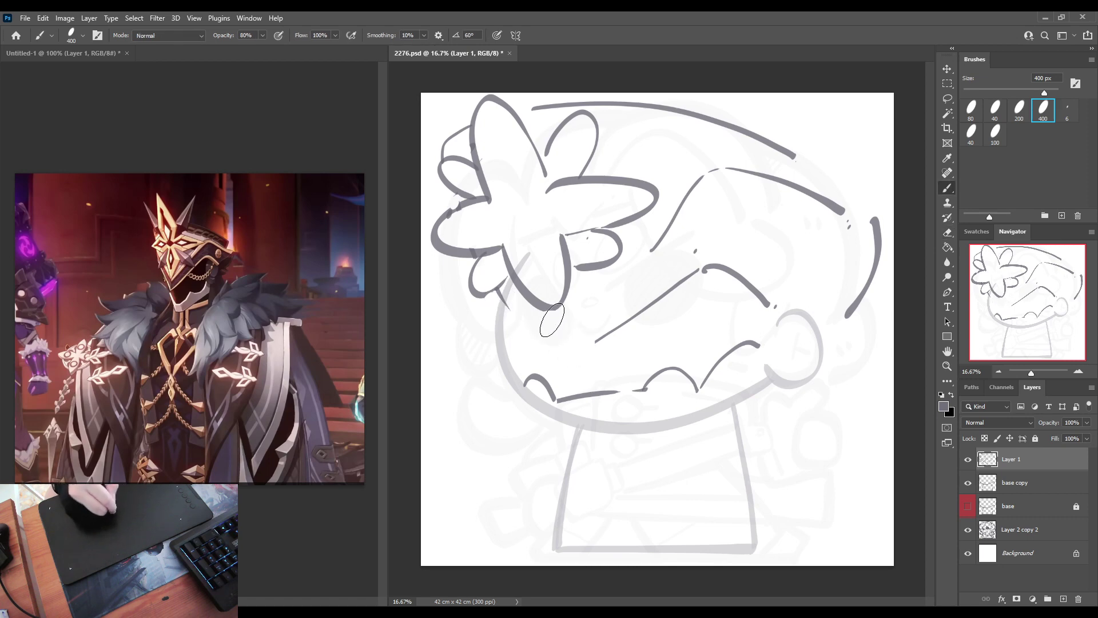
mouse_move(544, 309)
left_mouse_down()
mouse_move(565, 356)
mouse_move(664, 295)
left_mouse_up()
key("e")
left_click_drag(695, 257, 709, 270)
key("b")
mouse_move(567, 354)
left_mouse_down()
mouse_move(624, 332)
mouse_move(706, 266)
left_mouse_up()
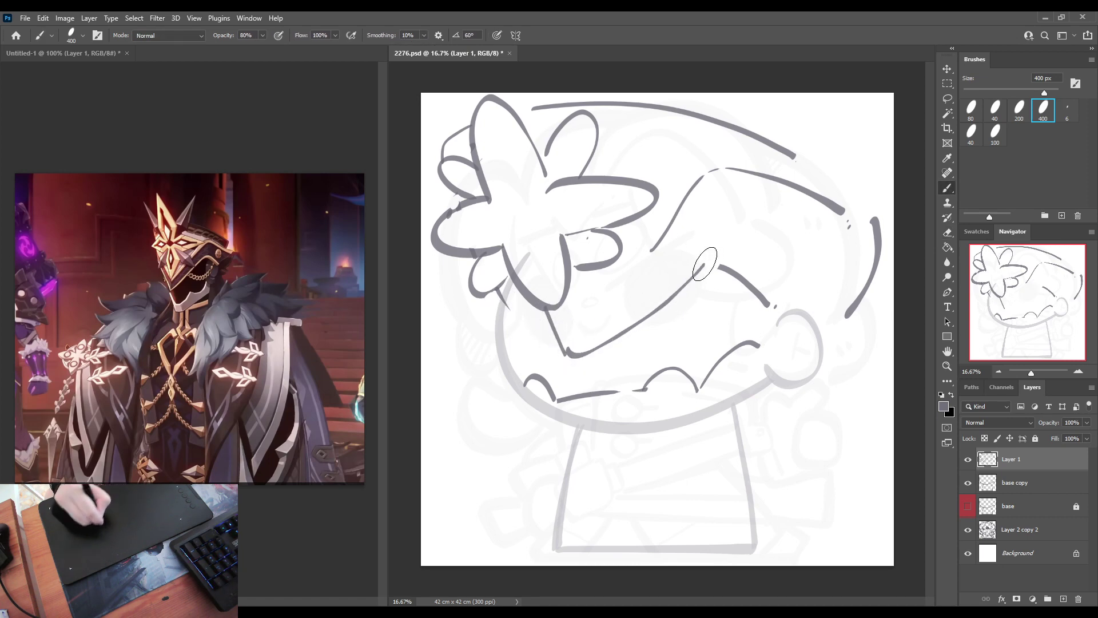
Step: Replace the V-shaped mask edge with a curve from the lower-left petal to the chin and another up to the cheek peak
mouse_move(488, 289)
left_mouse_down()
mouse_move(516, 336)
mouse_move(557, 360)
left_mouse_up()
key("e")
mouse_move(546, 308)
left_mouse_down()
mouse_move(560, 339)
mouse_move(636, 325)
mouse_move(718, 258)
left_mouse_up()
key("b")
mouse_move(569, 356)
left_mouse_down()
mouse_move(618, 337)
mouse_move(706, 260)
left_mouse_up()
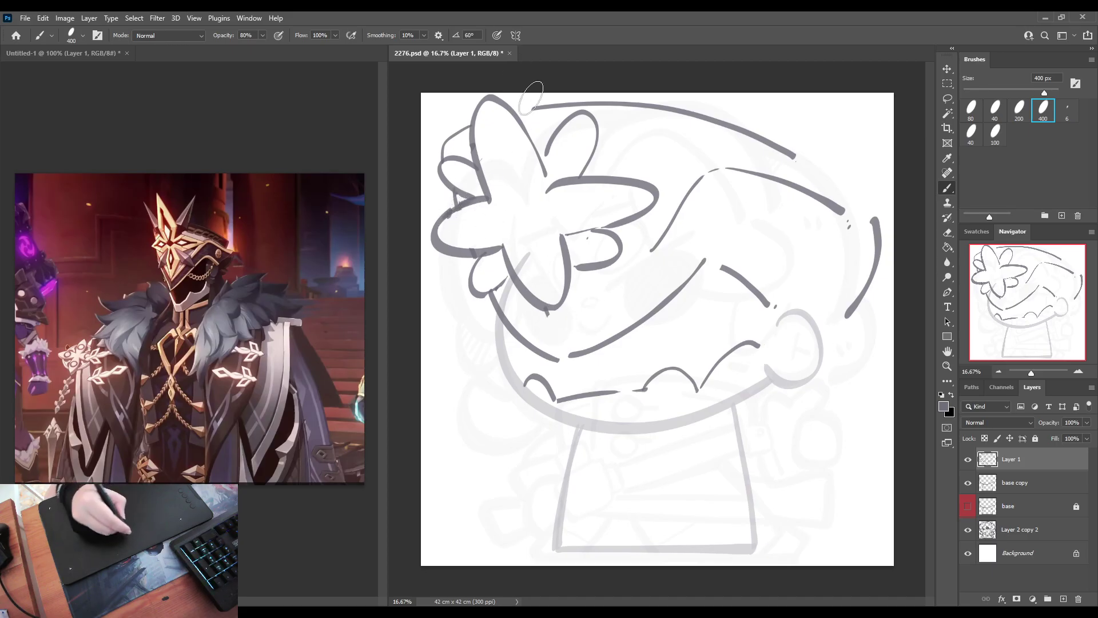
Step: Redraw the helmet's top arc longer with a new back edge, and add a parallel inner line beneath the angled edge
key("e")
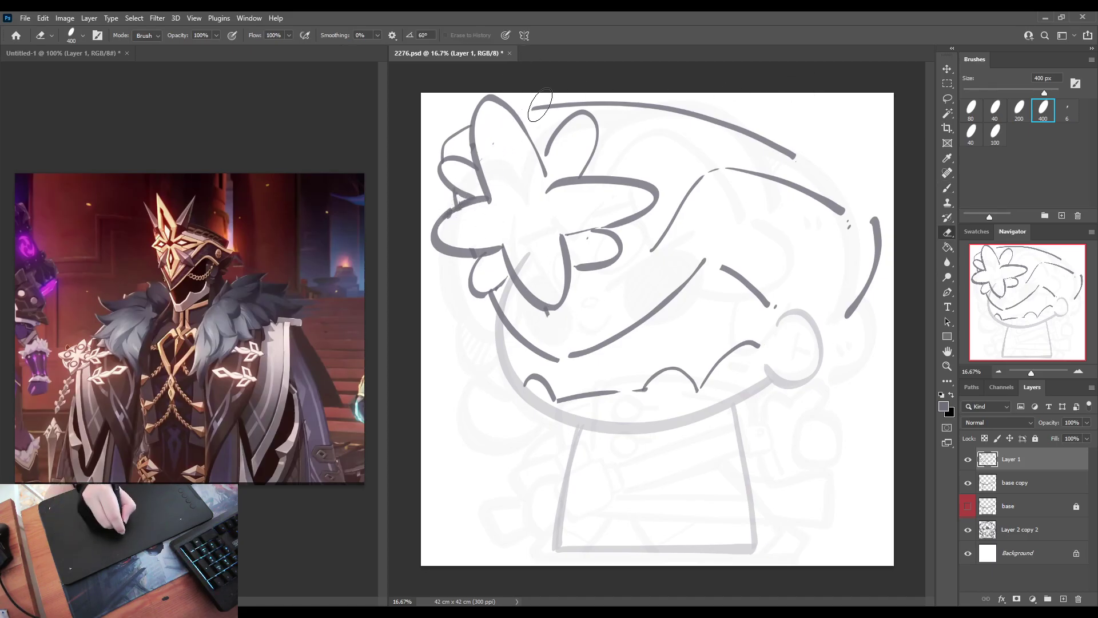
mouse_move(537, 101)
left_mouse_down()
mouse_move(628, 103)
mouse_move(816, 159)
left_mouse_up()
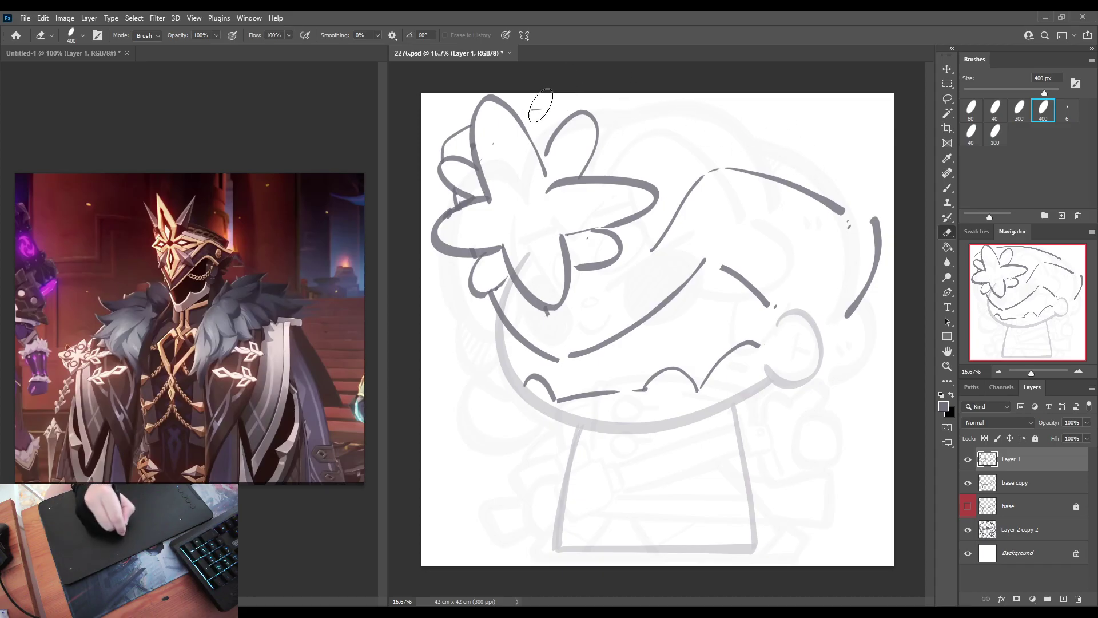
key("b")
mouse_move(518, 107)
left_mouse_down()
mouse_move(643, 99)
mouse_move(850, 129)
mouse_move(874, 193)
mouse_move(858, 289)
mouse_move(877, 244)
mouse_move(857, 256)
left_mouse_up()
key("e")
key("b")
left_click(633, 257)
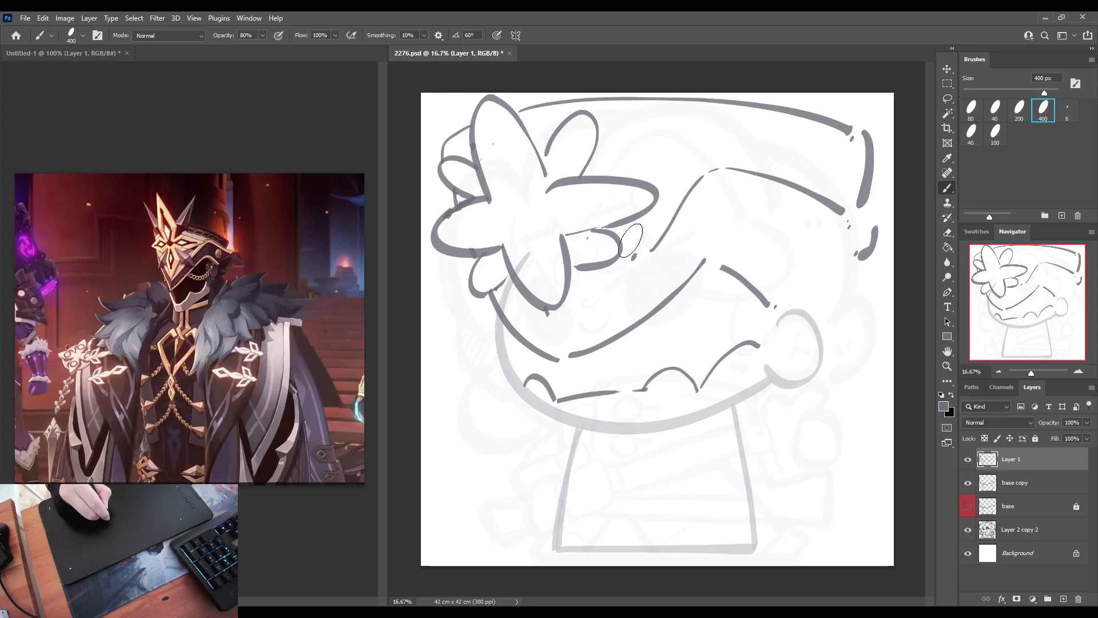
mouse_move(676, 240)
left_mouse_down()
mouse_move(727, 186)
mouse_move(848, 233)
left_mouse_up()
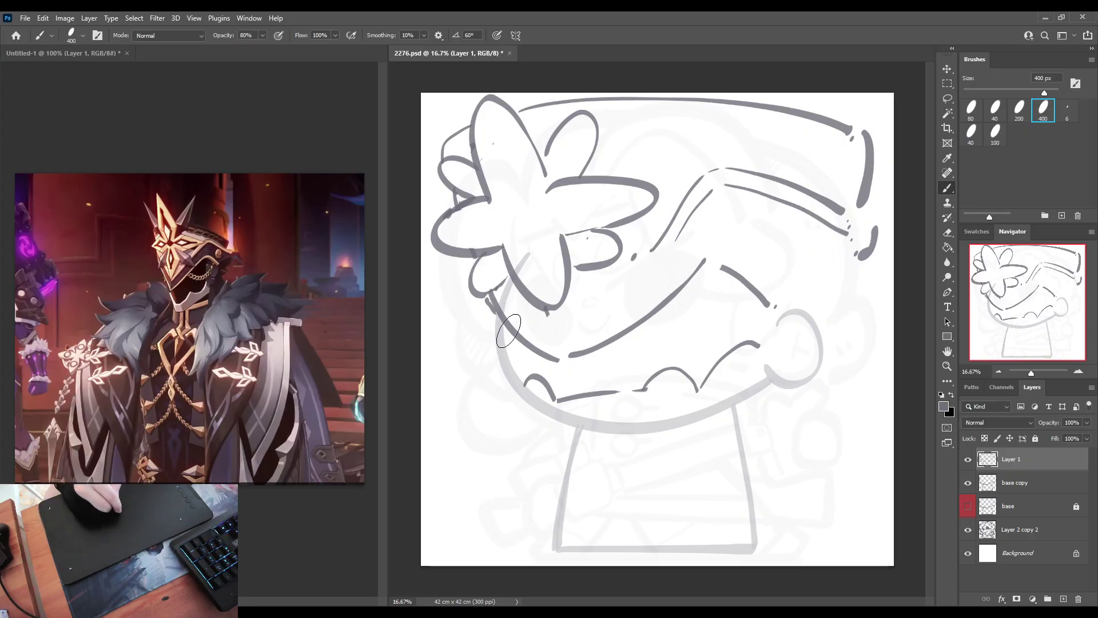
Step: Redraw the mask's lower edge as one smooth curve from the lower-left petal to the cheek peak, with a parallel inner line continuing toward the ear
key("e")
mouse_move(495, 300)
left_mouse_down()
mouse_move(565, 368)
mouse_move(657, 309)
mouse_move(571, 368)
mouse_move(689, 288)
left_mouse_up()
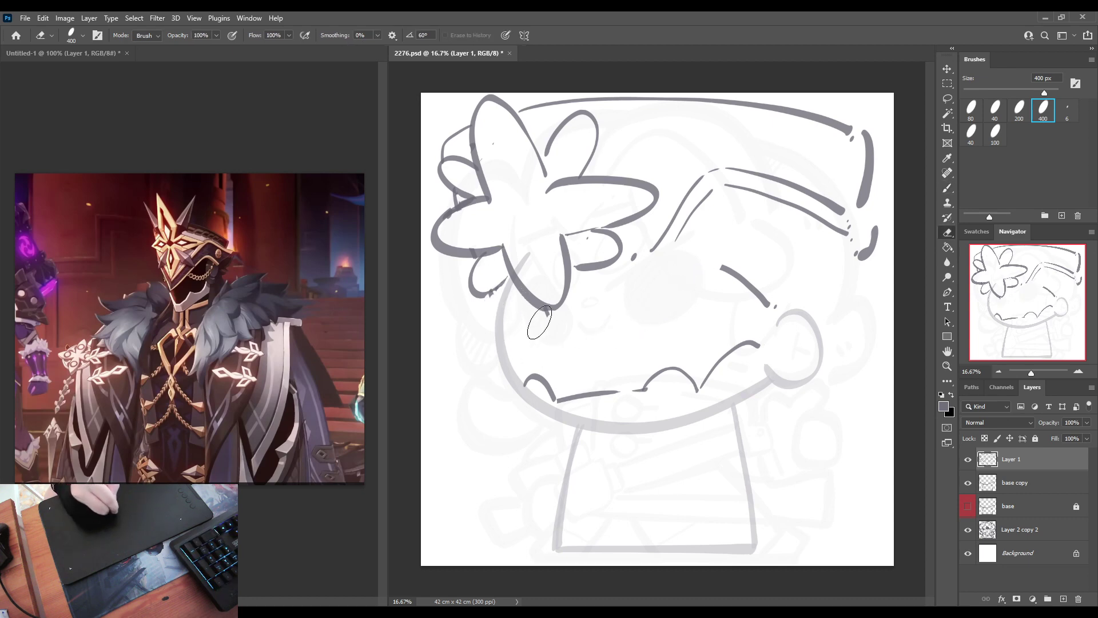
key("b")
mouse_move(490, 287)
left_mouse_down()
mouse_move(561, 368)
mouse_move(709, 280)
left_mouse_up()
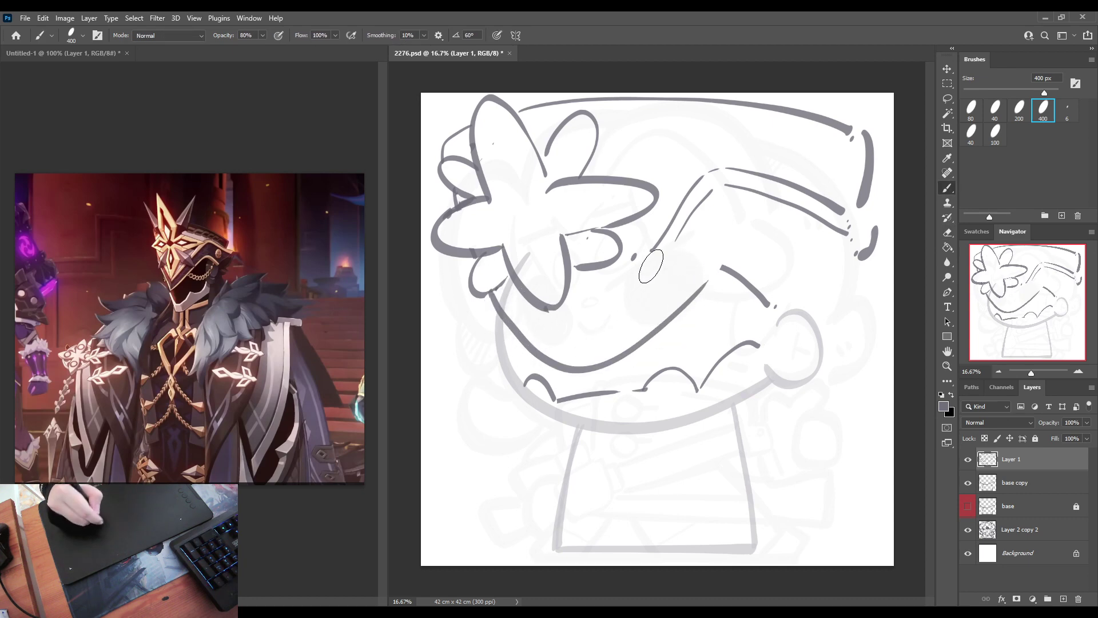
key("ctrl+z")
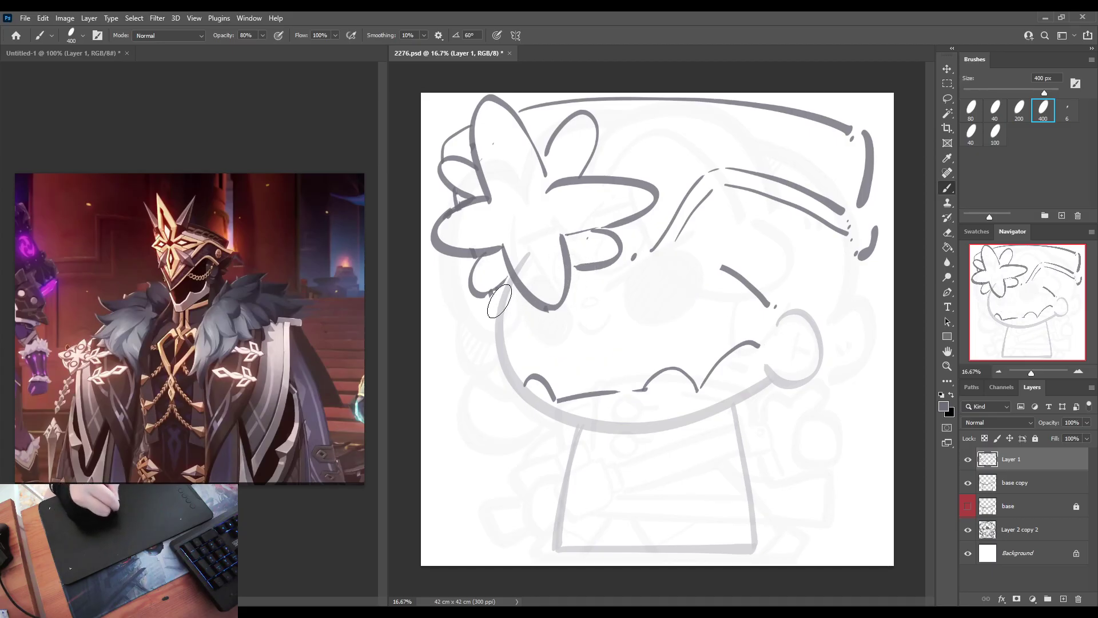
mouse_move(488, 295)
left_mouse_down()
mouse_move(574, 373)
mouse_move(718, 263)
left_mouse_up()
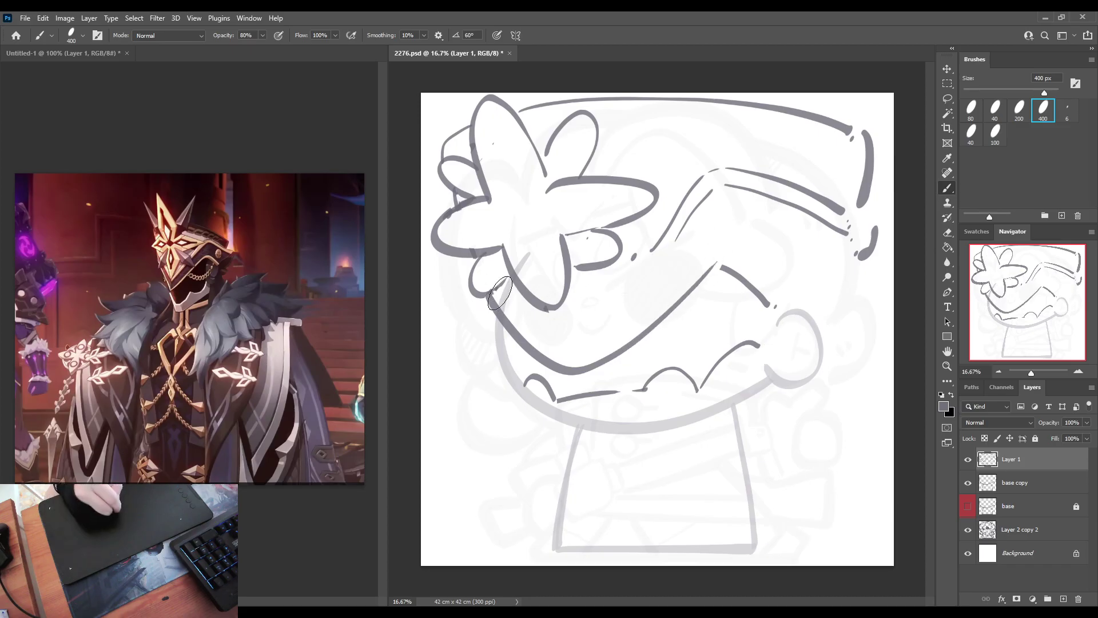
mouse_move(499, 293)
left_mouse_down()
mouse_move(567, 349)
mouse_move(699, 257)
mouse_move(814, 301)
left_mouse_up()
left_click(846, 302)
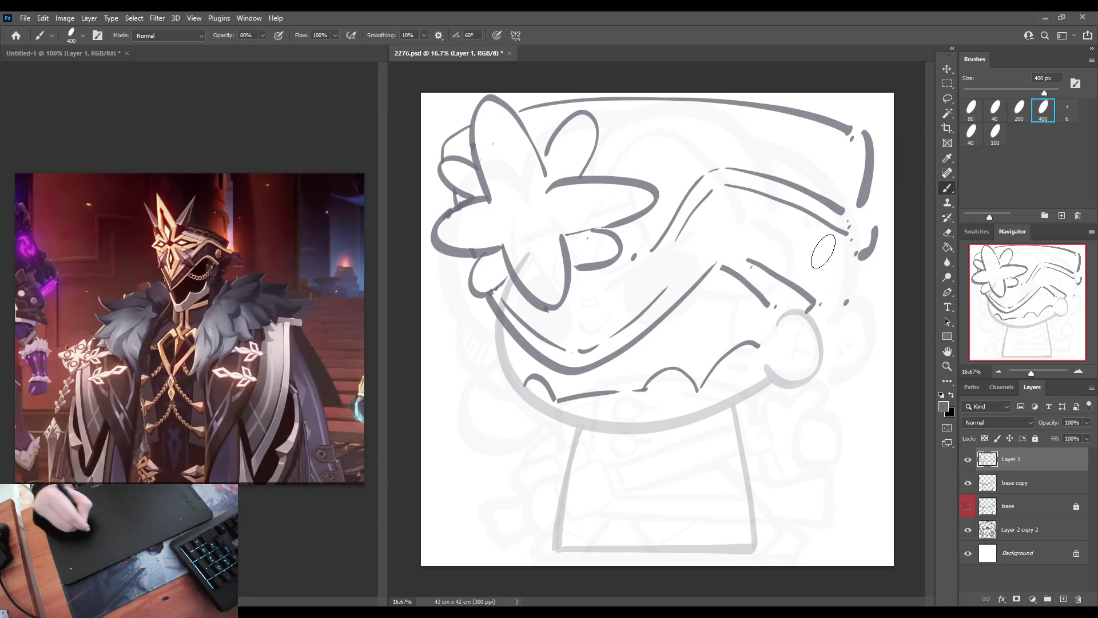
Step: Draw a round disc with inner ovals at the helmet's side, and a second disc with curved inner lines over the ear below it
mouse_move(828, 236)
left_mouse_down()
mouse_move(857, 279)
mouse_move(836, 240)
mouse_move(848, 284)
mouse_move(846, 236)
mouse_move(832, 259)
mouse_move(812, 250)
mouse_move(853, 245)
mouse_move(807, 248)
mouse_move(865, 274)
left_mouse_up()
key("ctrl+z")
key("ctrl+z")
key("ctrl+z")
key("ctrl+z")
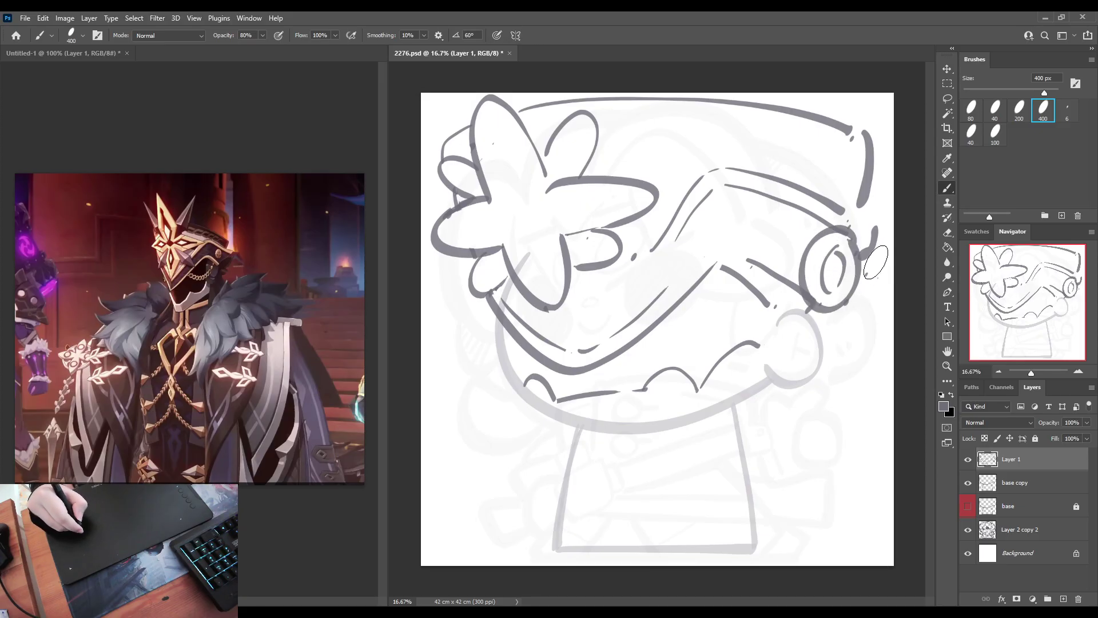
mouse_move(801, 312)
left_mouse_down()
mouse_move(773, 329)
mouse_move(823, 375)
left_mouse_up()
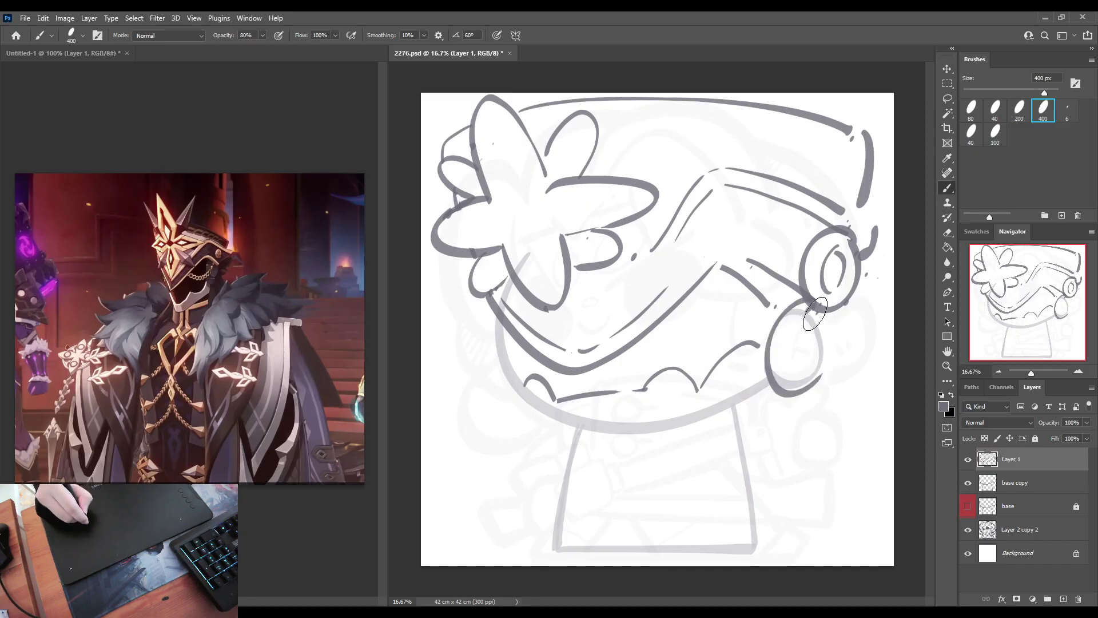
mouse_move(815, 313)
left_mouse_down()
mouse_move(789, 386)
mouse_move(798, 358)
left_mouse_up()
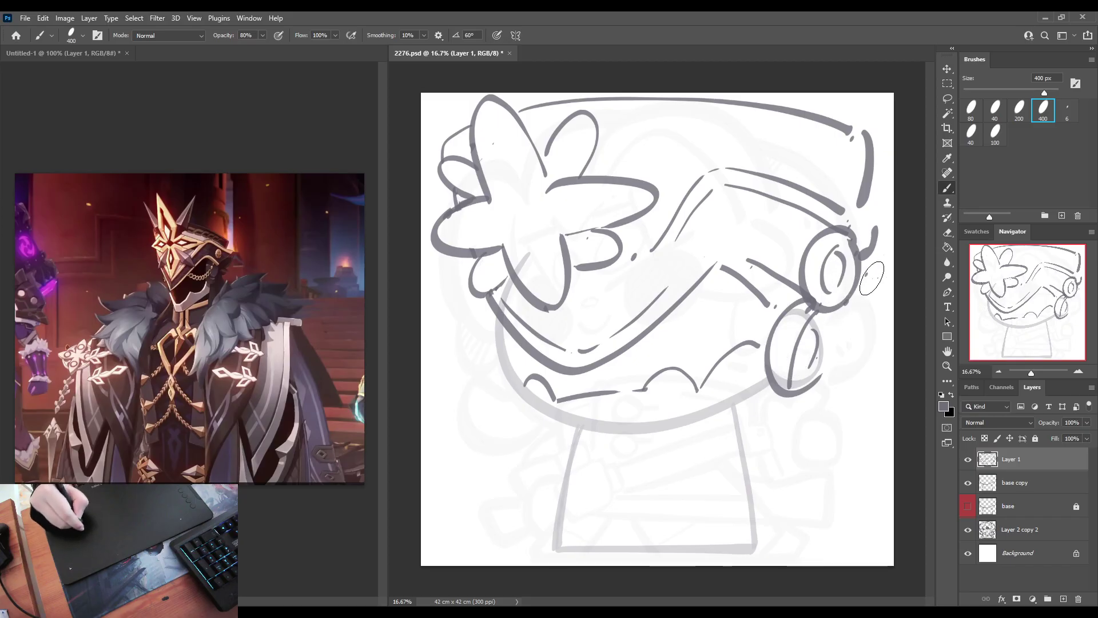
Step: Replace the upper disc's innermost oval with slanted strokes, and draw rounded bumps behind the two discs
key("e")
left_click_drag(832, 258, 836, 291)
key("b")
mouse_move(845, 235)
left_mouse_down()
mouse_move(818, 295)
mouse_move(835, 294)
left_mouse_up()
left_click_drag(836, 257, 839, 296)
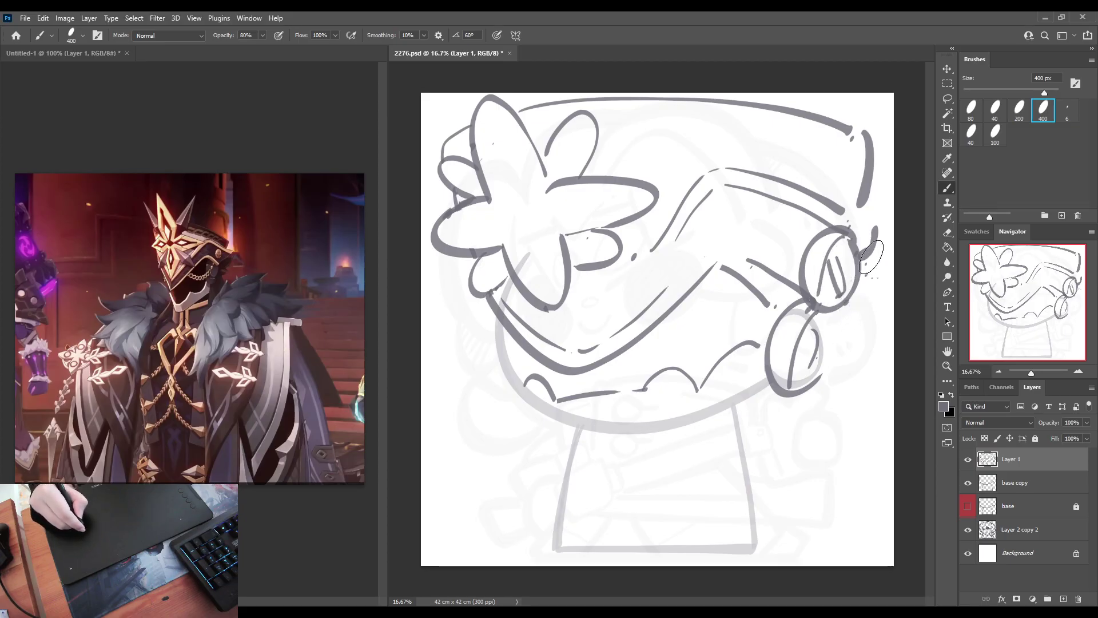
mouse_move(870, 256)
left_mouse_down()
mouse_move(868, 343)
mouse_move(838, 369)
left_mouse_up()
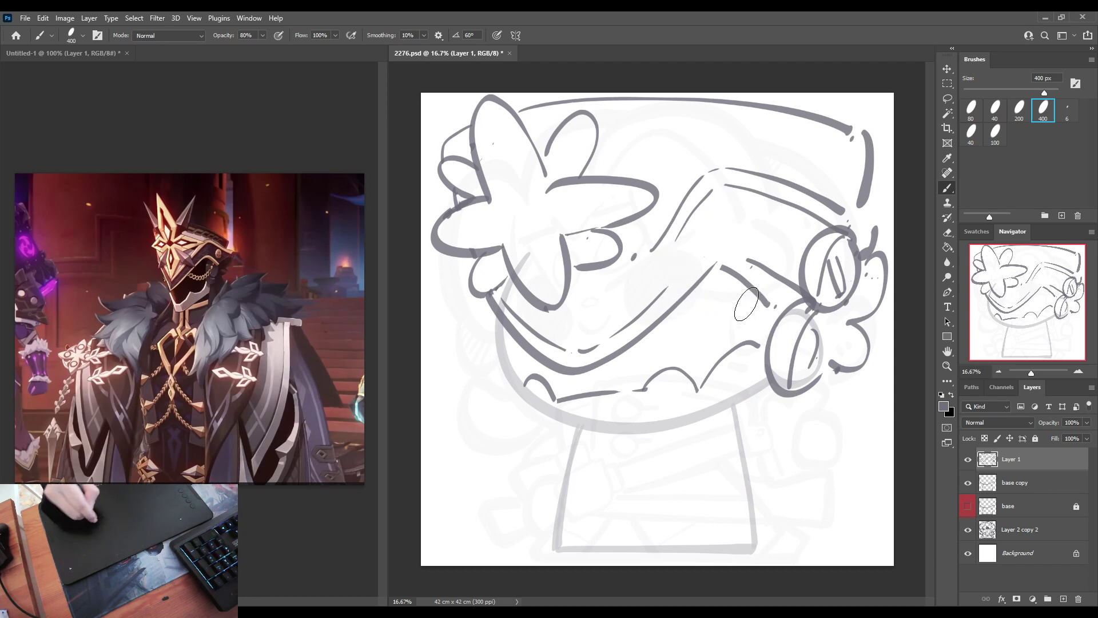
Step: Try to draw two wide chain strands hanging from the mask's cheek edge to the upper disc
left_click_drag(681, 307, 779, 290)
key("ctrl+z")
mouse_move(681, 302)
left_mouse_down()
mouse_move(719, 333)
mouse_move(801, 291)
mouse_move(769, 304)
mouse_move(800, 278)
left_mouse_up()
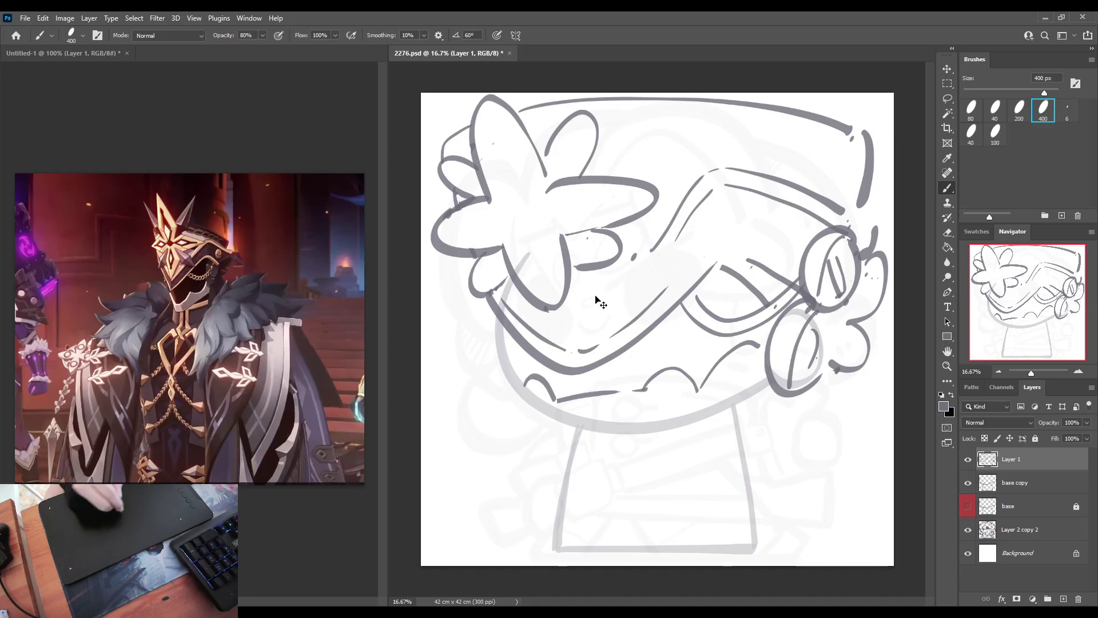
key("ctrl+z")
key("ctrl+z")
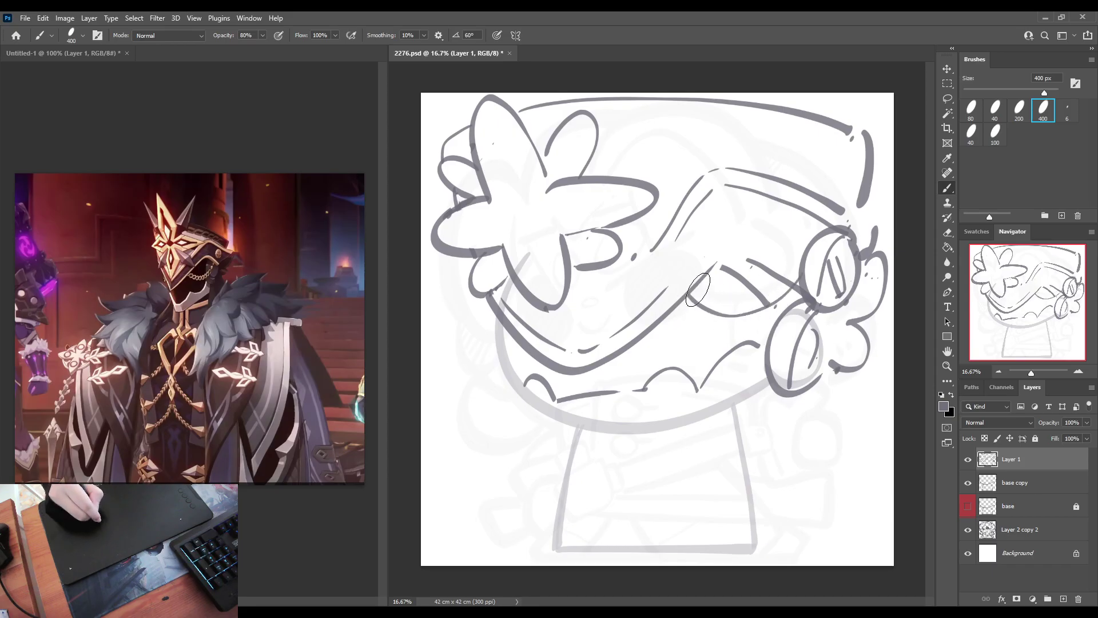
Step: Draw two shorter hanging chain strands from the cheek peak toward the upper disc, and a small double curl below the lower-left petal
left_click_drag(690, 290, 772, 307)
key("ctrl+z")
mouse_move(706, 289)
left_mouse_down()
mouse_move(743, 323)
mouse_move(804, 294)
mouse_move(805, 278)
left_mouse_up()
key("ctrl+z")
left_click_drag(714, 279, 772, 303)
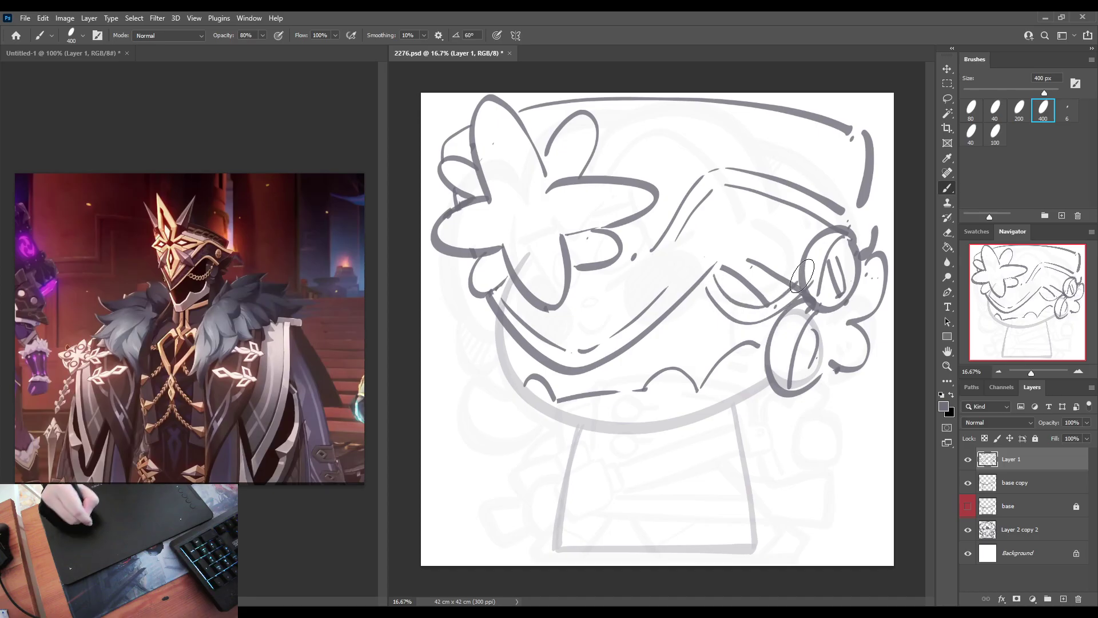
left_click_drag(488, 297, 497, 330)
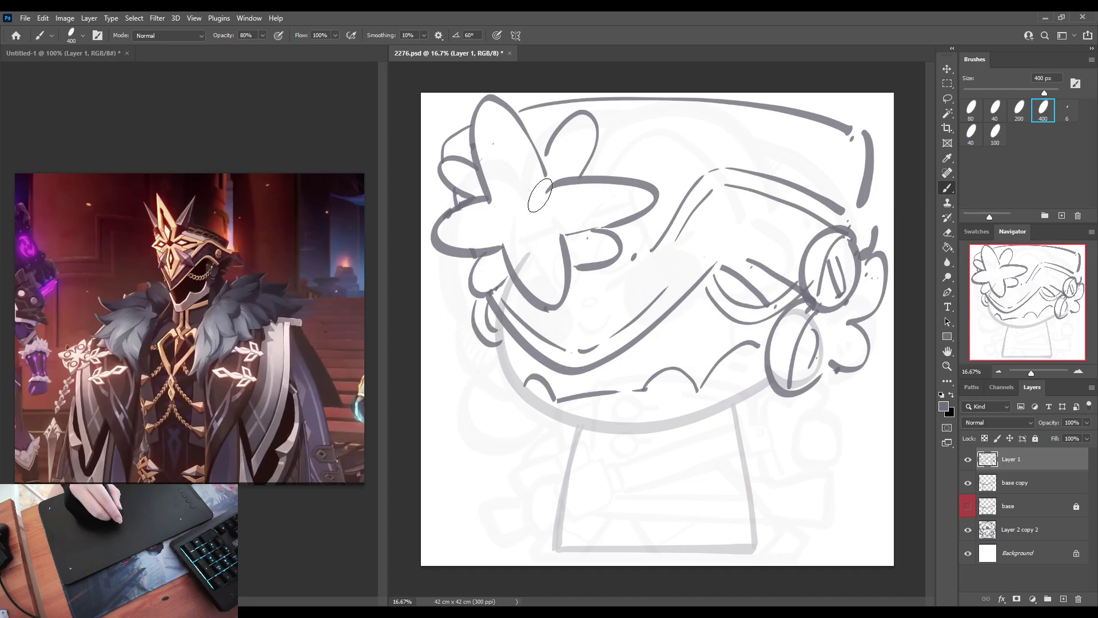
Step: Erase the bottom of the lower disc and draw rounded fur collar tufts over the right and left shoulders
key("e")
mouse_move(785, 389)
left_mouse_down()
mouse_move(799, 369)
mouse_move(781, 367)
left_mouse_up()
key("b")
mouse_move(734, 428)
left_mouse_down()
mouse_move(755, 392)
mouse_move(801, 394)
mouse_move(823, 432)
left_mouse_up()
mouse_move(501, 374)
left_mouse_down()
mouse_move(482, 417)
mouse_move(458, 424)
mouse_move(502, 446)
mouse_move(528, 439)
mouse_move(553, 447)
left_mouse_up()
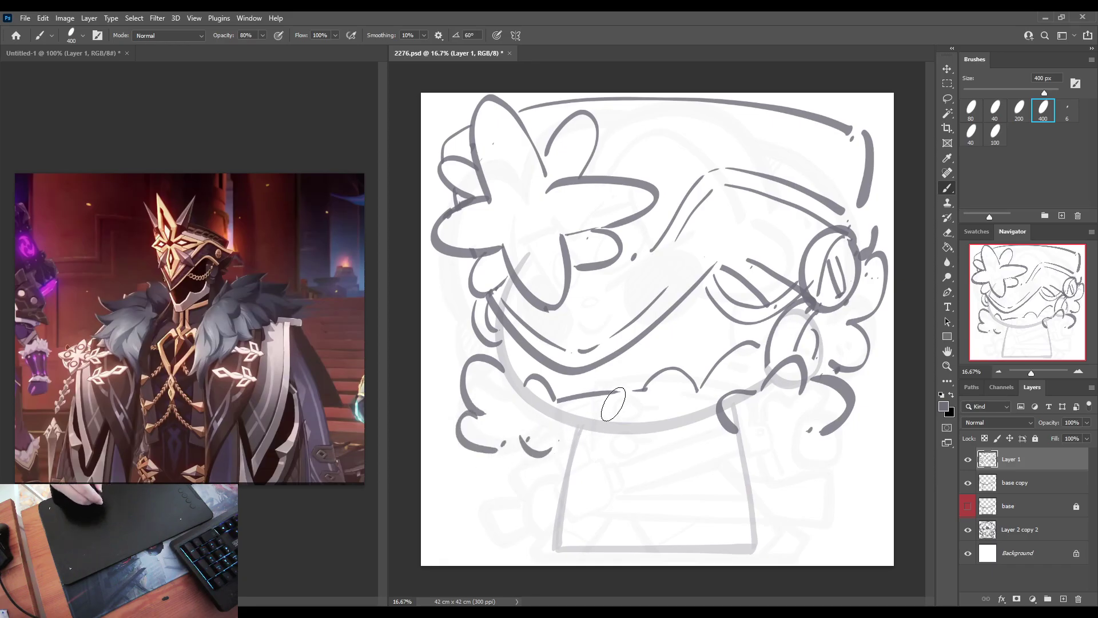
mouse_move(727, 420)
left_mouse_down()
mouse_move(735, 457)
mouse_move(798, 426)
left_mouse_up()
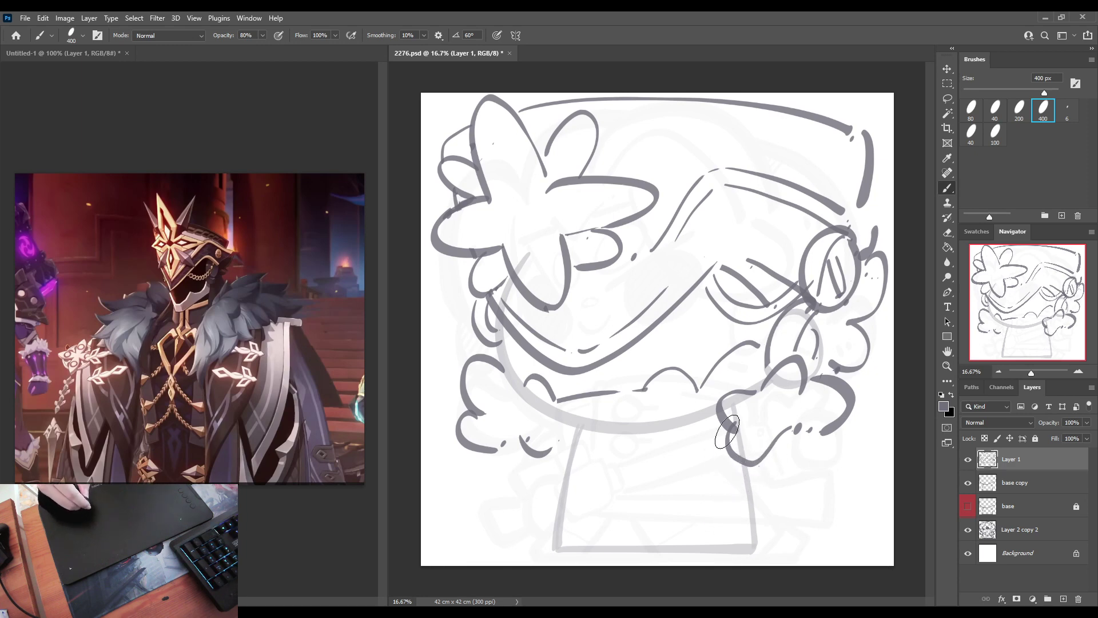
Step: Draw the right lapel strip running down from the fur collar to the base of the body
mouse_move(718, 425)
left_mouse_down()
mouse_move(724, 533)
mouse_move(756, 503)
mouse_move(716, 482)
mouse_move(712, 546)
left_mouse_up()
key("ctrl+z")
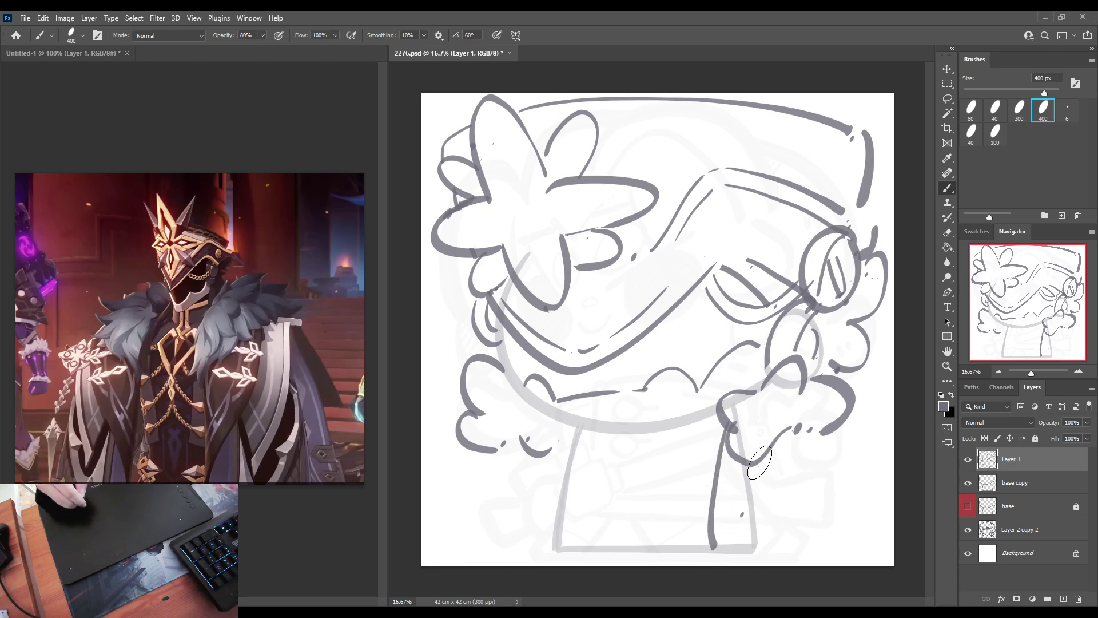
left_click_drag(758, 463, 761, 544)
left_click_drag(742, 513, 744, 550)
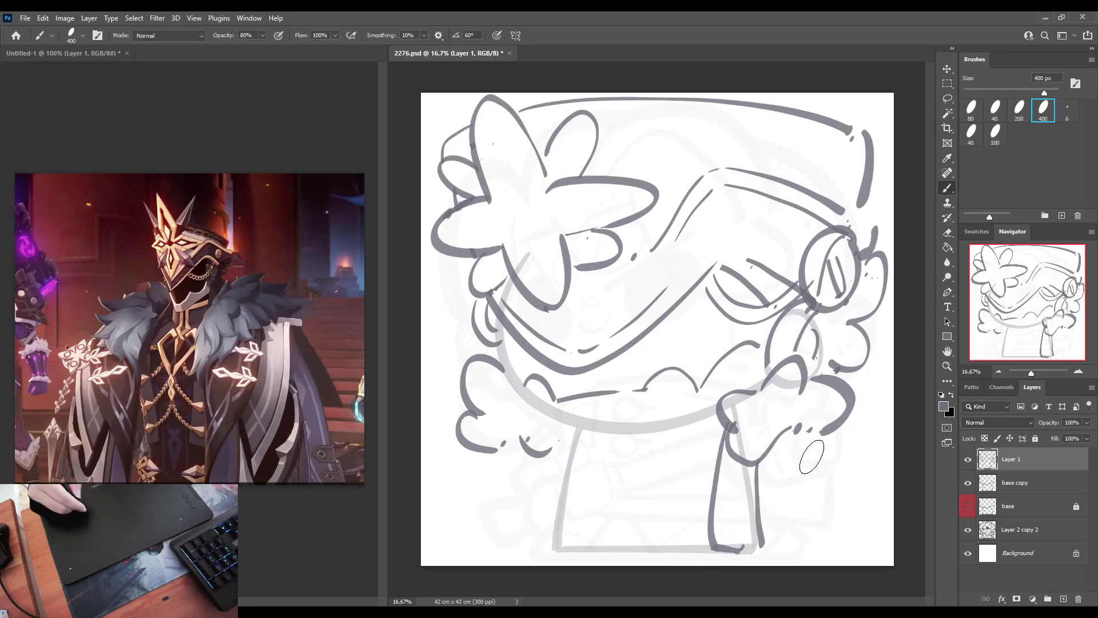
Step: Draw the right side of the coat with a curved fold under the collar, an outer fur tuft and edge, and the hem
mouse_move(759, 499)
left_mouse_down()
mouse_move(784, 493)
mouse_move(809, 435)
mouse_move(759, 466)
left_mouse_up()
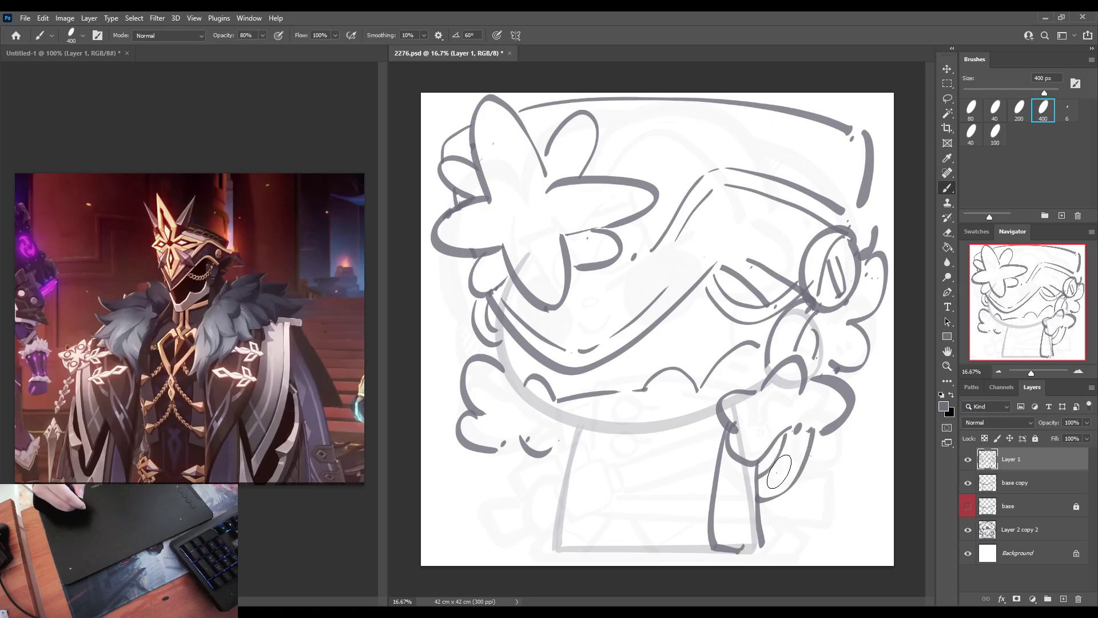
mouse_move(840, 427)
left_mouse_down()
mouse_move(823, 469)
mouse_move(857, 535)
left_mouse_up()
left_click_drag(715, 549, 860, 549)
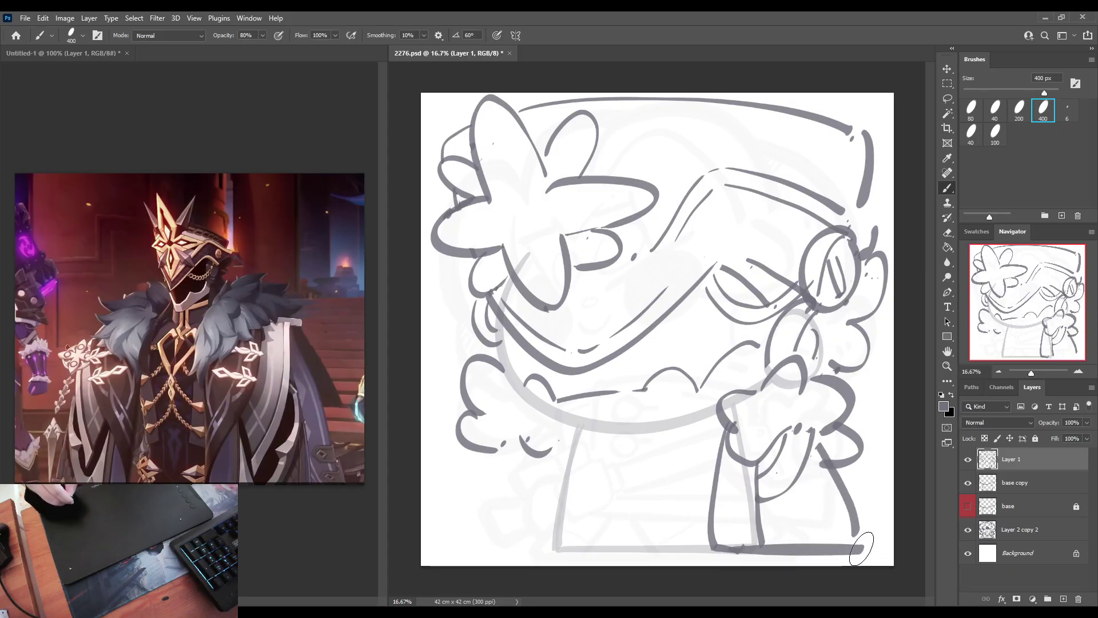
Step: Draw the left side of the coat with its lapel strip, curved fold and outer edge, extending the hem across the body
left_click_drag(601, 437, 586, 546)
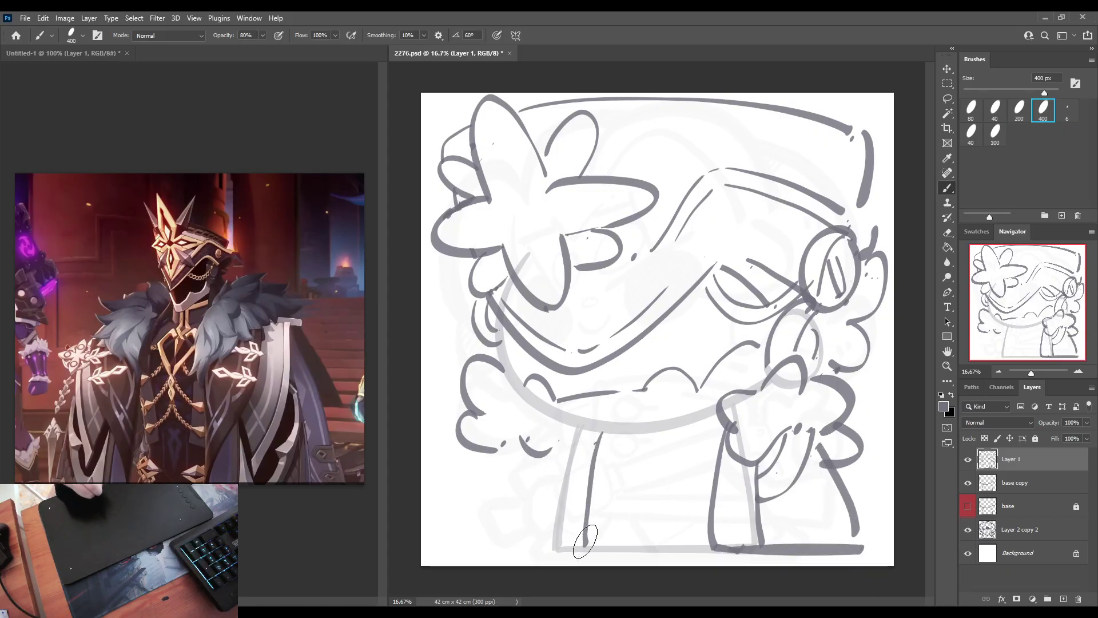
mouse_move(565, 441)
left_mouse_down()
mouse_move(541, 552)
mouse_move(595, 547)
left_mouse_up()
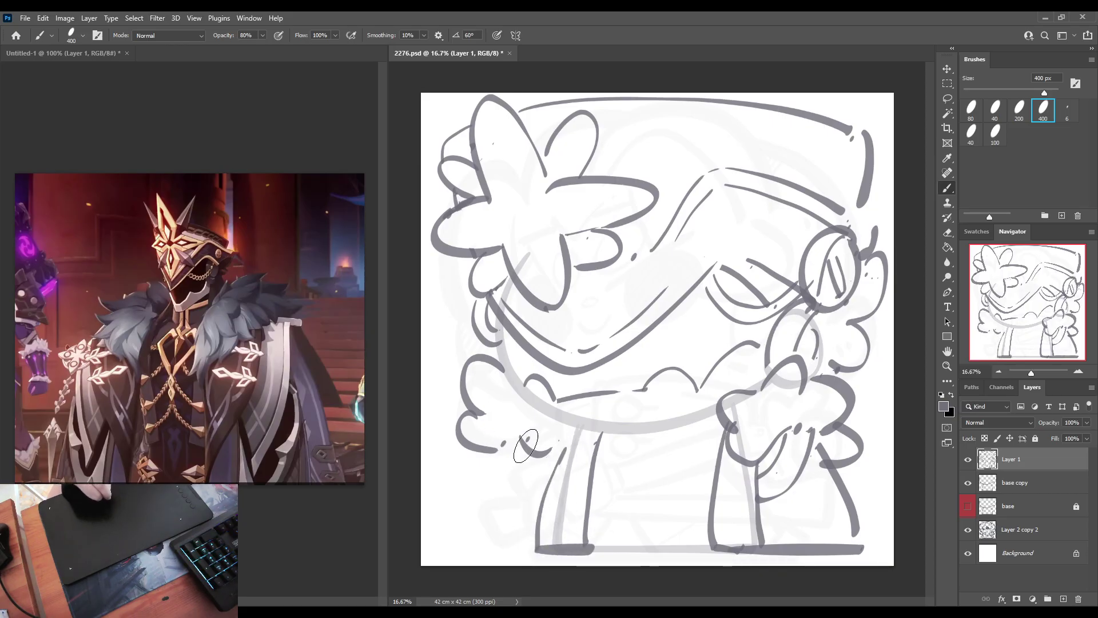
left_click_drag(523, 449, 533, 504)
mouse_move(492, 457)
left_mouse_down()
mouse_move(479, 470)
mouse_move(502, 473)
mouse_move(478, 538)
left_mouse_up()
key("ctrl+z")
mouse_move(503, 474)
left_mouse_down()
mouse_move(478, 553)
mouse_move(844, 550)
left_mouse_up()
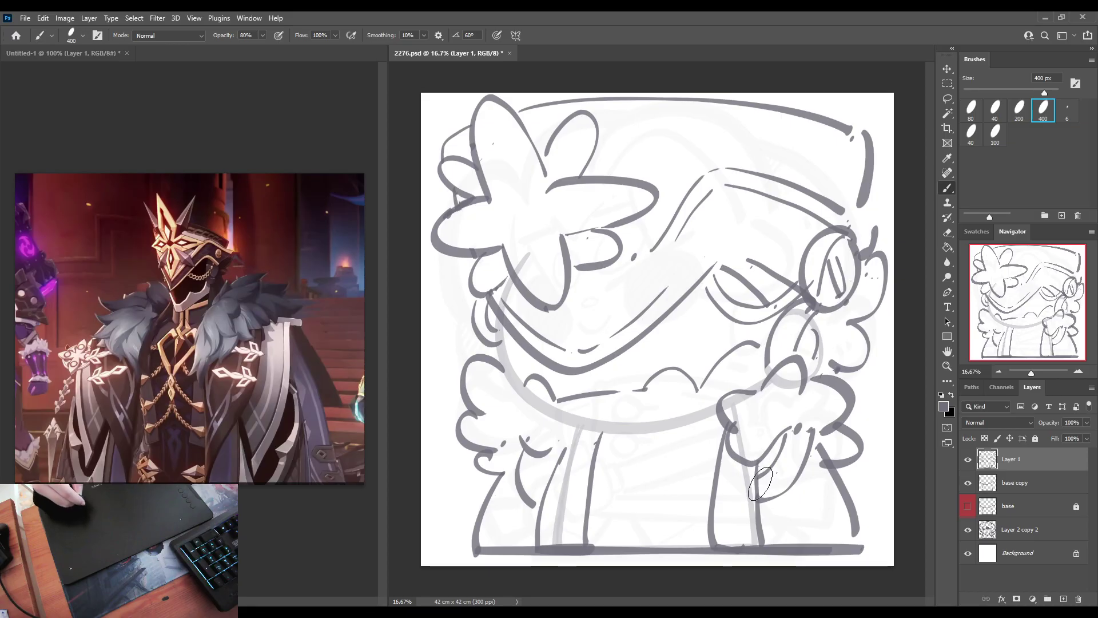
Step: Add small oval markings to both lapels, and draw a heart-shaped chest clasp with a small leaf shape beside each lapel's inner edge
left_click_drag(728, 469, 750, 496)
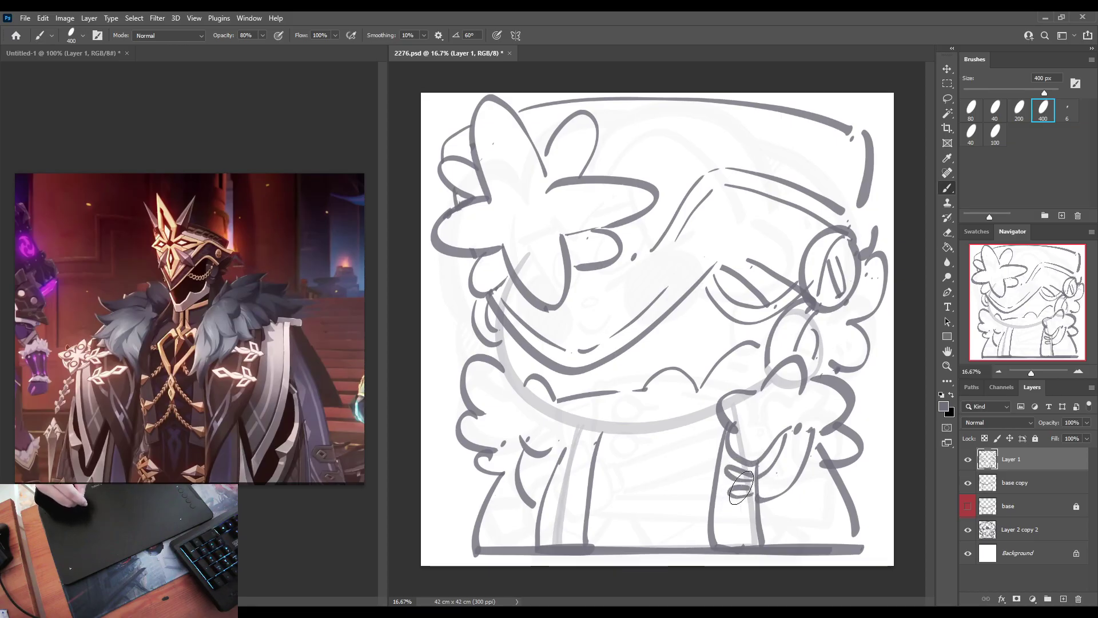
mouse_move(571, 464)
left_mouse_down()
mouse_move(552, 475)
mouse_move(553, 500)
left_mouse_up()
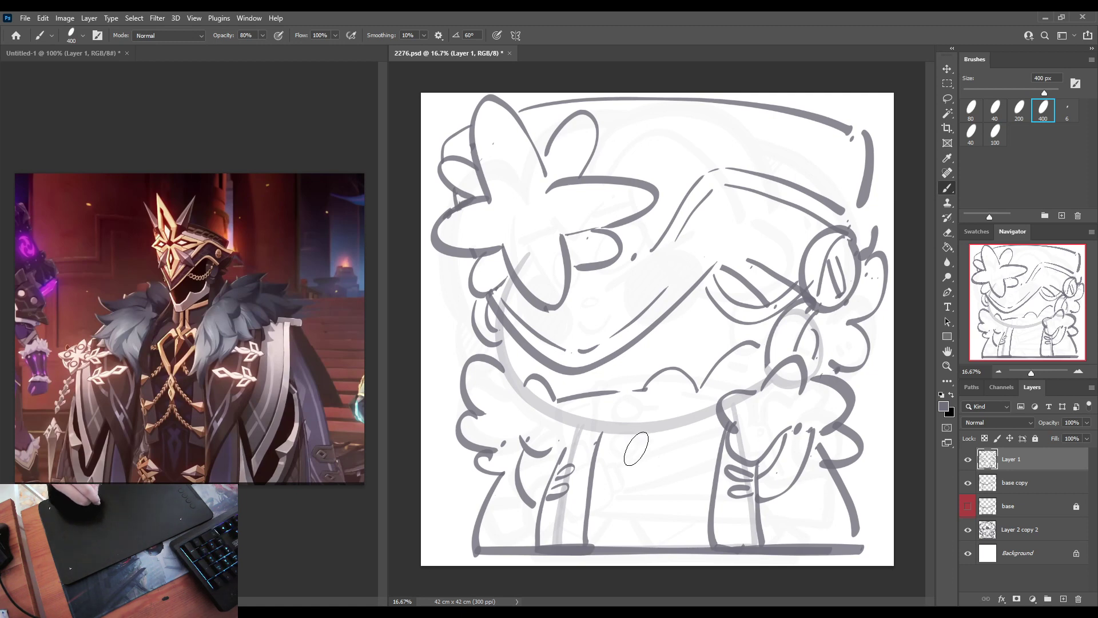
mouse_move(631, 442)
left_mouse_down()
mouse_move(628, 472)
mouse_move(647, 452)
mouse_move(672, 450)
mouse_move(639, 480)
mouse_move(639, 453)
mouse_move(673, 454)
mouse_move(641, 487)
mouse_move(645, 451)
mouse_move(673, 441)
mouse_move(640, 483)
mouse_move(647, 458)
mouse_move(664, 453)
mouse_move(641, 471)
mouse_move(631, 457)
mouse_move(617, 461)
mouse_move(634, 473)
mouse_move(632, 501)
mouse_move(633, 482)
mouse_move(639, 494)
mouse_move(651, 485)
mouse_move(705, 522)
left_mouse_up()
key("ctrl+z")
key("ctrl+z")
key("ctrl+z")
left_click_drag(607, 505, 594, 520)
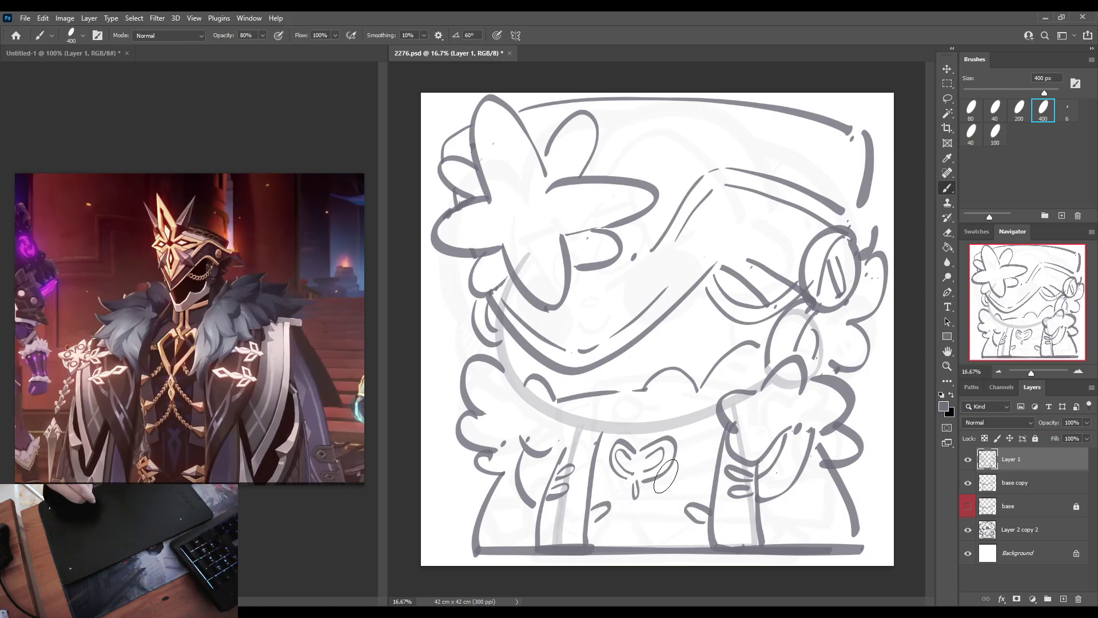
Step: Draw the chain strands linking the chest clasp to both lapels, and short strokes joining the clasp to the collar
left_click_drag(672, 481, 717, 477)
left_click_drag(596, 486, 621, 479)
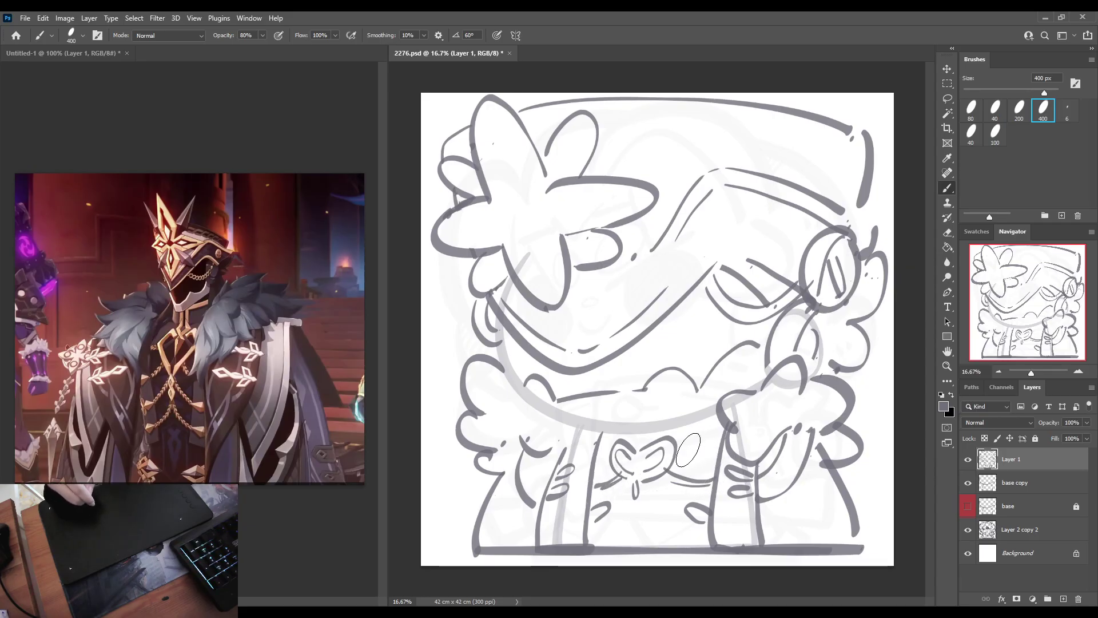
mouse_move(635, 434)
left_mouse_down()
mouse_move(698, 458)
mouse_move(707, 449)
left_mouse_up()
left_click_drag(678, 456, 712, 454)
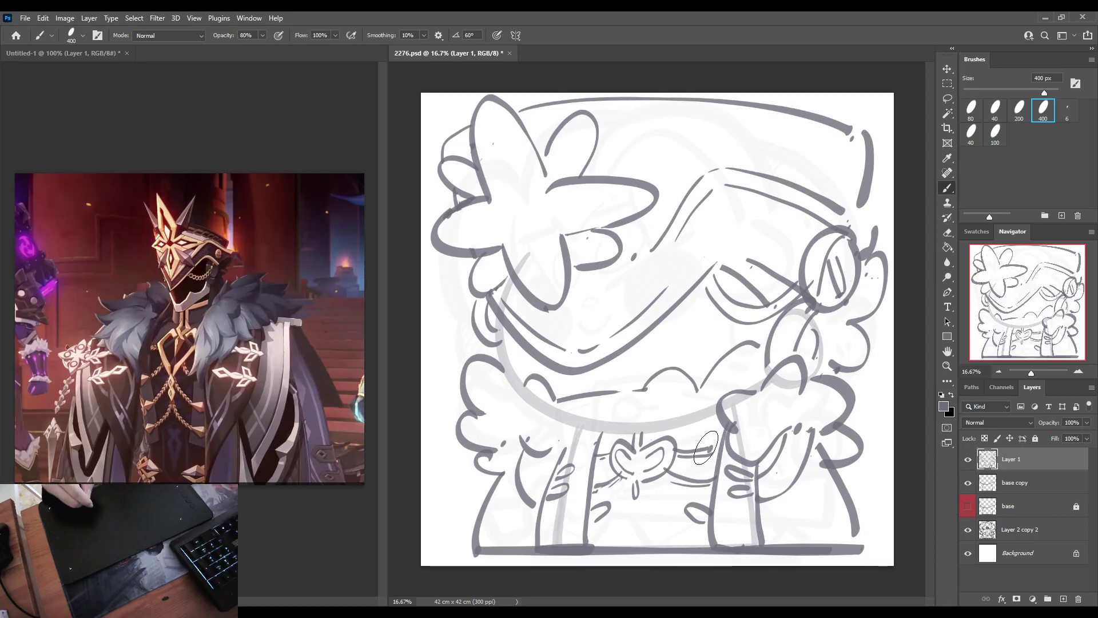
Step: Draw the slanted vest edges below the chest clasp, and add a small leaf mark beside the right lapel's inner edge
mouse_move(637, 483)
left_mouse_down()
mouse_move(671, 504)
mouse_move(673, 487)
mouse_move(652, 540)
left_mouse_up()
left_click_drag(617, 484, 622, 539)
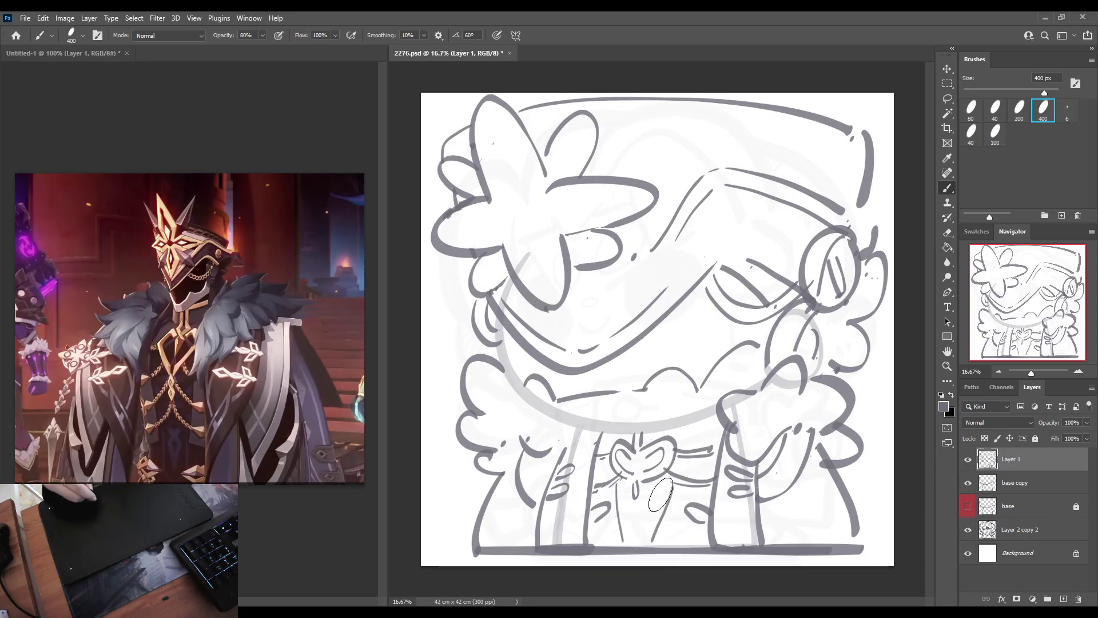
left_click_drag(672, 483, 647, 546)
left_click_drag(617, 490, 625, 540)
left_click_drag(691, 532, 682, 535)
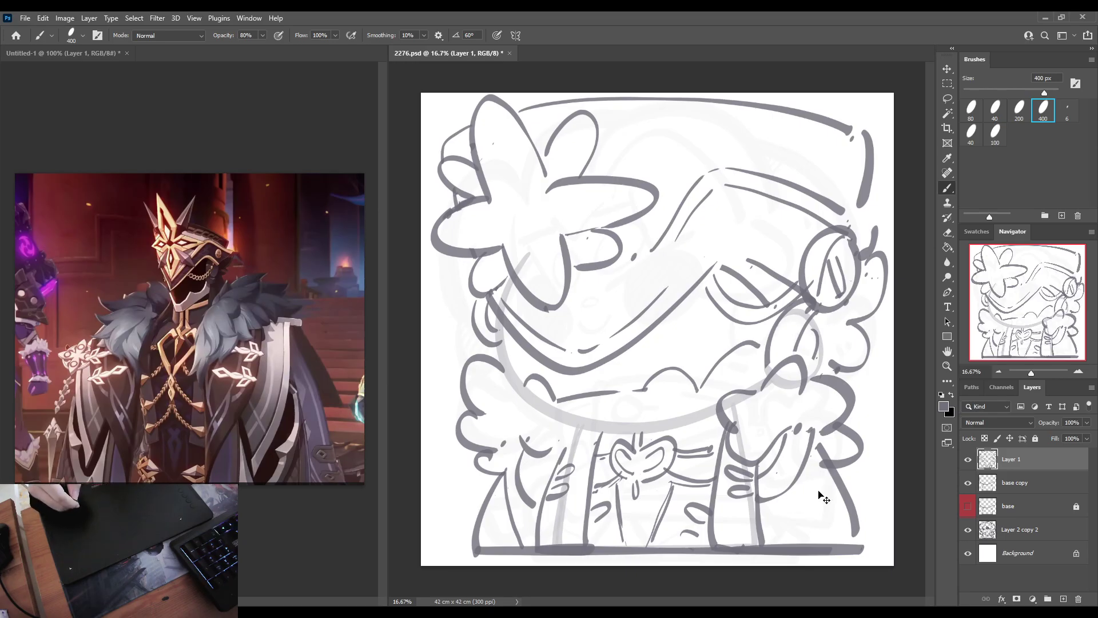
Step: Draw an inner fold line and a wavy trim near the hem on both outer sides of the coat
left_click_drag(811, 468, 824, 543)
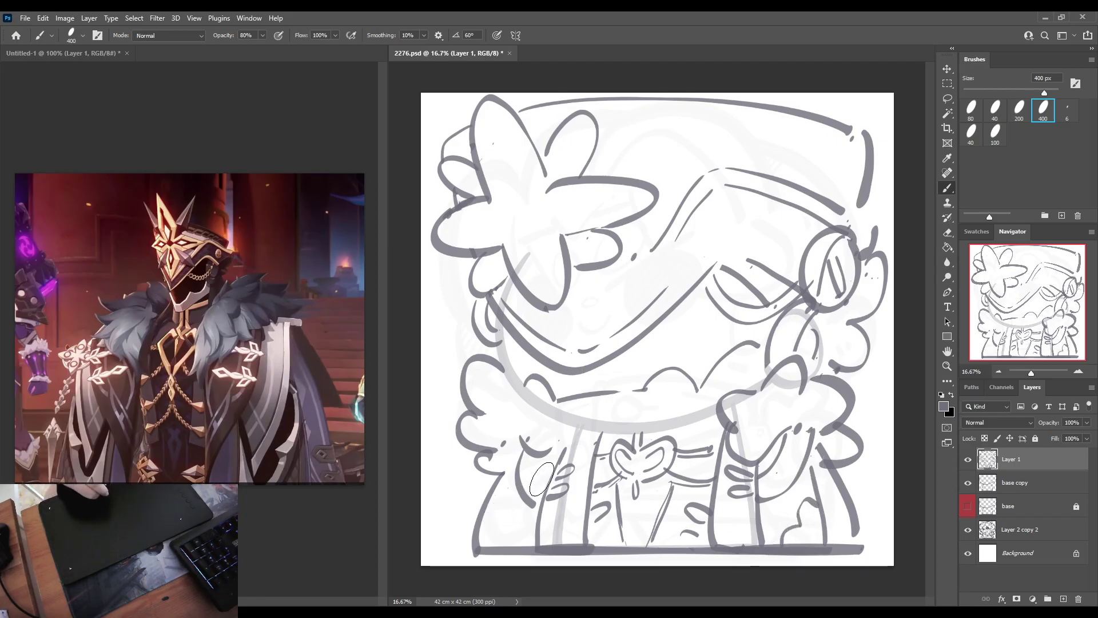
left_click_drag(522, 498, 497, 546)
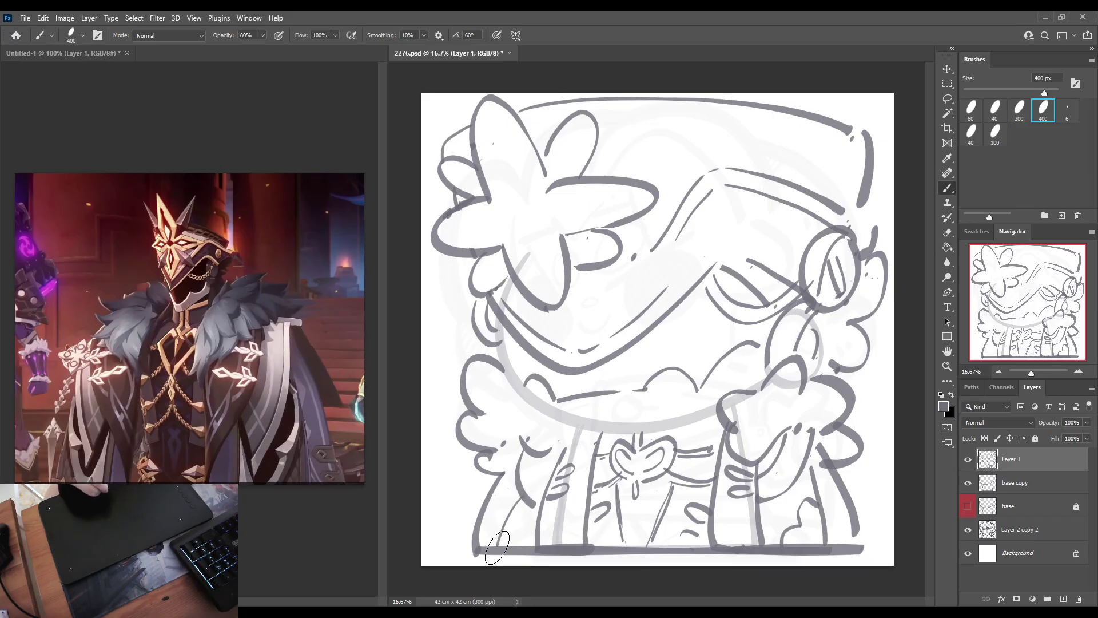
key("ctrl+z")
left_click_drag(486, 509, 524, 546)
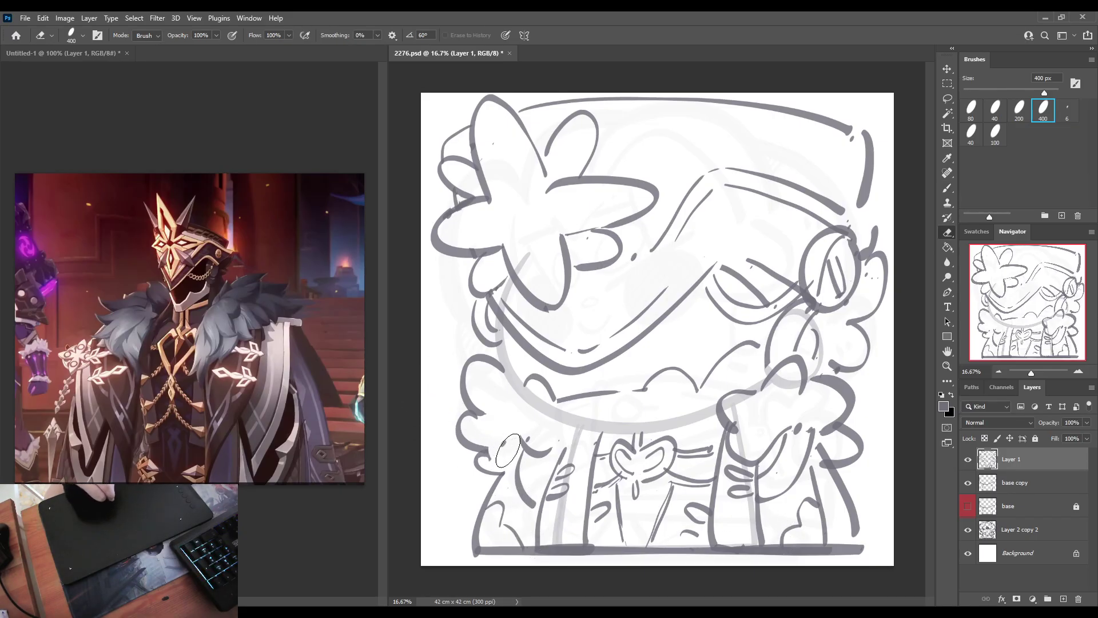
Step: Draw a small flower ornament with leaf shapes on the left shoulder, erasing the overlapping fur collar lines
mouse_move(505, 412)
left_mouse_down()
mouse_move(512, 443)
mouse_move(489, 429)
mouse_move(512, 438)
mouse_move(497, 444)
left_mouse_up()
key("ctrl+z")
mouse_move(499, 447)
left_mouse_down()
mouse_move(503, 458)
mouse_move(511, 447)
left_mouse_up()
left_click(515, 417)
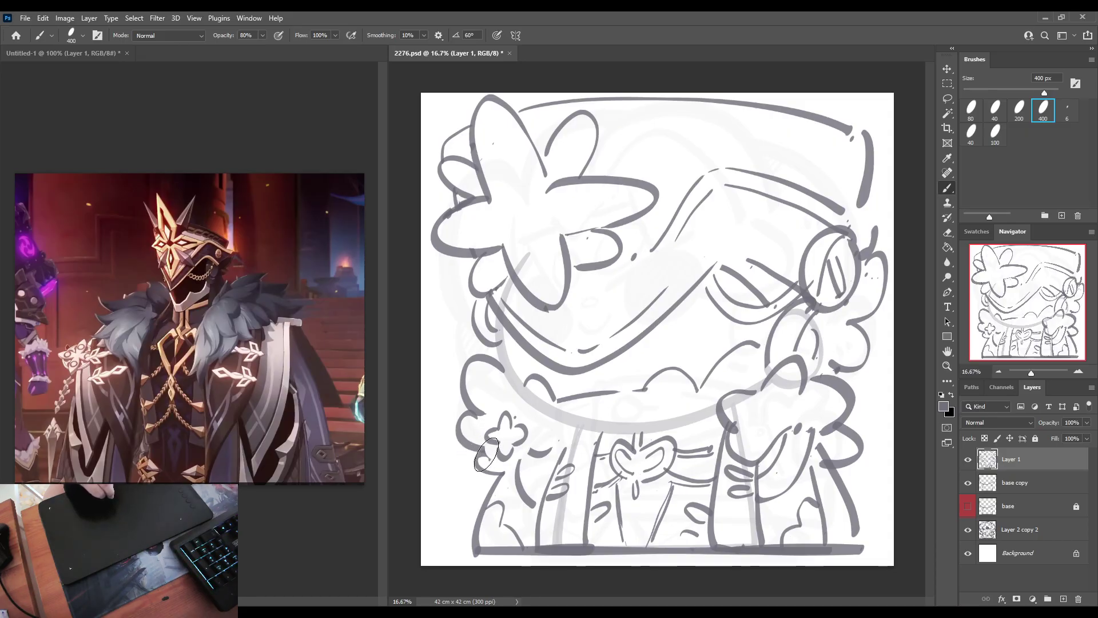
key("e")
mouse_move(485, 455)
left_mouse_down()
mouse_move(478, 462)
mouse_move(493, 466)
mouse_move(490, 455)
mouse_move(461, 482)
mouse_move(482, 465)
left_mouse_up()
key("b")
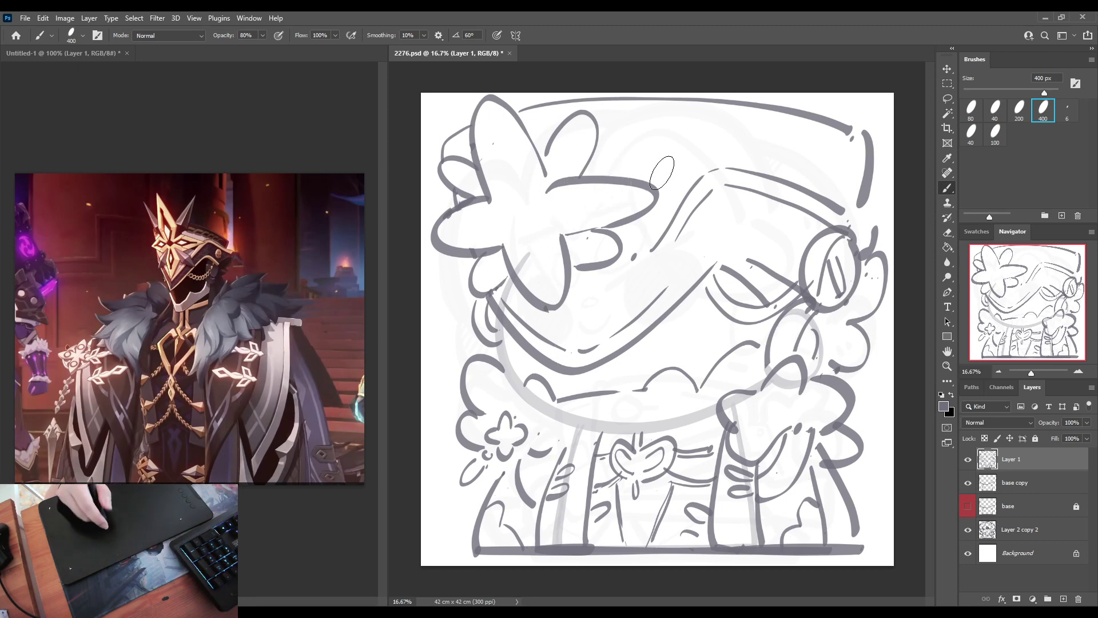
Step: Draw a thin double band line across the helmet, from the flower ornament to the right edge
left_click_drag(600, 131, 845, 179)
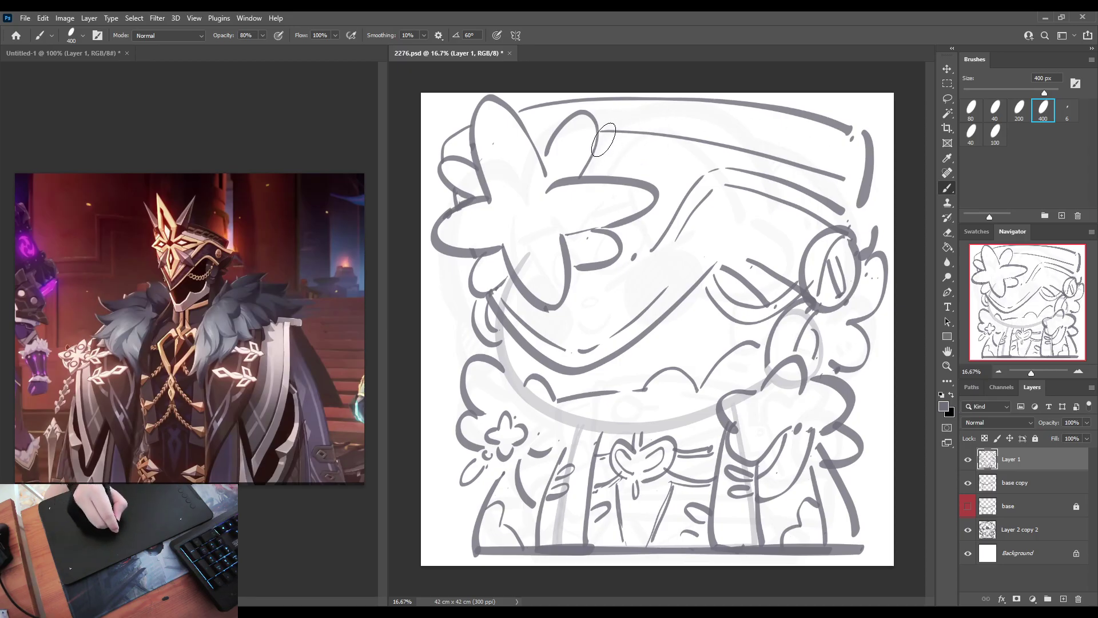
mouse_move(599, 148)
left_mouse_down()
mouse_move(693, 123)
mouse_move(712, 171)
mouse_move(787, 143)
left_mouse_up()
key("ctrl+z")
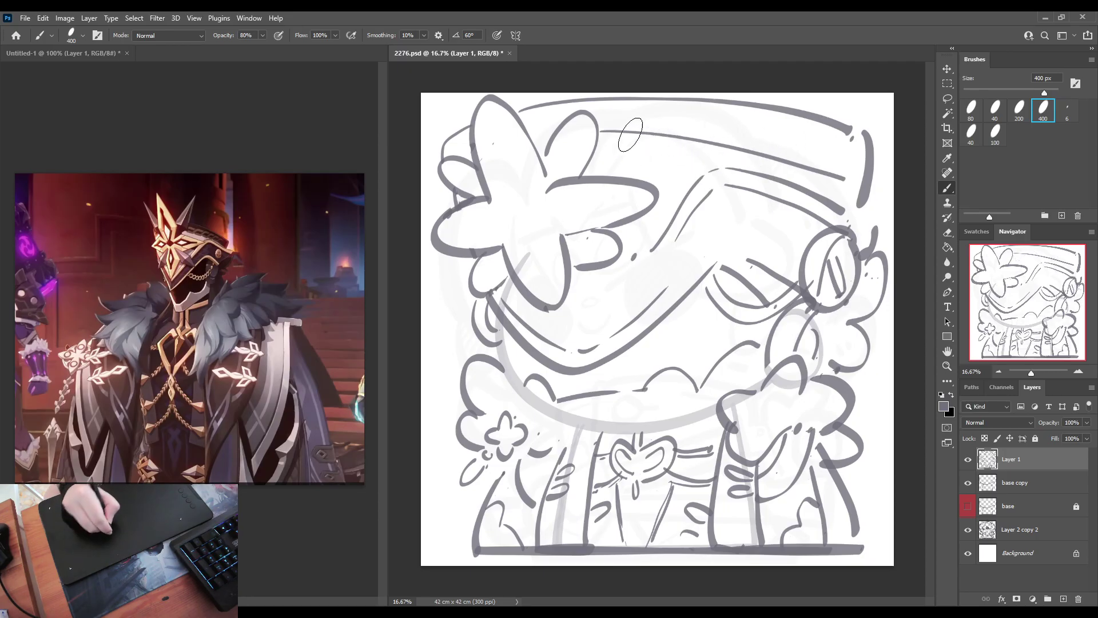
mouse_move(610, 148)
left_mouse_down()
mouse_move(699, 124)
mouse_move(763, 162)
mouse_move(801, 144)
mouse_move(849, 153)
left_mouse_up()
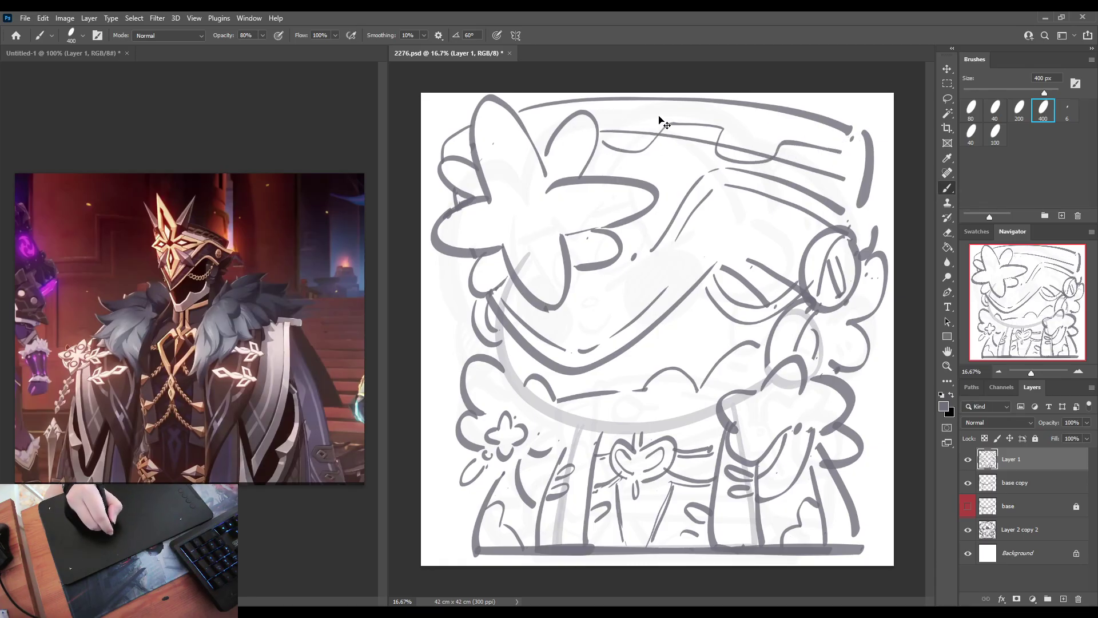
key("ctrl+z")
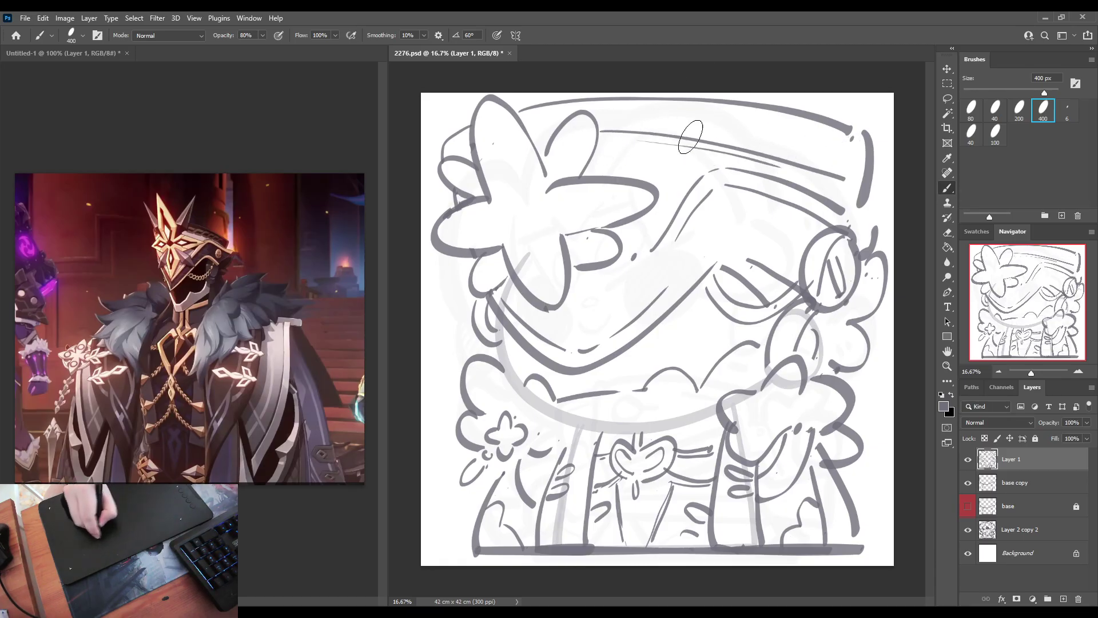
left_click_drag(601, 134, 831, 181)
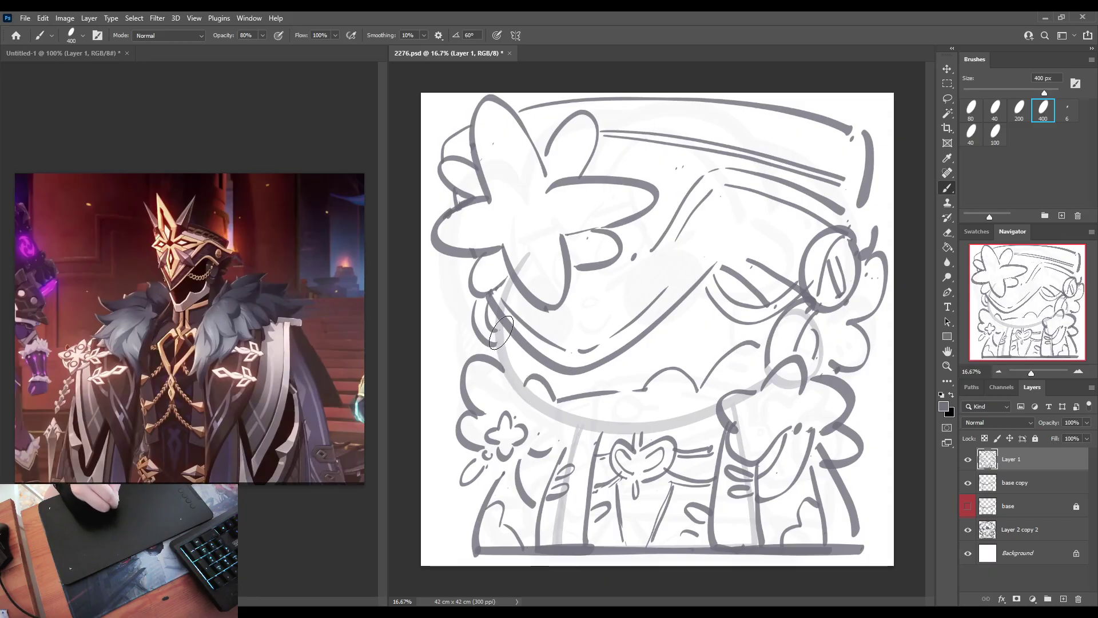
Step: Outline the lower edge of the face with a curve along the base template, down to the right side of the fur collar
mouse_move(521, 394)
left_mouse_down()
mouse_move(607, 432)
mouse_move(693, 415)
left_mouse_up()
key("ctrl+z")
mouse_move(519, 389)
left_mouse_down()
mouse_move(571, 423)
mouse_move(715, 407)
left_mouse_up()
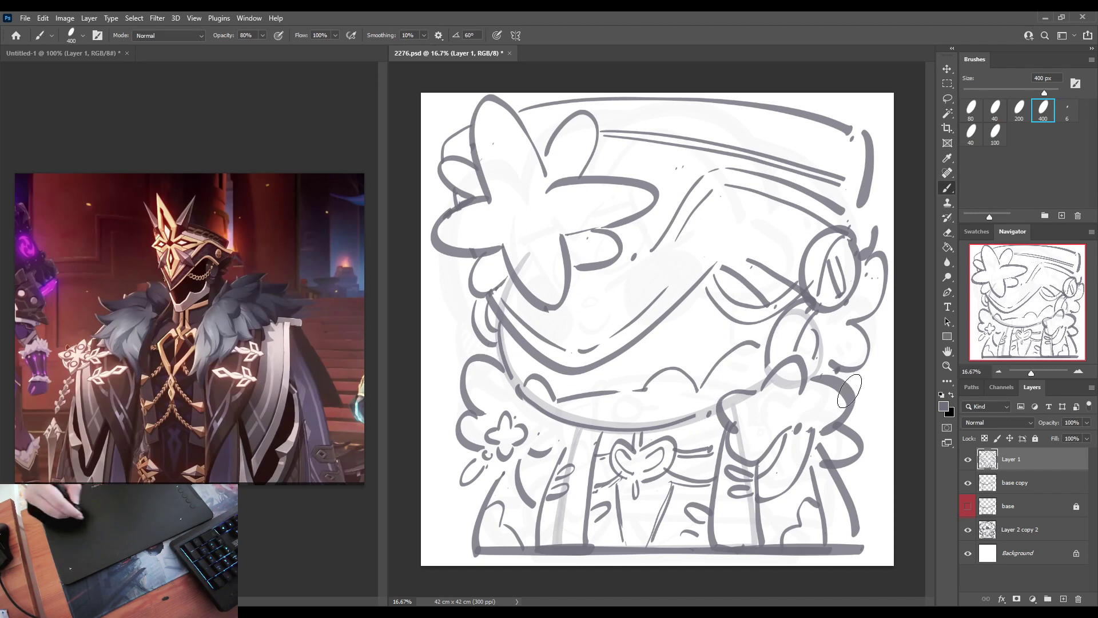
Step: Erase the outer fur collar edges on both sides and redraw them as larger, wider rounded tufts
key("e")
mouse_move(837, 405)
left_mouse_down()
mouse_move(854, 457)
mouse_move(853, 410)
mouse_move(836, 374)
mouse_move(827, 379)
mouse_move(865, 374)
mouse_move(825, 450)
left_mouse_up()
key("b")
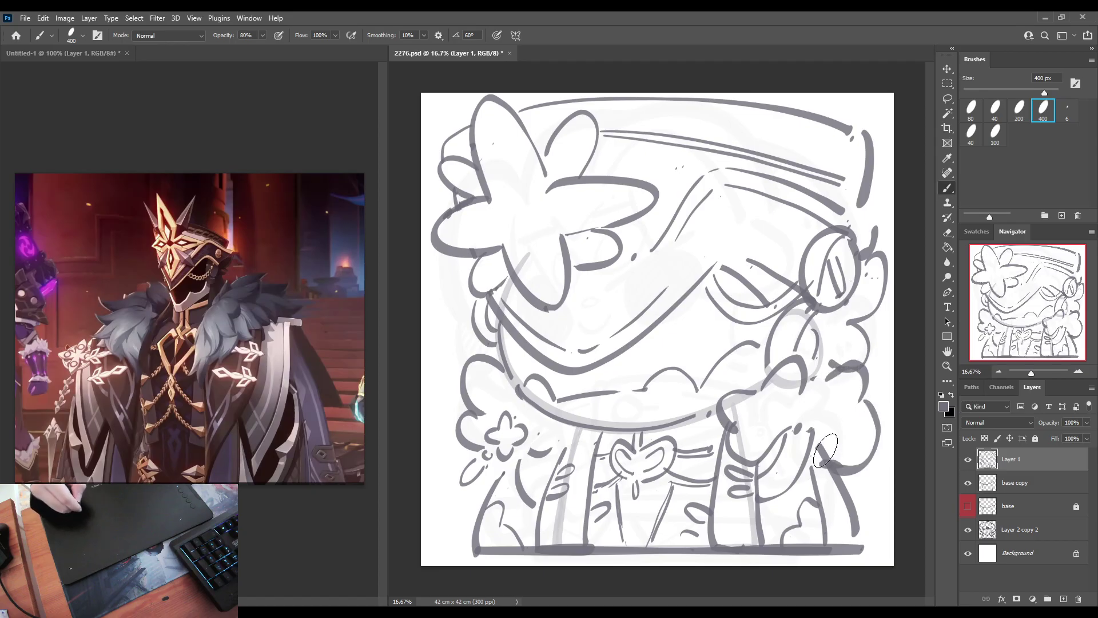
key("e")
mouse_move(490, 372)
left_mouse_down()
mouse_move(469, 394)
mouse_move(474, 435)
mouse_move(485, 418)
left_mouse_up()
key("b")
mouse_move(493, 340)
left_mouse_down()
mouse_move(459, 363)
mouse_move(480, 394)
mouse_move(450, 428)
mouse_move(473, 445)
left_mouse_up()
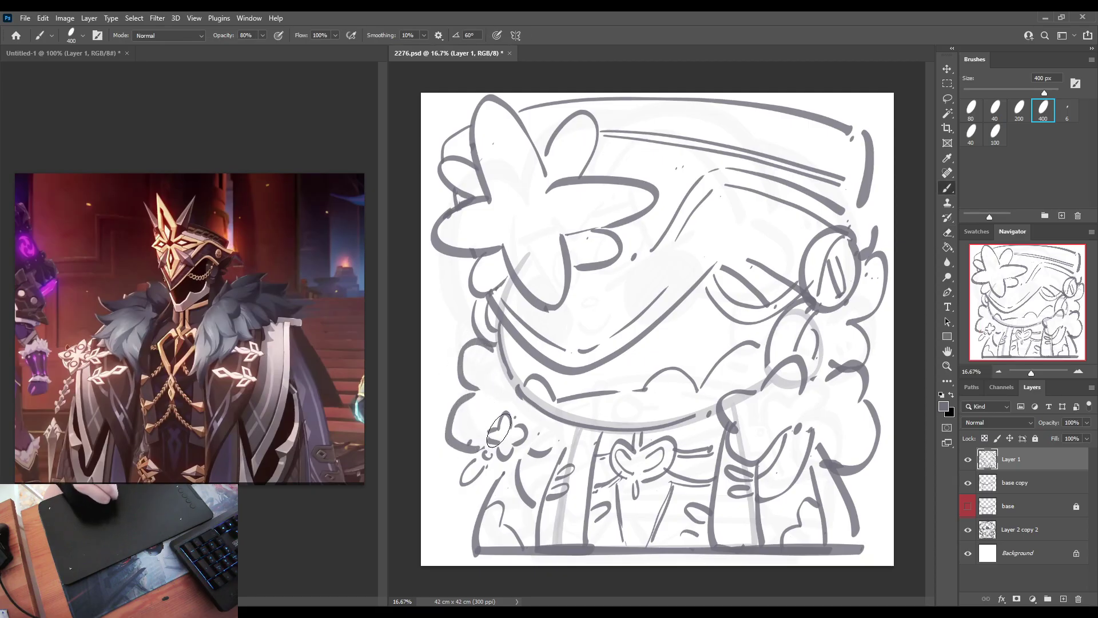
left_click_drag(452, 485, 451, 497)
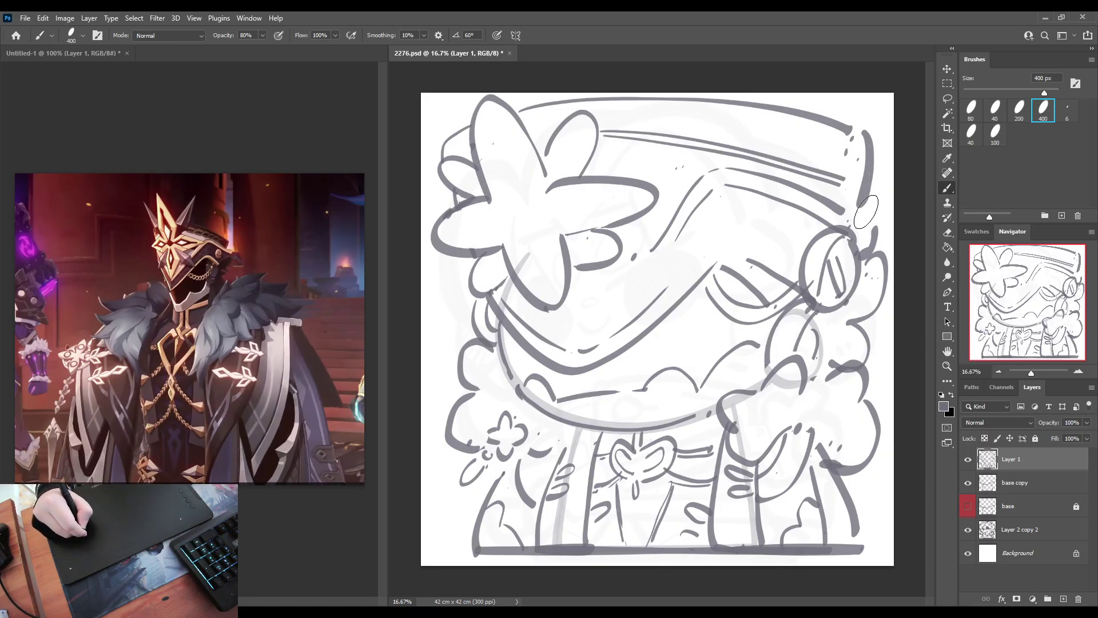
Step: Add small curved tufts below the helmet's right edge, and outline smaller inner petals inside the flower ornament
left_click_drag(864, 197, 875, 251)
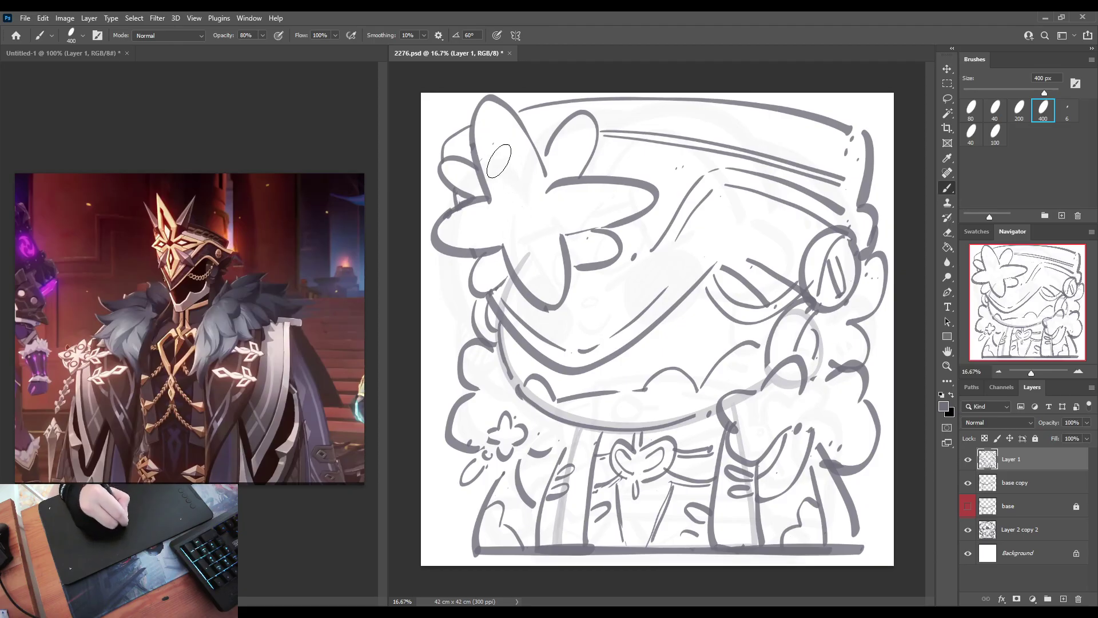
mouse_move(498, 161)
left_mouse_down()
mouse_move(517, 198)
mouse_move(566, 223)
mouse_move(500, 183)
mouse_move(550, 257)
mouse_move(542, 211)
mouse_move(521, 219)
mouse_move(533, 222)
left_mouse_up()
key("ctrl+z")
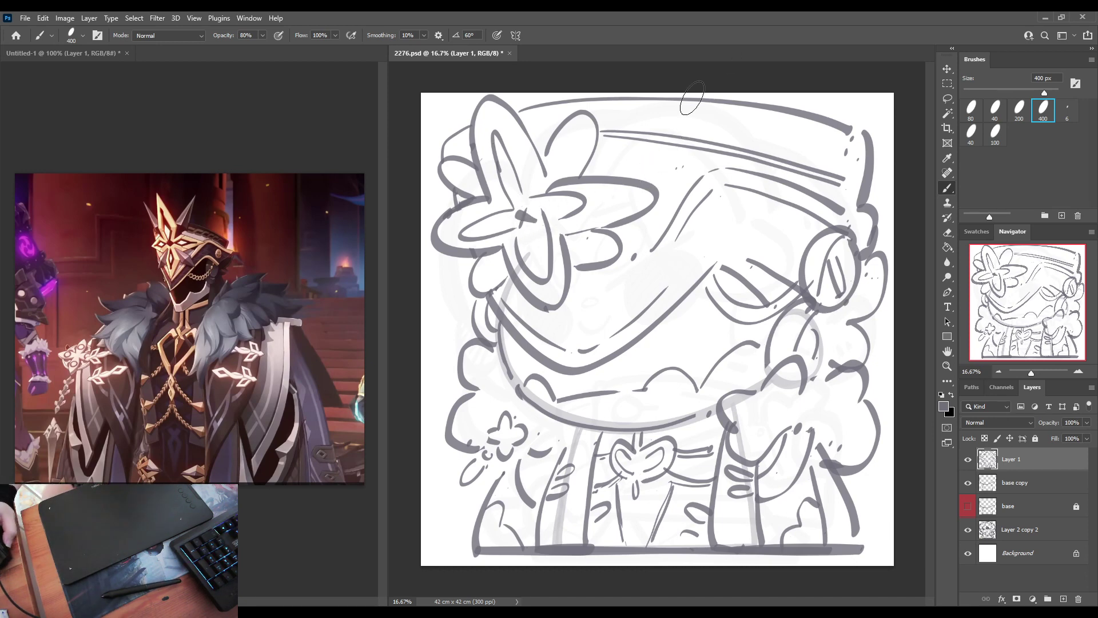
Step: Erase the fur collar's upper edge line below the chin and redraw it between the left and middle tufts
key("e")
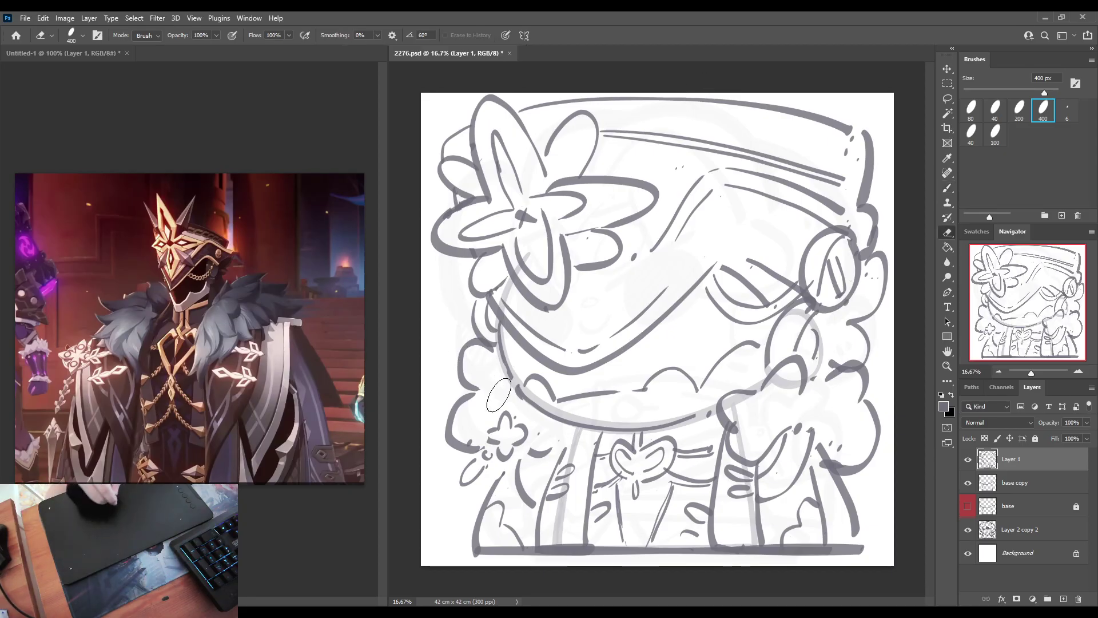
mouse_move(592, 401)
left_mouse_down()
mouse_move(621, 399)
mouse_move(594, 412)
mouse_move(643, 395)
mouse_move(617, 395)
left_mouse_up()
key("b")
key("ctrl+z")
key("ctrl+z")
key("e")
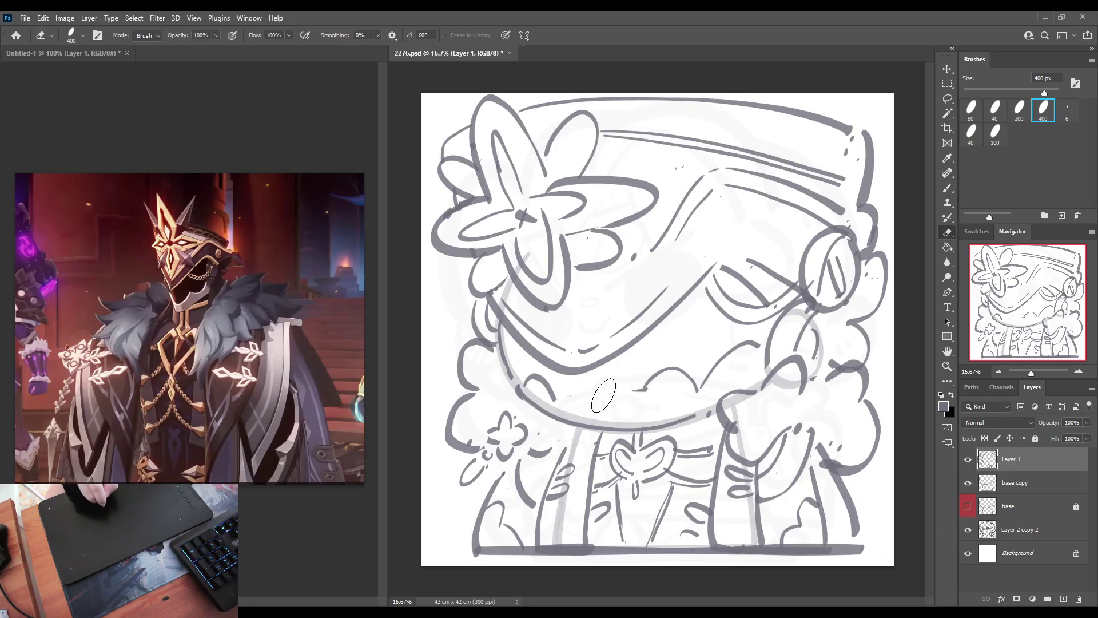
key("b")
left_click_drag(554, 405, 646, 393)
key("ctrl+z")
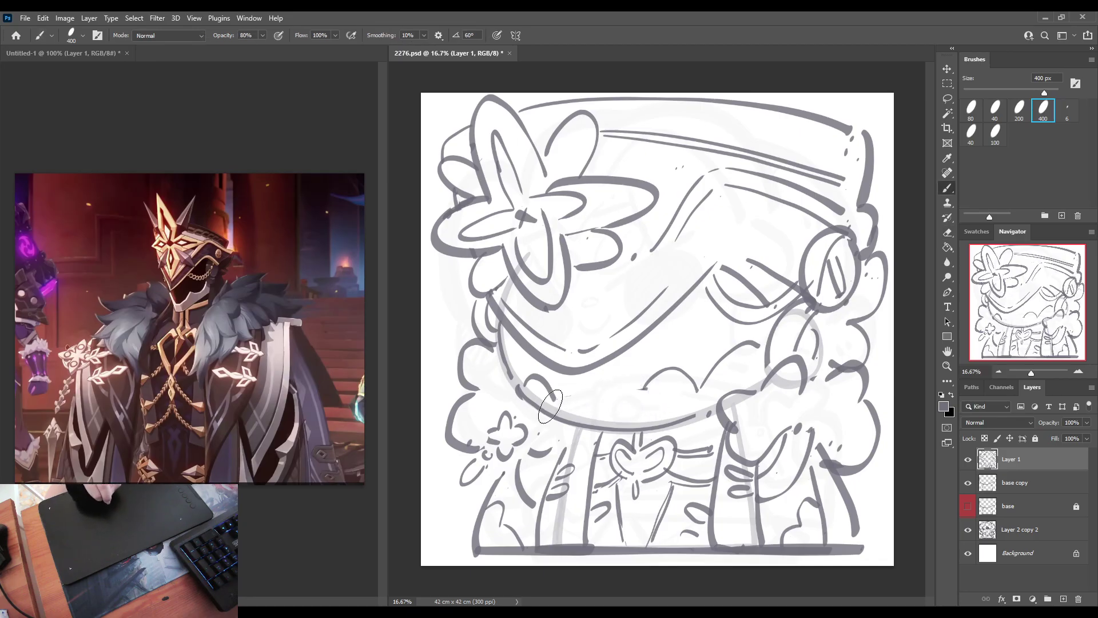
left_click_drag(551, 405, 643, 394)
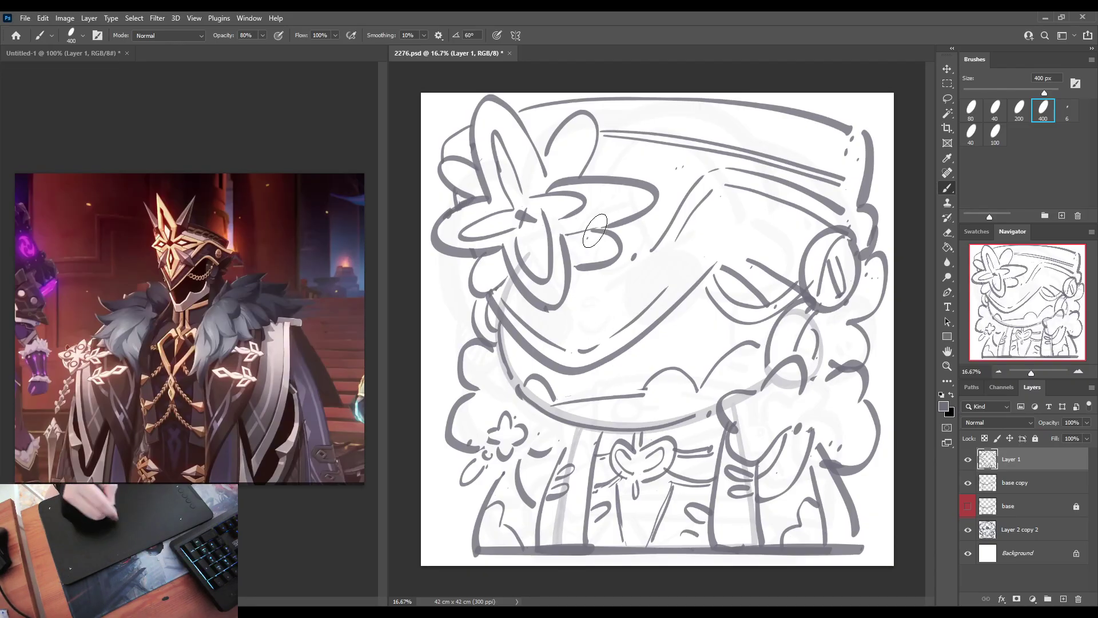
Step: Erase the left part of the helmet's brim lines and redraw it as two long diagonals from the peak toward the mask's tip
left_click_drag(634, 257, 570, 316)
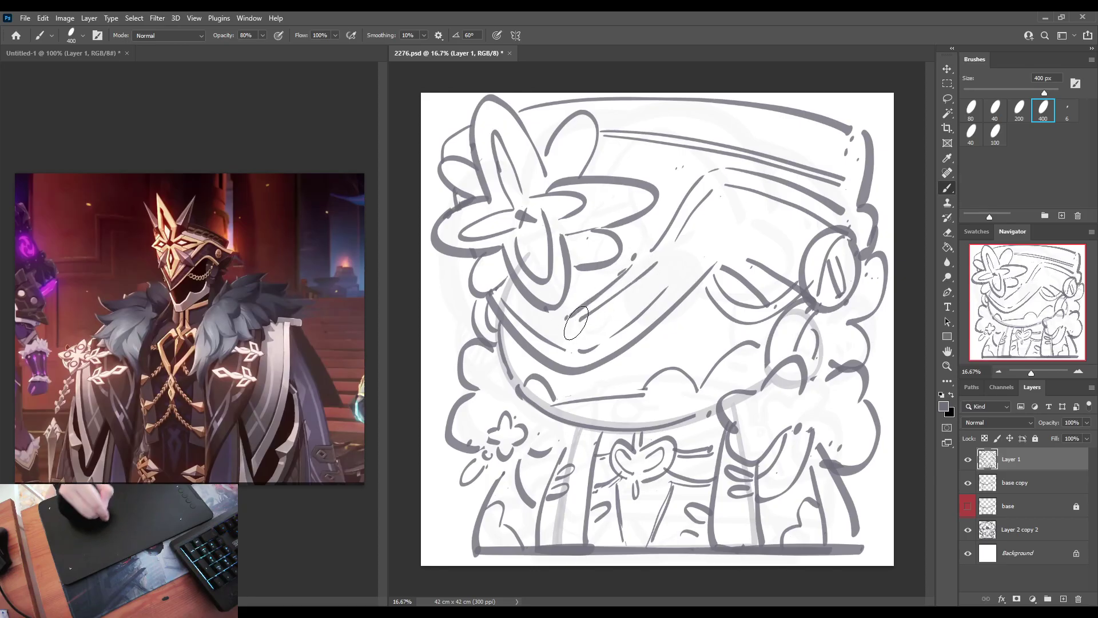
key("e")
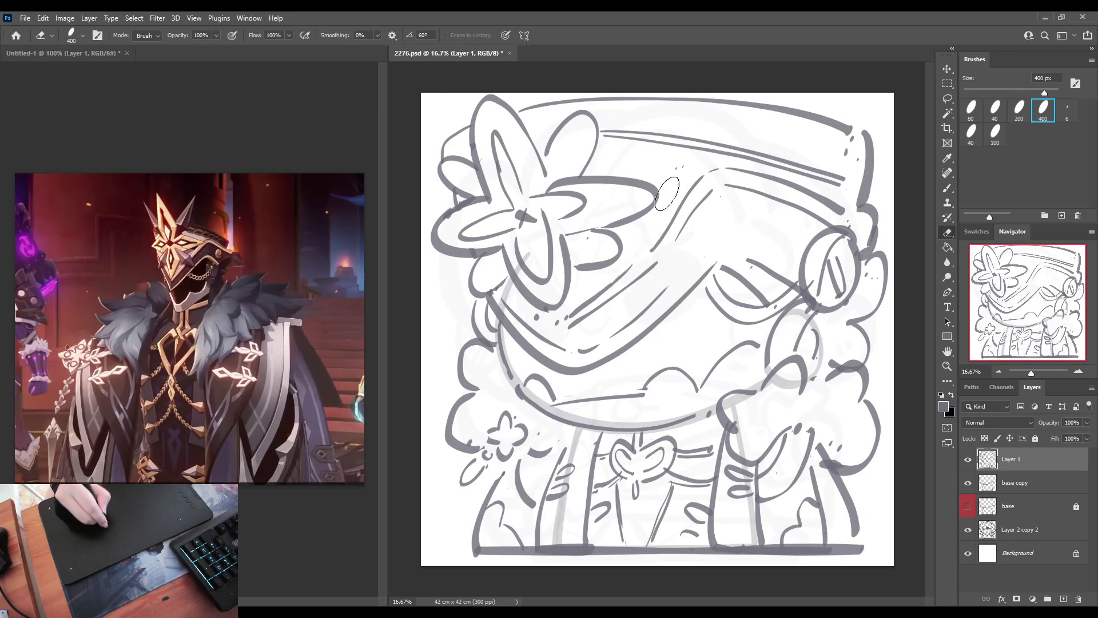
mouse_move(641, 223)
left_mouse_down()
mouse_move(691, 216)
mouse_move(649, 265)
mouse_move(610, 285)
mouse_move(663, 259)
mouse_move(675, 219)
mouse_move(668, 231)
mouse_move(709, 205)
mouse_move(693, 223)
mouse_move(704, 202)
mouse_move(692, 202)
mouse_move(582, 315)
left_mouse_up()
key("b")
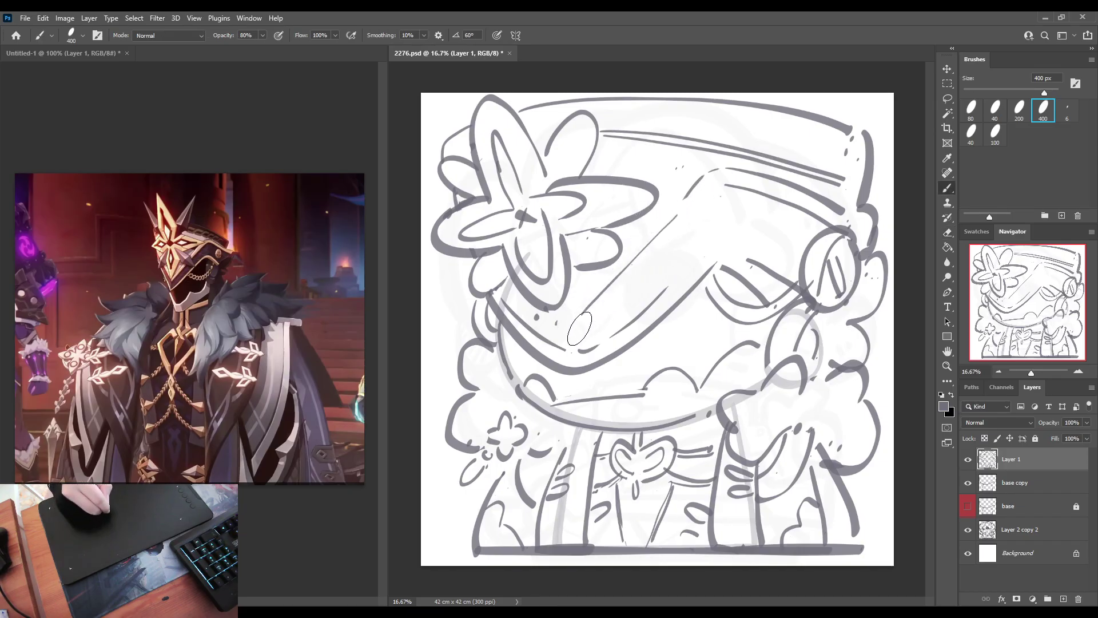
left_click_drag(714, 174, 582, 327)
key("ctrl+z")
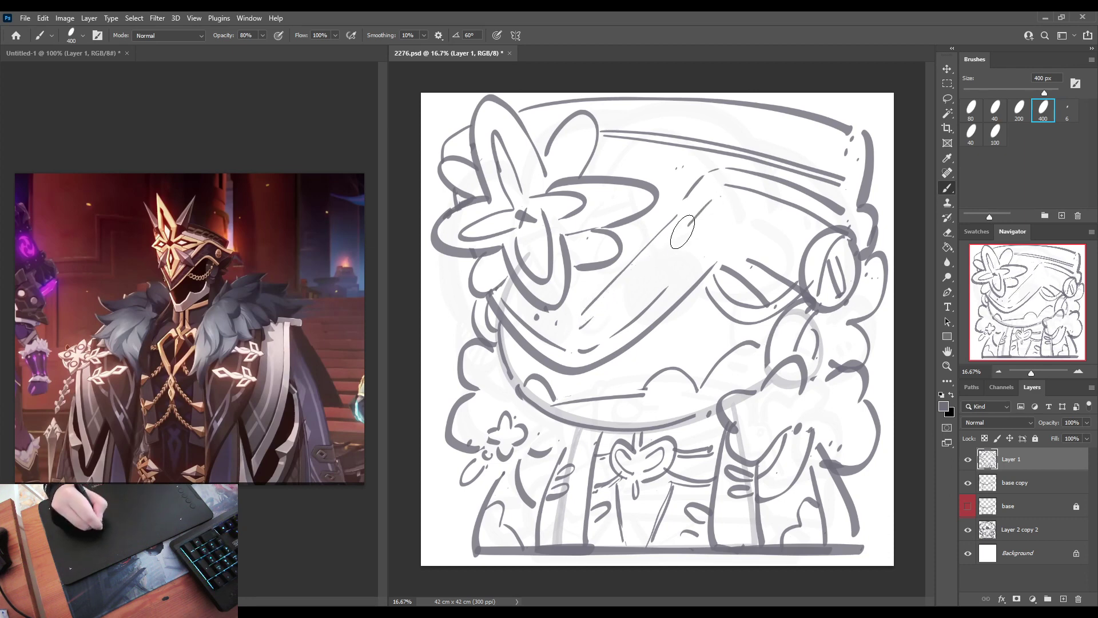
left_click_drag(684, 230, 602, 321)
key("ctrl+z")
left_click_drag(711, 201, 582, 327)
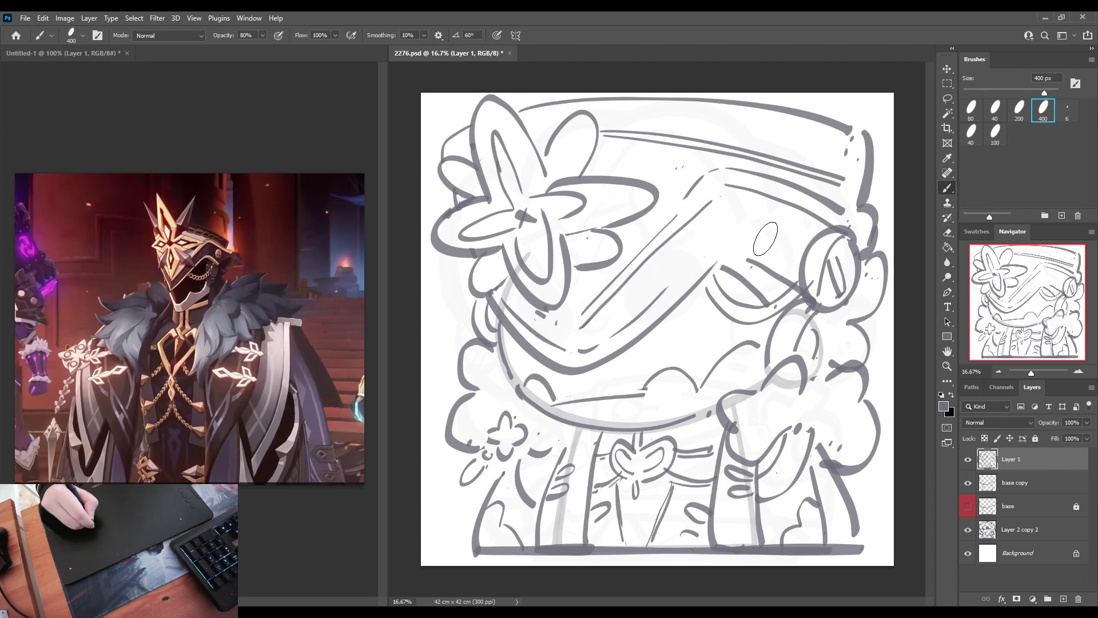
Step: Extend the mask's diagonal edge into a peak above the eye shape, and add a short stroke inside the ornament's upper back petal
mouse_move(673, 283)
left_mouse_down()
mouse_move(724, 241)
mouse_move(775, 256)
left_mouse_up()
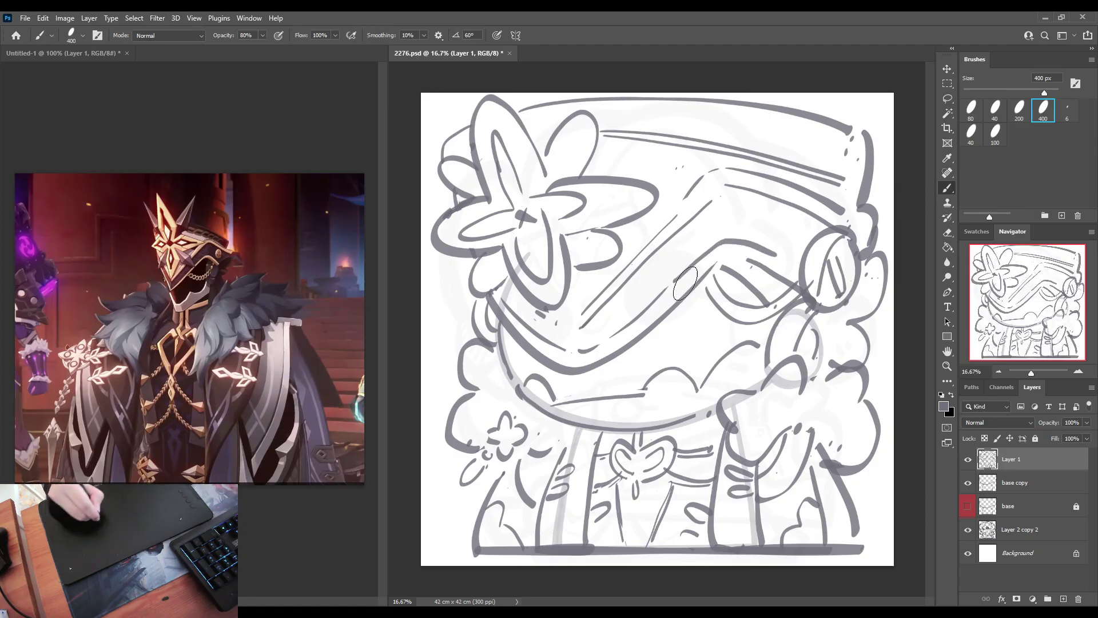
key("ctrl+z")
left_click_drag(676, 281, 745, 249)
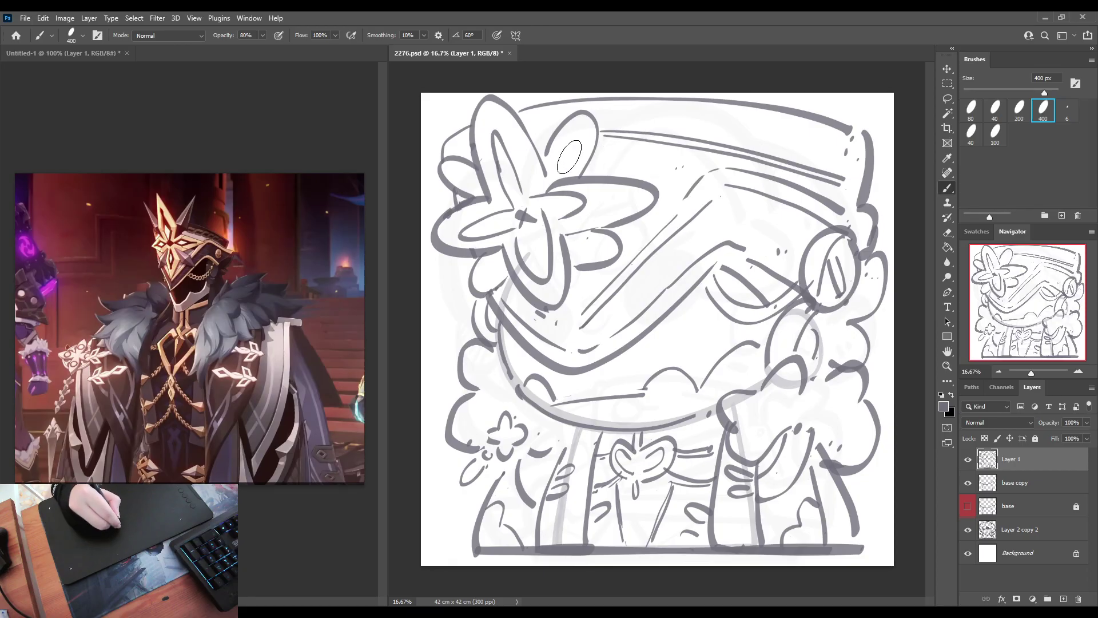
left_click_drag(574, 140, 555, 171)
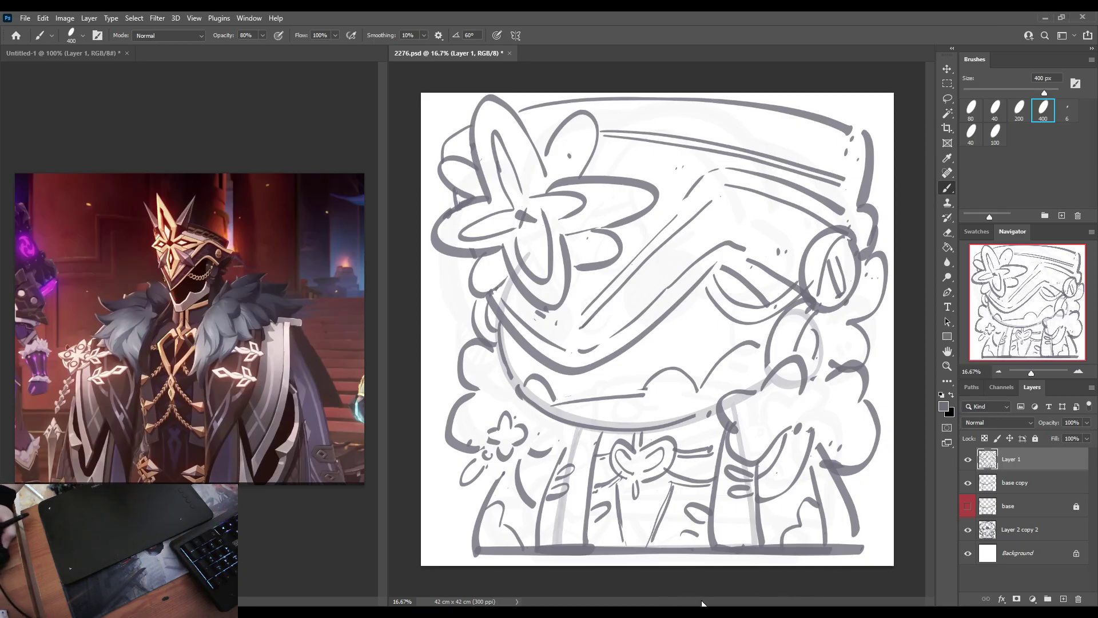
Step: Duplicate Layer 1 and hide the original so the copy can be refined
left_click(968, 461)
left_click(968, 461)
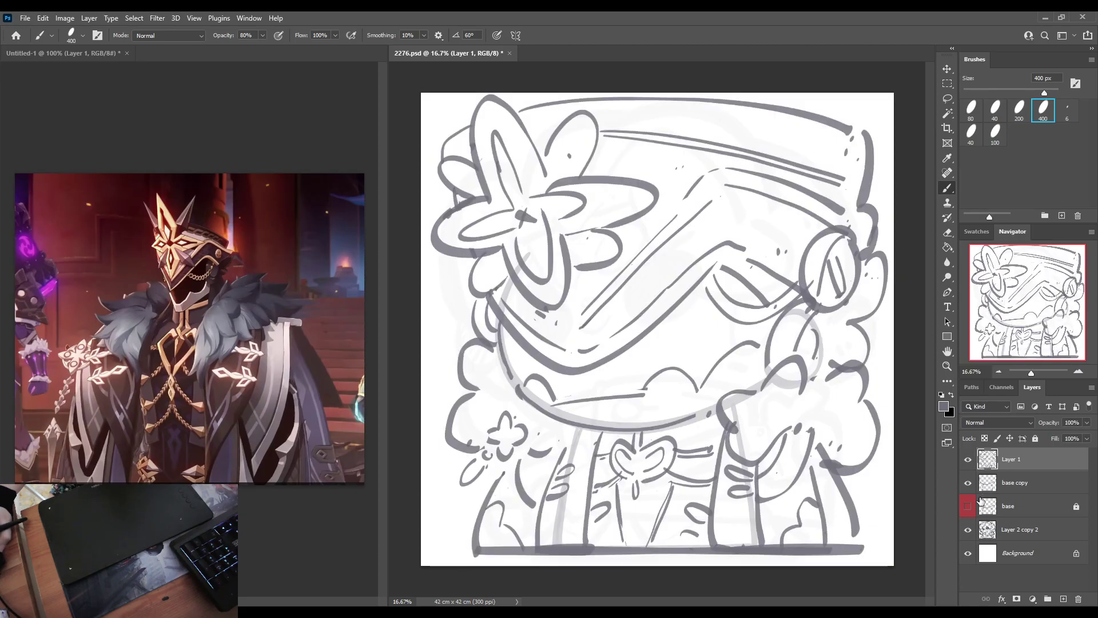
key("ctrl+j")
left_click(969, 483)
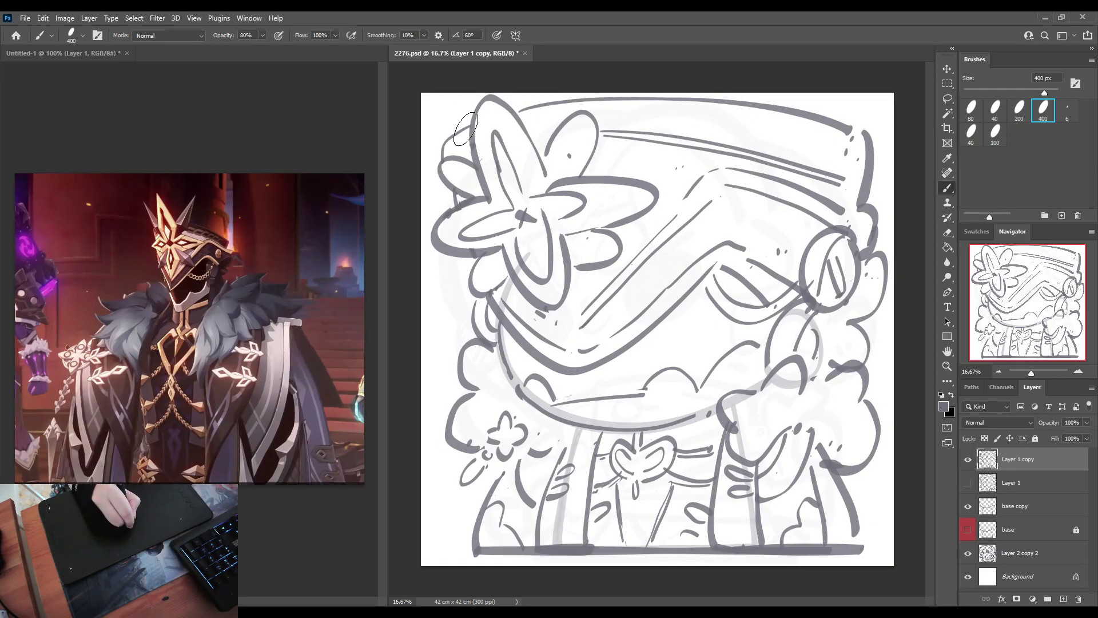
Step: Thicken the outlines of the flower ornament's left petals, from the upper back ones down to the small petal underneath
mouse_move(445, 136)
left_mouse_down()
mouse_move(474, 169)
mouse_move(451, 157)
mouse_move(438, 168)
mouse_move(466, 203)
mouse_move(445, 161)
mouse_move(439, 174)
mouse_move(461, 205)
left_mouse_up()
key("ctrl+z")
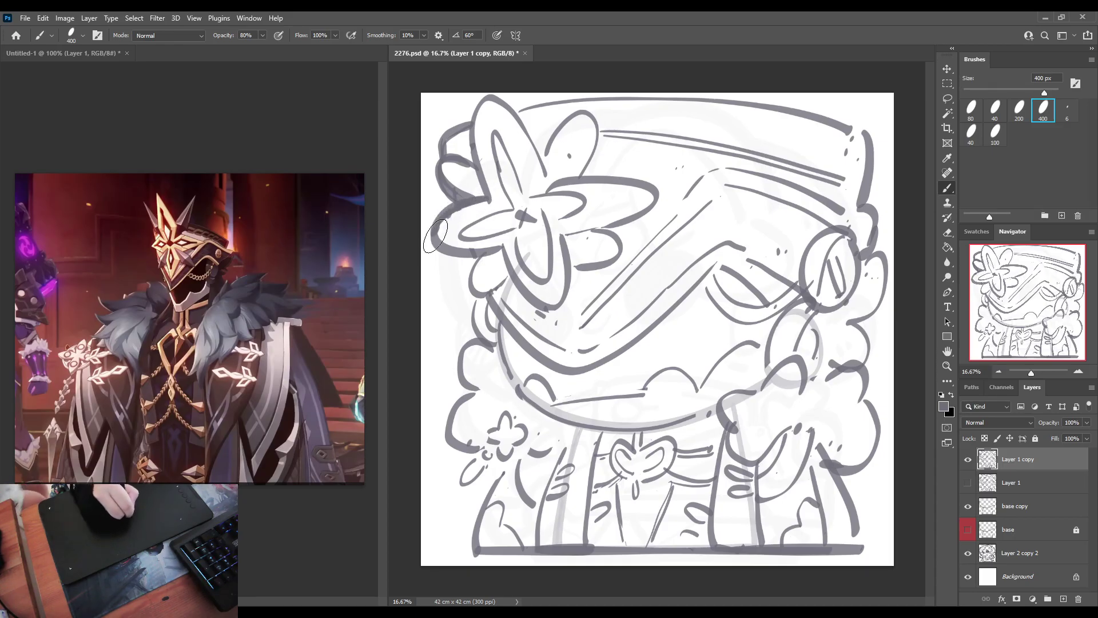
mouse_move(436, 235)
left_mouse_down()
mouse_move(470, 256)
mouse_move(493, 250)
left_mouse_up()
key("ctrl+z")
mouse_move(477, 202)
left_mouse_down()
mouse_move(455, 262)
mouse_move(513, 251)
left_mouse_up()
key("ctrl+z")
left_click_drag(445, 219, 517, 243)
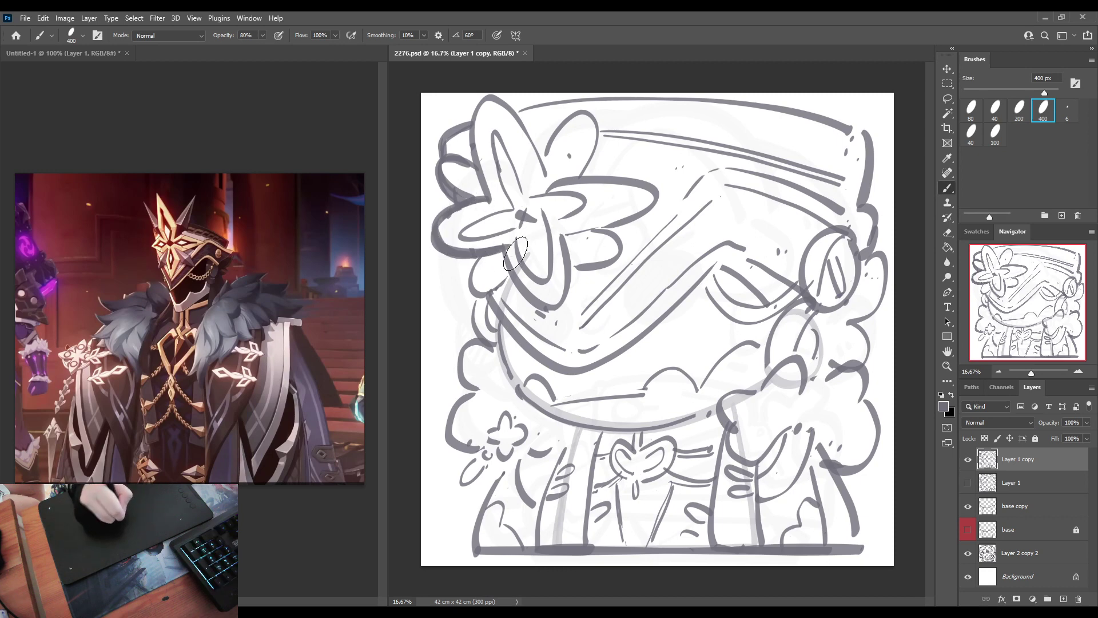
key("e")
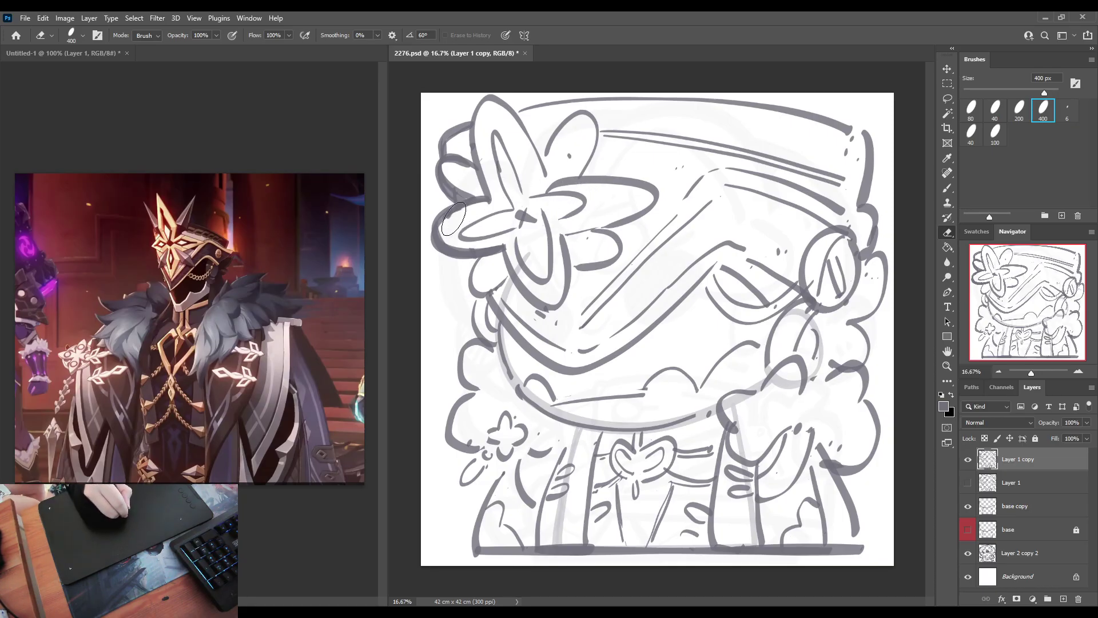
key("b")
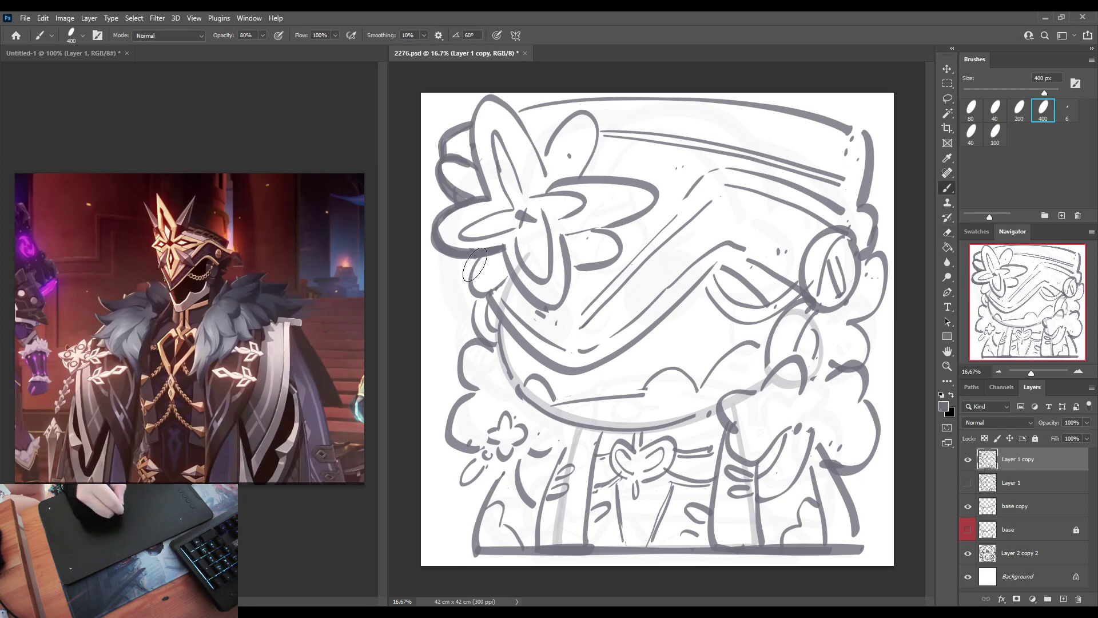
left_click_drag(476, 261, 505, 276)
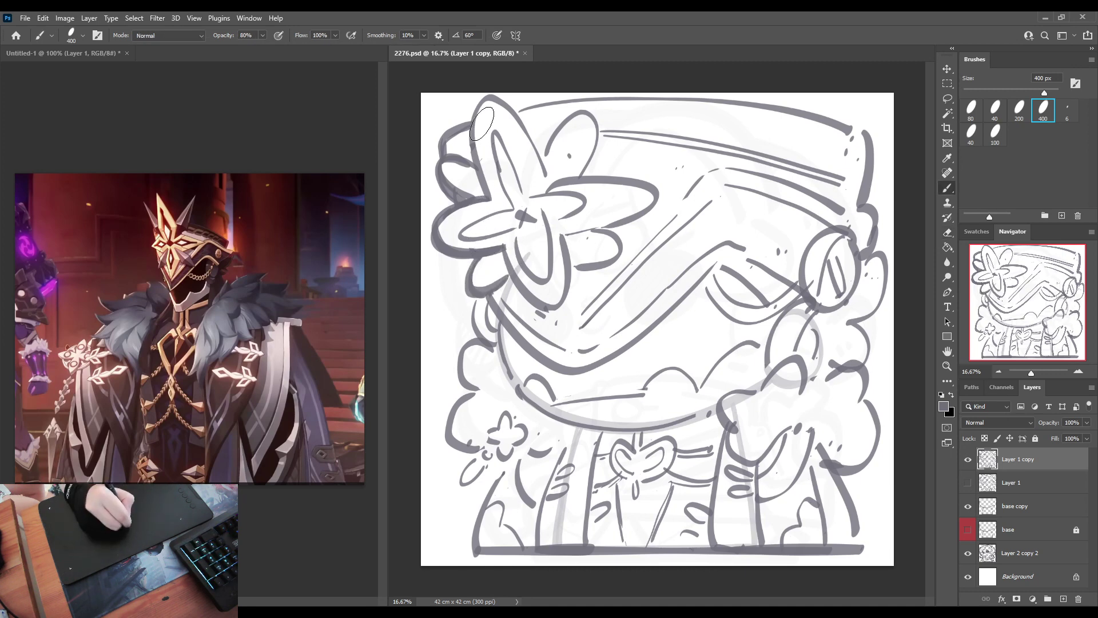
Step: Thicken the ornament's top petal and right back petals, plus the small hair locks and cheek line below the ornament
mouse_move(475, 123)
left_mouse_down()
mouse_move(499, 111)
mouse_move(538, 167)
left_mouse_up()
key("ctrl+z")
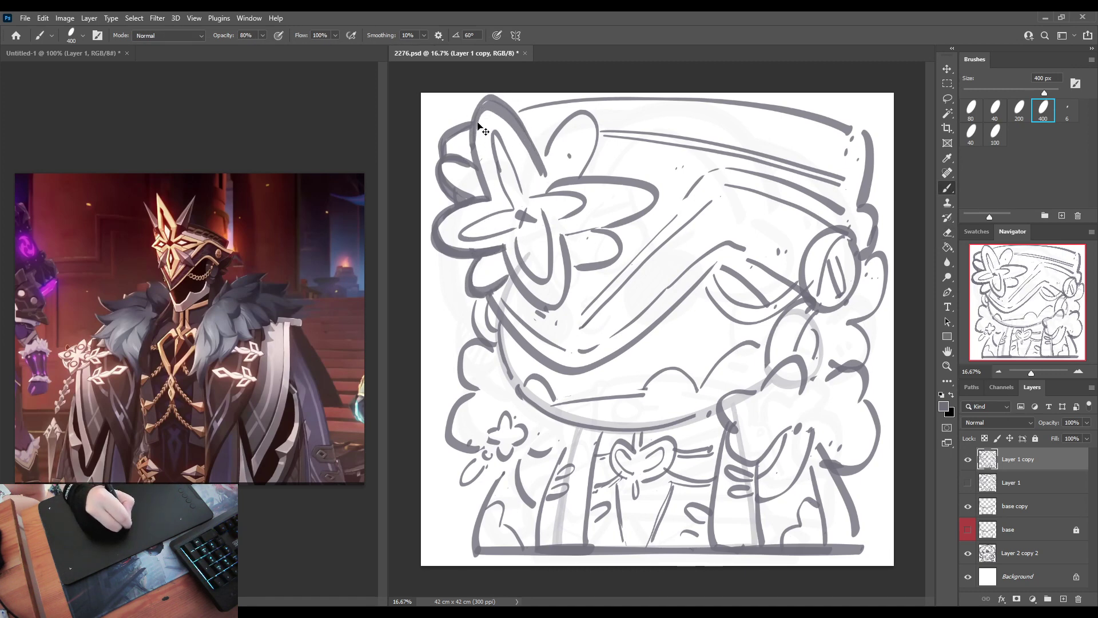
mouse_move(474, 125)
left_mouse_down()
mouse_move(504, 103)
mouse_move(542, 172)
mouse_move(557, 132)
mouse_move(590, 118)
mouse_move(575, 184)
left_mouse_up()
mouse_move(577, 270)
left_mouse_down()
mouse_move(619, 261)
mouse_move(606, 229)
left_mouse_up()
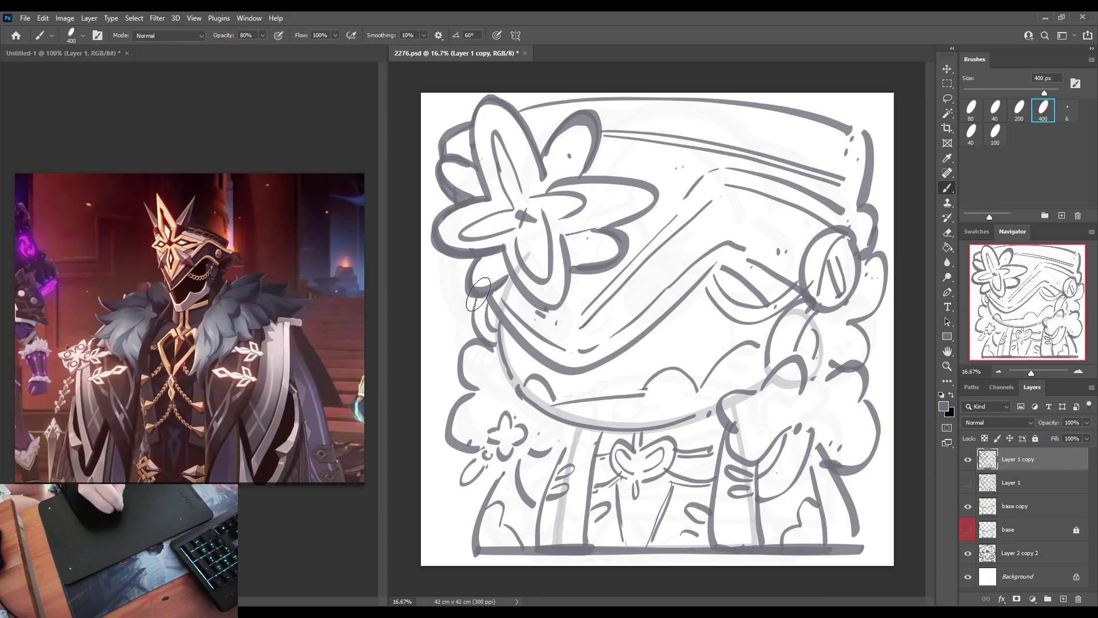
mouse_move(478, 294)
left_mouse_down()
mouse_move(472, 327)
mouse_move(500, 329)
mouse_move(502, 316)
mouse_move(517, 389)
left_mouse_up()
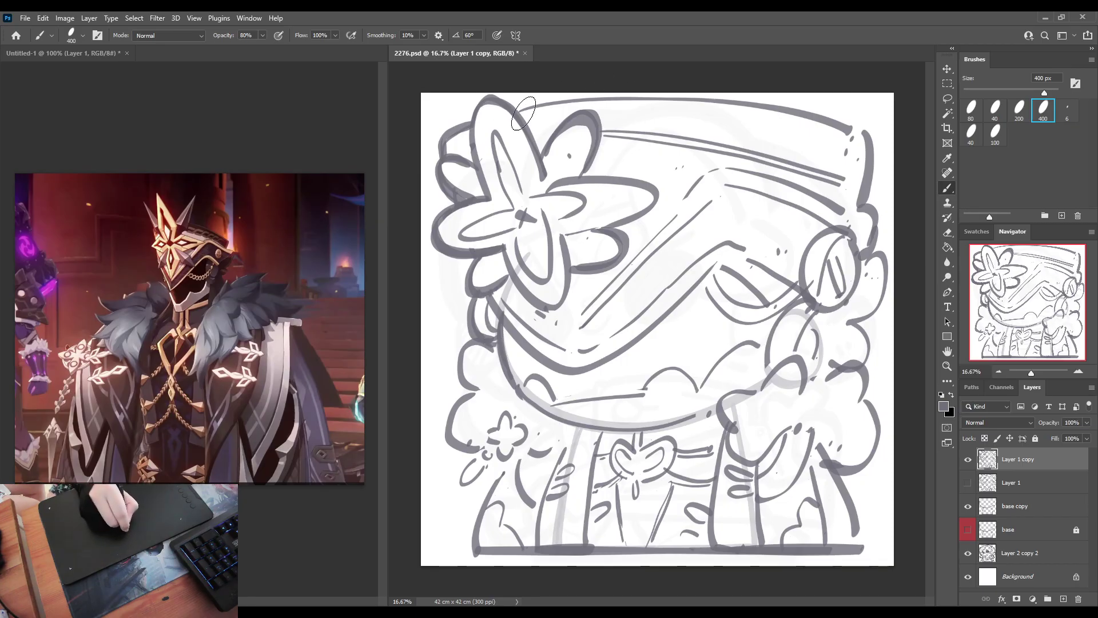
Step: Thicken the hat's top edge and right side down to the ear disc, and touch up the left hair lock
left_click_drag(557, 108, 618, 104)
key("ctrl+z")
mouse_move(518, 111)
left_mouse_down()
mouse_move(618, 100)
mouse_move(798, 126)
left_mouse_up()
key("ctrl+z")
mouse_move(504, 107)
left_mouse_down()
mouse_move(611, 99)
mouse_move(737, 104)
mouse_move(868, 143)
mouse_move(843, 128)
mouse_move(865, 146)
mouse_move(874, 252)
left_mouse_up()
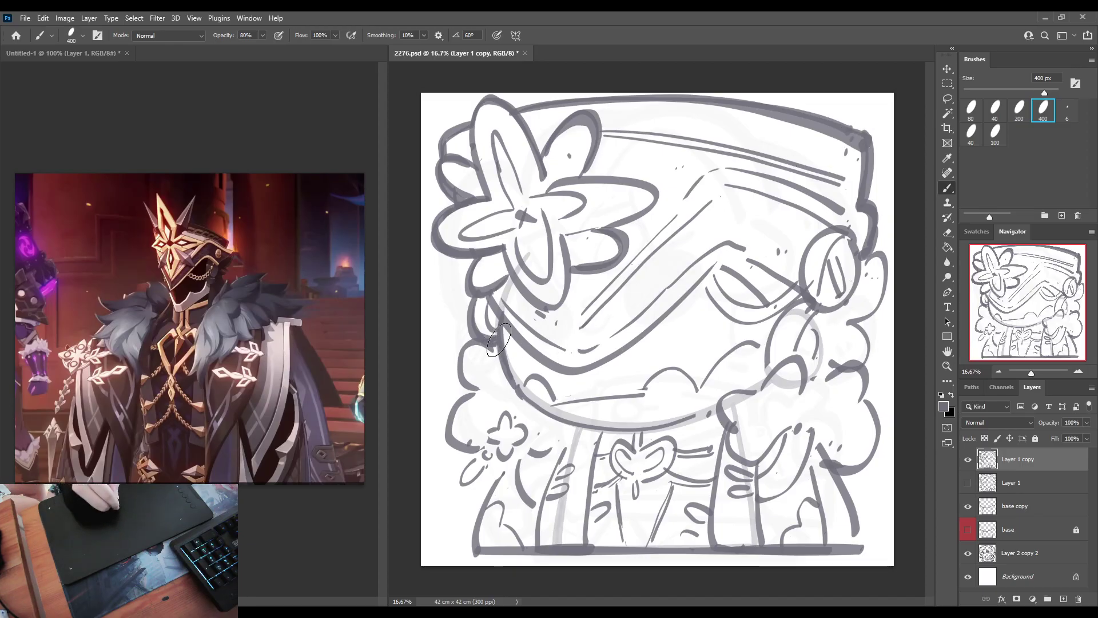
left_click_drag(490, 304, 499, 323)
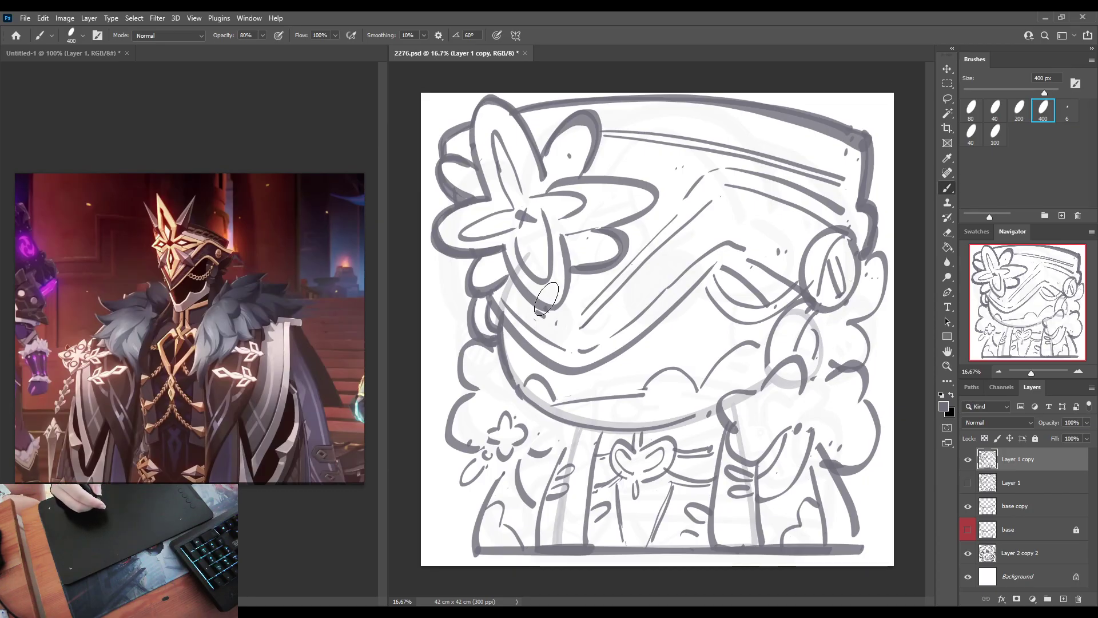
Step: Thicken the right side's fur outline, the front fur tuft and the overlapping rings above that tuft
mouse_move(866, 252)
left_mouse_down()
mouse_move(885, 273)
mouse_move(852, 318)
left_mouse_up()
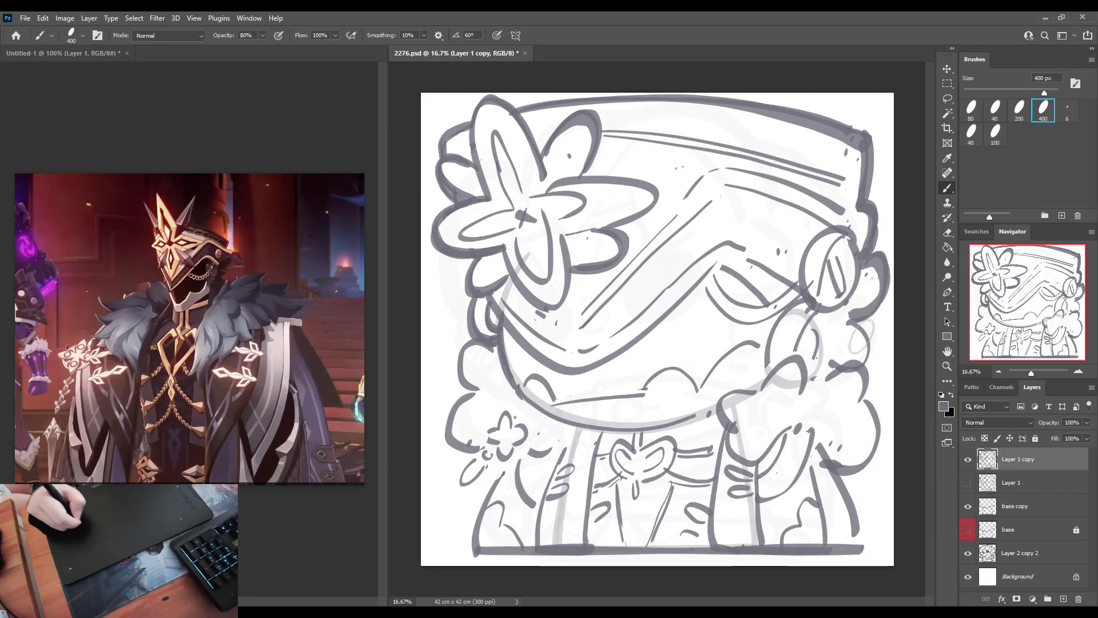
key("e")
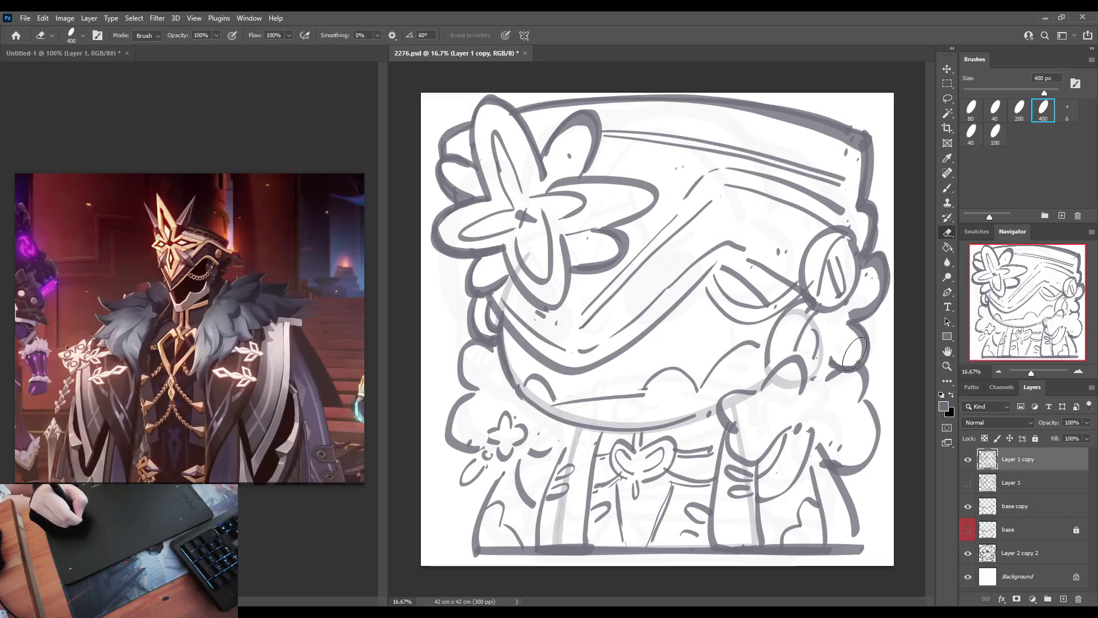
key("b")
mouse_move(855, 354)
left_mouse_down()
mouse_move(874, 411)
mouse_move(862, 398)
mouse_move(869, 453)
mouse_move(835, 469)
left_mouse_up()
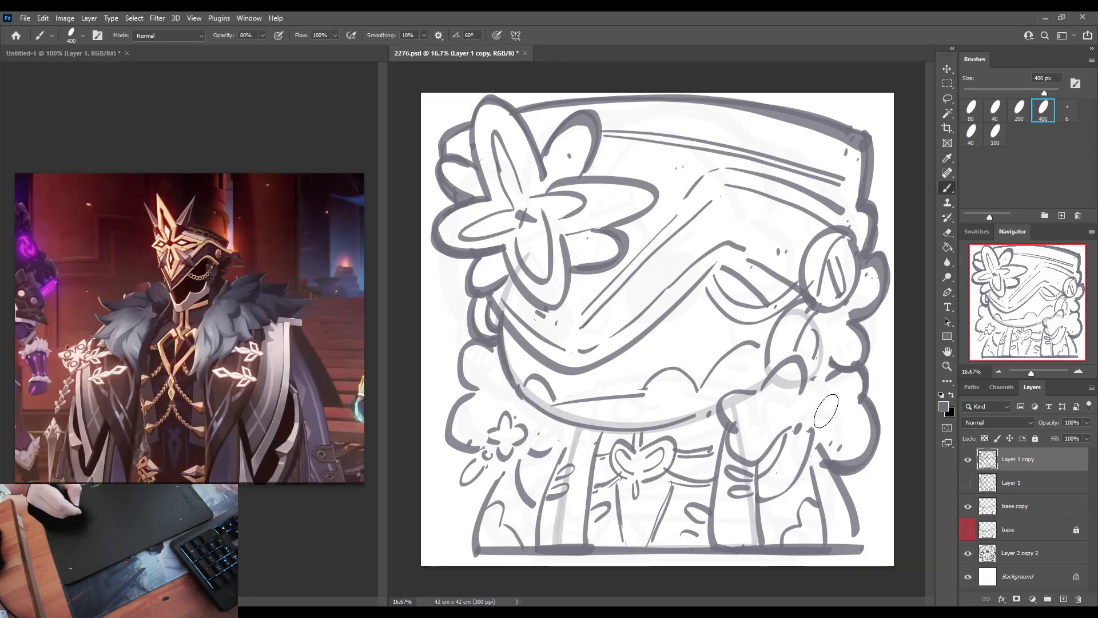
key("ctrl+z")
mouse_move(864, 401)
left_mouse_down()
mouse_move(874, 425)
mouse_move(834, 475)
left_mouse_up()
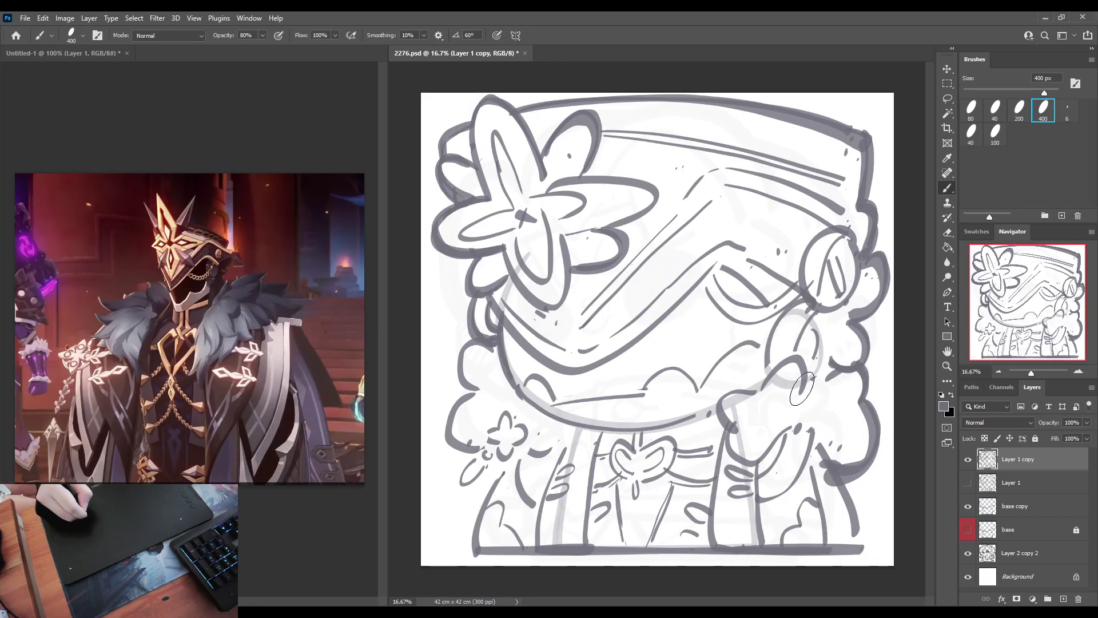
mouse_move(802, 389)
left_mouse_down()
mouse_move(758, 403)
mouse_move(737, 394)
mouse_move(729, 438)
mouse_move(787, 433)
left_mouse_up()
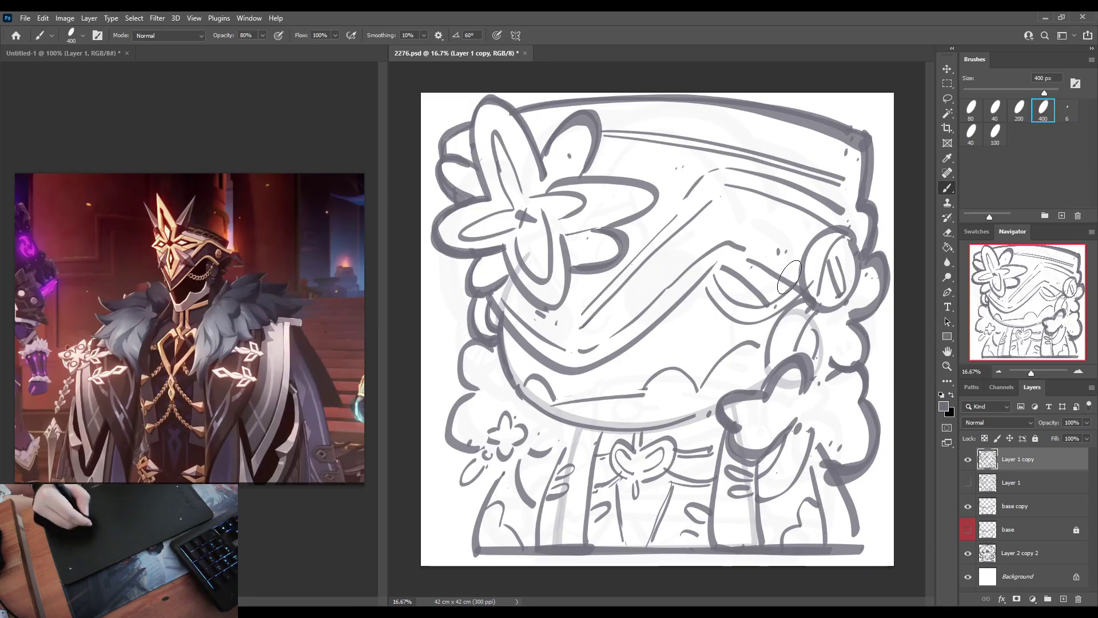
mouse_move(770, 372)
left_mouse_down()
mouse_move(778, 322)
mouse_move(808, 306)
mouse_move(822, 313)
mouse_move(797, 349)
mouse_move(831, 322)
mouse_move(814, 374)
left_mouse_up()
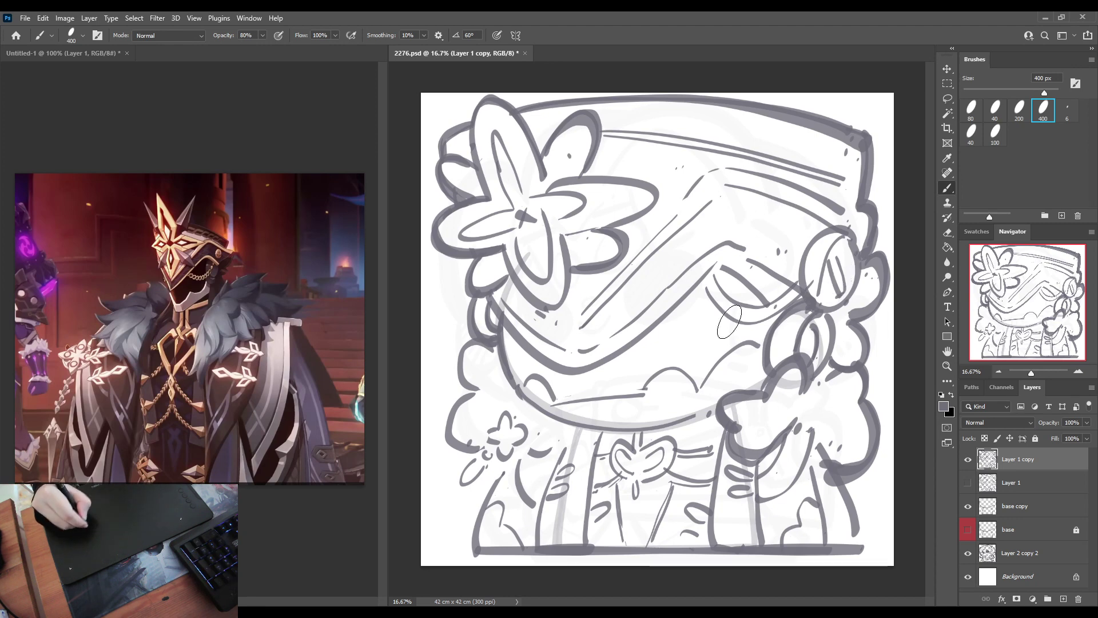
Step: Thicken the collar's scalloped upper edge across the lower face and the chin curve beneath it
mouse_move(521, 390)
left_mouse_down()
mouse_move(573, 400)
mouse_move(554, 404)
mouse_move(651, 393)
left_mouse_up()
key("ctrl+z")
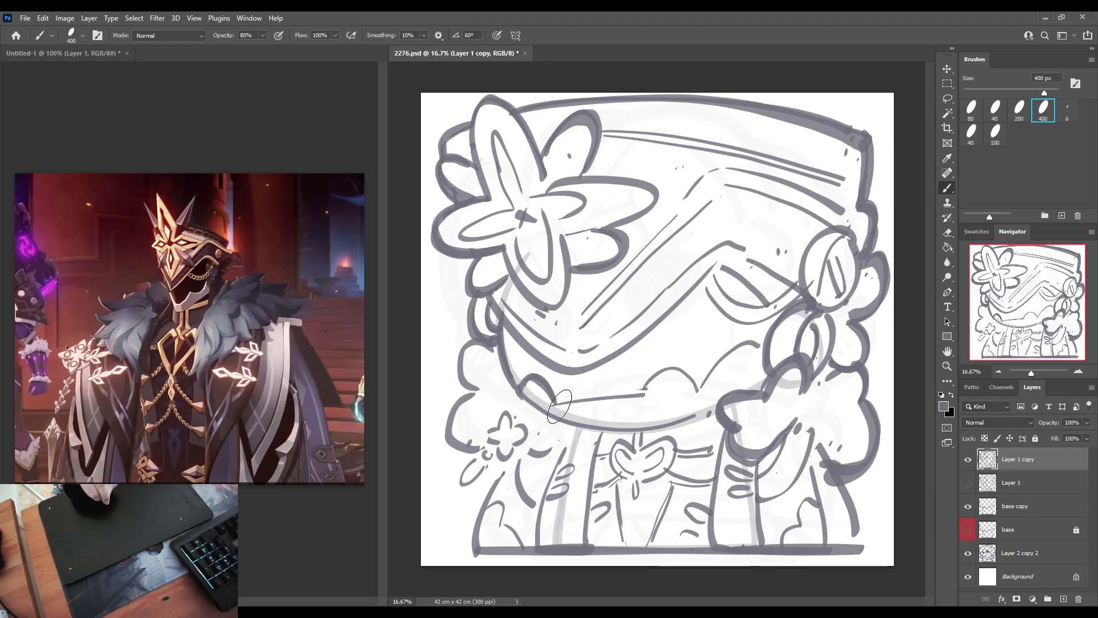
mouse_move(559, 404)
left_mouse_down()
mouse_move(643, 396)
mouse_move(657, 373)
mouse_move(696, 389)
mouse_move(741, 368)
mouse_move(701, 393)
mouse_move(731, 352)
mouse_move(761, 347)
left_mouse_up()
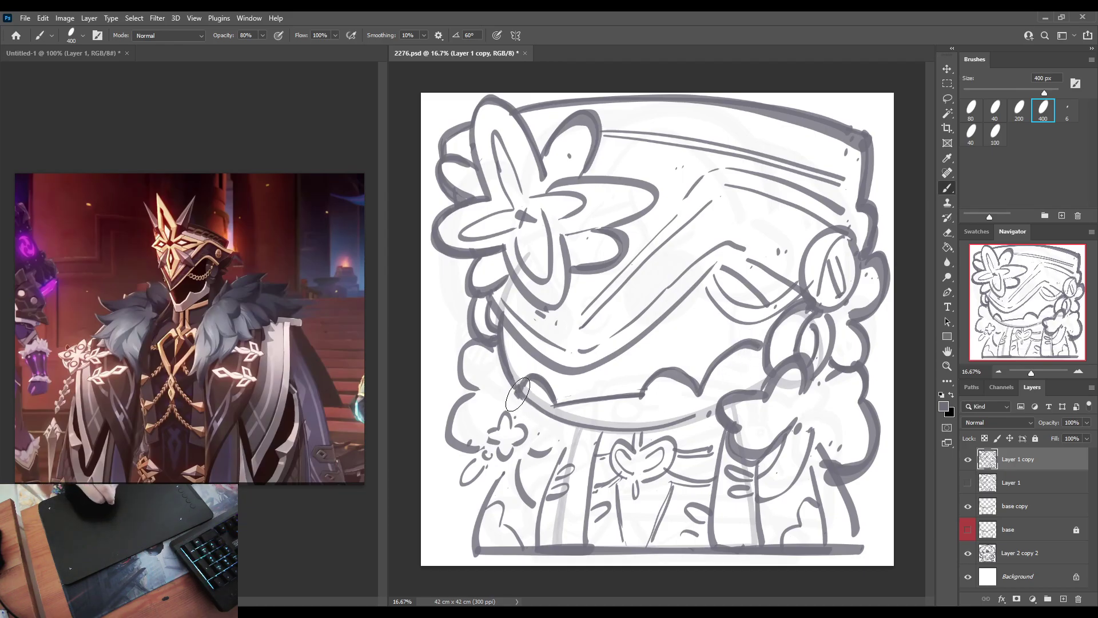
mouse_move(518, 392)
left_mouse_down()
mouse_move(553, 421)
mouse_move(654, 429)
mouse_move(731, 413)
left_mouse_up()
key("ctrl+z")
mouse_move(519, 391)
left_mouse_down()
mouse_move(582, 427)
mouse_move(703, 412)
left_mouse_up()
Step: Thicken the left fur collar and shoulder brooch, along with the cloak's outer edges and the base line
mouse_move(492, 331)
left_mouse_down()
mouse_move(463, 379)
mouse_move(477, 391)
mouse_move(450, 422)
mouse_move(479, 442)
mouse_move(510, 430)
mouse_move(488, 433)
mouse_move(499, 439)
mouse_move(507, 411)
mouse_move(528, 439)
mouse_move(510, 443)
mouse_move(514, 453)
mouse_move(500, 441)
mouse_move(485, 448)
mouse_move(496, 455)
mouse_move(462, 485)
mouse_move(494, 456)
mouse_move(537, 505)
left_mouse_up()
mouse_move(513, 456)
left_mouse_down()
mouse_move(477, 549)
mouse_move(869, 550)
left_mouse_up()
left_click_drag(838, 474, 858, 509)
Step: Clean up the cloak's right edge and thicken the fold line just inside it down to the base
mouse_move(823, 460)
left_mouse_down()
mouse_move(860, 552)
mouse_move(829, 503)
mouse_move(847, 515)
left_mouse_up()
key("e")
left_click_drag(824, 463, 836, 515)
key("b")
left_click_drag(812, 469, 824, 542)
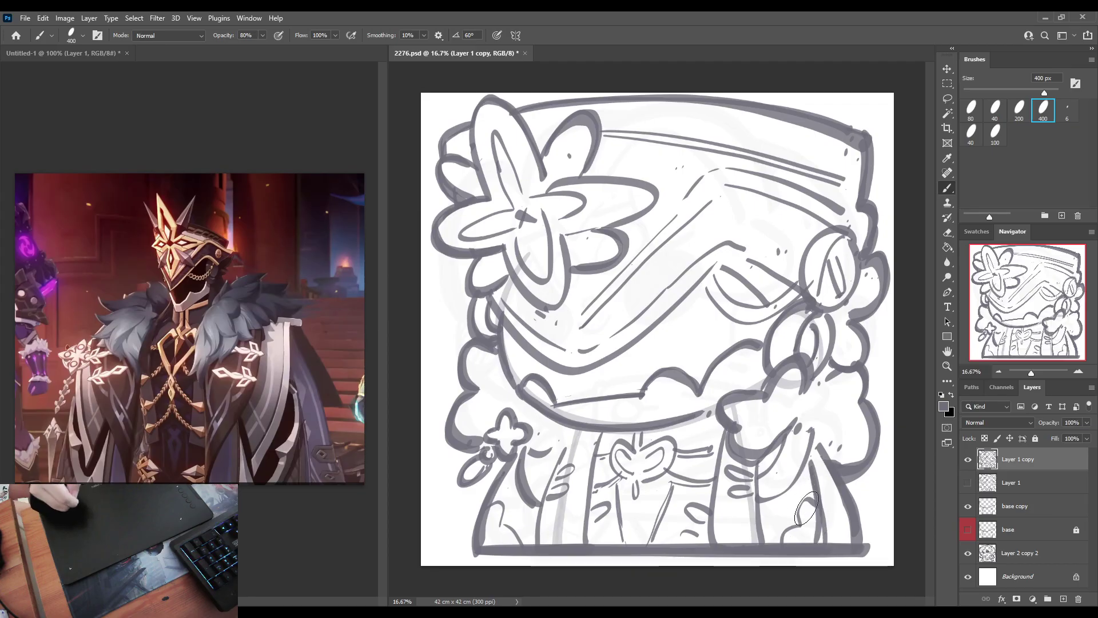
key("ctrl+z")
left_click_drag(810, 464, 824, 542)
Step: Thicken the curved line below the front fur tuft and the long coat line running down beside it
mouse_move(812, 428)
left_mouse_down()
mouse_move(768, 500)
mouse_move(761, 474)
mouse_move(763, 540)
left_mouse_up()
left_click_drag(724, 440, 701, 529)
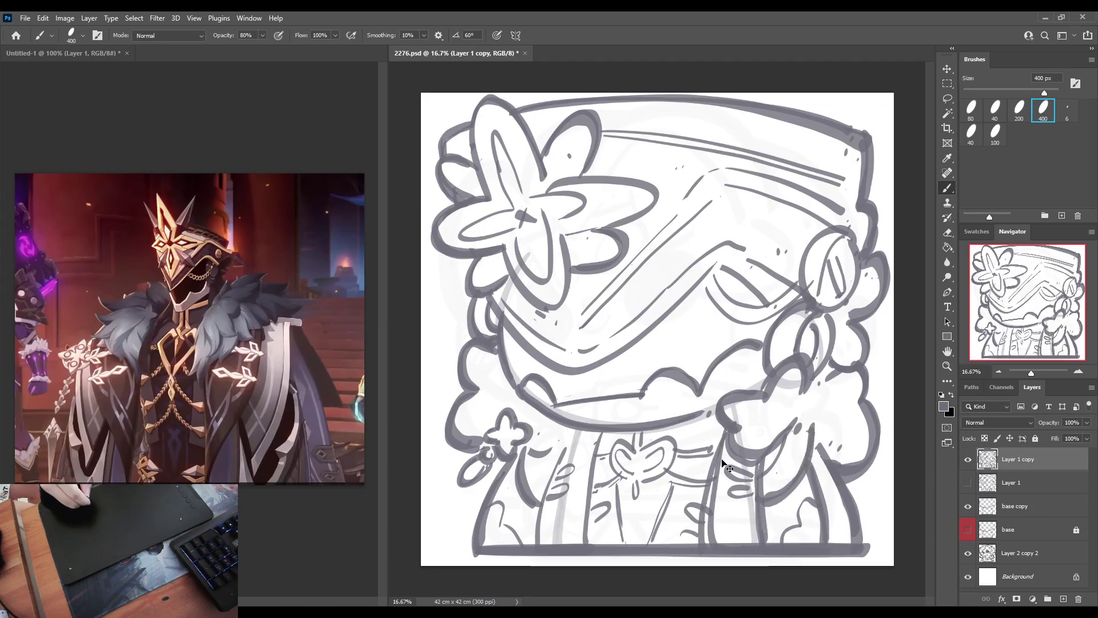
key("ctrl+z")
left_click_drag(731, 429, 715, 544)
Step: Thicken the left coat folds and cloak trim, along with the heart-shaped chest ornament and the vest lines below it
left_click_drag(602, 435, 588, 538)
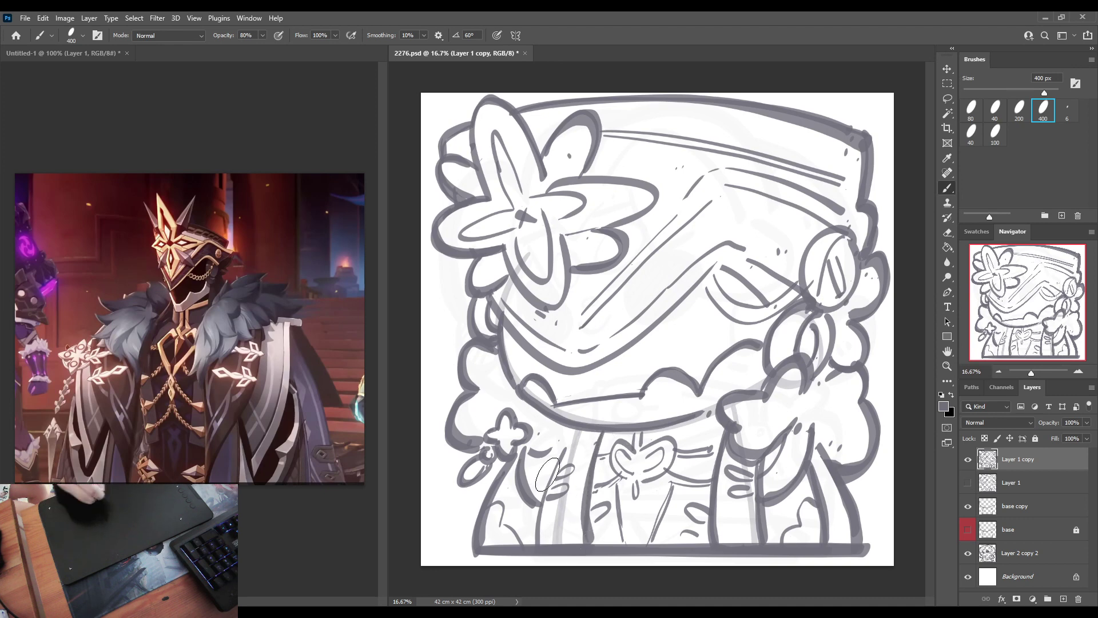
left_click_drag(557, 461, 537, 539)
left_click_drag(495, 501, 521, 545)
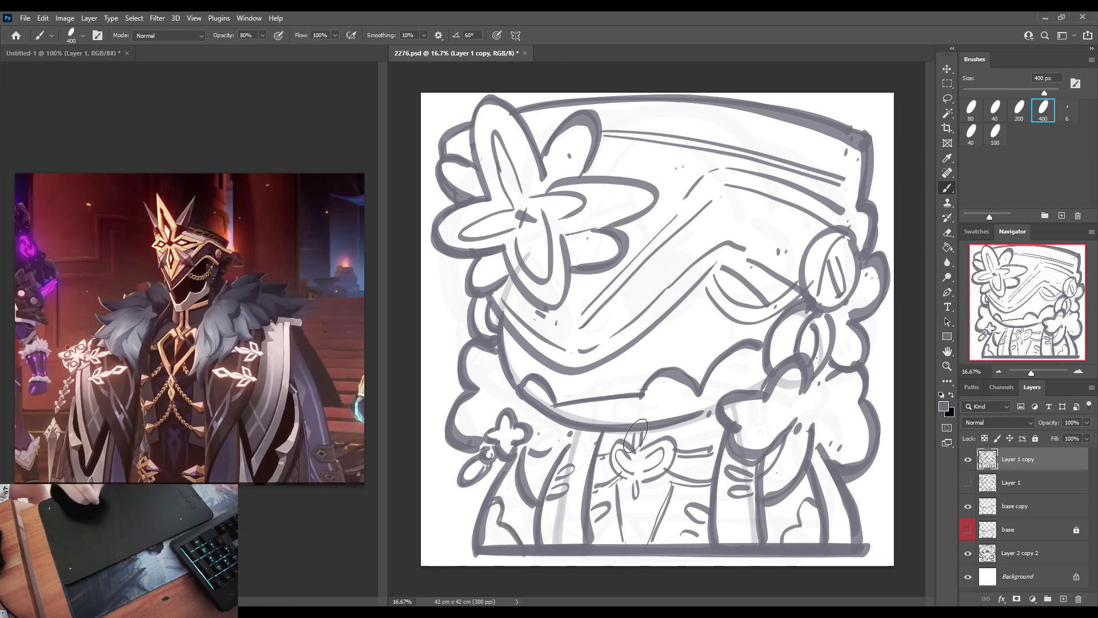
mouse_move(663, 438)
left_mouse_down()
mouse_move(670, 471)
mouse_move(639, 473)
mouse_move(624, 452)
mouse_move(623, 465)
mouse_move(666, 460)
mouse_move(641, 482)
mouse_move(670, 487)
mouse_move(670, 479)
mouse_move(644, 554)
left_mouse_up()
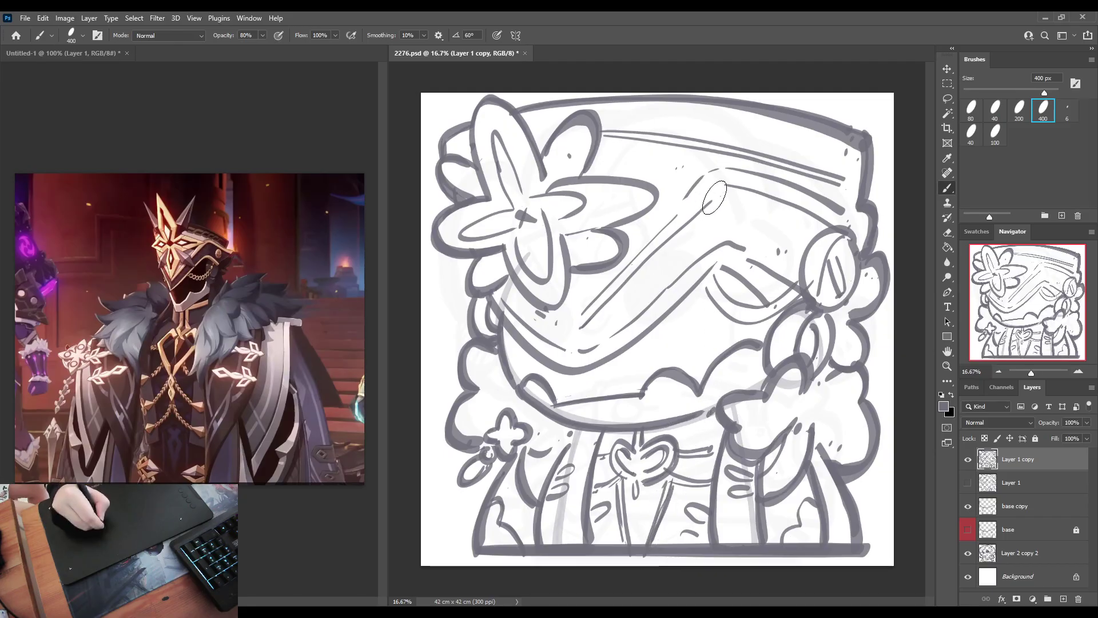
Step: Thicken the helmet brim's long diagonal and its peak, and reinforce the band lines across the hat
left_click_drag(714, 197, 590, 324)
key("ctrl+z")
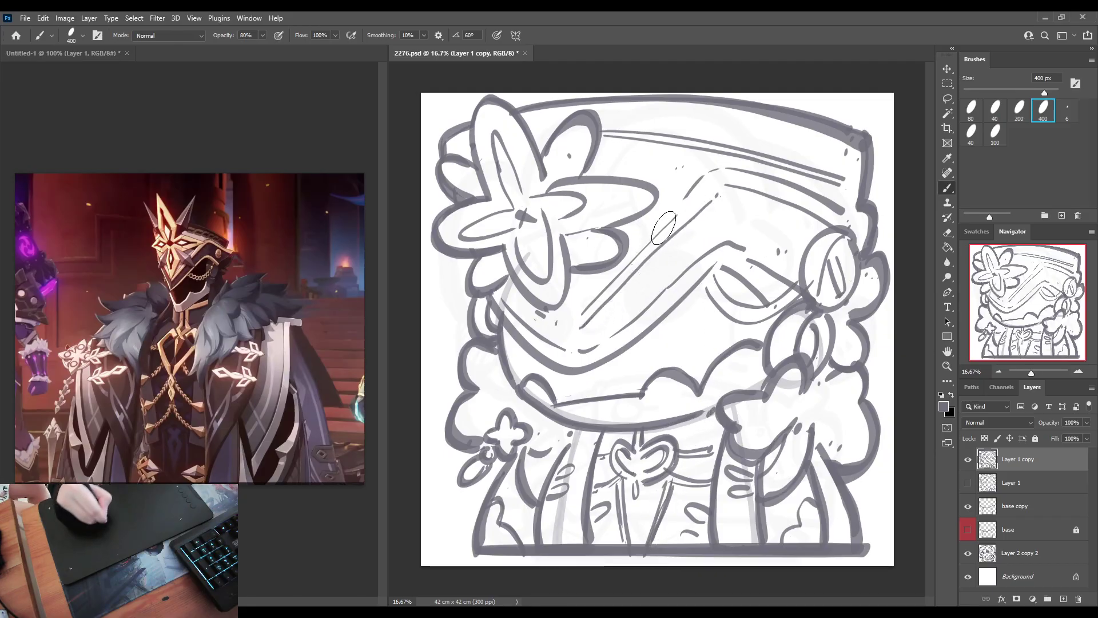
left_click_drag(663, 228, 573, 319)
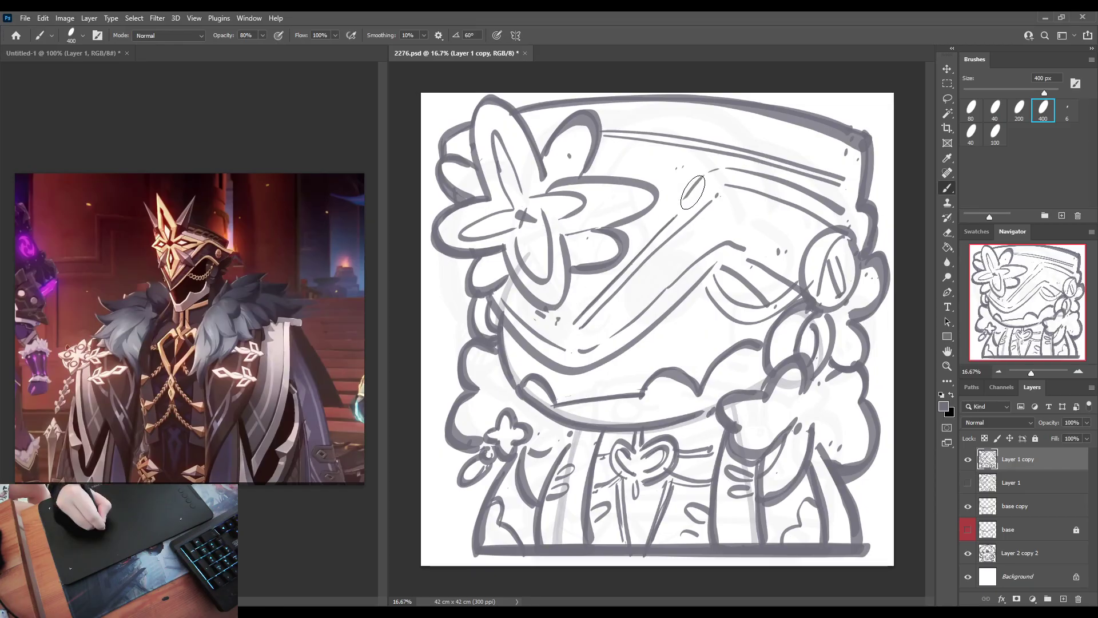
mouse_move(692, 193)
left_mouse_down()
mouse_move(708, 174)
mouse_move(741, 169)
left_mouse_up()
left_click_drag(605, 141, 800, 167)
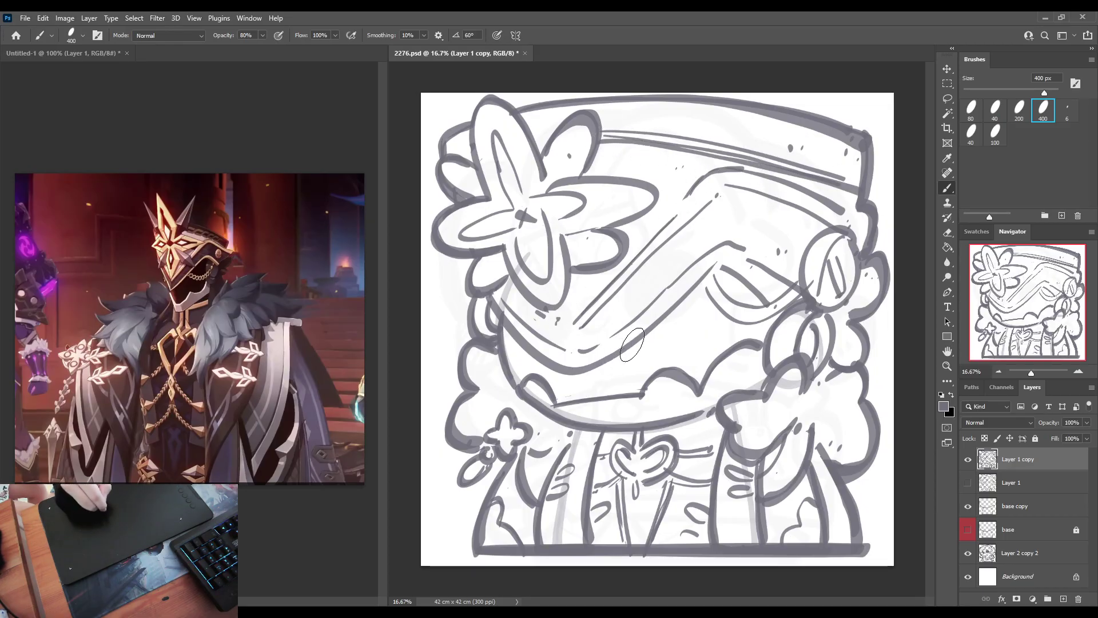
Step: Thicken the mask's lower diagonal edge and the eye outline, and reinforce the crease inside the ornament's top petal
mouse_move(632, 344)
left_mouse_down()
mouse_move(717, 272)
mouse_move(746, 280)
left_mouse_up()
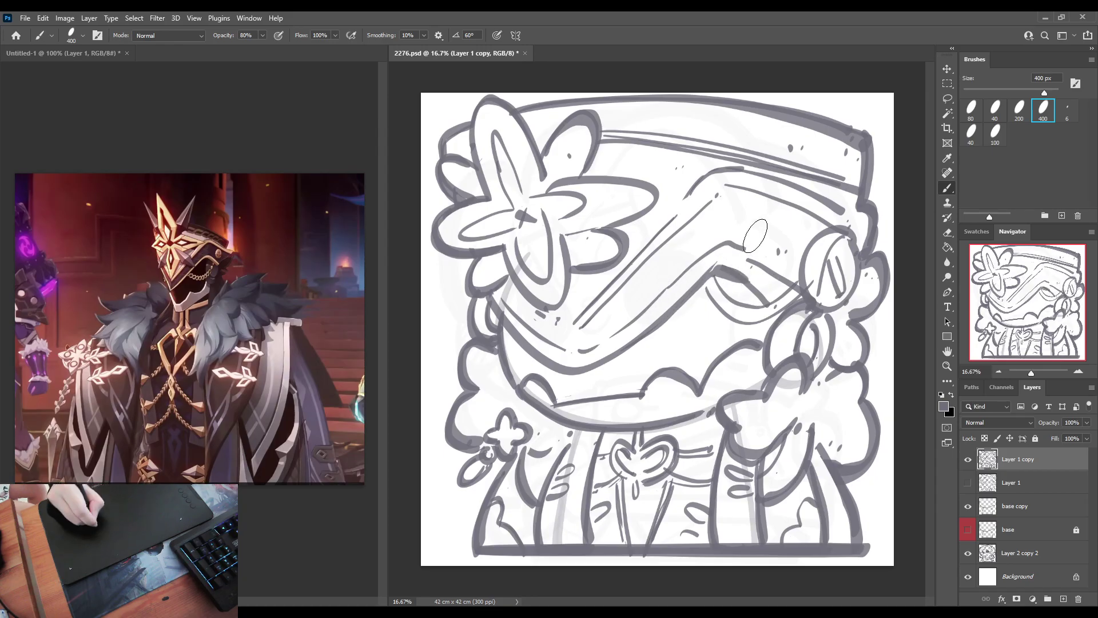
left_click_drag(499, 166, 498, 135)
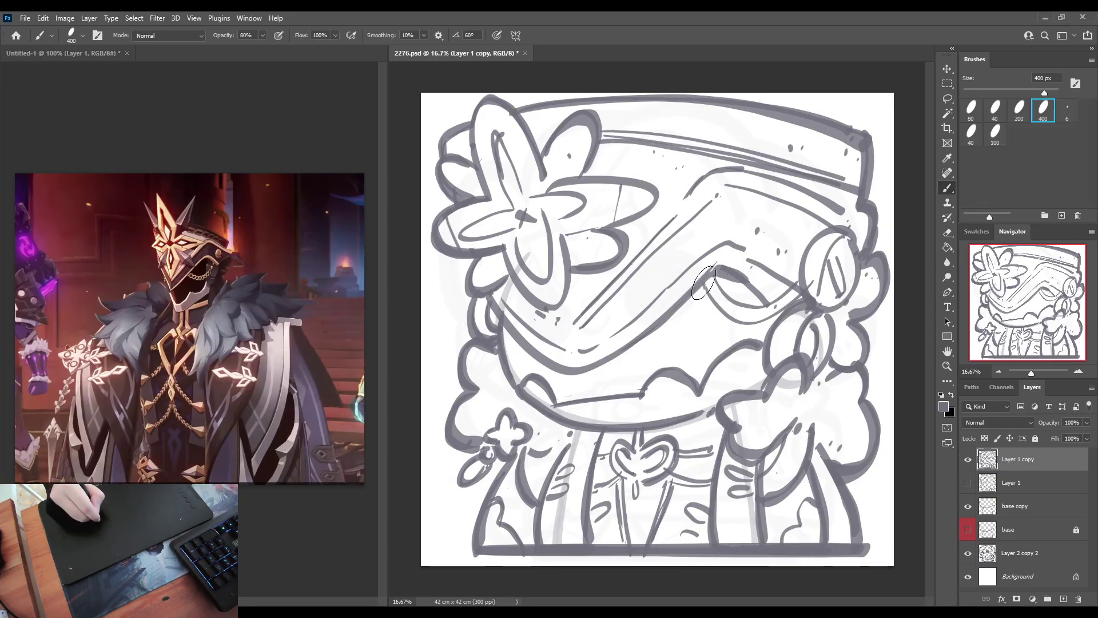
mouse_move(704, 282)
left_mouse_down()
mouse_move(741, 324)
mouse_move(803, 287)
left_mouse_up()
mouse_move(725, 290)
left_mouse_down()
mouse_move(809, 278)
mouse_move(739, 297)
mouse_move(807, 264)
mouse_move(800, 280)
left_mouse_up()
key("ctrl+z")
key("ctrl+z")
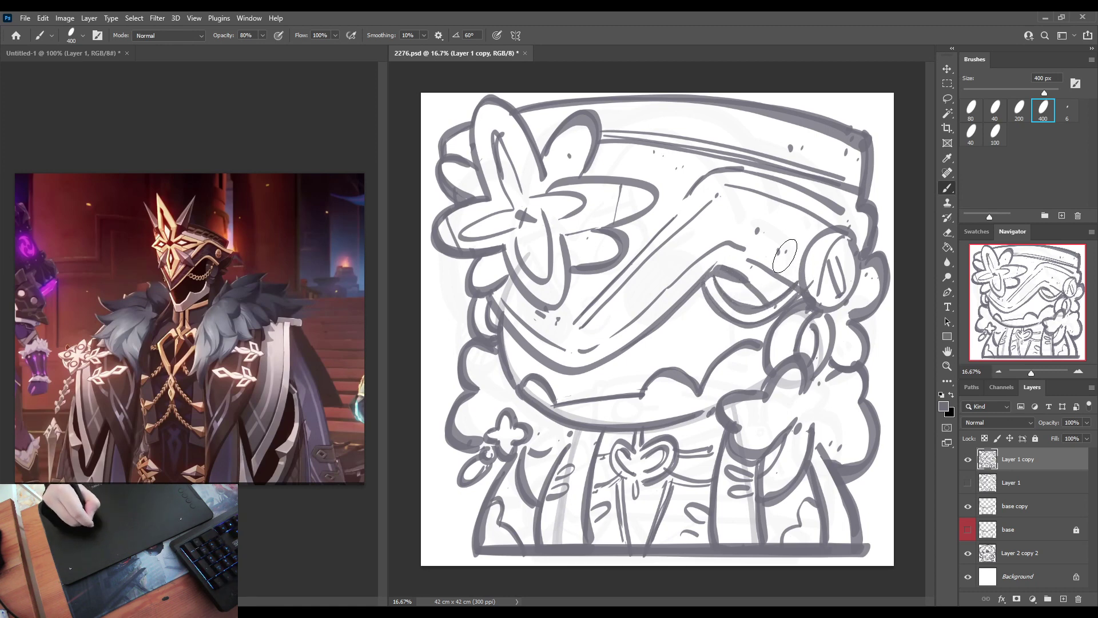
key("e")
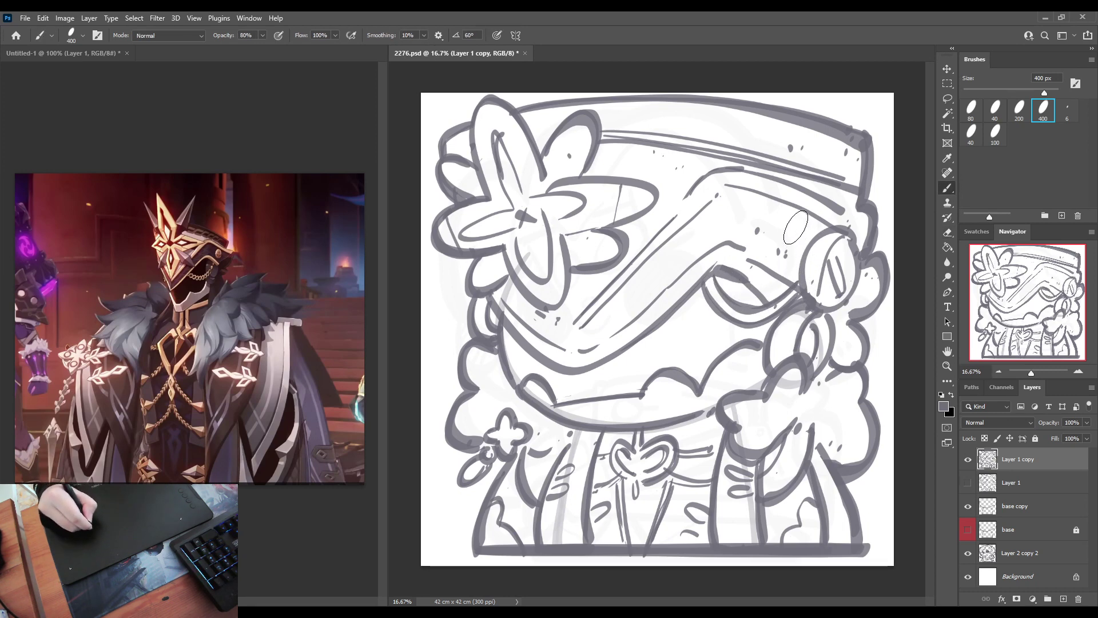
key("b")
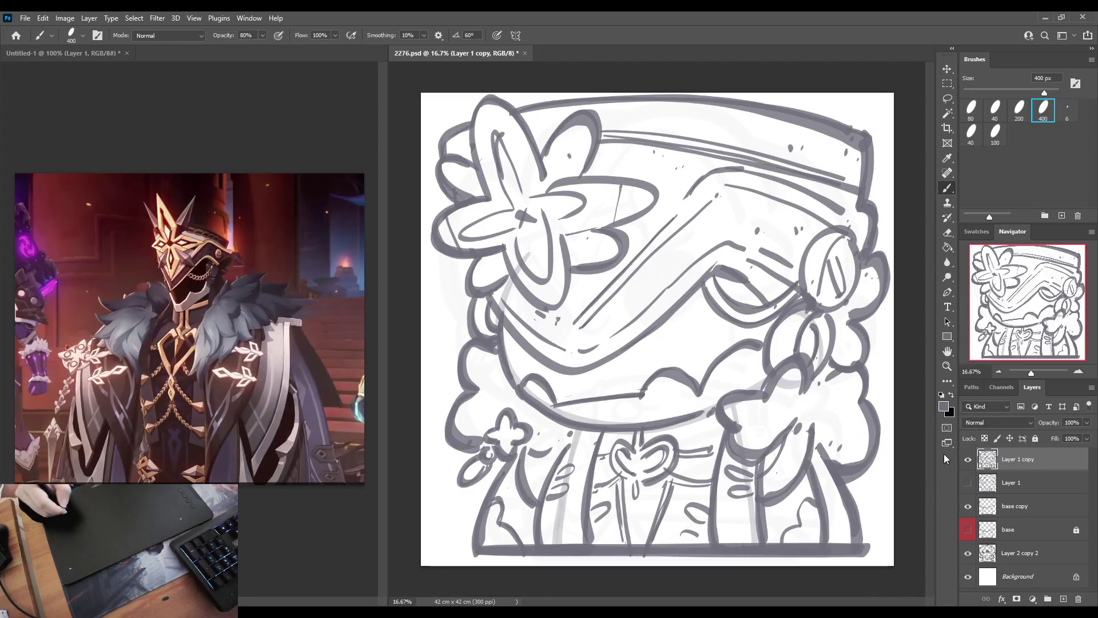
Step: Duplicate Layer 1 copy and hide the original along with the base copy layer
key("ctrl+j")
left_click_drag(968, 483, 968, 529)
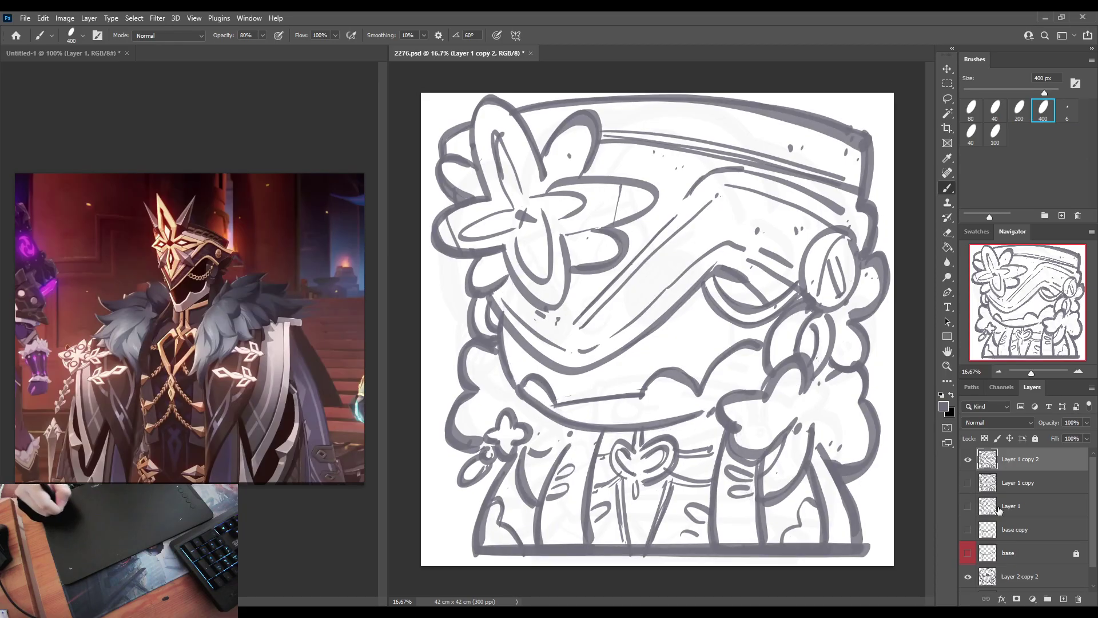
Step: Add a new layer beneath the Layer 1 copy 2 line art and fill it with the cream swatch
left_click(1004, 486)
left_click(1063, 599)
left_click(983, 232)
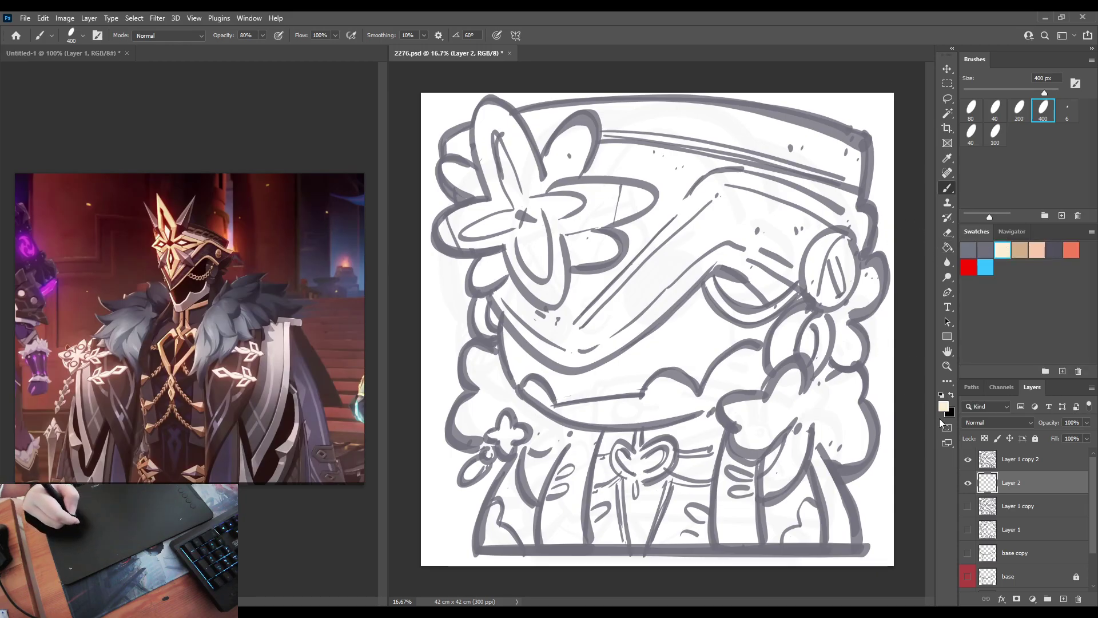
key("g")
left_click(881, 263)
Step: Create a new empty layer above the Layer 1 copy 2 line art
left_click(1002, 466)
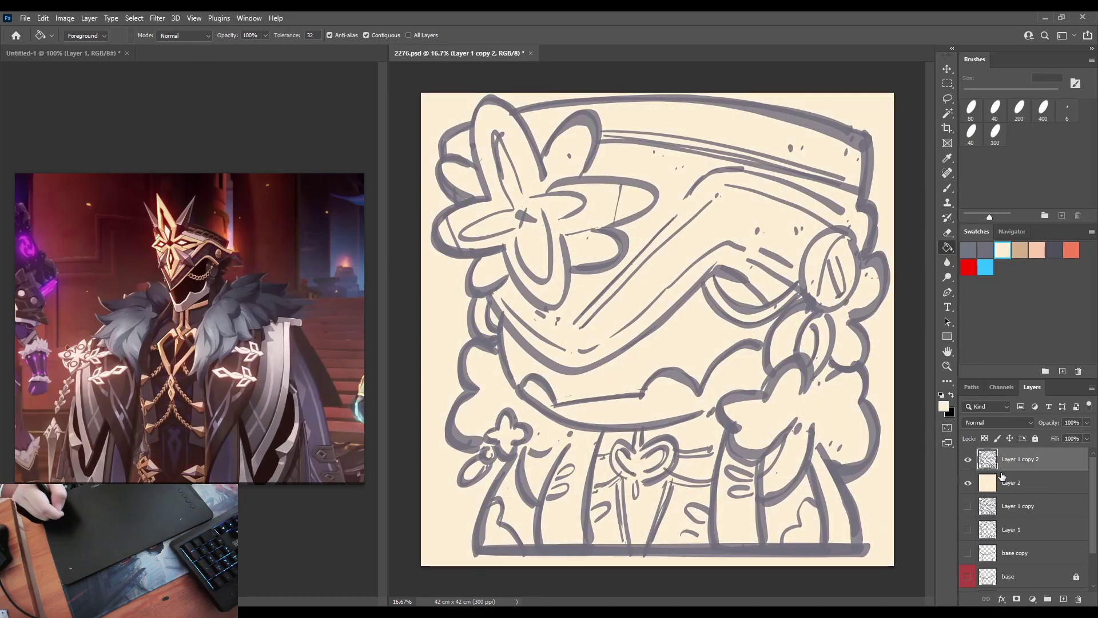
left_click(1065, 600)
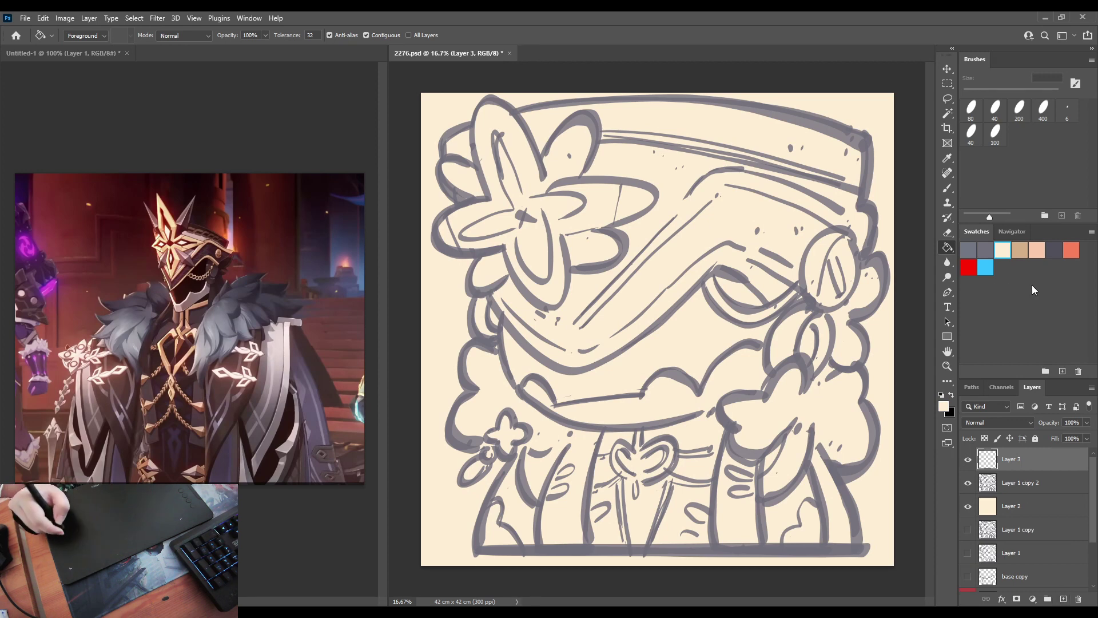
Step: Discard the trial fill along with Layer 3, and darken the Layer 1 copy 2 line art with the dark purple-grey swatch
left_click(1053, 251)
left_click(825, 359)
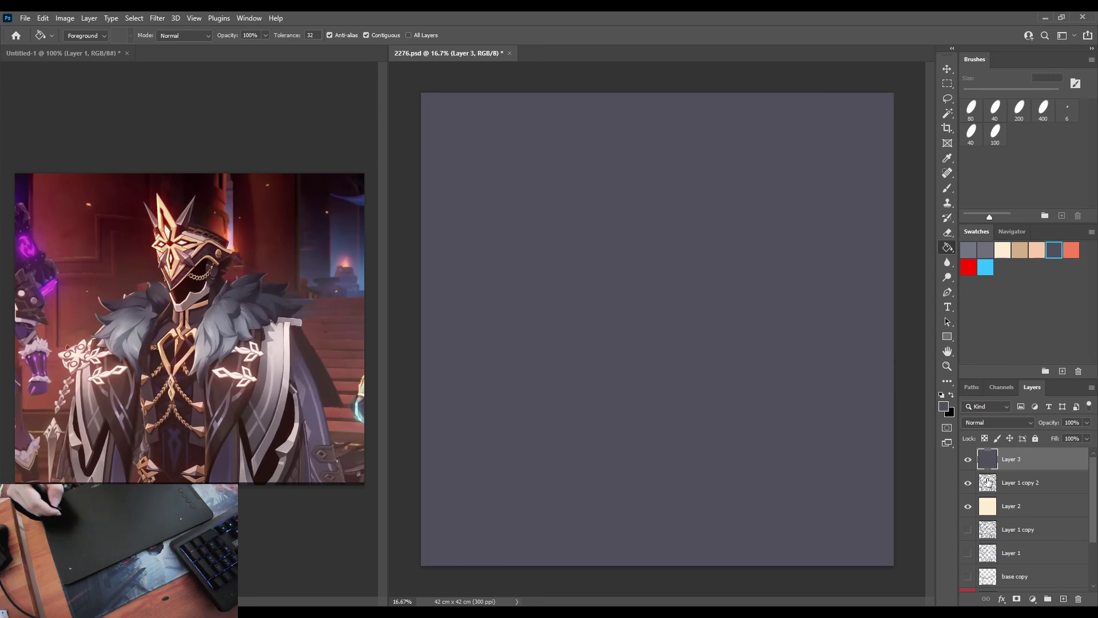
key("ctrl+z")
key("ctrl+z")
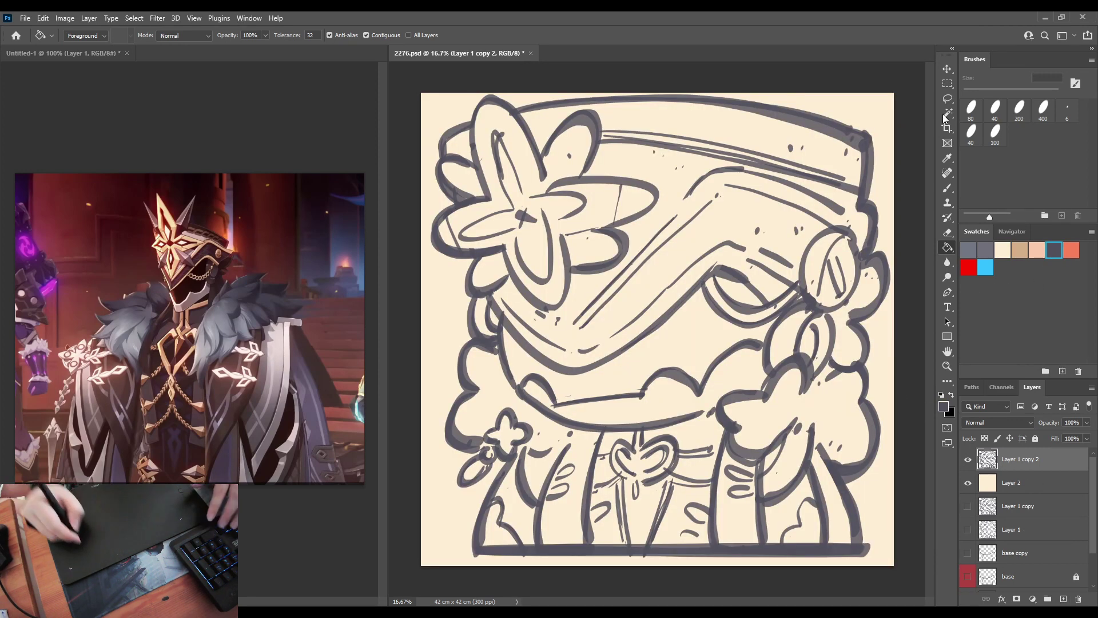
left_click(946, 72)
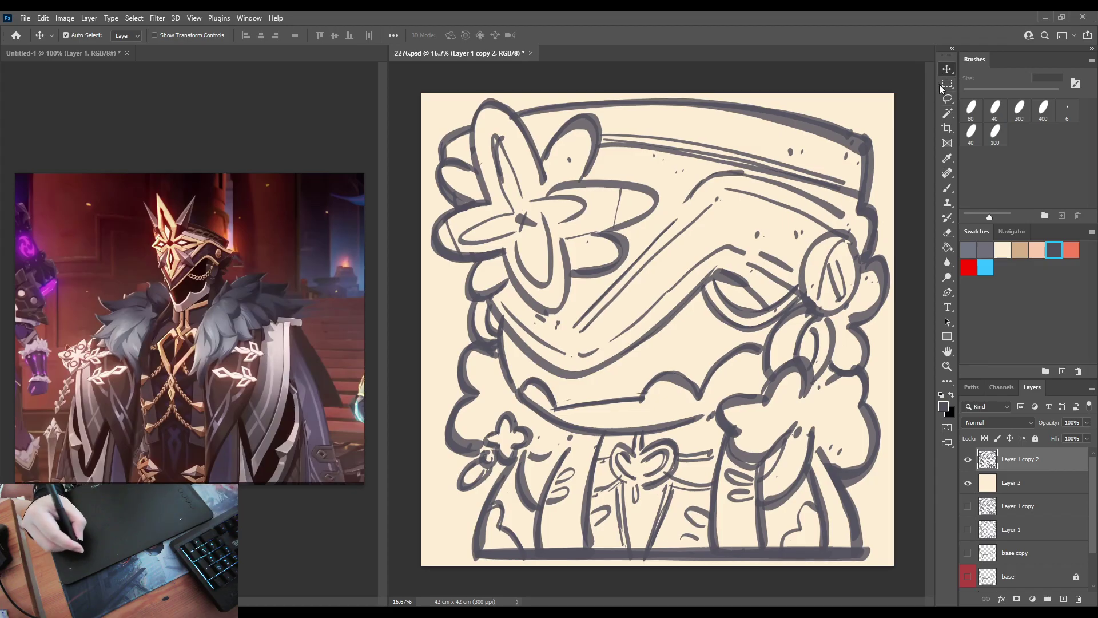
Step: On Layer 2, block in dark tone over the left fur, lower mask and coat using a 600 px brush
left_click(988, 475)
key("b")
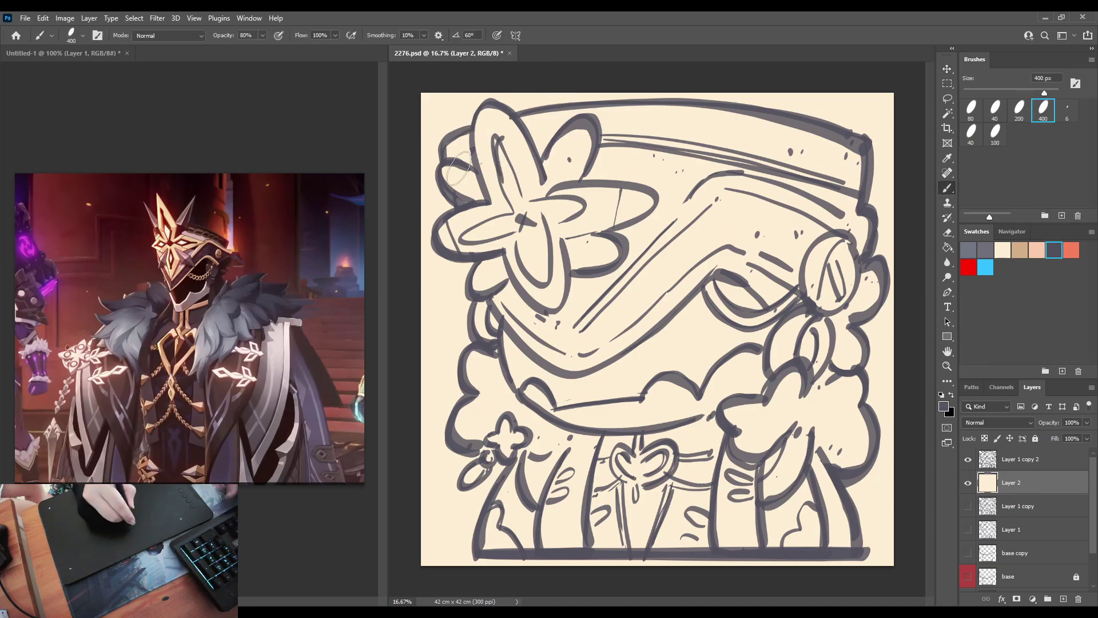
key("bracketright")
key("bracketright")
mouse_move(475, 143)
left_mouse_down()
mouse_move(460, 170)
mouse_move(548, 331)
mouse_move(528, 357)
mouse_move(530, 320)
mouse_move(566, 368)
mouse_move(525, 391)
mouse_move(479, 357)
mouse_move(531, 432)
mouse_move(470, 420)
mouse_move(587, 450)
mouse_move(508, 496)
mouse_move(635, 503)
left_mouse_up()
left_click_drag(558, 324, 749, 320)
mouse_move(669, 355)
left_mouse_down()
mouse_move(760, 414)
mouse_move(785, 480)
mouse_move(746, 503)
mouse_move(803, 523)
left_mouse_up()
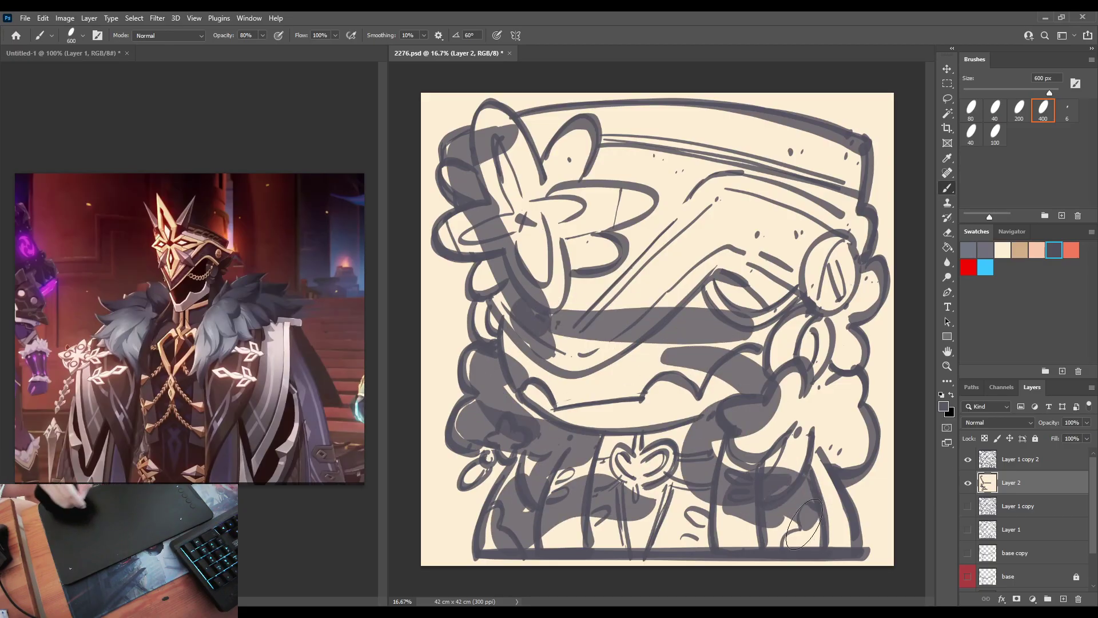
Step: Paint broad dark strokes across the eye area, the hat and the upper mask out to the flower ornament
mouse_move(715, 254)
left_mouse_down()
mouse_move(767, 264)
mouse_move(812, 293)
left_mouse_up()
left_click_drag(752, 250, 791, 184)
left_click_drag(845, 160, 677, 165)
left_click_drag(495, 193, 612, 200)
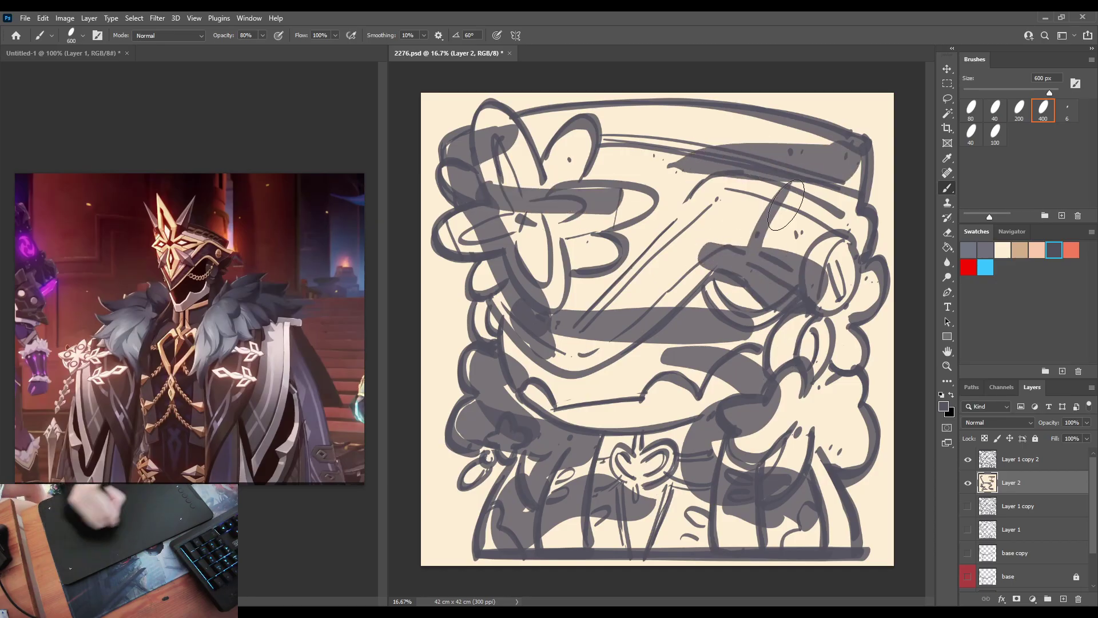
left_click_drag(812, 201, 612, 204)
Step: Cover the coat and chest with sampled dark tones and extend a lighter brown-grey over the right fur collar
left_click(574, 524, "alt")
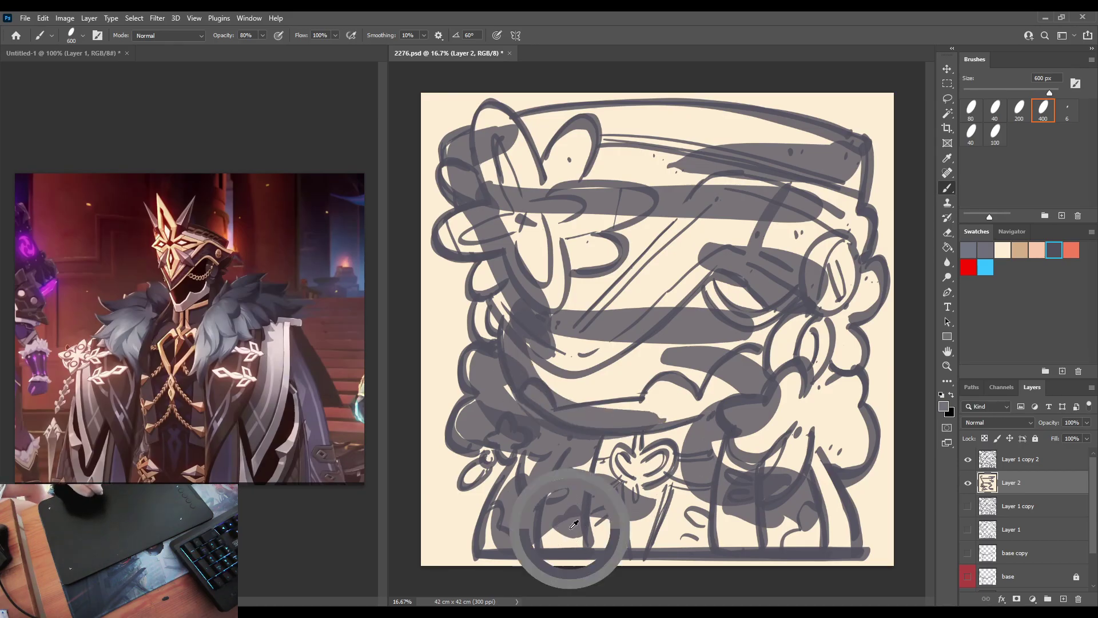
mouse_move(540, 535)
left_mouse_down()
mouse_move(490, 526)
mouse_move(498, 553)
left_mouse_up()
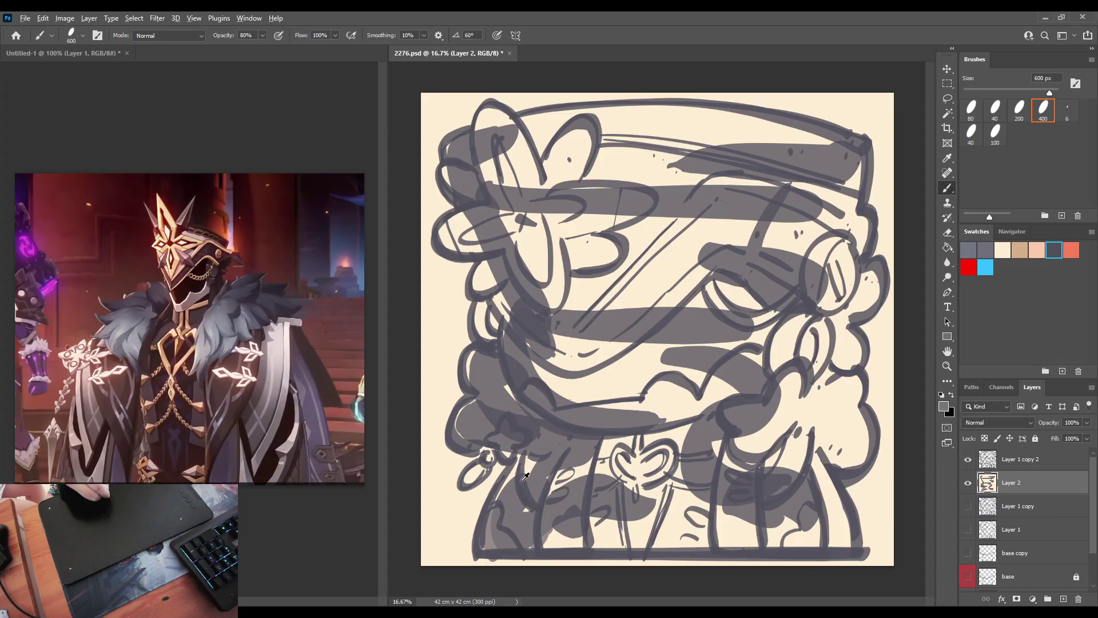
left_click(521, 481, "alt")
mouse_move(508, 516)
left_mouse_down()
mouse_move(565, 534)
mouse_move(799, 499)
left_mouse_up()
left_click(610, 537, "alt")
mouse_move(623, 546)
left_mouse_down()
mouse_move(801, 529)
mouse_move(829, 492)
mouse_move(840, 517)
left_mouse_up()
mouse_move(699, 548)
left_mouse_down()
mouse_move(721, 551)
mouse_move(706, 541)
mouse_move(735, 526)
mouse_move(752, 543)
mouse_move(801, 503)
mouse_move(843, 534)
mouse_move(852, 503)
left_mouse_up()
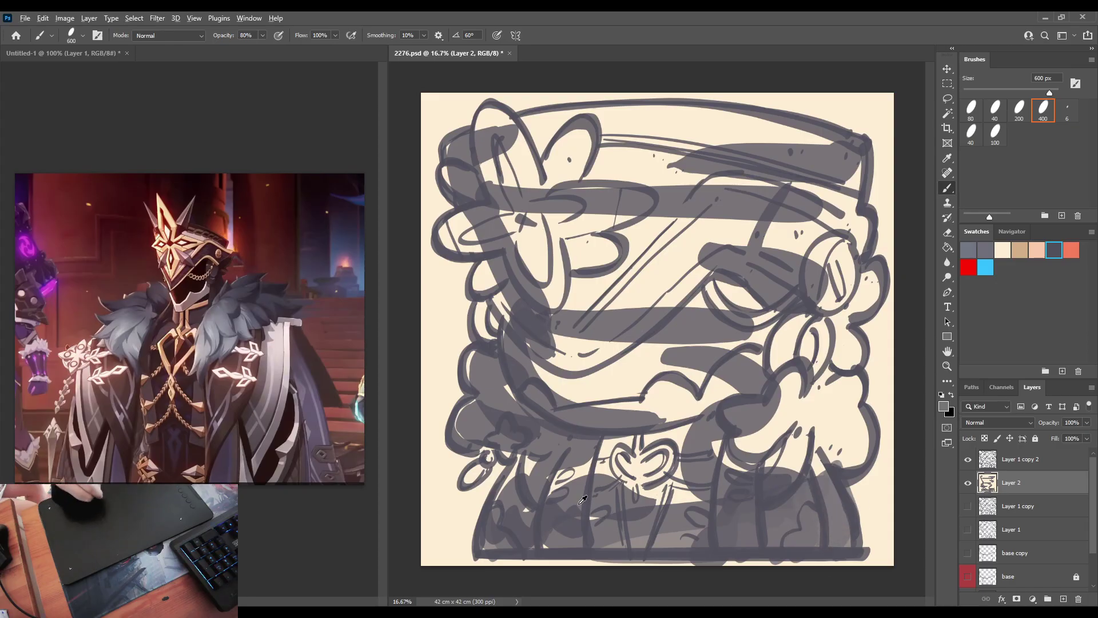
mouse_move(580, 500)
left_mouse_down()
mouse_move(557, 492)
mouse_move(590, 440)
mouse_move(614, 450)
mouse_move(648, 499)
mouse_move(677, 500)
mouse_move(691, 430)
mouse_move(749, 472)
mouse_move(796, 388)
mouse_move(815, 410)
mouse_move(807, 474)
mouse_move(844, 392)
mouse_move(834, 381)
mouse_move(862, 439)
mouse_move(857, 469)
left_mouse_up()
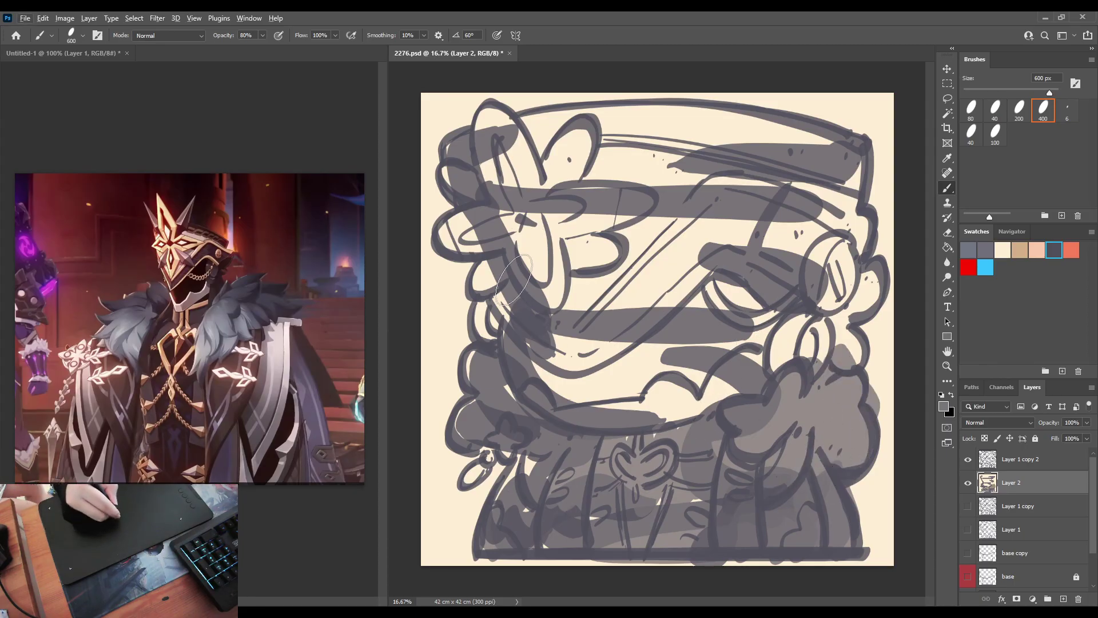
Step: Fill the mask, lower face, flower ornament, left fur and hat with sampled grey tones to complete the silhouette
left_click(542, 322, "alt")
mouse_move(557, 306)
left_mouse_down()
mouse_move(563, 345)
mouse_move(573, 356)
mouse_move(621, 320)
mouse_move(615, 276)
mouse_move(629, 256)
left_mouse_up()
mouse_move(637, 322)
left_mouse_down()
mouse_move(611, 347)
mouse_move(737, 233)
left_mouse_up()
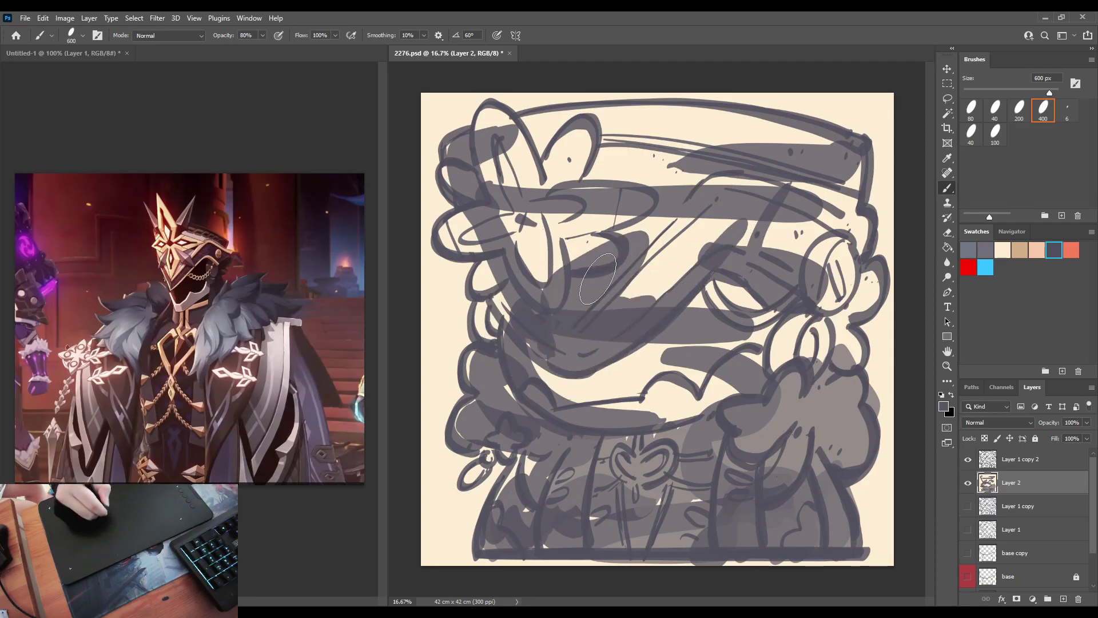
left_click(558, 366, "alt")
mouse_move(558, 367)
left_mouse_down()
mouse_move(532, 377)
mouse_move(583, 406)
mouse_move(629, 355)
mouse_move(665, 346)
mouse_move(697, 378)
mouse_move(720, 274)
mouse_move(755, 366)
mouse_move(708, 409)
mouse_move(755, 397)
left_mouse_up()
mouse_move(503, 201)
left_mouse_down()
mouse_move(452, 238)
mouse_move(509, 249)
mouse_move(497, 273)
mouse_move(502, 310)
mouse_move(499, 301)
mouse_move(486, 314)
mouse_move(514, 377)
mouse_move(482, 359)
mouse_move(512, 382)
mouse_move(515, 407)
mouse_move(476, 414)
mouse_move(520, 443)
mouse_move(529, 470)
mouse_move(463, 475)
left_mouse_up()
mouse_move(549, 189)
left_mouse_down()
mouse_move(532, 156)
mouse_move(485, 161)
mouse_move(557, 222)
mouse_move(547, 254)
mouse_move(568, 275)
mouse_move(671, 281)
mouse_move(661, 289)
mouse_move(782, 286)
mouse_move(789, 243)
mouse_move(668, 241)
mouse_move(615, 212)
mouse_move(553, 225)
mouse_move(576, 179)
mouse_move(568, 145)
mouse_move(483, 122)
mouse_move(625, 125)
mouse_move(599, 117)
mouse_move(687, 187)
mouse_move(652, 133)
mouse_move(660, 119)
mouse_move(796, 150)
mouse_move(780, 167)
mouse_move(787, 188)
mouse_move(817, 147)
mouse_move(834, 206)
mouse_move(818, 228)
mouse_move(843, 213)
mouse_move(824, 259)
mouse_move(834, 273)
mouse_move(786, 339)
mouse_move(827, 362)
mouse_move(821, 330)
mouse_move(869, 303)
left_mouse_up()
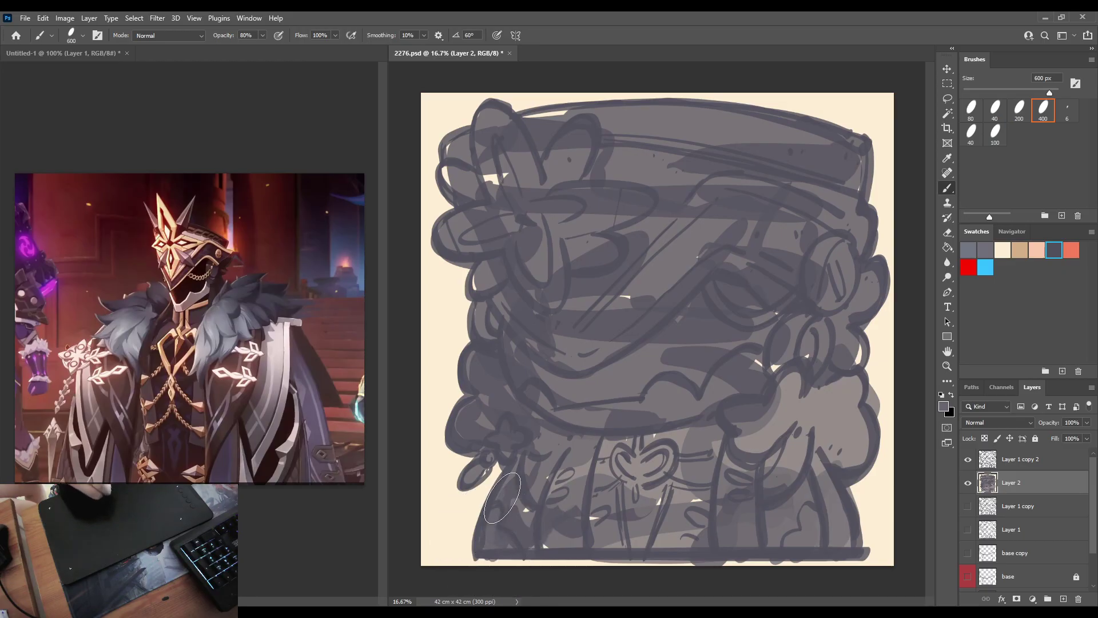
Step: Blend the coat's left shoulder and lower edge by painting over them with sampled dark greys
left_click_drag(542, 475, 532, 468)
left_click(536, 475, "alt")
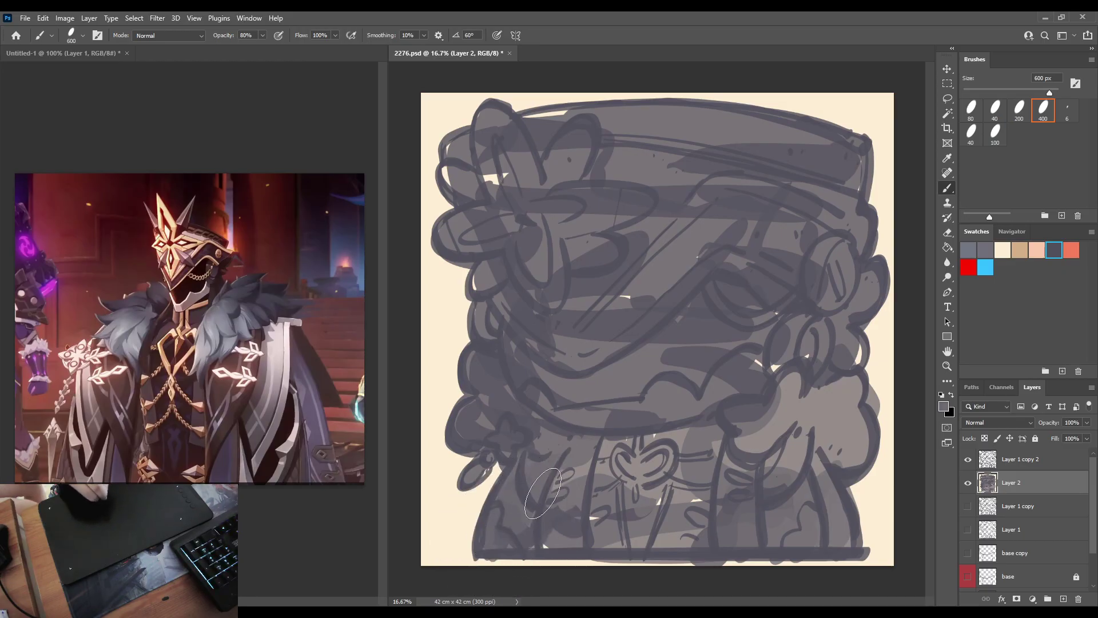
left_click(526, 522, "alt")
left_click(526, 525, "alt")
mouse_move(524, 531)
left_mouse_down()
mouse_move(629, 541)
mouse_move(832, 524)
left_mouse_up()
Step: Smooth the tones across the chest and around the heart clasp with colours sampled from the coat
left_click(579, 484, "alt")
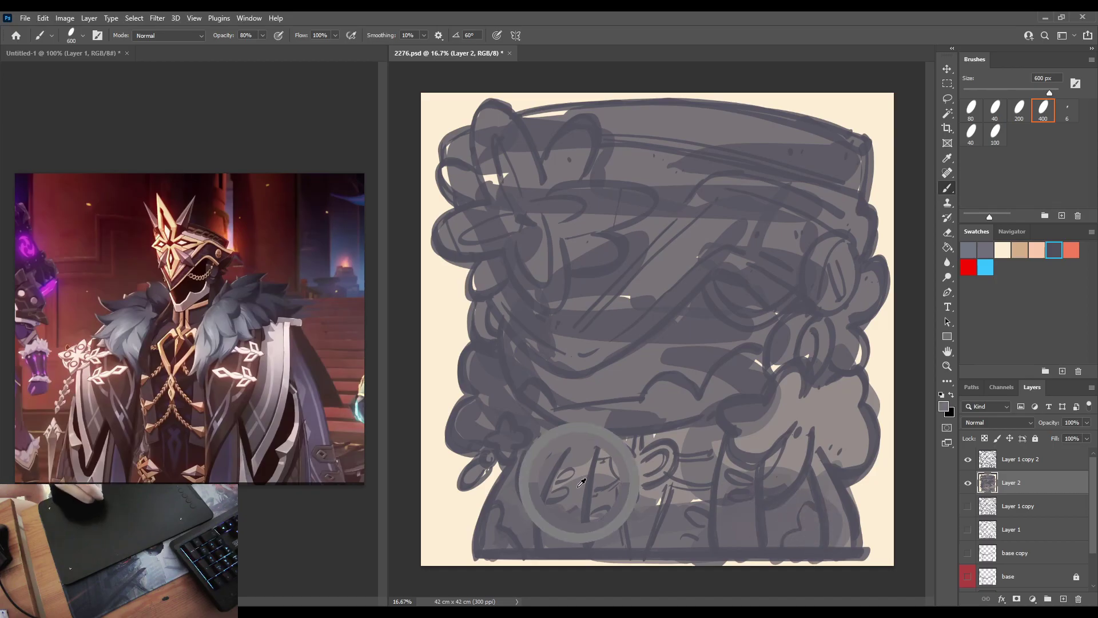
mouse_move(558, 488)
left_mouse_down()
mouse_move(578, 471)
mouse_move(574, 510)
mouse_move(570, 487)
mouse_move(623, 509)
mouse_move(601, 518)
mouse_move(619, 507)
left_mouse_up()
left_click(554, 512, "alt")
left_click(592, 509, "alt")
left_click(646, 530, "alt")
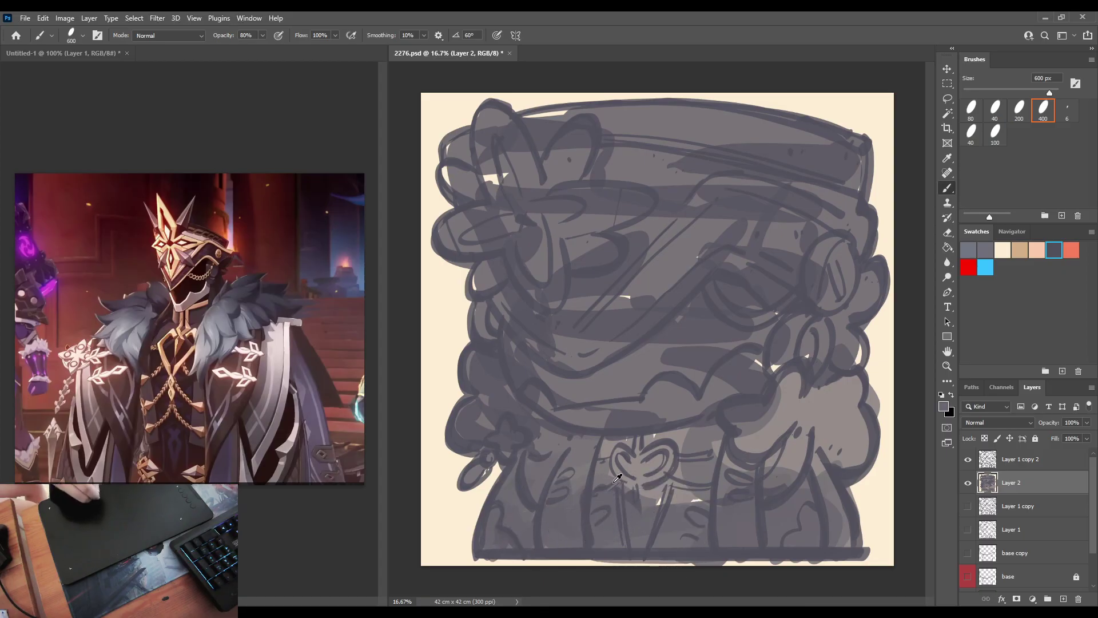
mouse_move(608, 451)
left_mouse_down()
mouse_move(630, 446)
mouse_move(598, 475)
mouse_move(624, 451)
mouse_move(645, 449)
mouse_move(634, 474)
mouse_move(663, 485)
mouse_move(706, 477)
mouse_move(639, 451)
mouse_move(706, 430)
mouse_move(655, 501)
mouse_move(600, 483)
mouse_move(611, 469)
mouse_move(633, 501)
mouse_move(665, 490)
left_mouse_up()
left_click(660, 509, "alt")
left_click(597, 482, "alt")
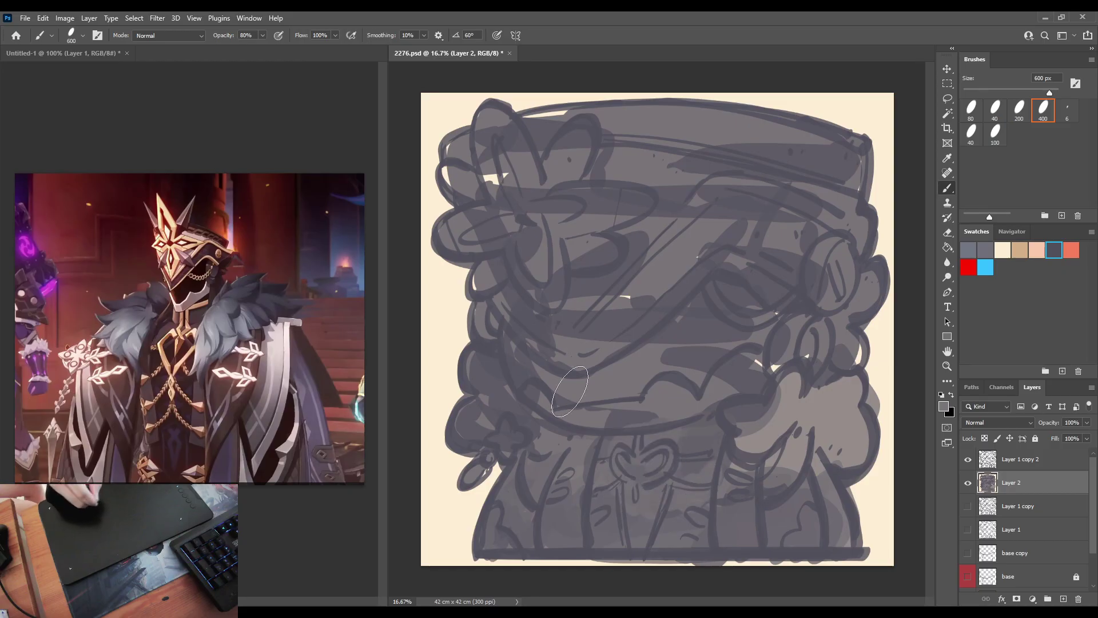
Step: Even out the lower face and the top of the chest with sampled mid-grey strokes
left_click_drag(634, 424, 612, 404)
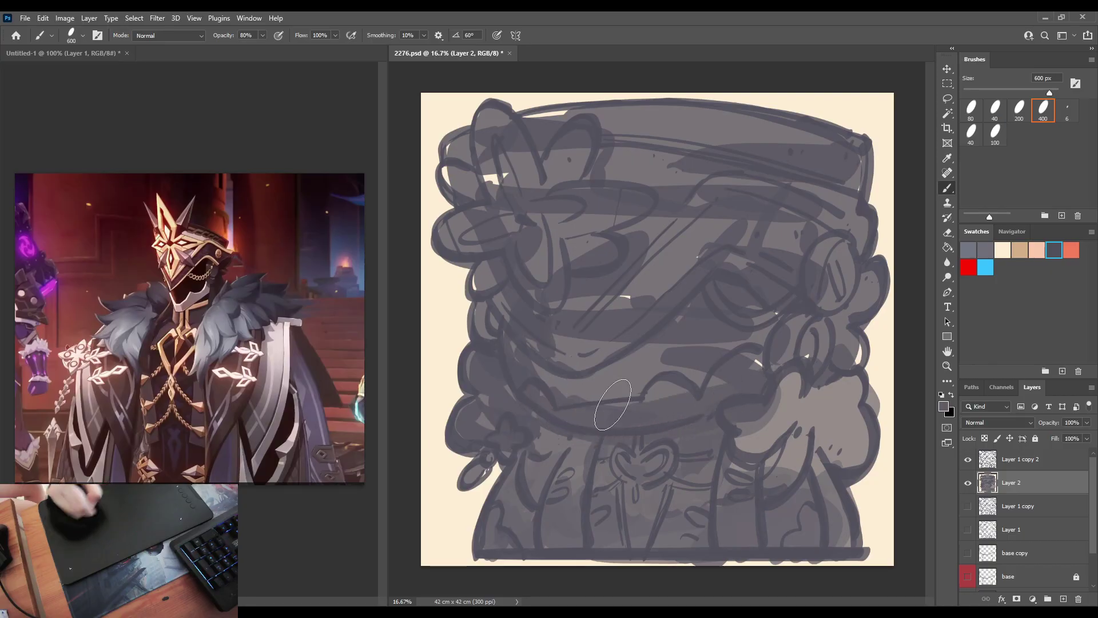
left_click(566, 397, "alt")
mouse_move(532, 384)
left_mouse_down()
mouse_move(630, 389)
mouse_move(650, 358)
mouse_move(668, 354)
mouse_move(719, 377)
left_mouse_up()
left_click(665, 390, "alt")
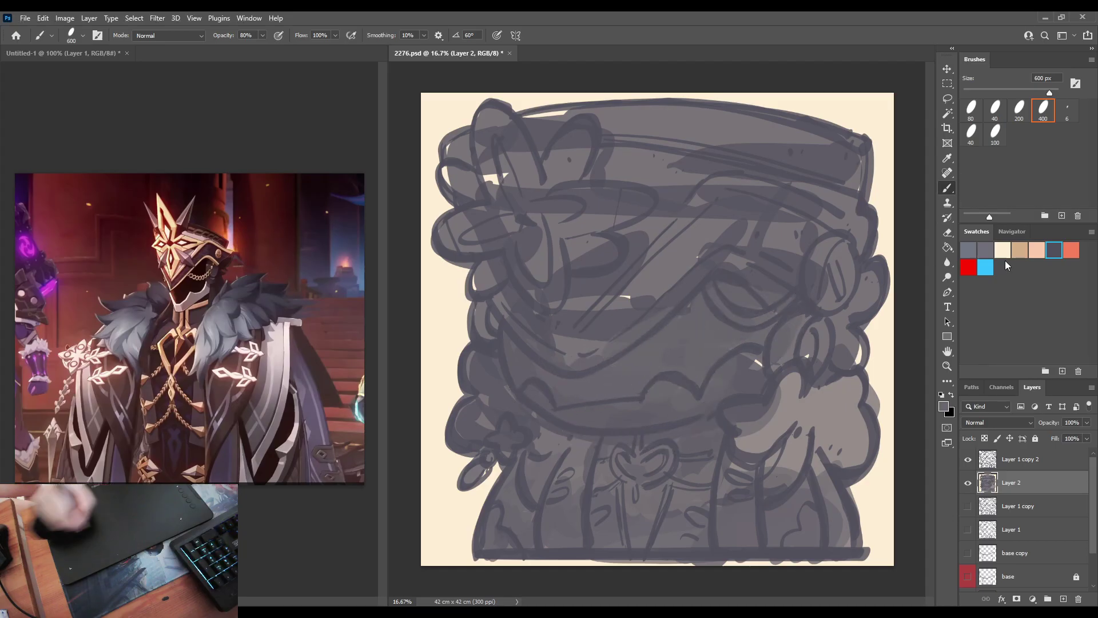
Step: Show the Navigator preview and blend the light patch of the right fur collar into the surrounding grey
left_click(1012, 234)
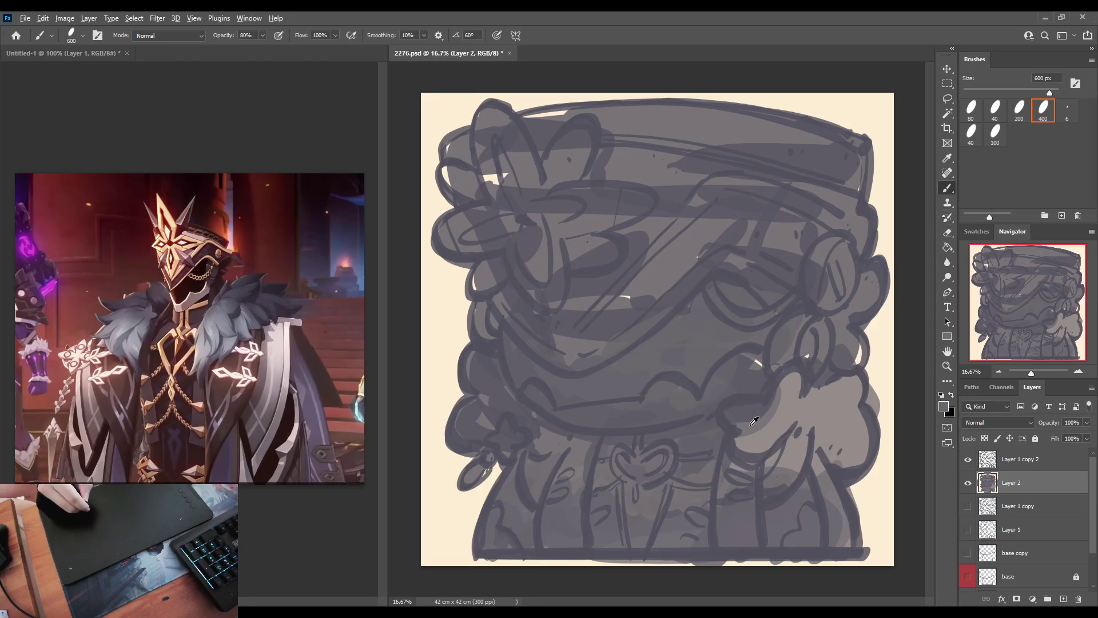
mouse_move(761, 471)
left_mouse_down()
mouse_move(813, 460)
mouse_move(824, 471)
mouse_move(857, 443)
left_mouse_up()
mouse_move(772, 409)
left_mouse_down()
mouse_move(805, 417)
mouse_move(803, 397)
mouse_move(847, 429)
left_mouse_up()
left_click(808, 395, "alt")
left_click(800, 402, "alt")
mouse_move(803, 399)
left_mouse_down()
mouse_move(831, 408)
mouse_move(822, 407)
mouse_move(841, 386)
left_mouse_up()
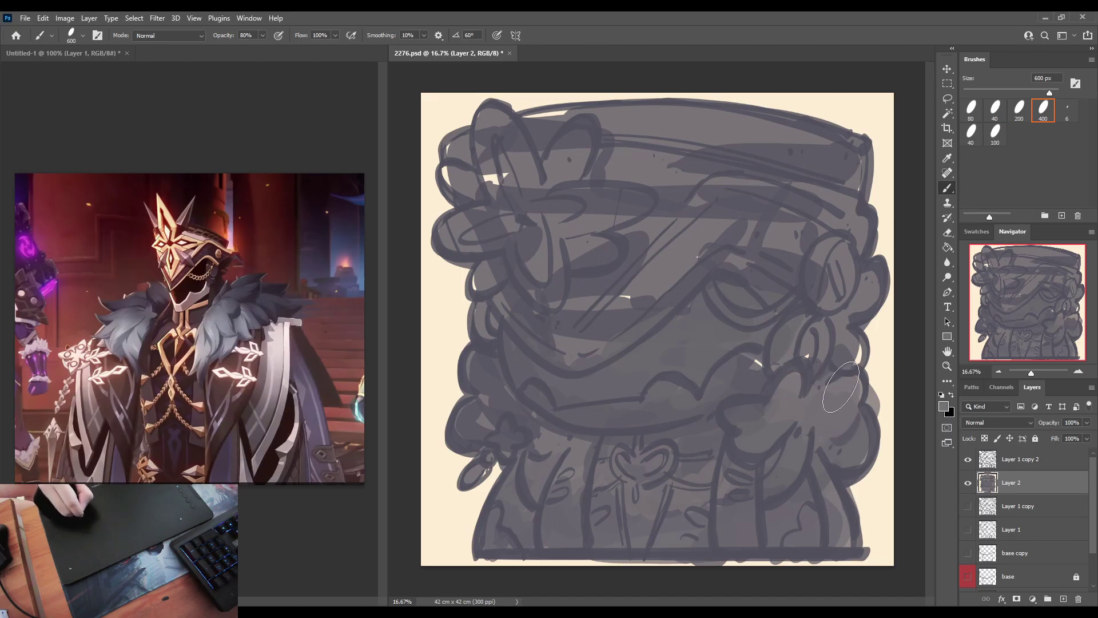
Step: Unify the mask, flower ornament and right-hand hair with sampled greys, covering the remaining cream gaps
left_click(558, 337, "alt")
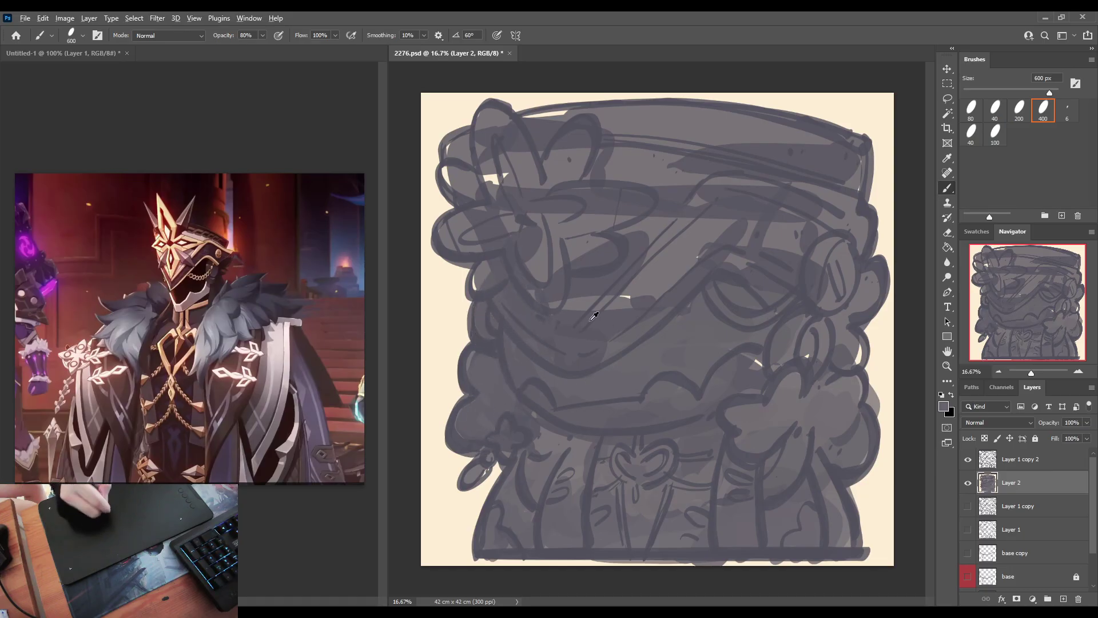
left_click_drag(645, 295, 625, 329)
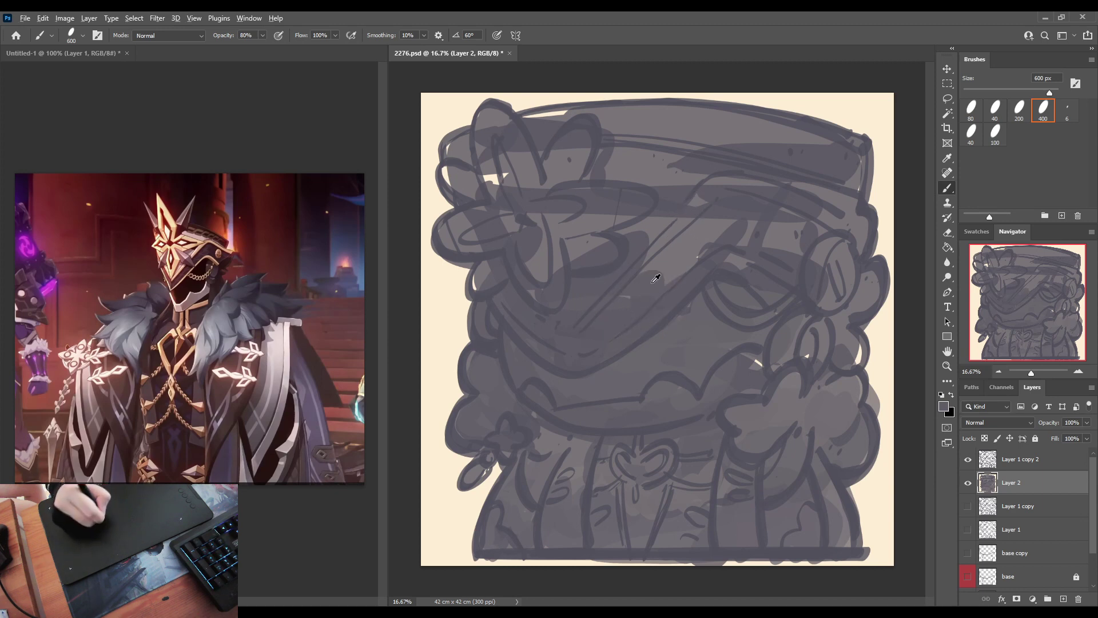
left_click(647, 287, "alt")
mouse_move(582, 256)
left_mouse_down()
mouse_move(546, 242)
mouse_move(535, 273)
mouse_move(543, 287)
mouse_move(499, 262)
mouse_move(486, 279)
mouse_move(483, 229)
mouse_move(455, 223)
mouse_move(505, 216)
mouse_move(466, 167)
mouse_move(456, 172)
mouse_move(499, 184)
mouse_move(487, 148)
mouse_move(454, 148)
mouse_move(483, 174)
mouse_move(503, 160)
mouse_move(509, 183)
mouse_move(495, 167)
mouse_move(469, 179)
left_mouse_up()
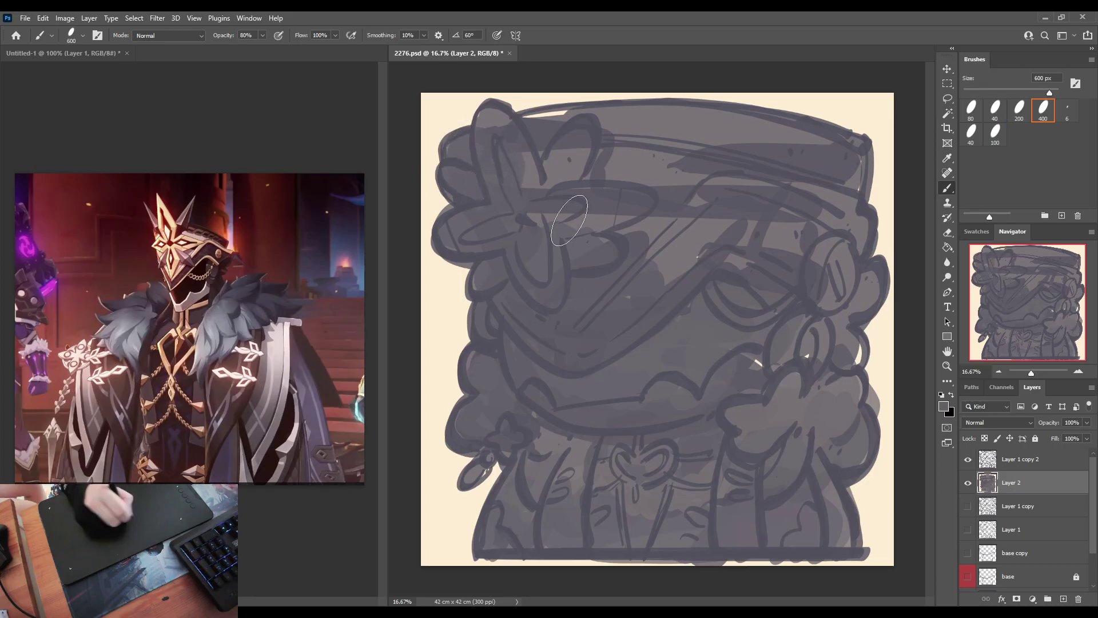
mouse_move(643, 293)
left_mouse_down()
mouse_move(688, 284)
mouse_move(716, 250)
mouse_move(676, 261)
mouse_move(605, 219)
mouse_move(764, 234)
mouse_move(788, 245)
mouse_move(783, 264)
mouse_move(802, 288)
mouse_move(829, 295)
mouse_move(840, 279)
mouse_move(829, 346)
mouse_move(792, 351)
mouse_move(844, 365)
mouse_move(755, 356)
mouse_move(742, 382)
mouse_move(778, 392)
left_mouse_up()
left_click(668, 258, "alt")
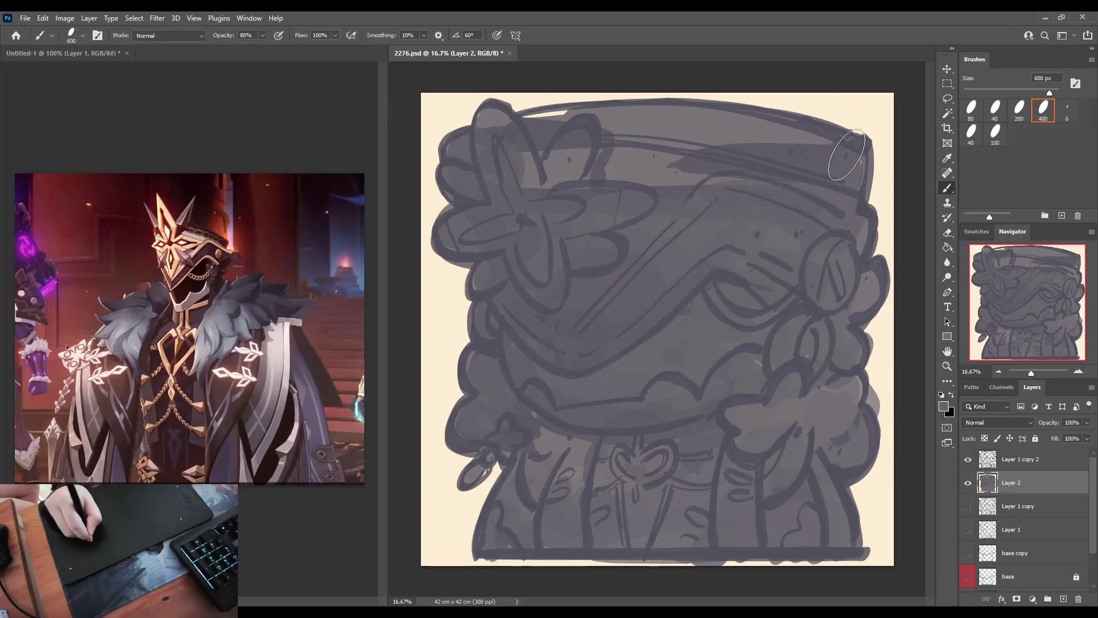
Step: Paint the hat and the ornament's upper petals in an even sampled dark grey
key("alt")
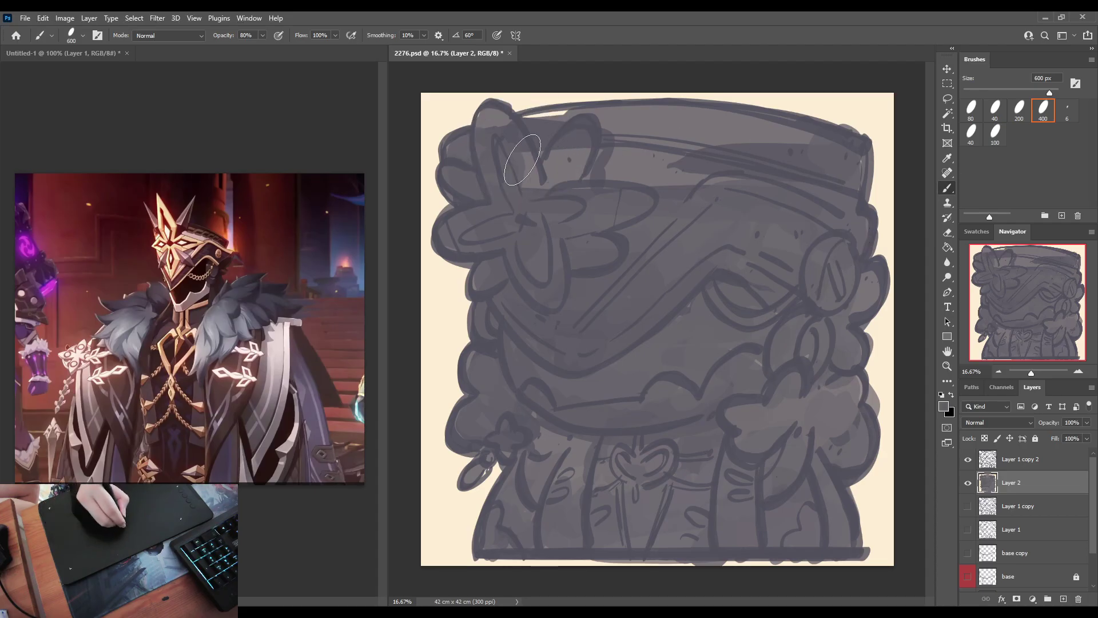
mouse_move(522, 160)
left_mouse_down()
mouse_move(604, 181)
mouse_move(537, 158)
mouse_move(526, 135)
mouse_move(534, 123)
mouse_move(674, 114)
mouse_move(620, 137)
mouse_move(605, 168)
mouse_move(673, 169)
mouse_move(697, 135)
mouse_move(729, 131)
mouse_move(688, 151)
mouse_move(731, 170)
mouse_move(750, 129)
mouse_move(804, 156)
left_mouse_up()
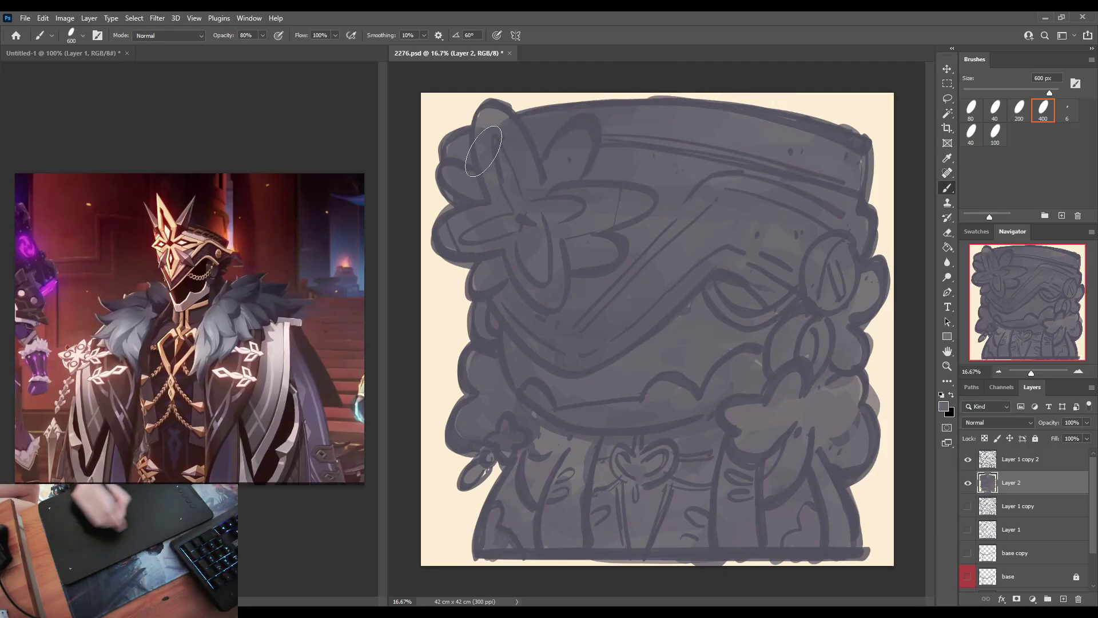
mouse_move(483, 150)
left_mouse_down()
mouse_move(488, 116)
mouse_move(475, 144)
left_mouse_up()
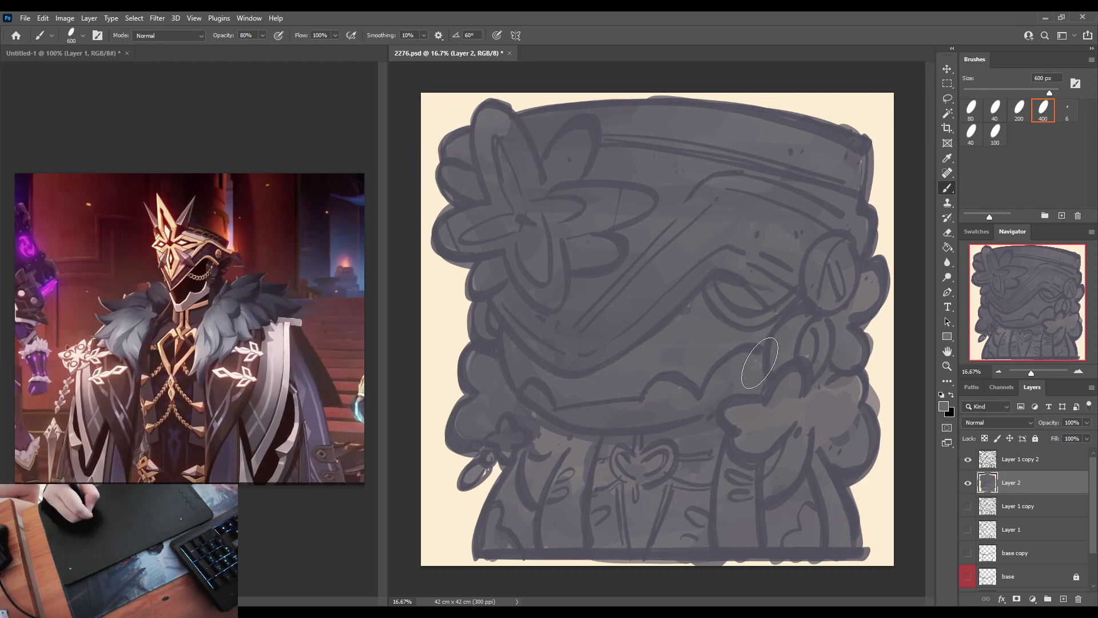
Step: Darken the lower face beneath the mask with a sampled purple-grey
left_click(515, 335, "alt")
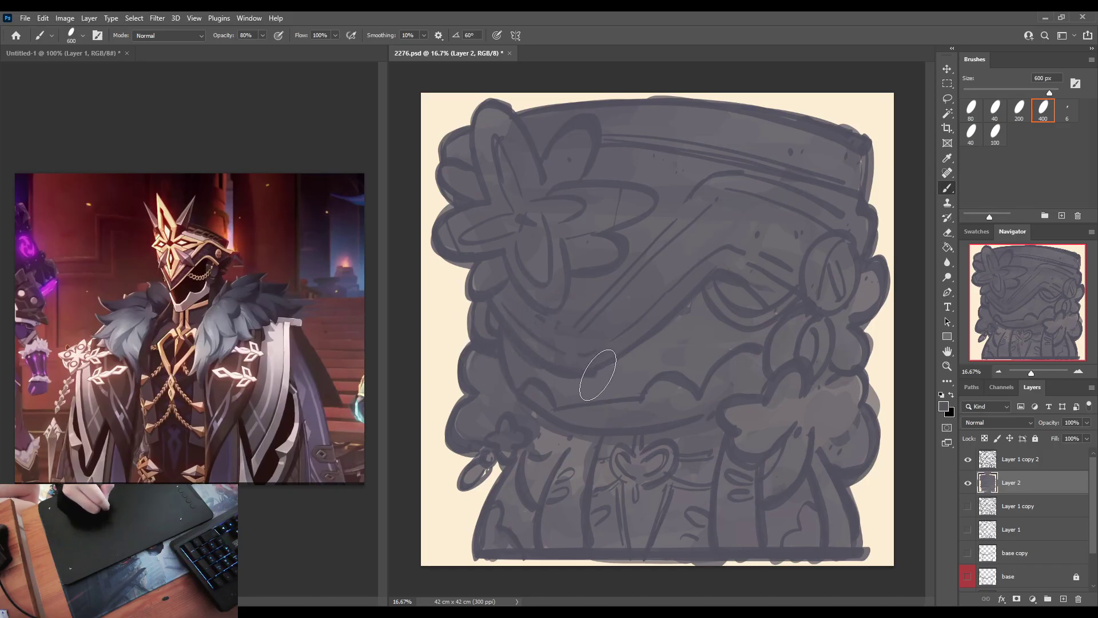
left_click(527, 350, "alt")
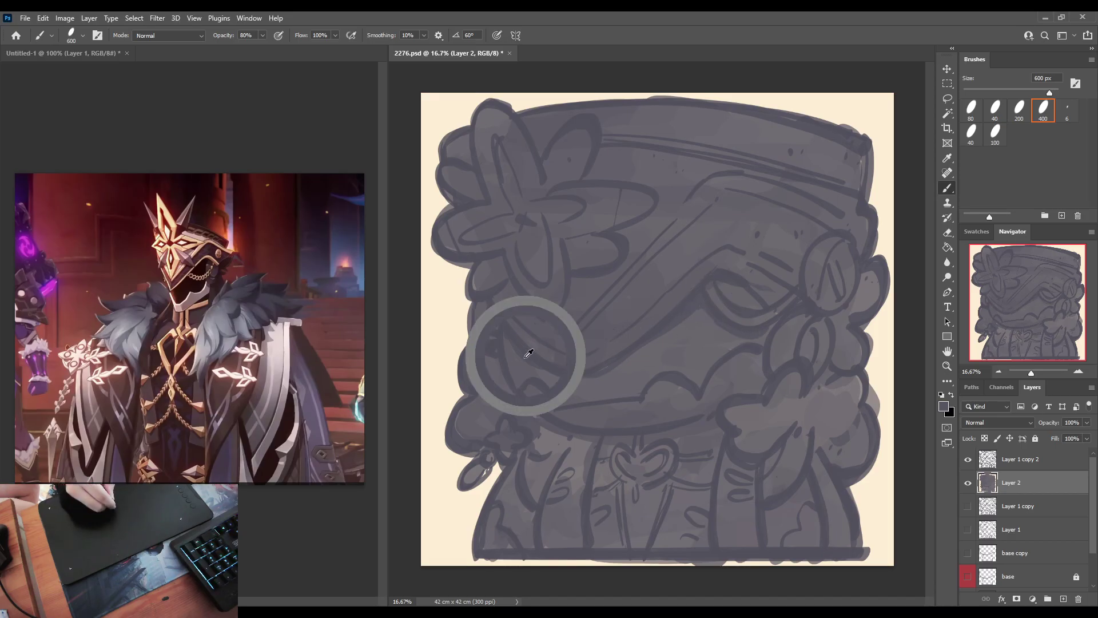
left_click(567, 389, "alt")
left_click(609, 382, "alt")
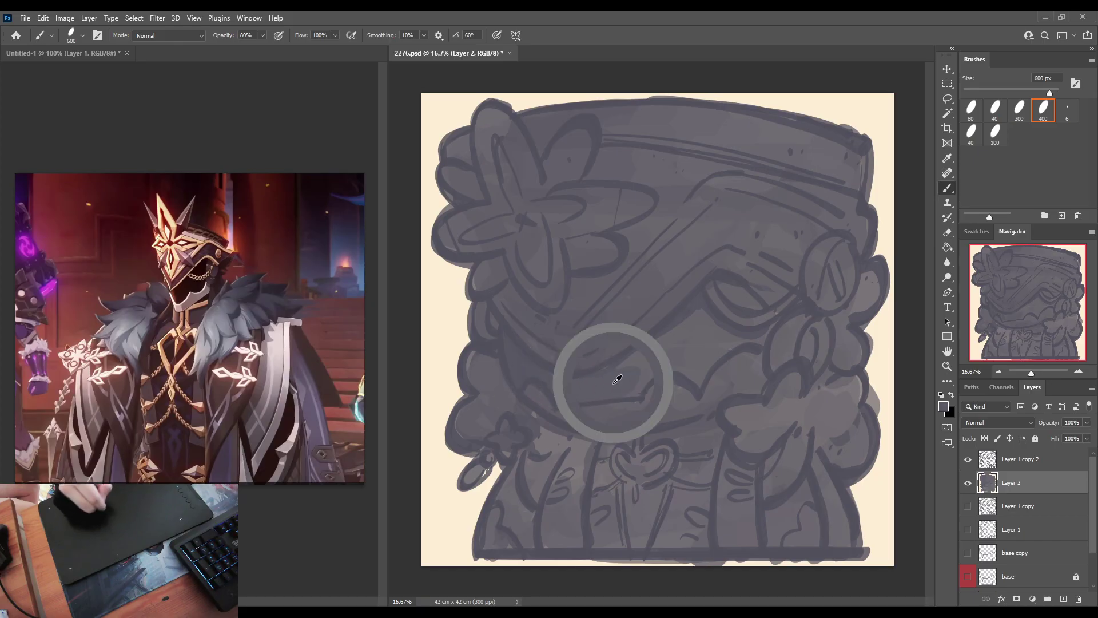
left_click(661, 345, "alt")
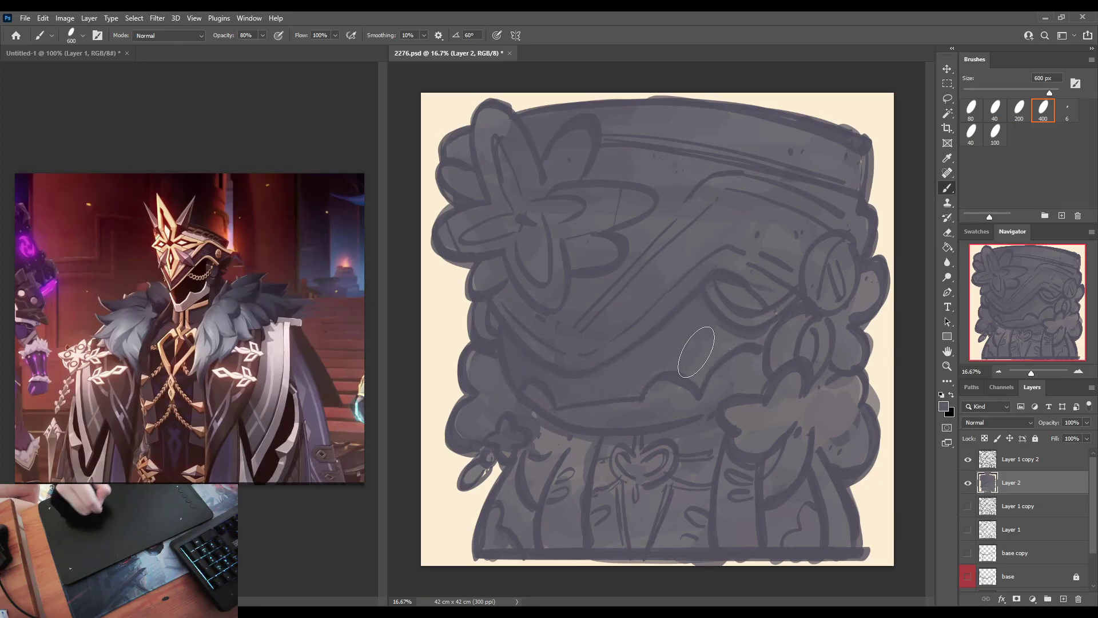
Step: Deepen the shadow along the mask's lower edge, from the left cheek to beneath the eye
left_click(554, 365, "alt")
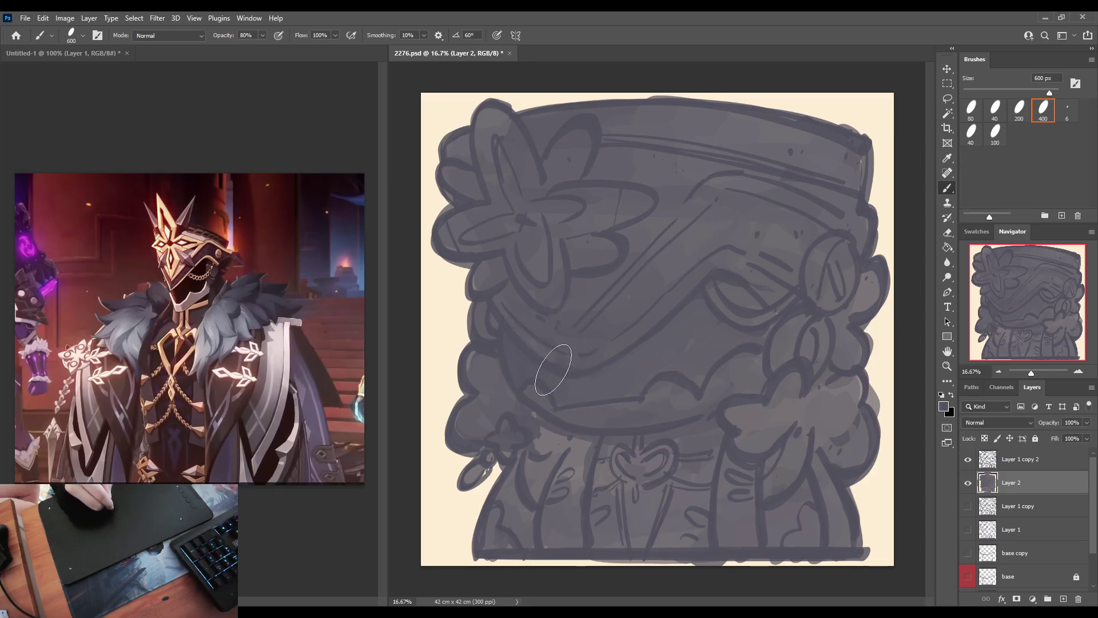
left_click(698, 310, "alt")
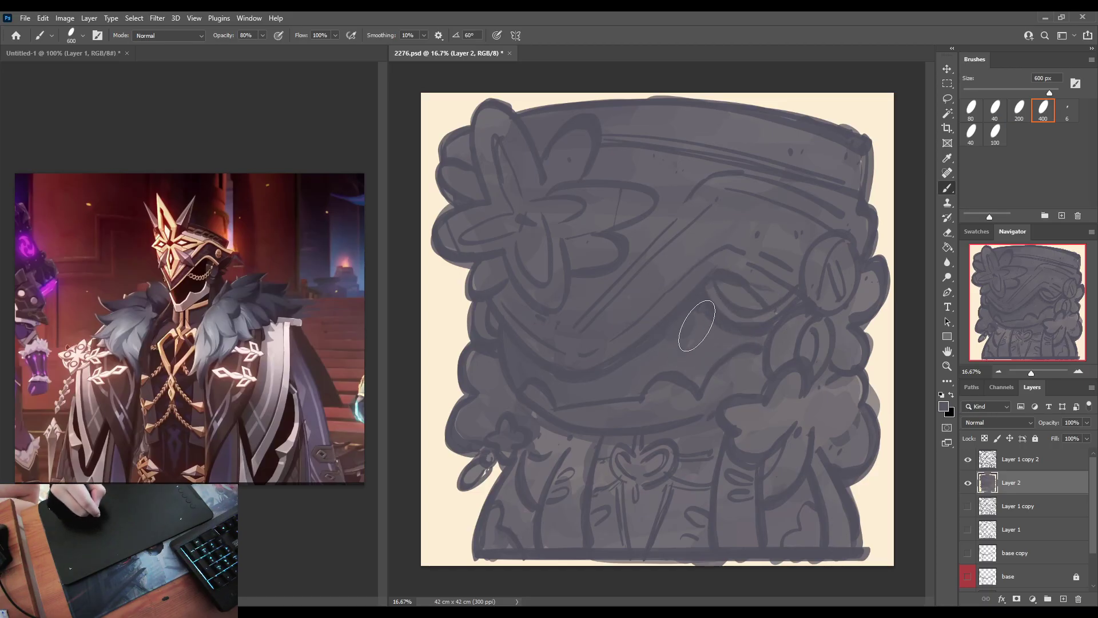
left_click(697, 300, "alt")
left_click(713, 334, "alt")
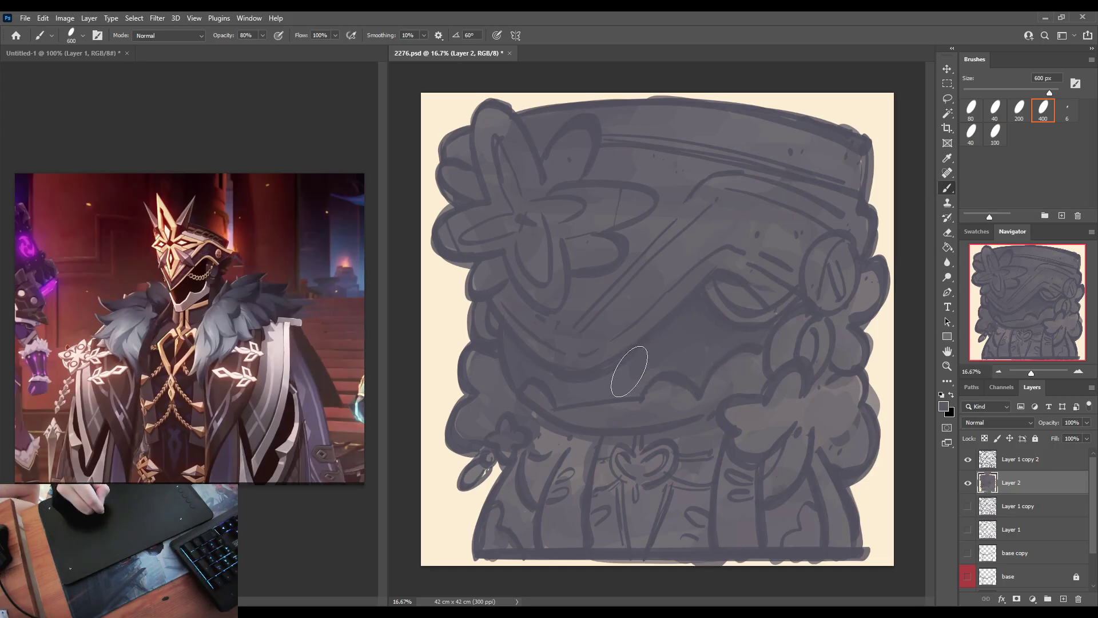
left_click(532, 395, "alt")
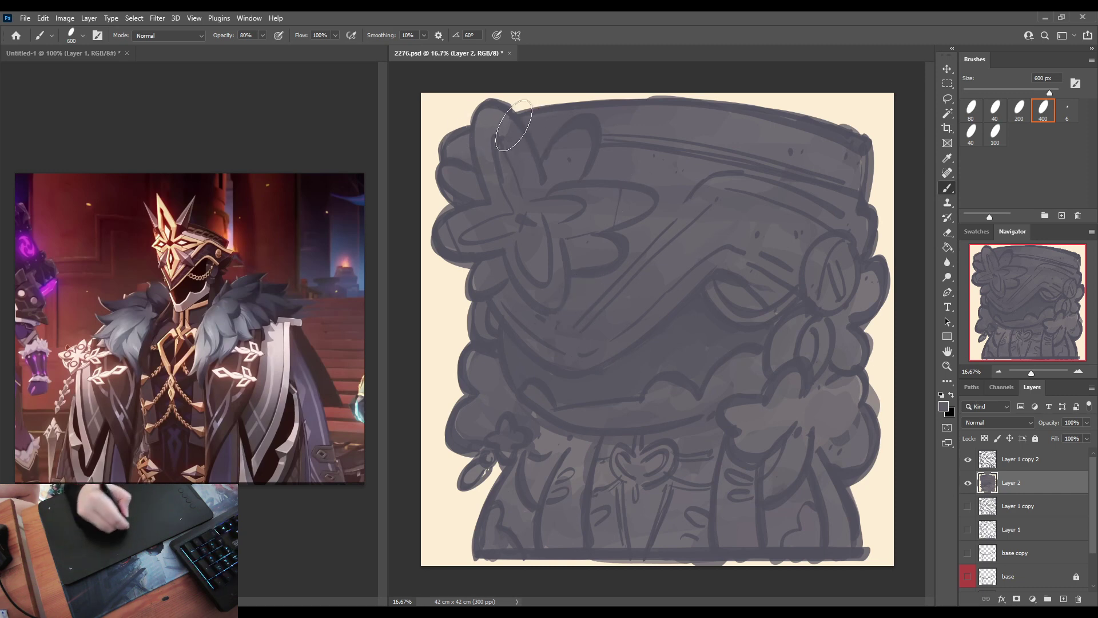
Step: Darken the hat's crown above the band with a sampled dark grey, extending the tone across to its right side
left_click(456, 150, "alt")
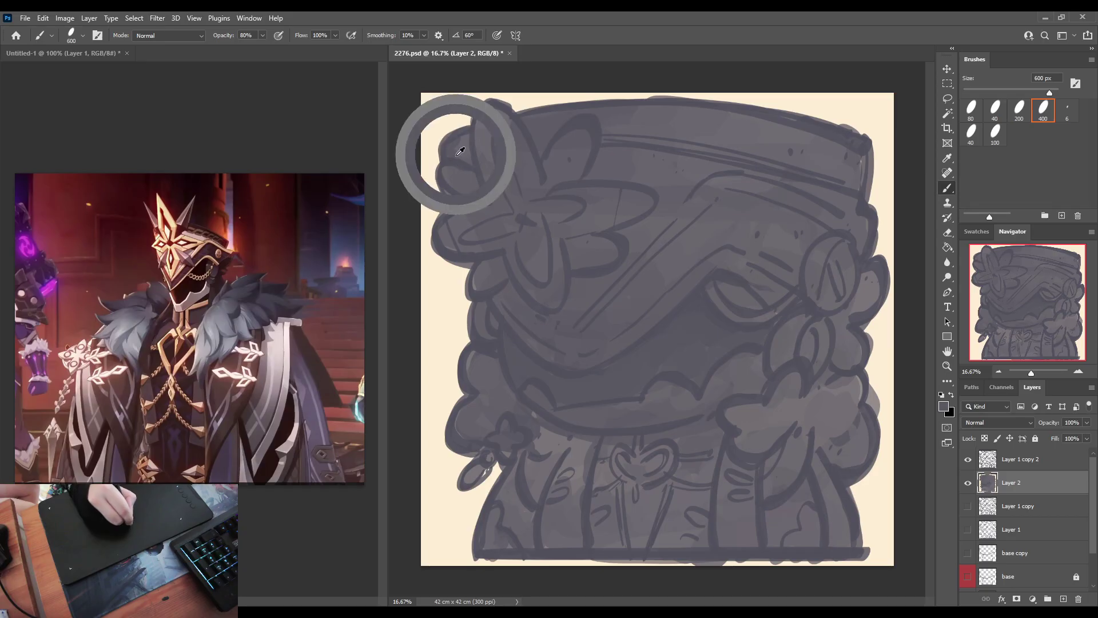
left_click(533, 110, "alt")
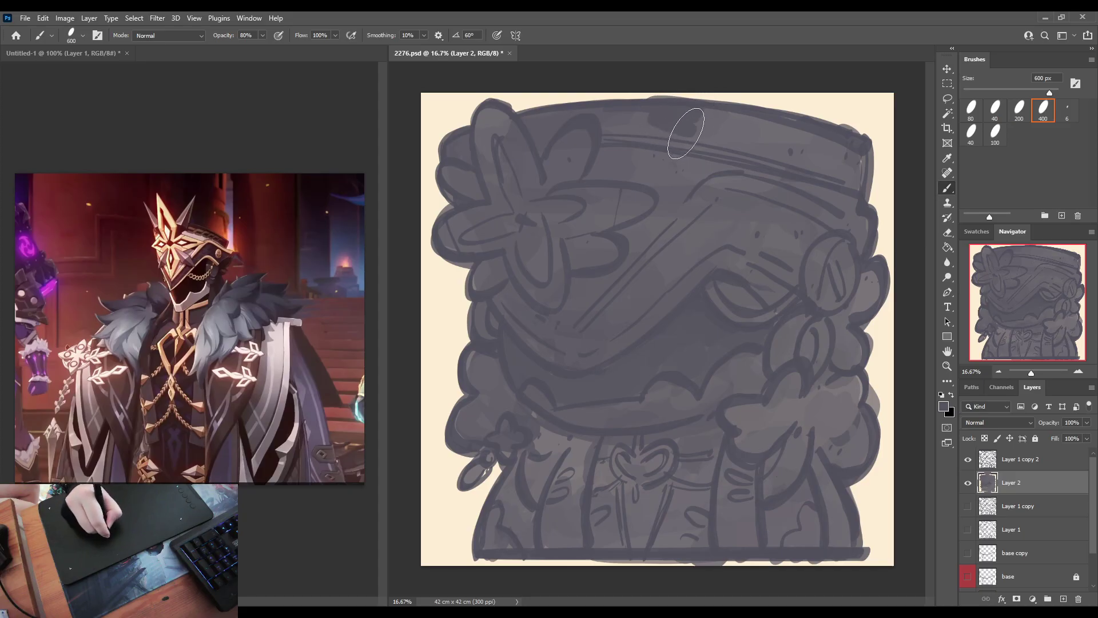
left_click(717, 120, "alt")
left_click_drag(712, 132, 791, 141)
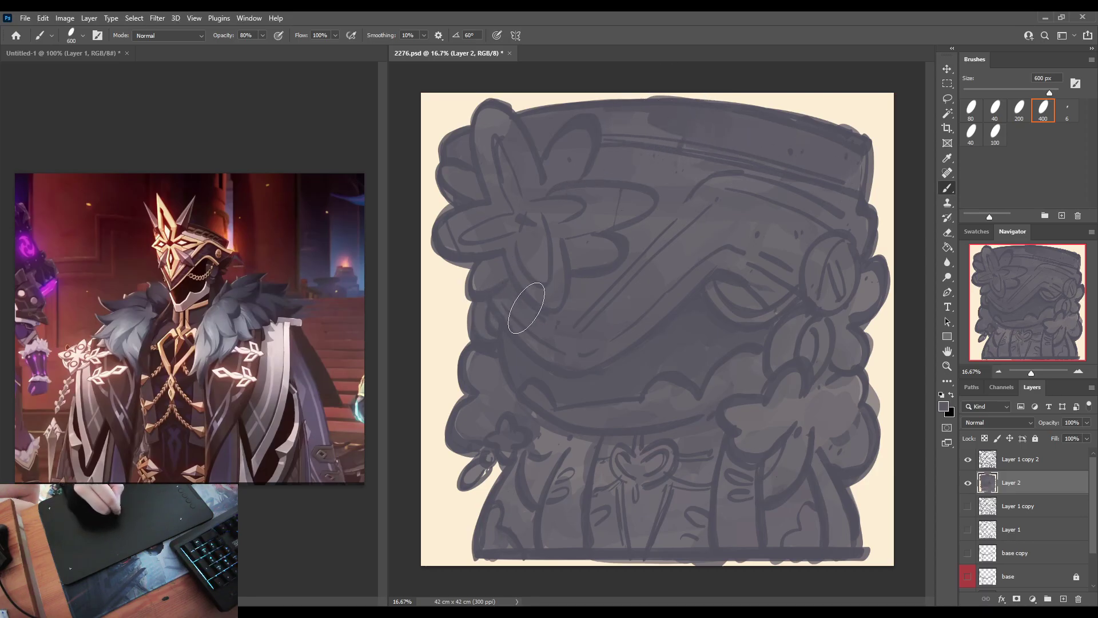
Step: Paint the mask's recessed diagonal area in a sampled dark grey, from the nose up over the brow and down beside the eye
left_click(578, 371, "alt")
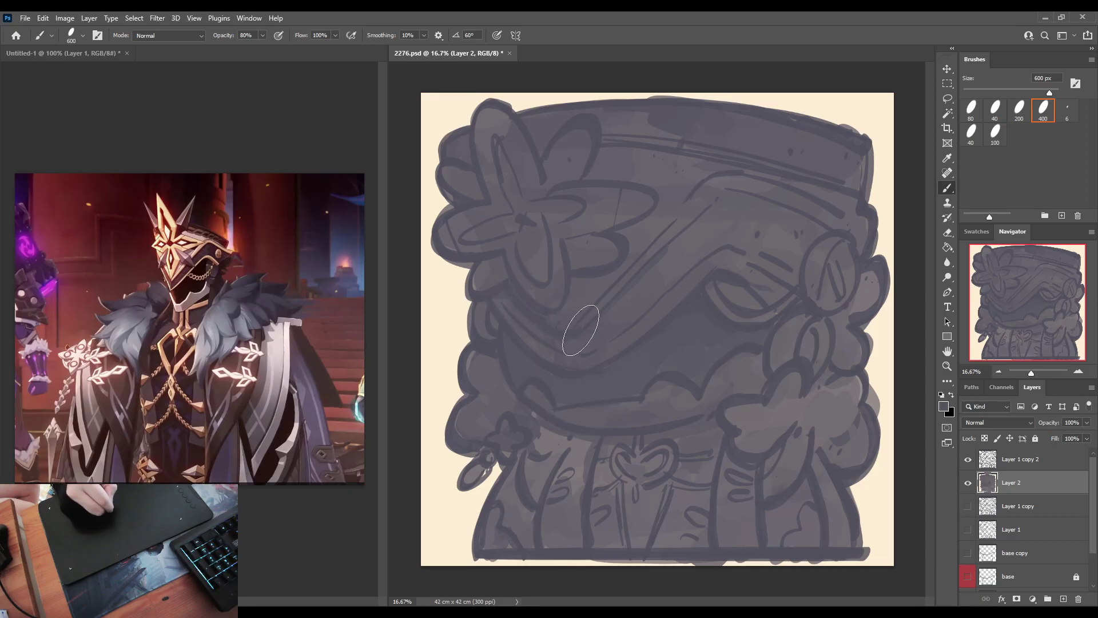
mouse_move(578, 326)
left_mouse_down()
mouse_move(719, 207)
mouse_move(742, 198)
mouse_move(747, 227)
mouse_move(767, 220)
mouse_move(716, 214)
mouse_move(708, 219)
mouse_move(725, 229)
mouse_move(693, 245)
left_mouse_up()
left_click(723, 216, "alt")
left_click(694, 244, "alt")
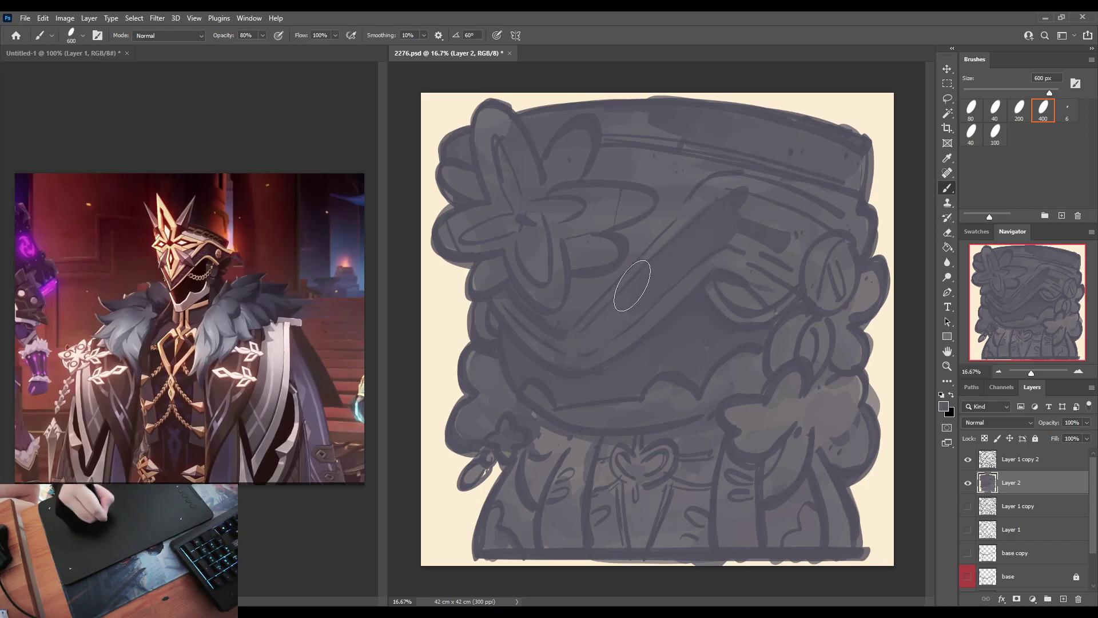
left_click(751, 206, "alt")
left_click(787, 243, "alt")
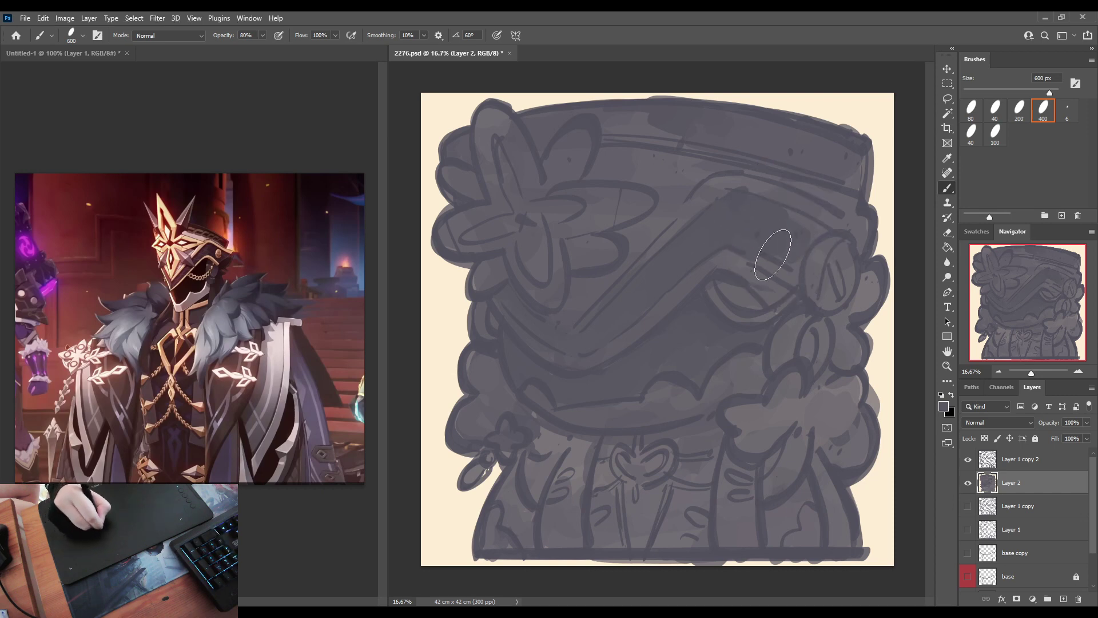
left_click(724, 188, "alt")
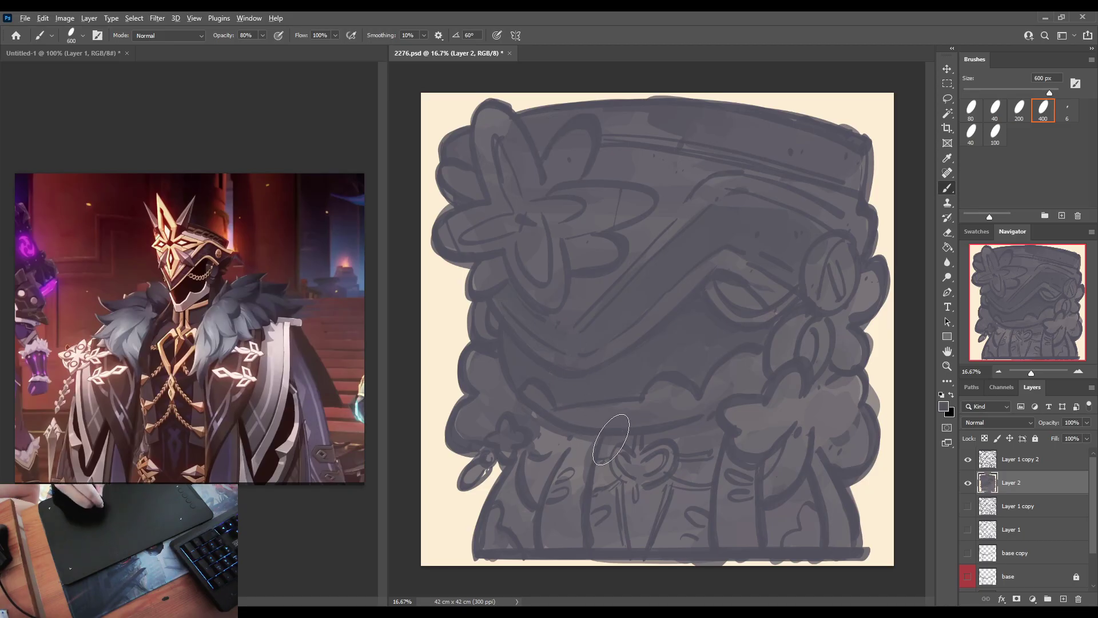
Step: Darken the chest around the bow and the outer coat panels on both sides with sampled dark greys
mouse_move(611, 439)
left_mouse_down()
mouse_move(702, 423)
mouse_move(605, 460)
mouse_move(598, 505)
mouse_move(604, 478)
mouse_move(621, 484)
mouse_move(653, 461)
mouse_move(677, 466)
left_mouse_up()
left_click(681, 432, "alt")
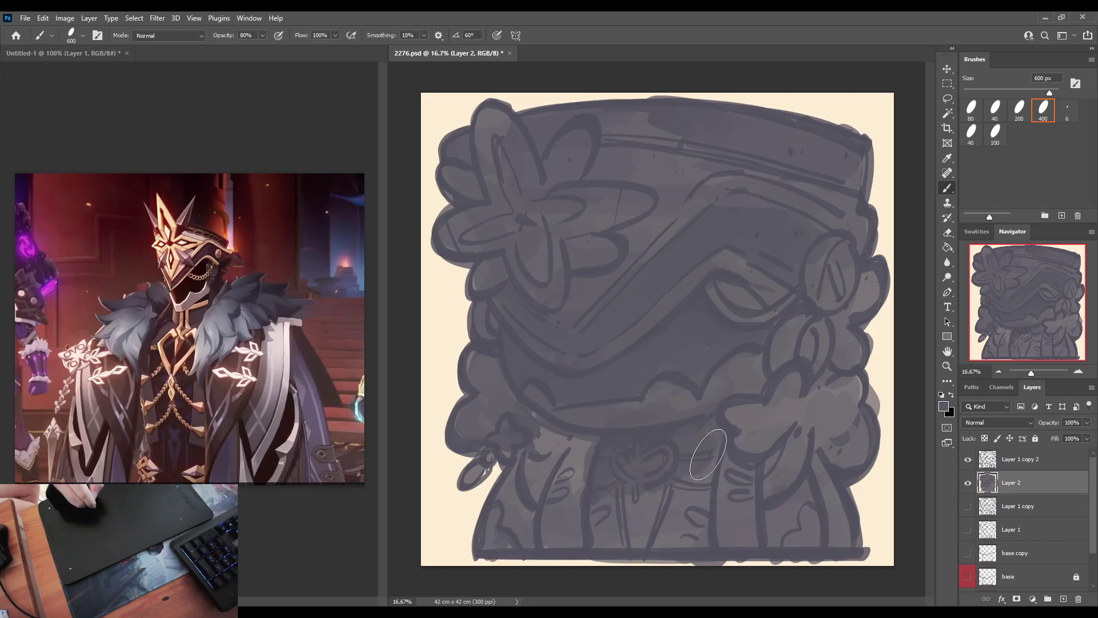
left_click(710, 449, "alt")
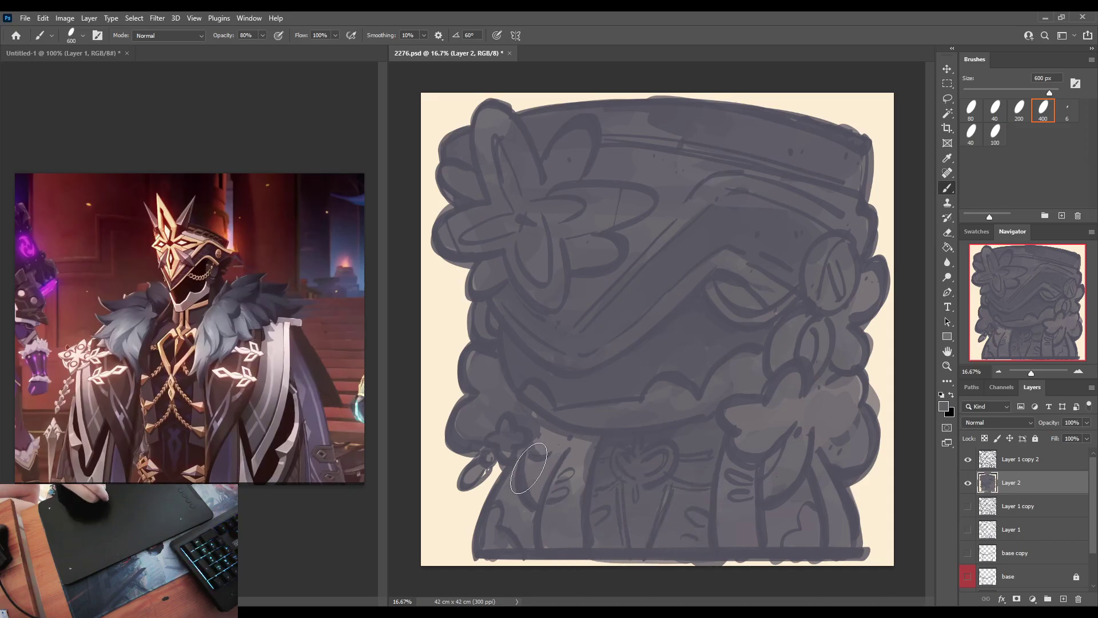
left_click(509, 490, "alt")
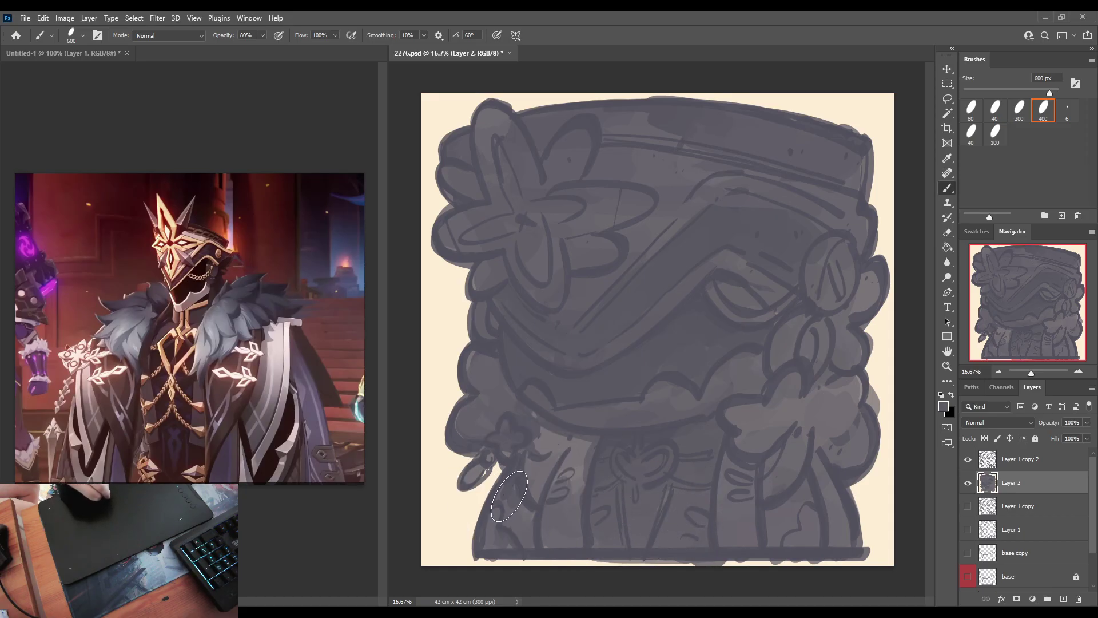
mouse_move(792, 501)
left_mouse_down()
mouse_move(781, 513)
mouse_move(787, 460)
mouse_move(771, 508)
left_mouse_up()
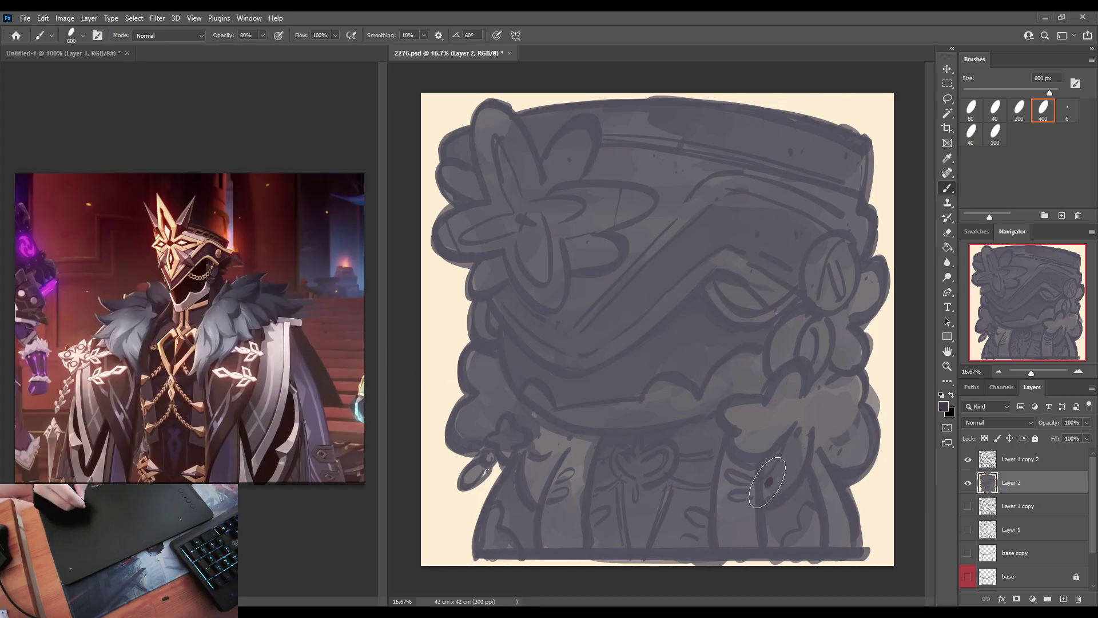
Step: Sample the purple of the reference coat and paint it into the inner coat folds below the fur on both sides
key("i")
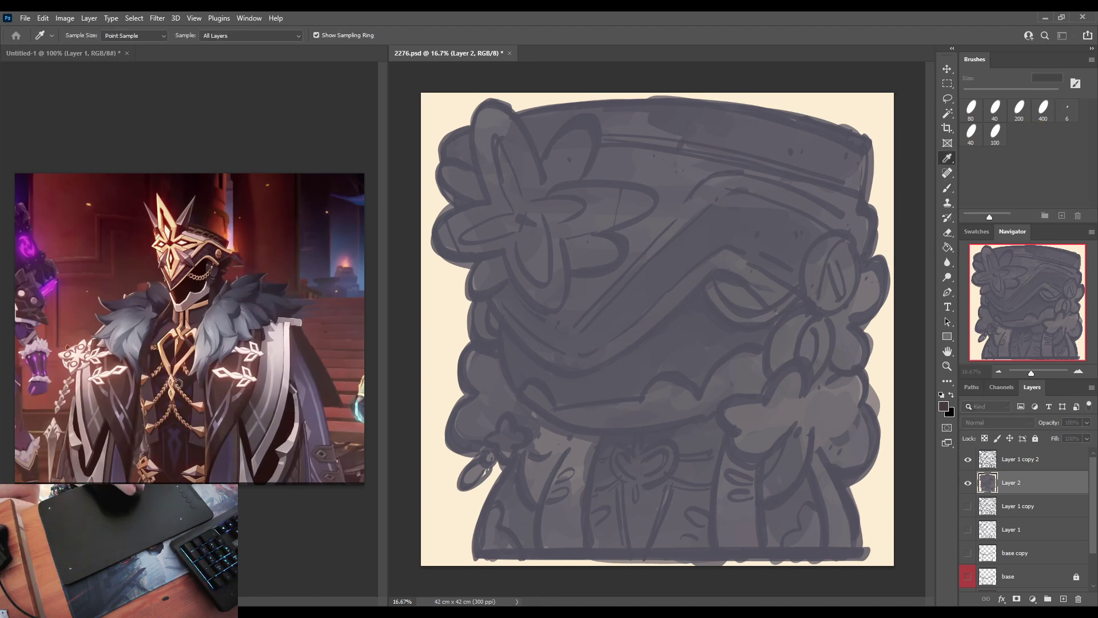
left_click(327, 397)
key("b")
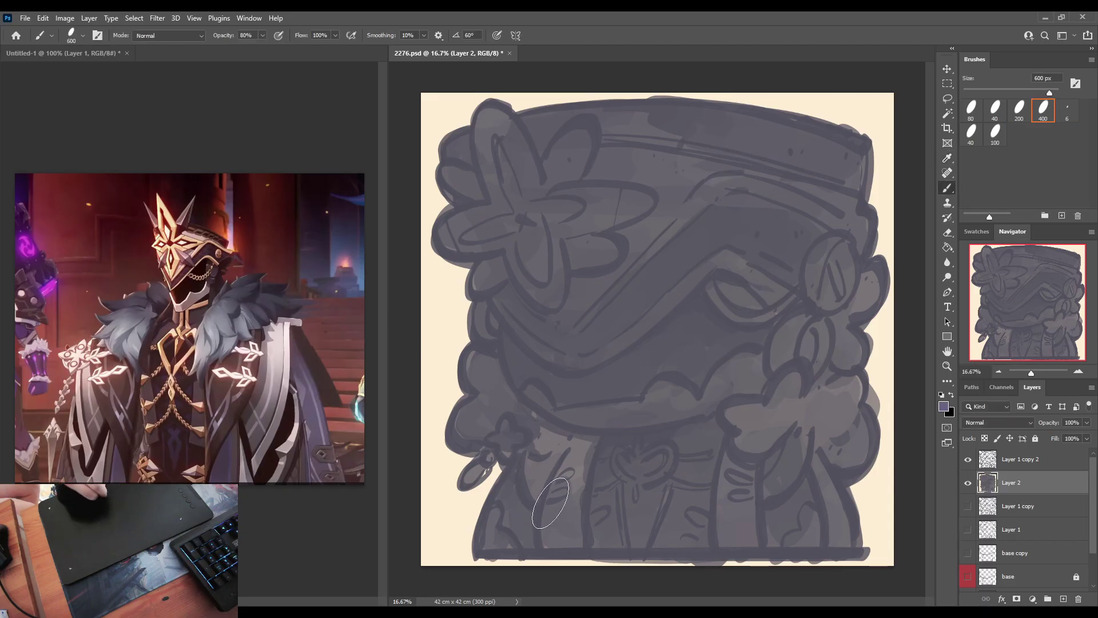
left_click_drag(543, 477, 536, 495)
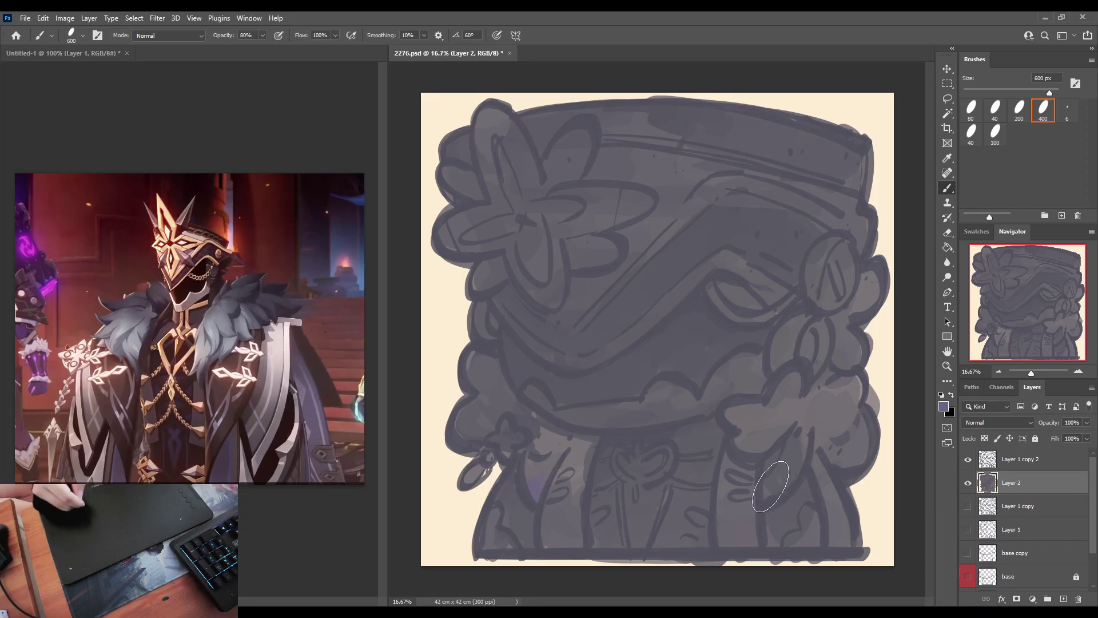
left_click_drag(773, 481, 796, 458)
left_click(788, 470, "alt")
left_click_drag(538, 476, 548, 470)
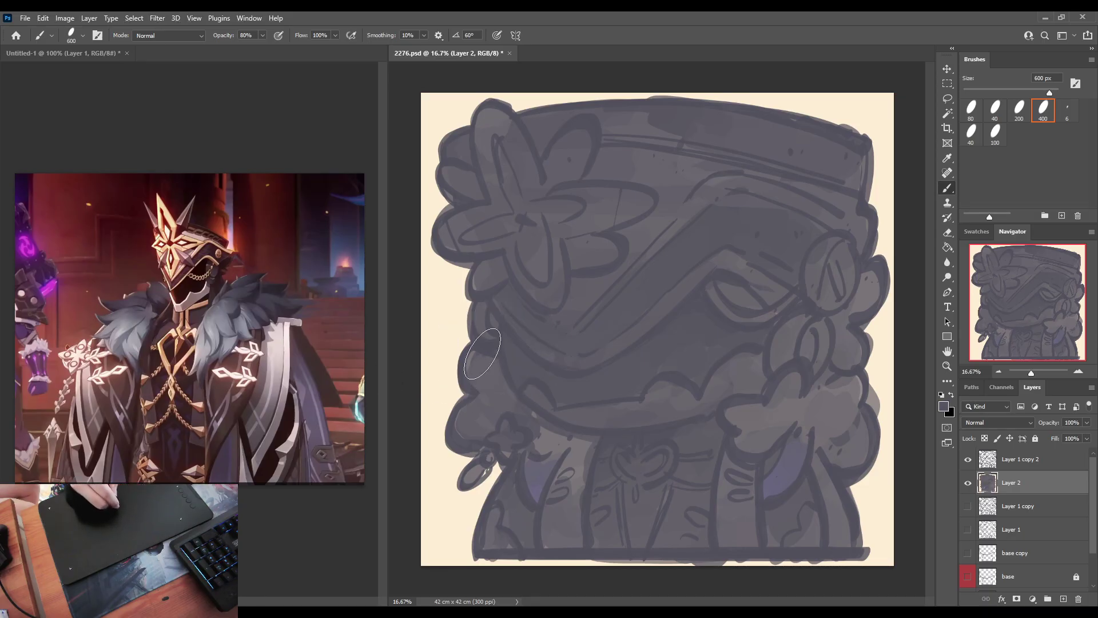
Step: Darken the fur collar's upper tufts on both sides with a sampled dark grey
left_click_drag(482, 354, 480, 368)
left_click(490, 382, "alt")
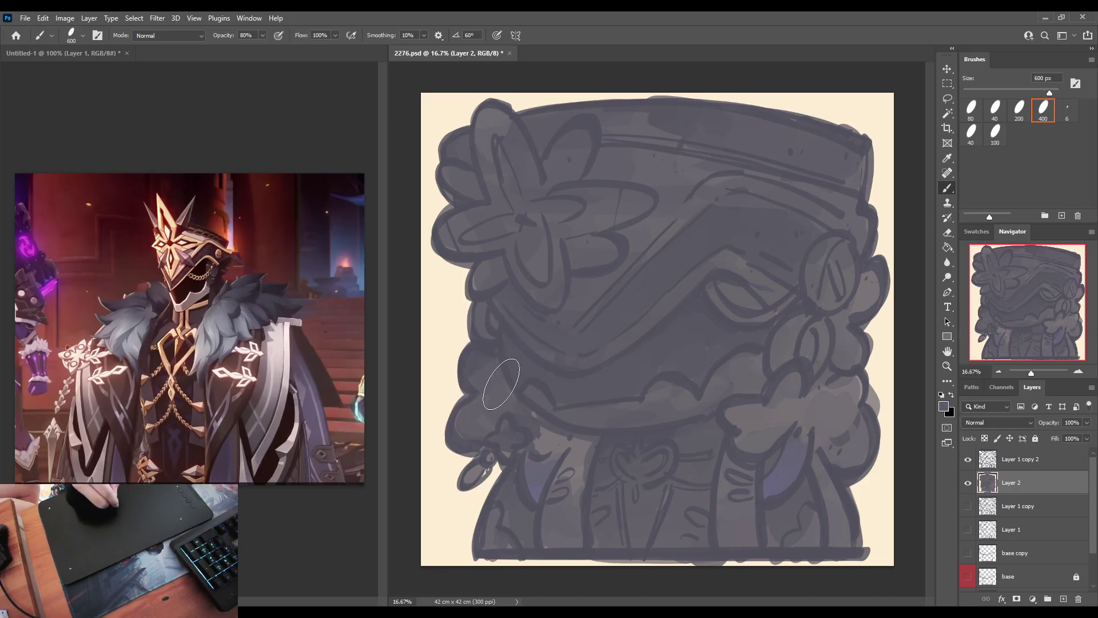
left_click(804, 362, "alt")
mouse_move(784, 389)
left_mouse_down()
mouse_move(818, 388)
mouse_move(856, 386)
mouse_move(826, 392)
mouse_move(829, 408)
mouse_move(817, 400)
mouse_move(847, 407)
mouse_move(823, 425)
mouse_move(848, 415)
left_mouse_up()
left_click(826, 392, "alt")
left_click(819, 402, "alt")
left_click(828, 407, "alt")
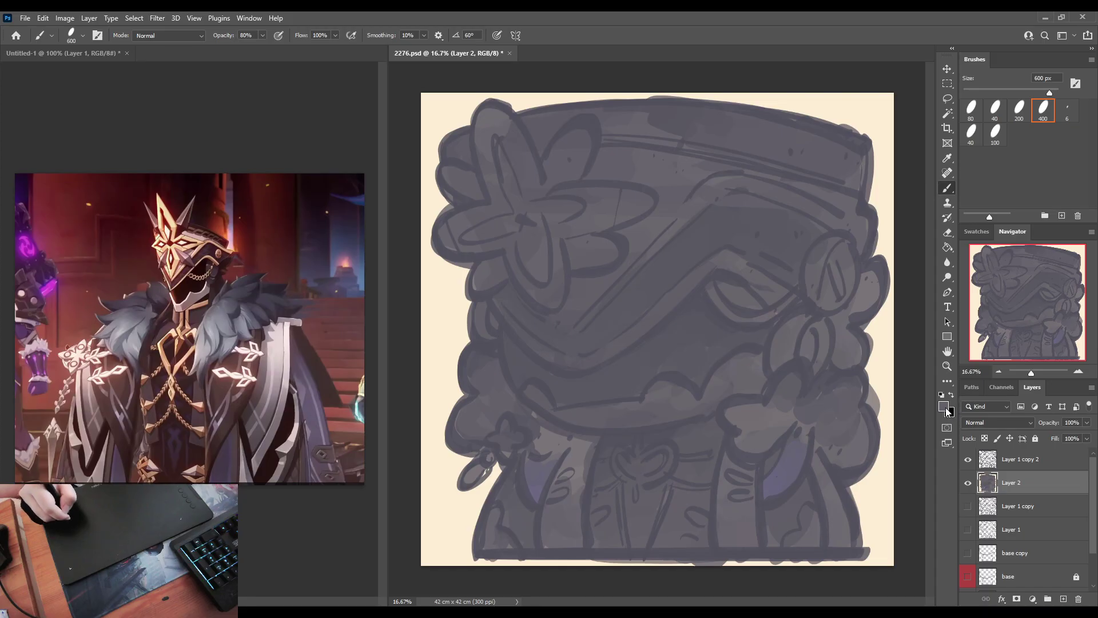
Step: Paint the lower fur tufts on both sides in a blue sampled from the reference and blend it into the grey above
key("i")
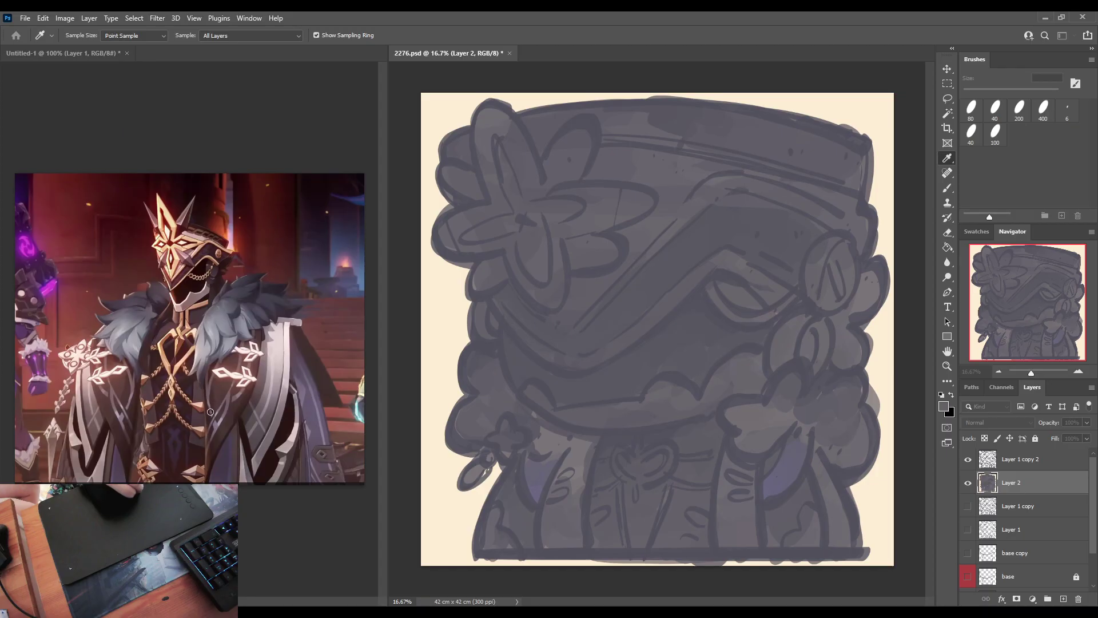
key("b")
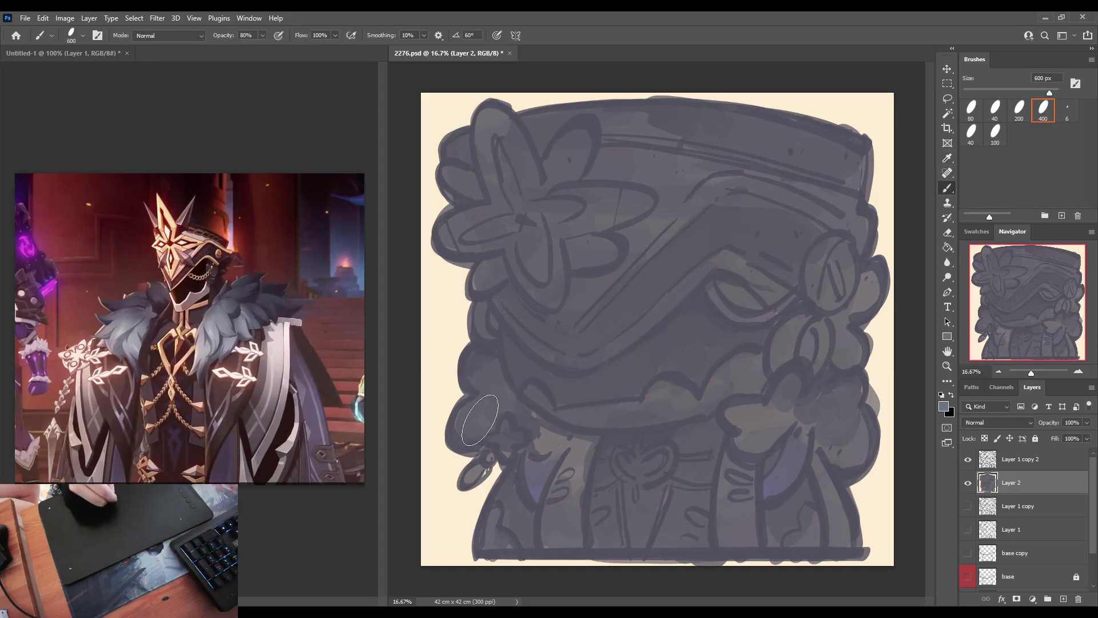
mouse_move(479, 421)
left_mouse_down()
mouse_move(466, 416)
mouse_move(532, 421)
left_mouse_up()
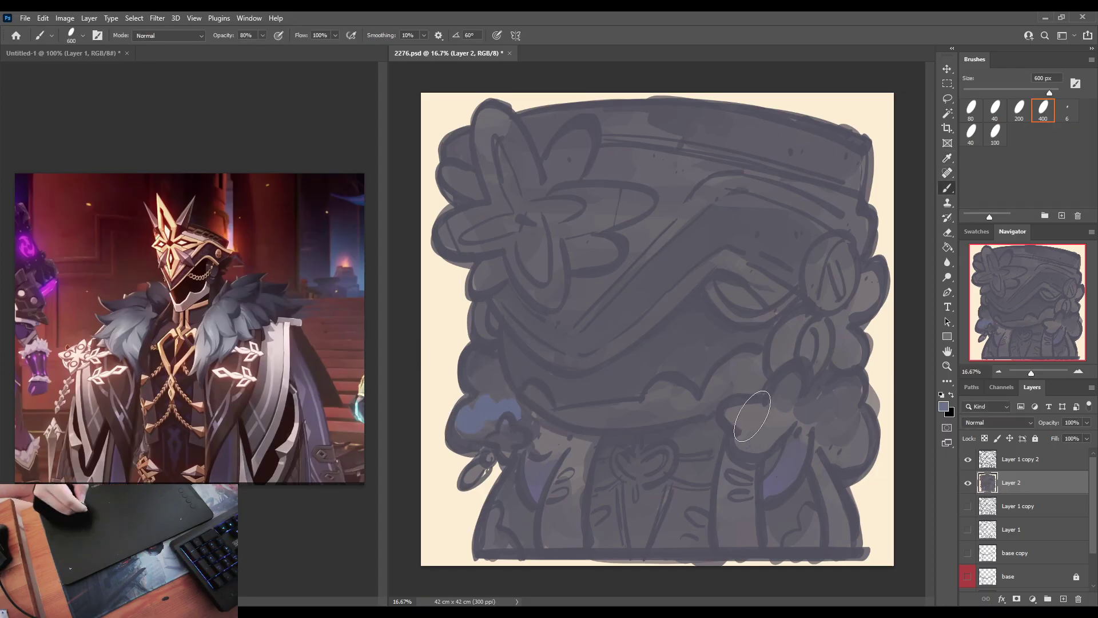
mouse_move(752, 415)
left_mouse_down()
mouse_move(746, 426)
mouse_move(798, 418)
mouse_move(854, 437)
mouse_move(767, 419)
left_mouse_up()
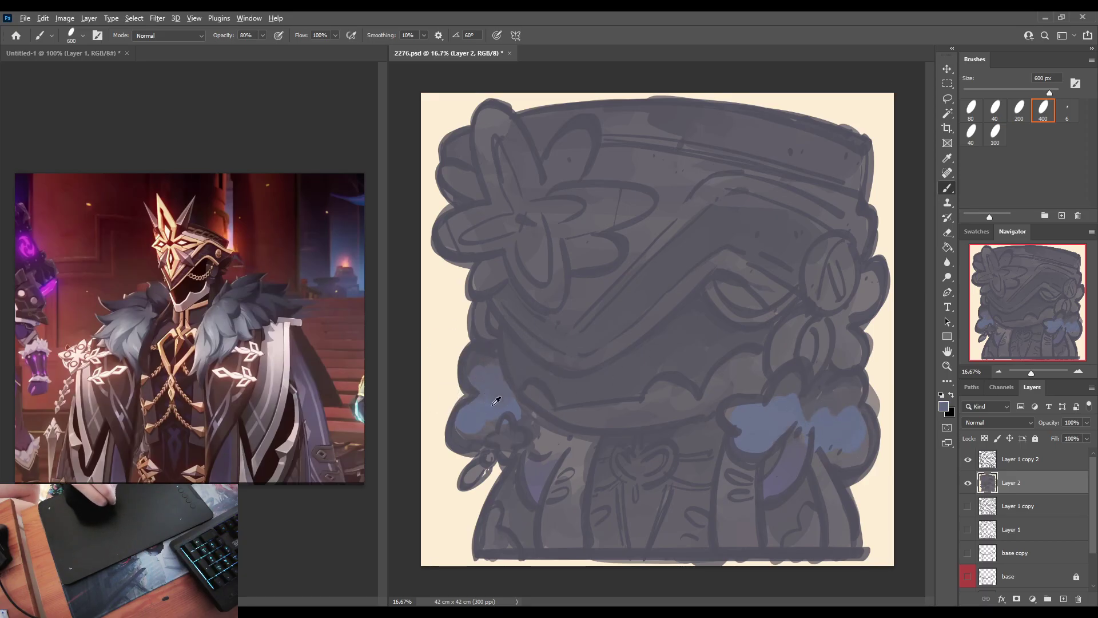
left_click(496, 401, "alt")
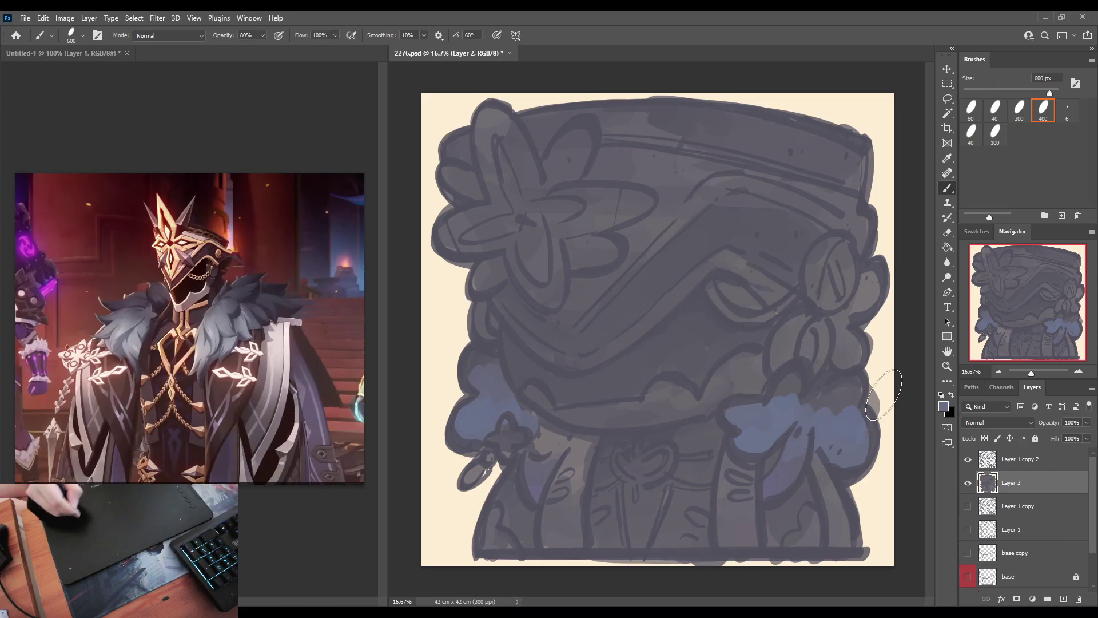
Step: Add a lighter blue-grey sampled from the reference to the lower edges of the fur tufts on both sides
key("i")
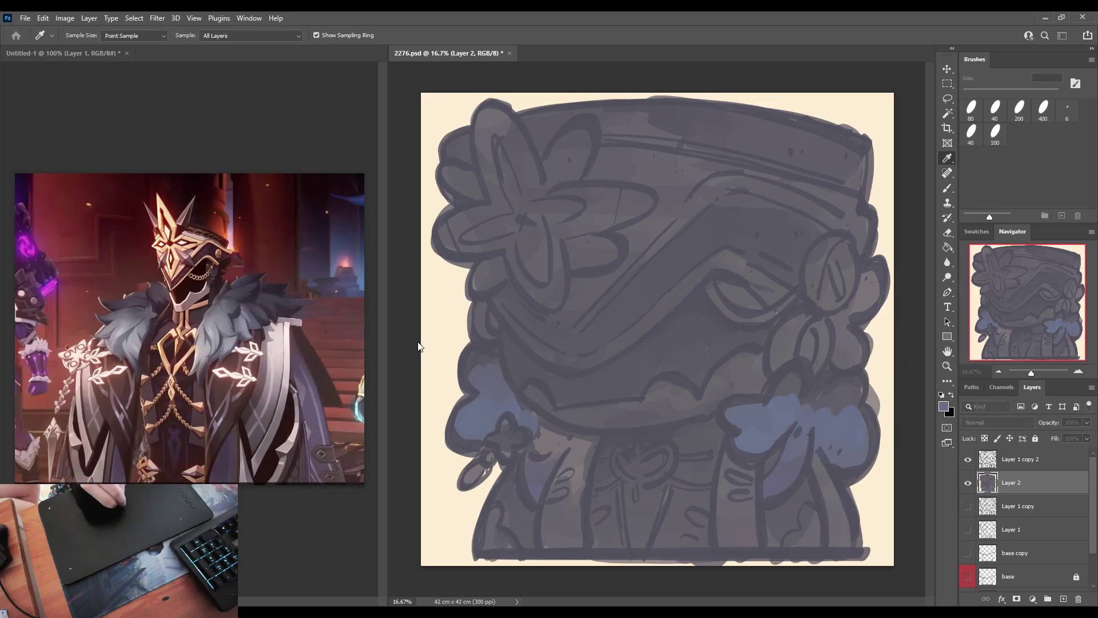
key("b")
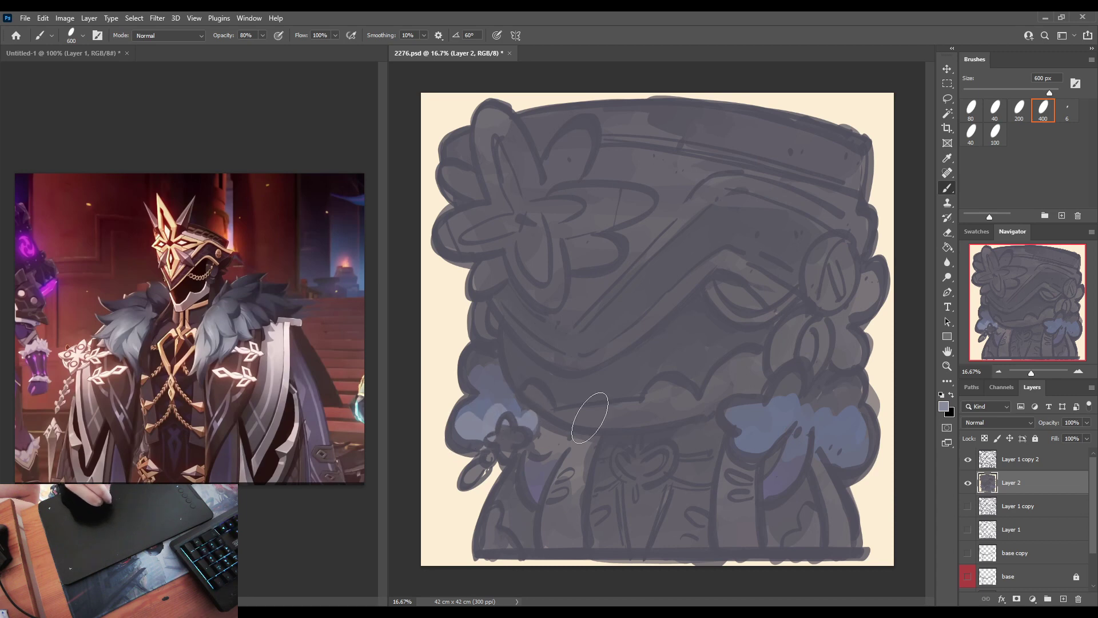
mouse_move(733, 419)
left_mouse_down()
mouse_move(746, 445)
mouse_move(799, 430)
mouse_move(829, 436)
mouse_move(844, 457)
mouse_move(865, 446)
left_mouse_up()
left_click(772, 425, "alt")
left_click(780, 420, "alt")
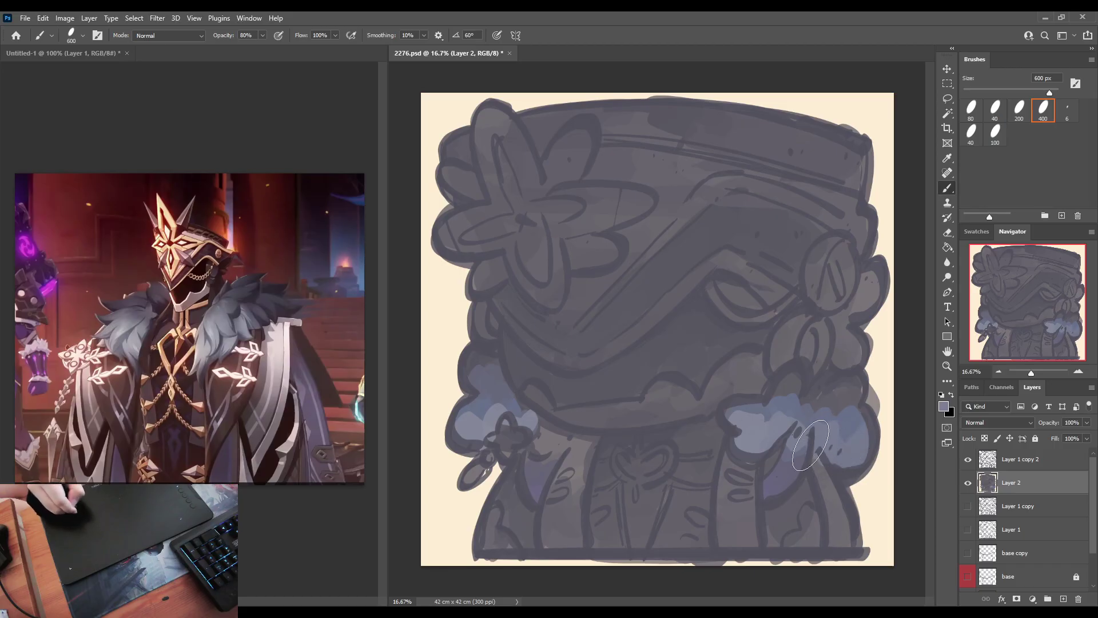
Step: Blend the light and mid blue tones of the fur using colours sampled from the left tuft
mouse_move(501, 412)
left_mouse_down()
mouse_move(526, 410)
mouse_move(551, 355)
left_mouse_up()
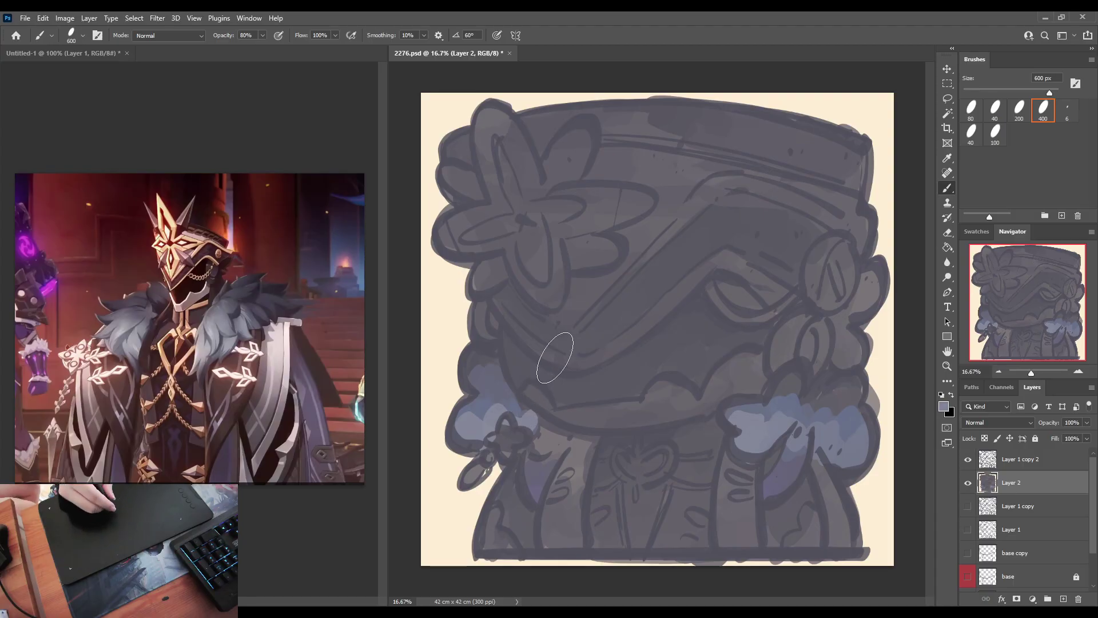
left_click(503, 410, "alt")
left_click_drag(509, 410, 526, 413)
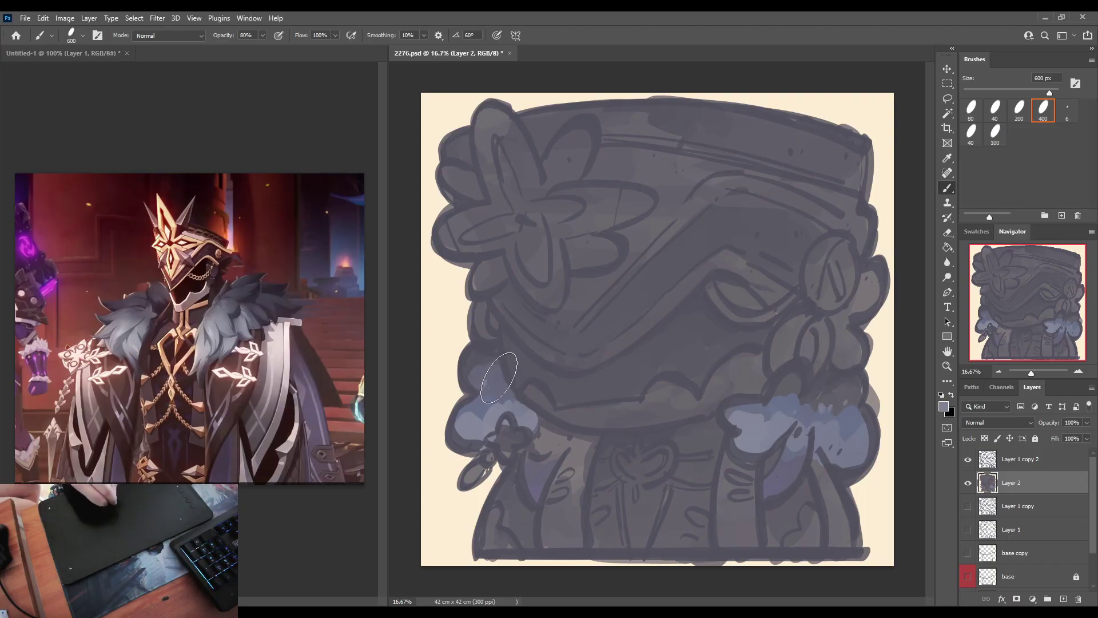
Step: Darken the top of the right coat fold, and tint the outer coat panels with a muted purple sampled from the reference
left_click(790, 432, "alt")
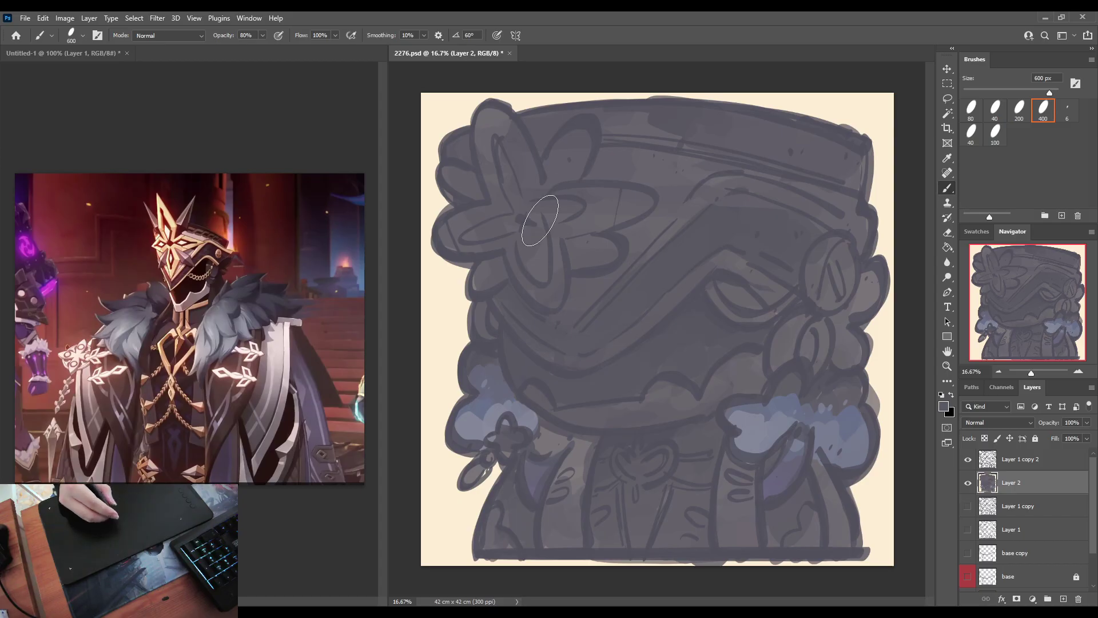
left_click(322, 419, "alt")
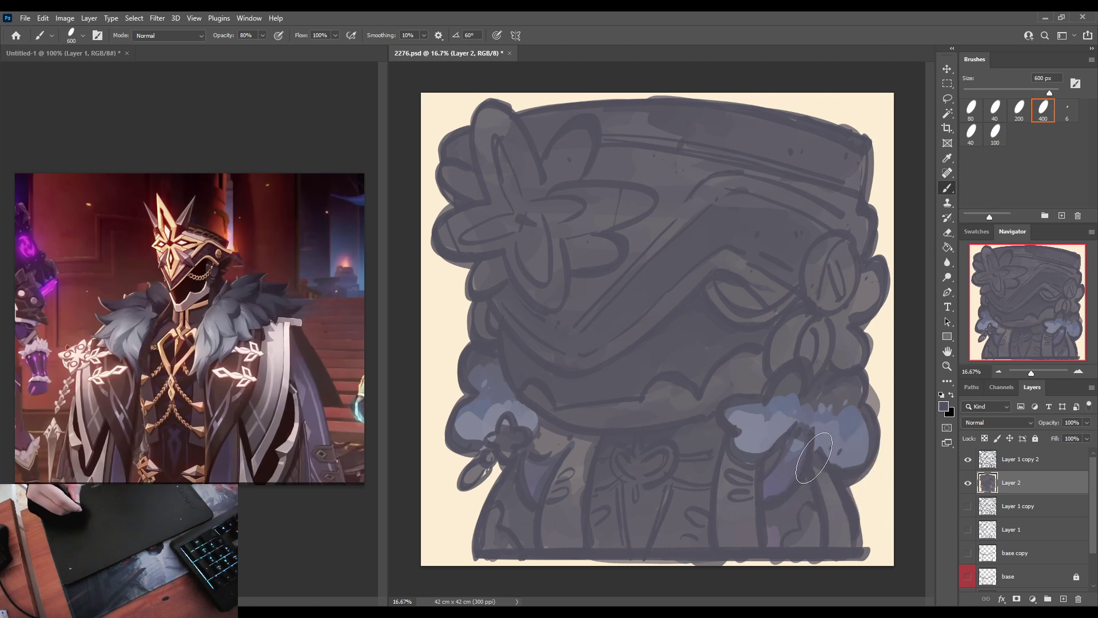
left_click_drag(806, 478, 831, 509)
left_click(838, 511, "alt")
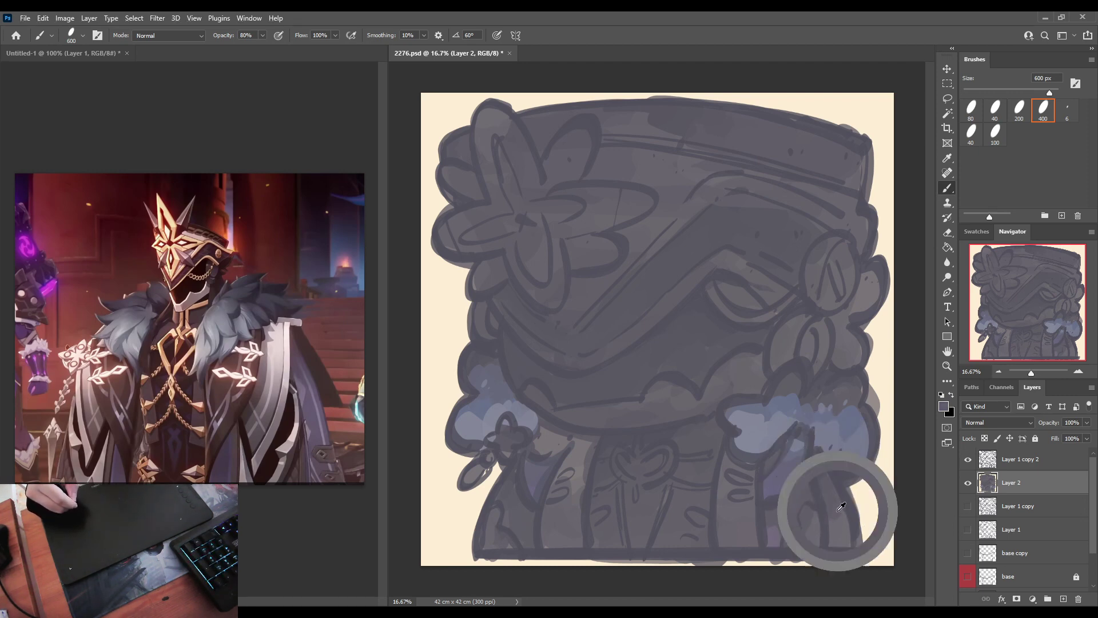
left_click(780, 481, "alt")
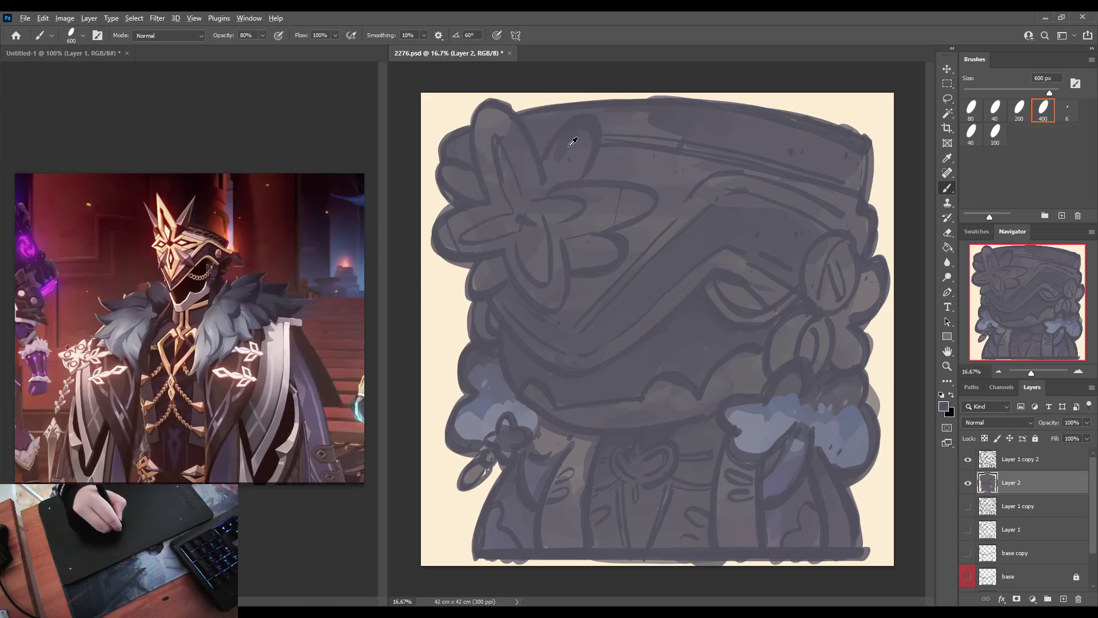
Step: Darken the flower ornament's rear petals with a sampled dark grey so its front petals stand out
left_click(591, 122, "alt")
left_click(477, 182, "alt")
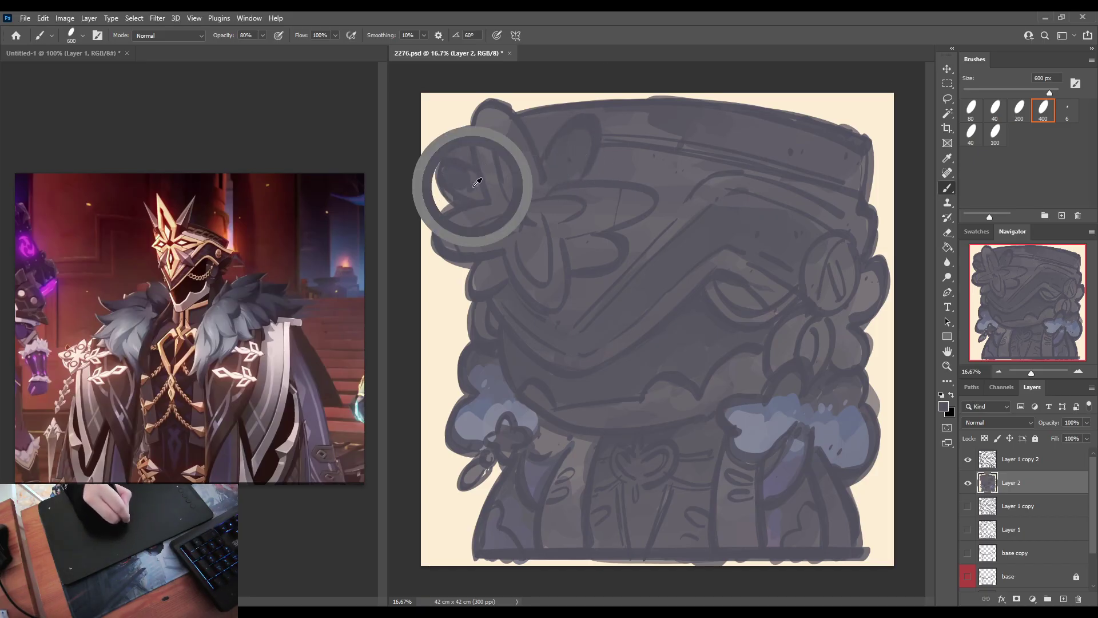
left_click_drag(464, 191, 486, 210)
left_click(481, 161, "alt")
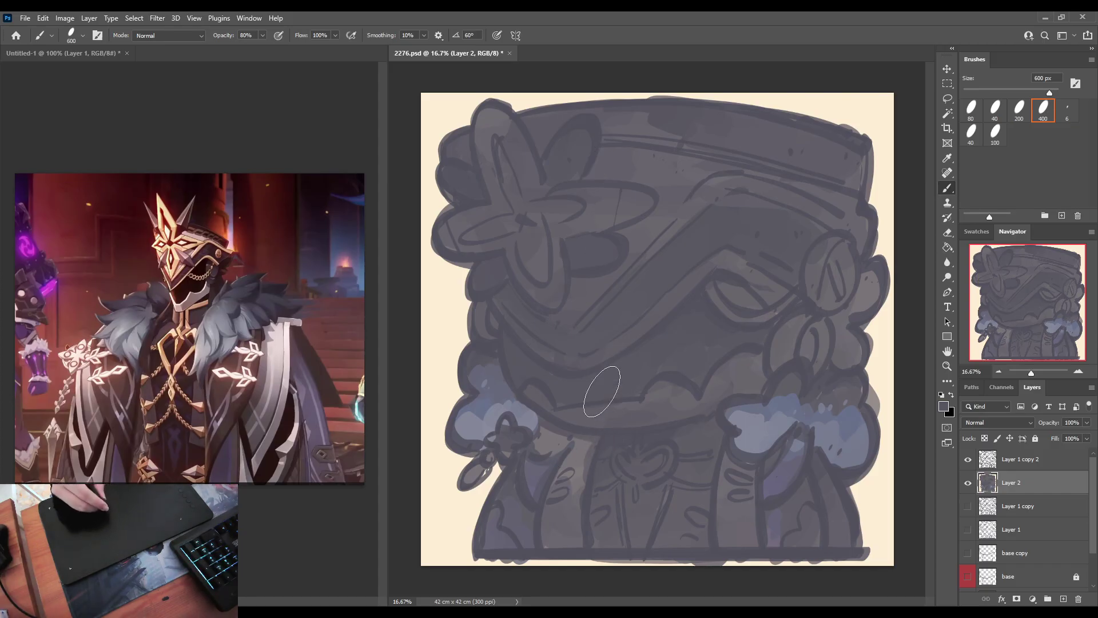
Step: Darken the central strip of clothing below the chest bow down to the drawing's lower edge
left_click(649, 493, "alt")
left_click(641, 507, "alt")
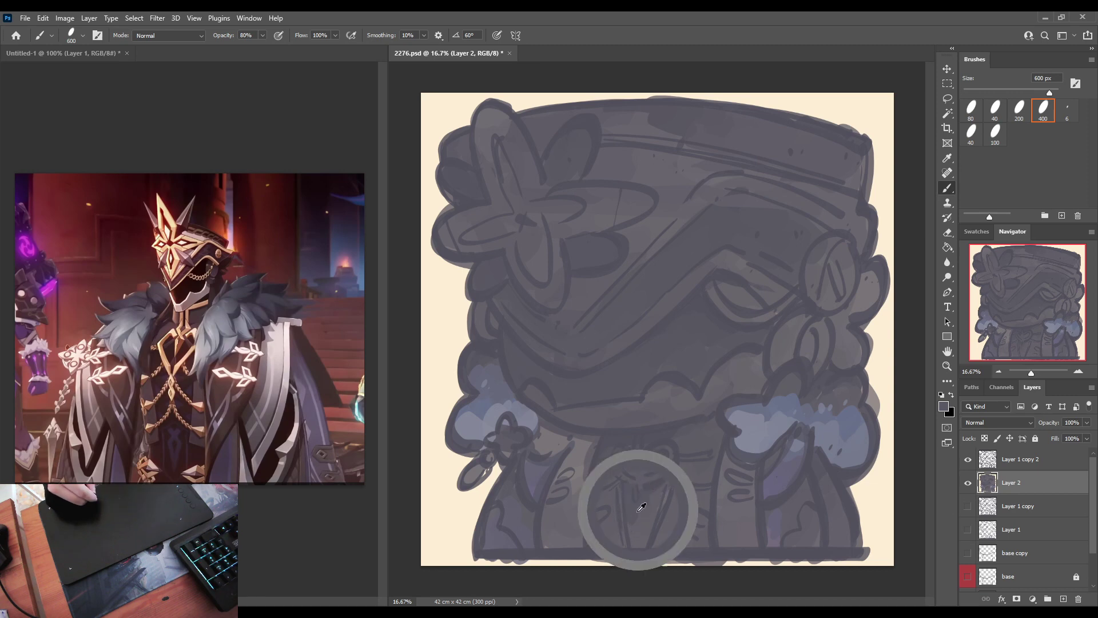
left_click(650, 536, "alt")
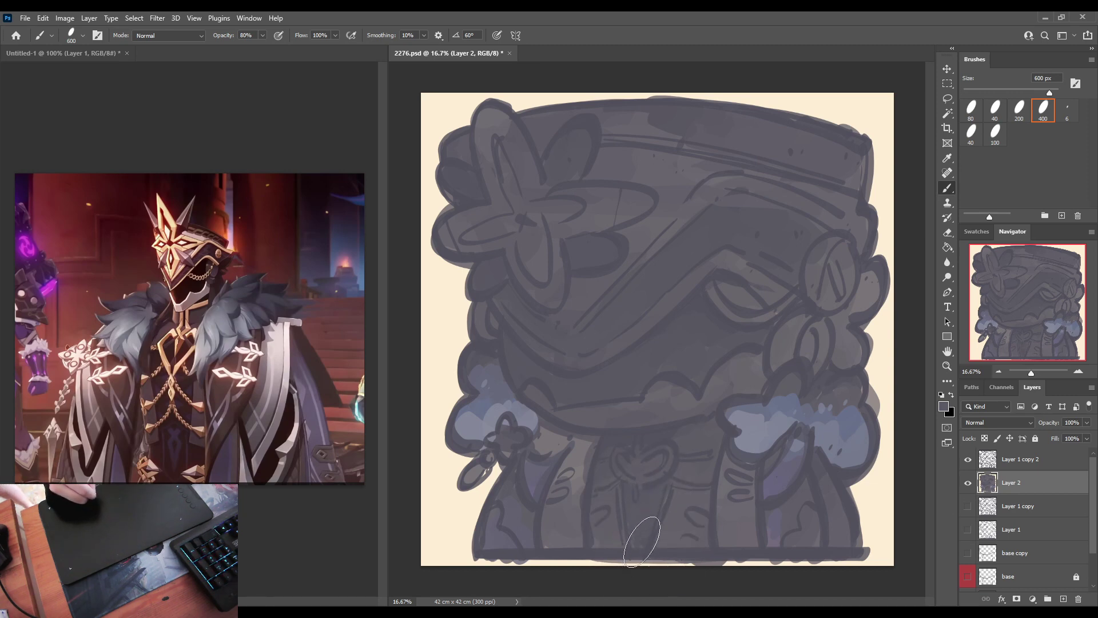
Step: Tint the lower ends of the two inner coat panels with a muted dusty pink blended into their grey
left_click(658, 481, "alt")
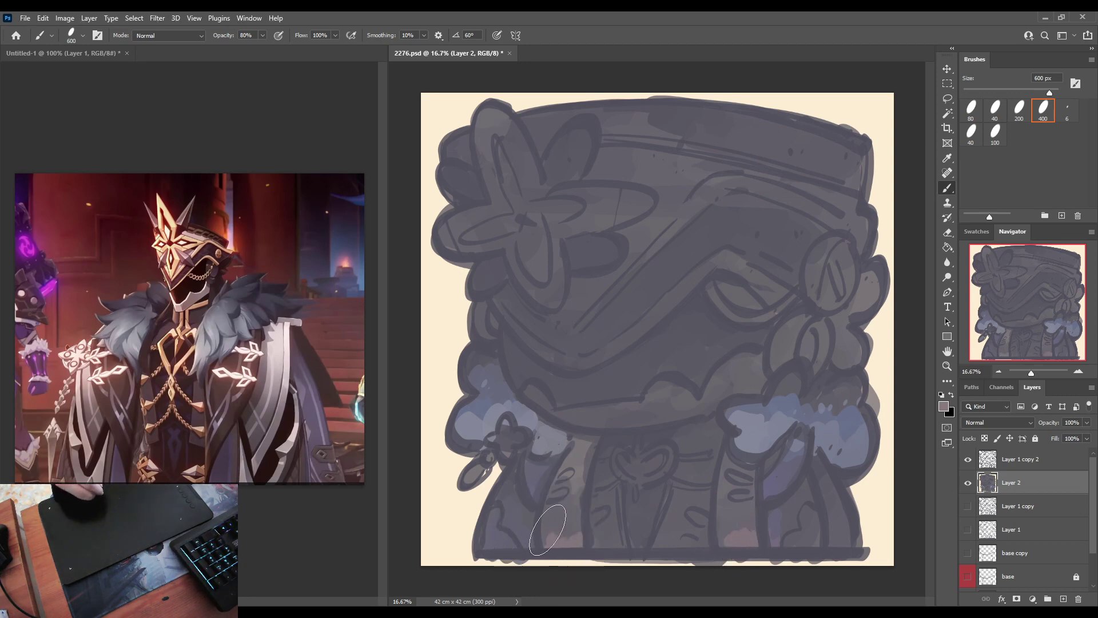
left_click_drag(548, 539, 569, 524)
left_click(557, 524, "alt")
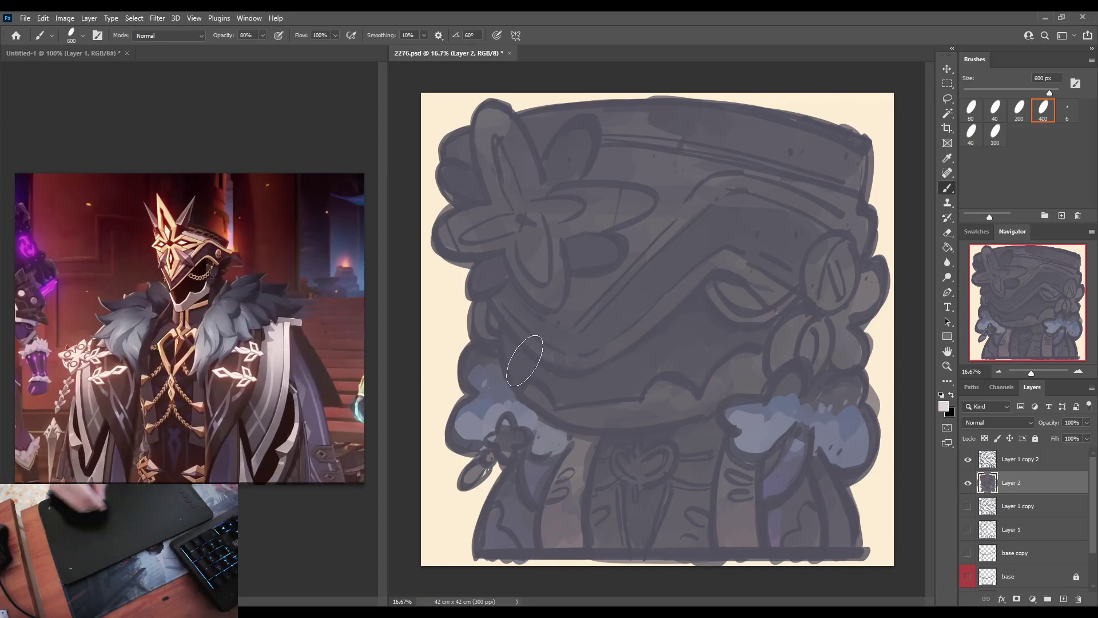
Step: Fill the scalloped band beneath the mask's dark area with a pale pinkish grey sampled from the reference
left_click_drag(525, 386, 541, 402)
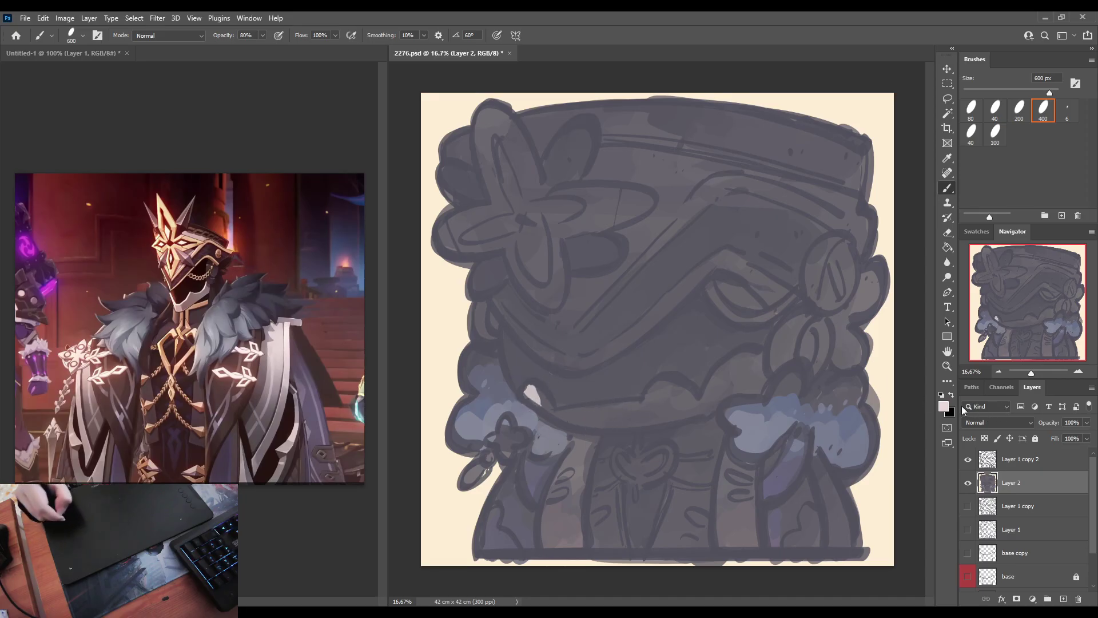
key("i")
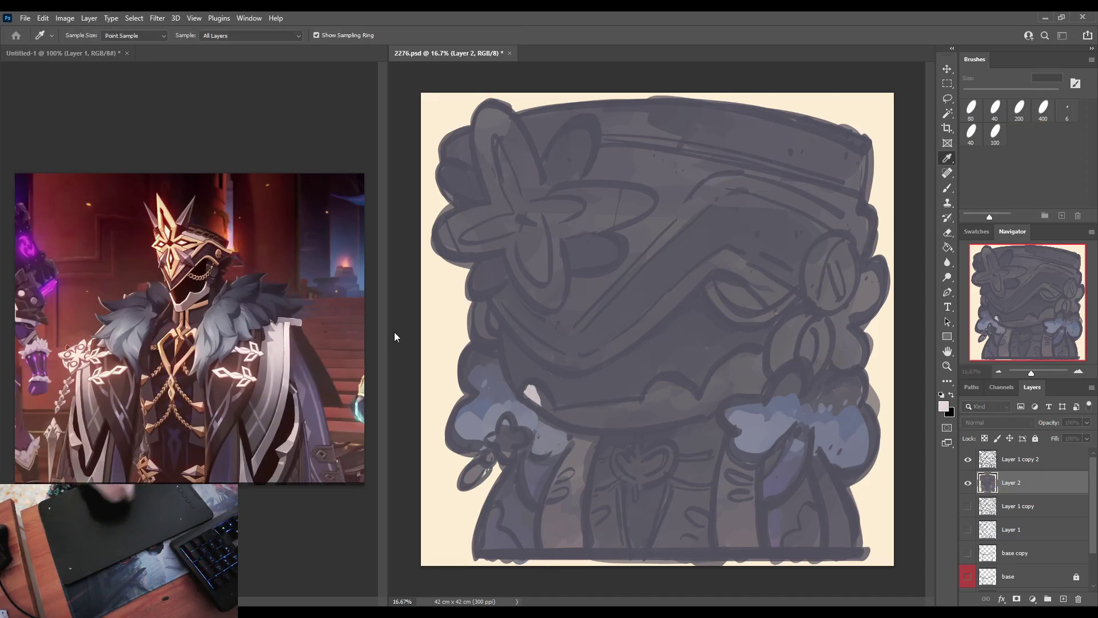
key("b")
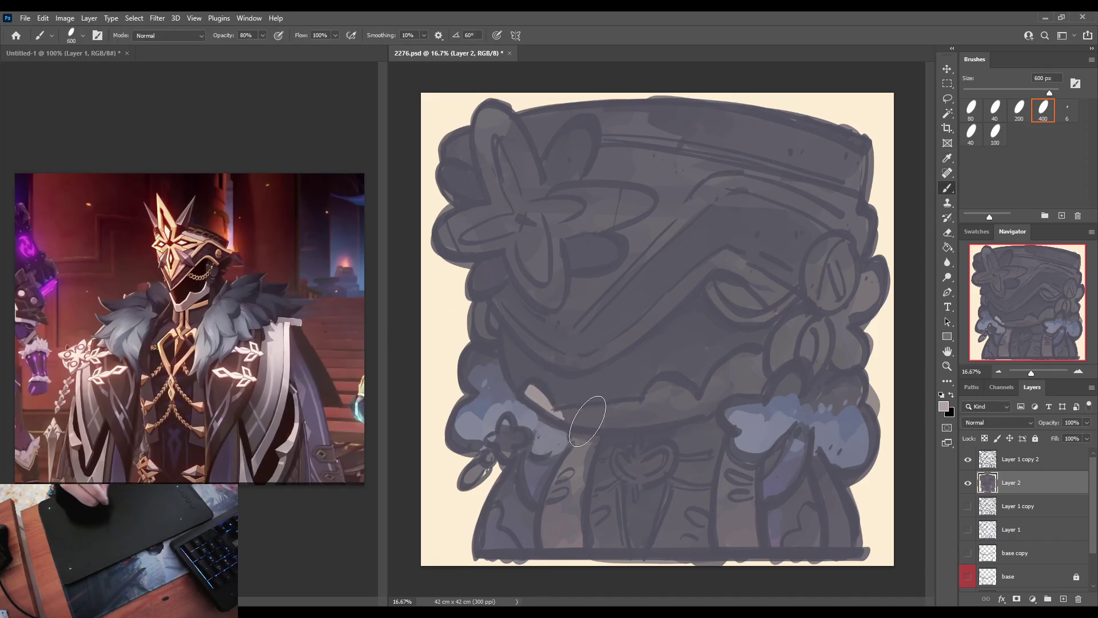
mouse_move(575, 417)
left_mouse_down()
mouse_move(650, 406)
mouse_move(636, 422)
mouse_move(657, 418)
mouse_move(661, 389)
mouse_move(689, 398)
mouse_move(656, 407)
mouse_move(671, 412)
mouse_move(673, 402)
mouse_move(698, 405)
mouse_move(726, 374)
mouse_move(715, 398)
mouse_move(753, 390)
left_mouse_up()
left_click(666, 399, "alt")
left_click_drag(664, 403, 568, 417)
left_click(625, 415, "alt")
left_click(642, 413, "alt")
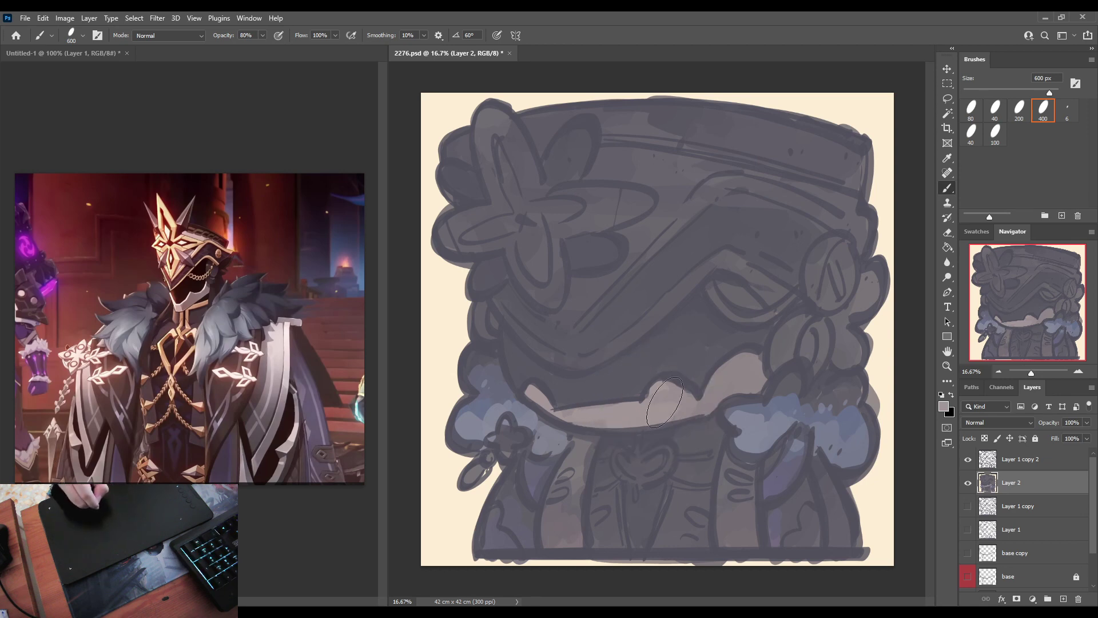
left_click_drag(664, 402, 571, 419)
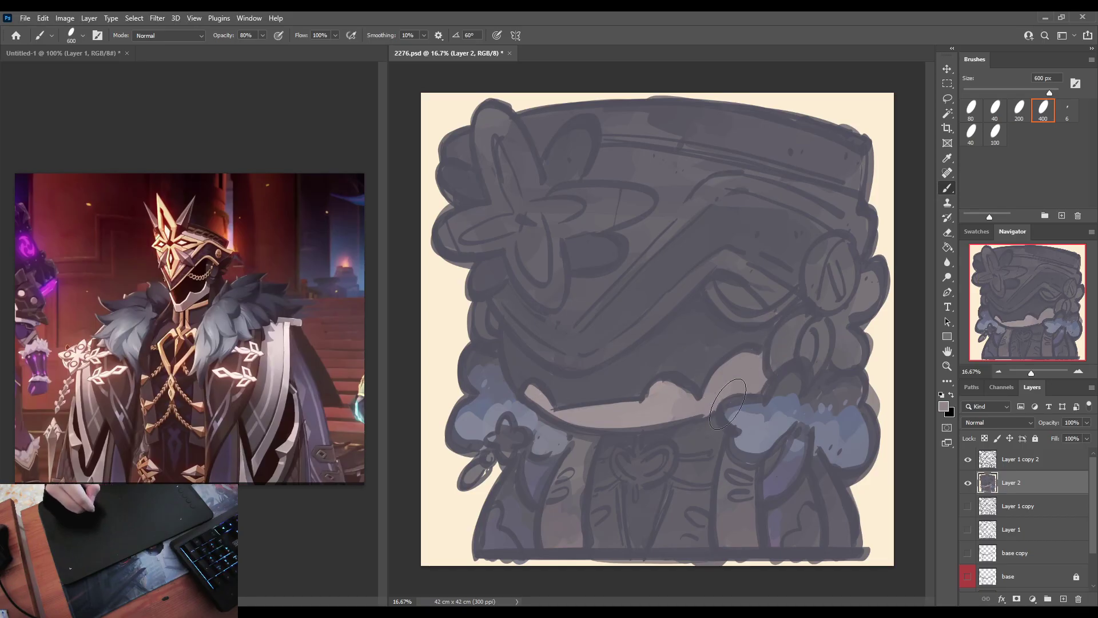
left_click(671, 413, "alt")
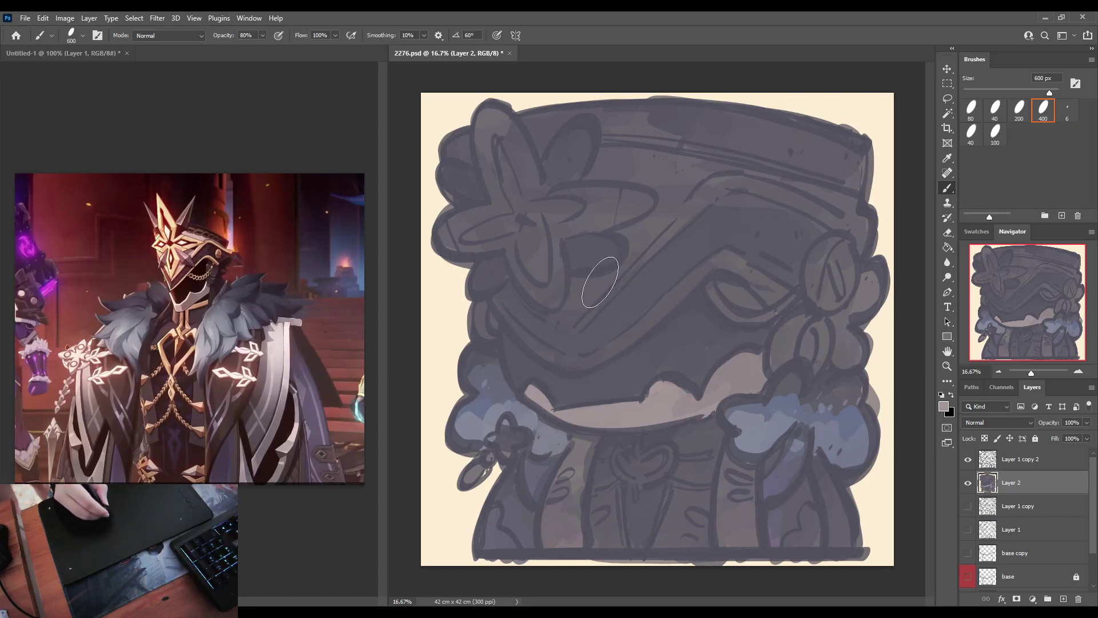
Step: On Layer 2, paint the small flower pendant and the leaf marks on the coat lapels pale pinkish grey
left_click(990, 464)
key("e")
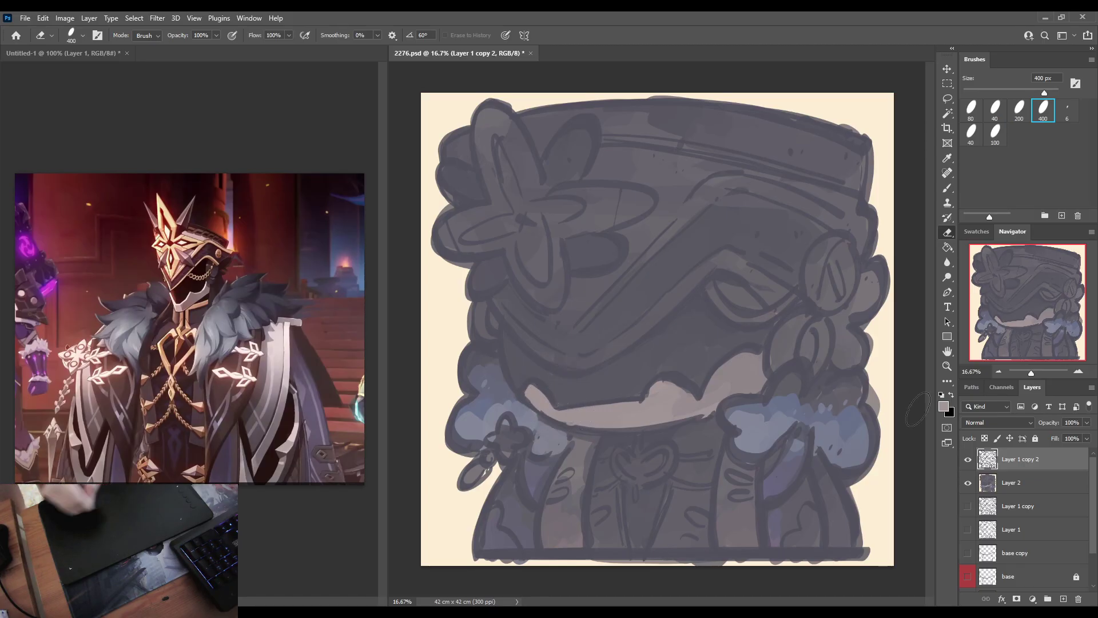
left_click(1000, 490)
key("b")
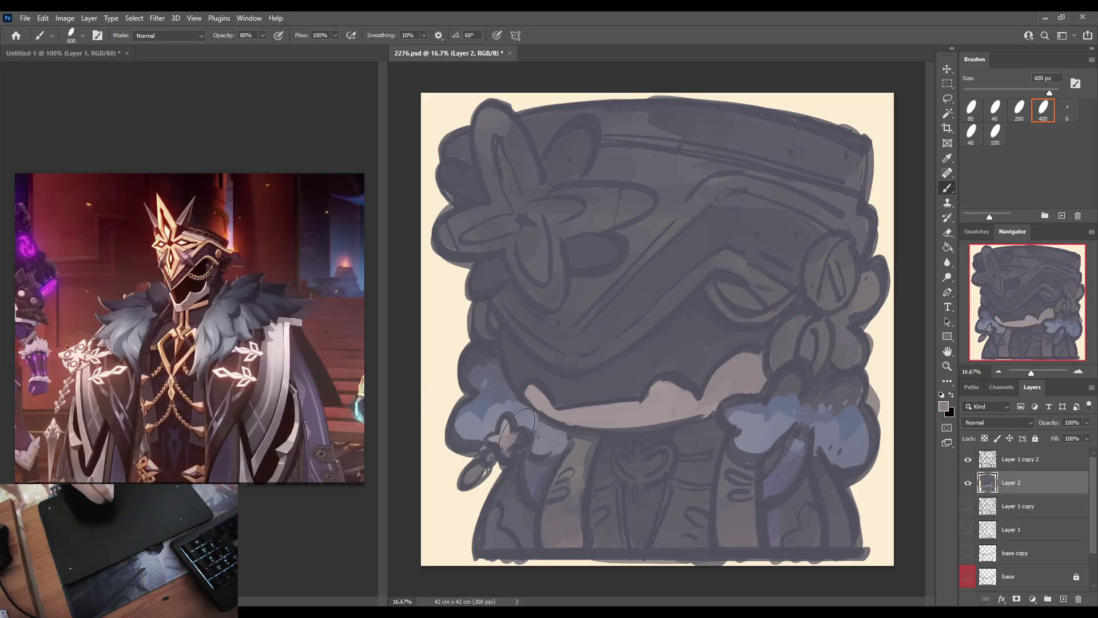
left_click(507, 433, "alt")
left_click(505, 426, "alt")
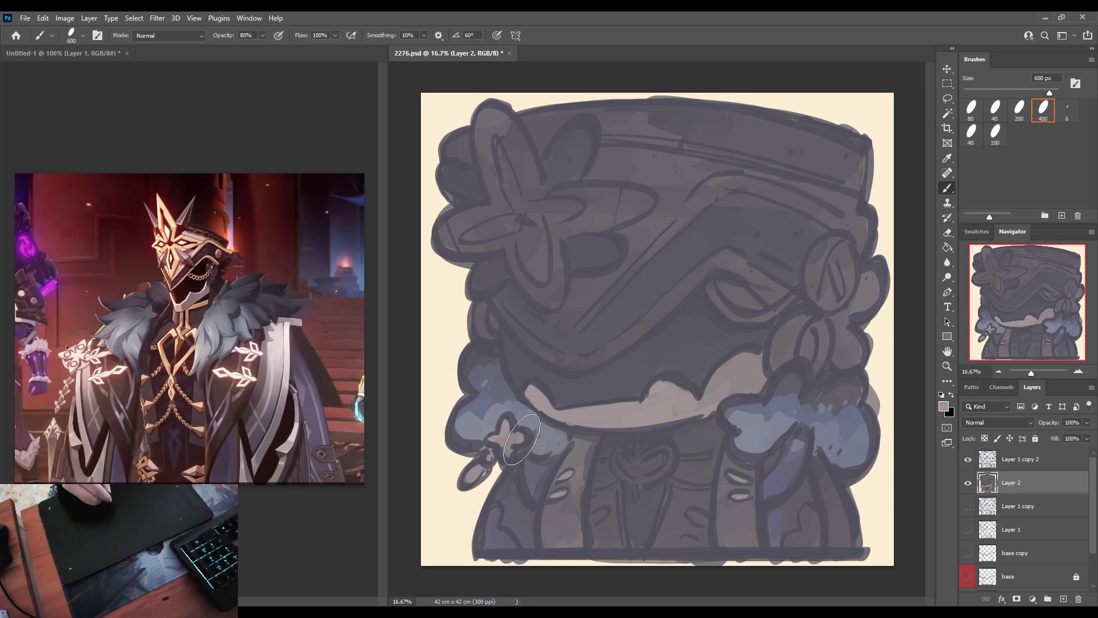
Step: Sample a darker grey as the painting colour for shading the pale scalloped band
key("i")
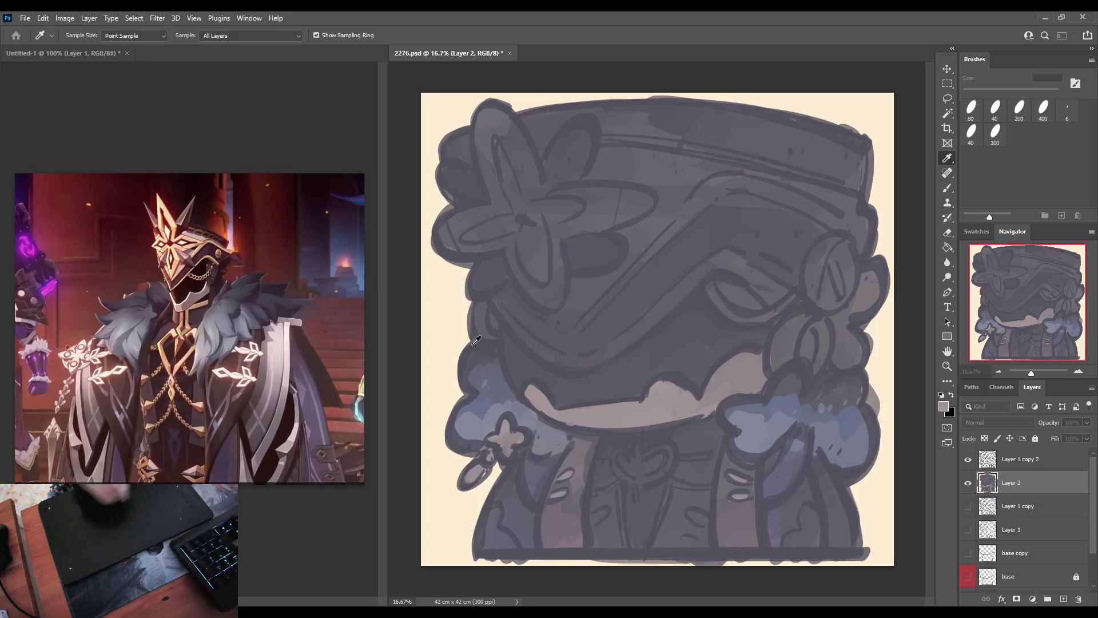
key("b")
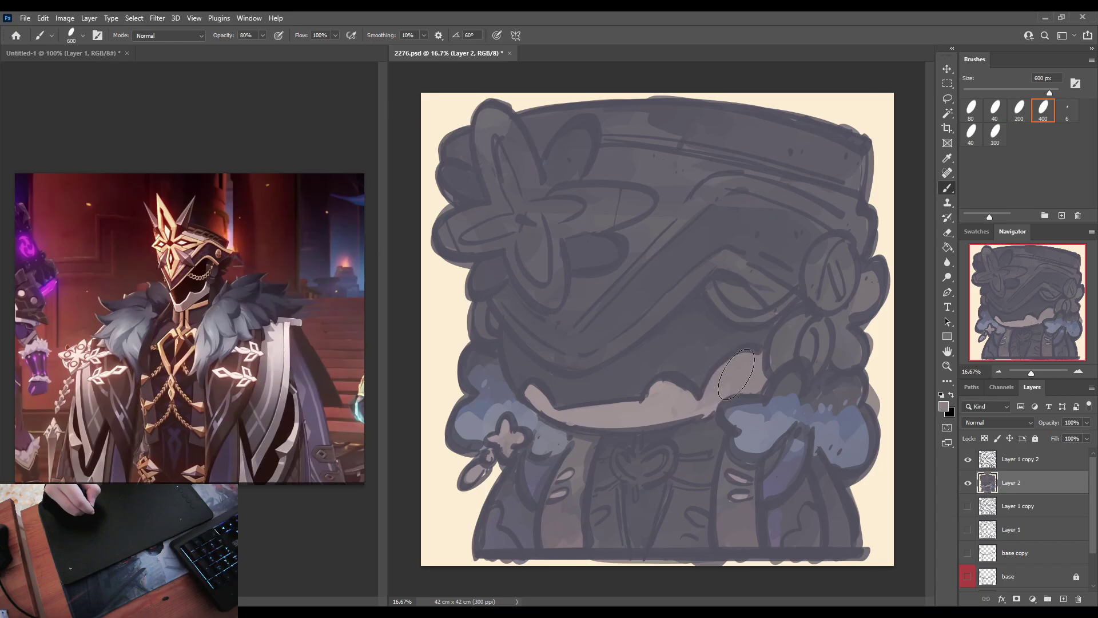
key("x")
left_click(752, 360)
key("i")
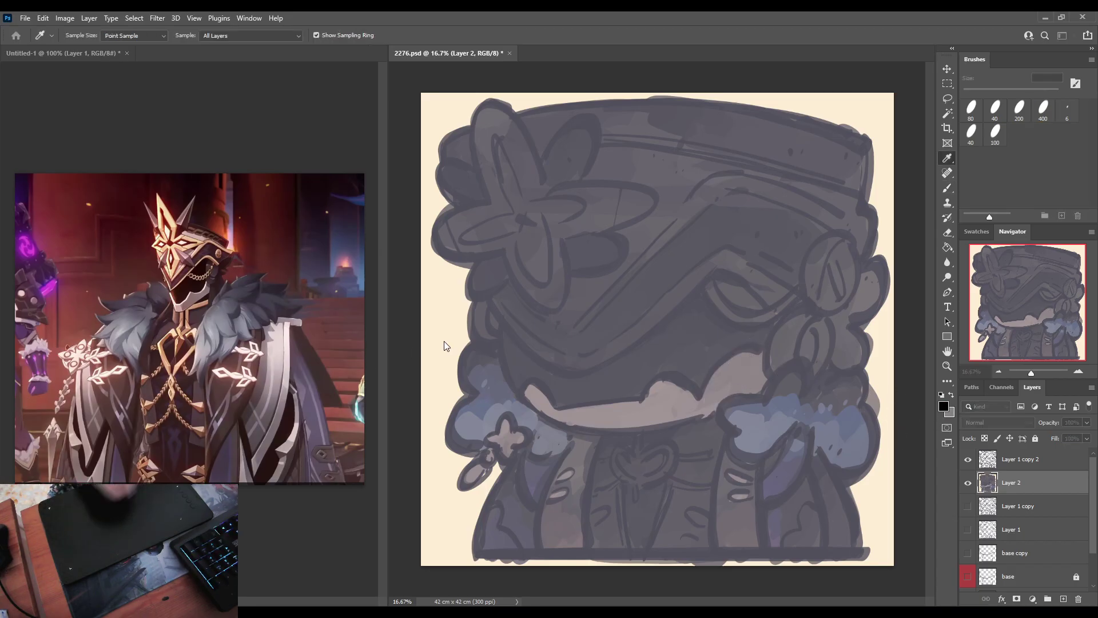
key("Return")
mouse_move(533, 408)
left_mouse_down()
mouse_move(581, 424)
mouse_move(730, 396)
left_mouse_up()
key("ctrl+z")
mouse_move(528, 403)
left_mouse_down()
mouse_move(626, 423)
mouse_move(740, 389)
left_mouse_up()
key("ctrl+z")
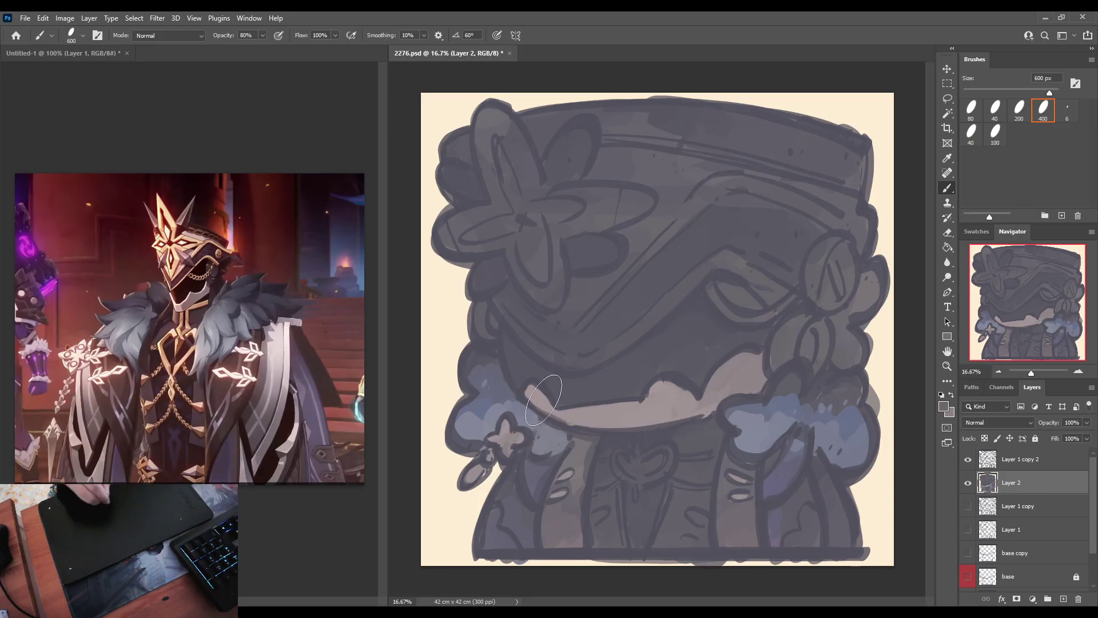
mouse_move(531, 411)
left_mouse_down()
mouse_move(661, 421)
mouse_move(750, 380)
left_mouse_up()
key("ctrl+z")
Step: Shade the lower edge of the pale scalloped band with the darker grey from end to end
mouse_move(539, 418)
left_mouse_down()
mouse_move(658, 427)
mouse_move(733, 403)
mouse_move(711, 411)
mouse_move(751, 377)
left_mouse_up()
left_click(748, 366, "alt")
left_click(756, 364, "alt")
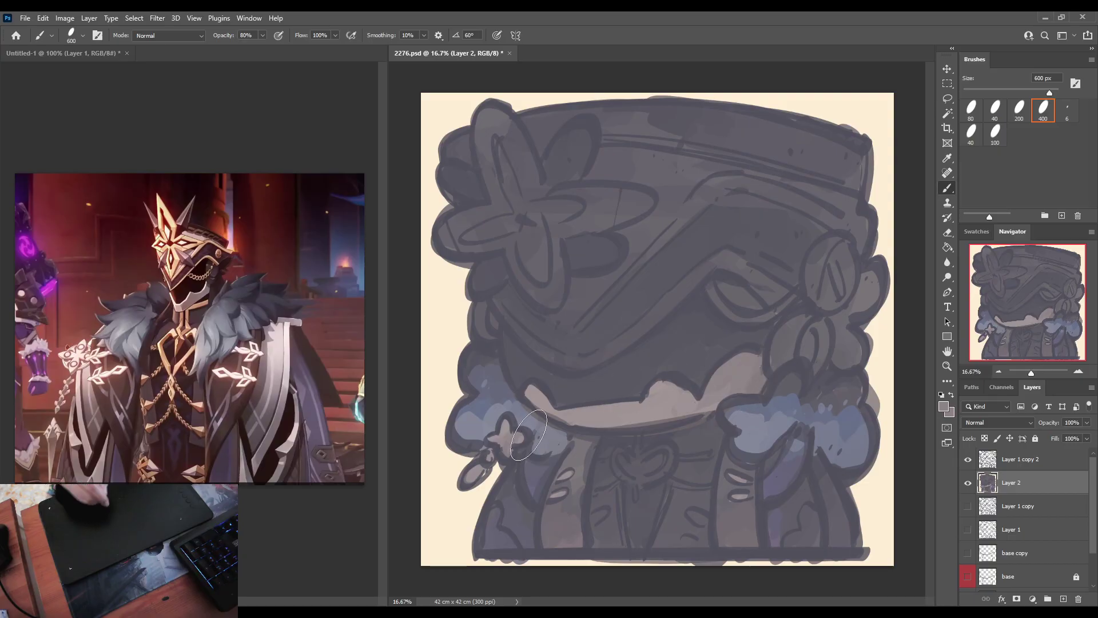
left_click(658, 411, "alt")
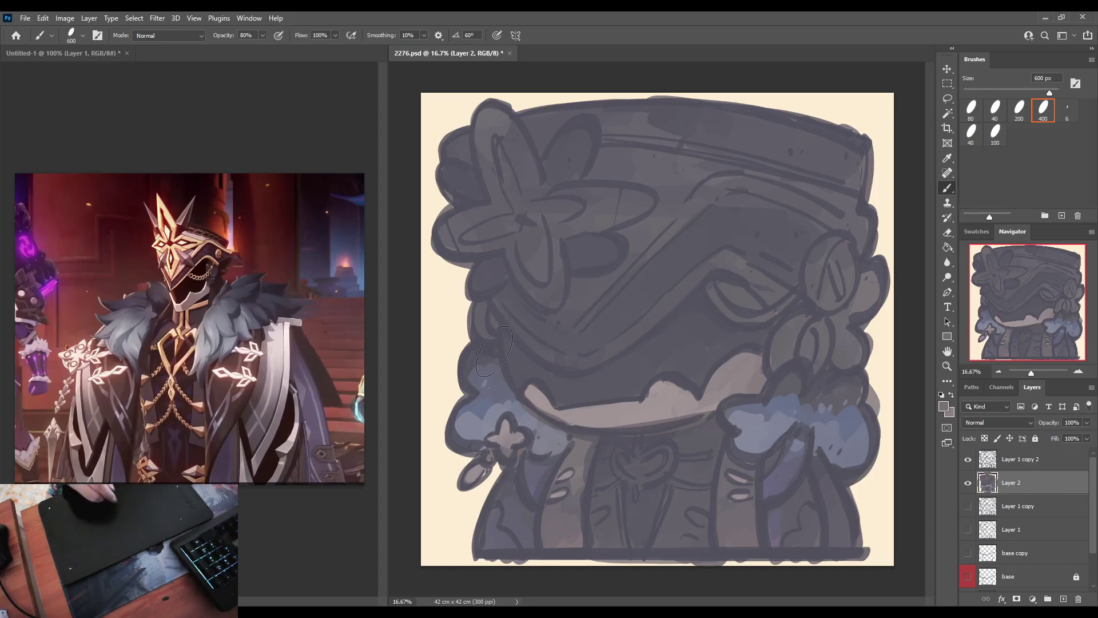
Step: Paint the mask's upper panel below the hat band and the curved motifs on both outer coat panels with the sampled pale pinkish grey
left_click(619, 416, "alt")
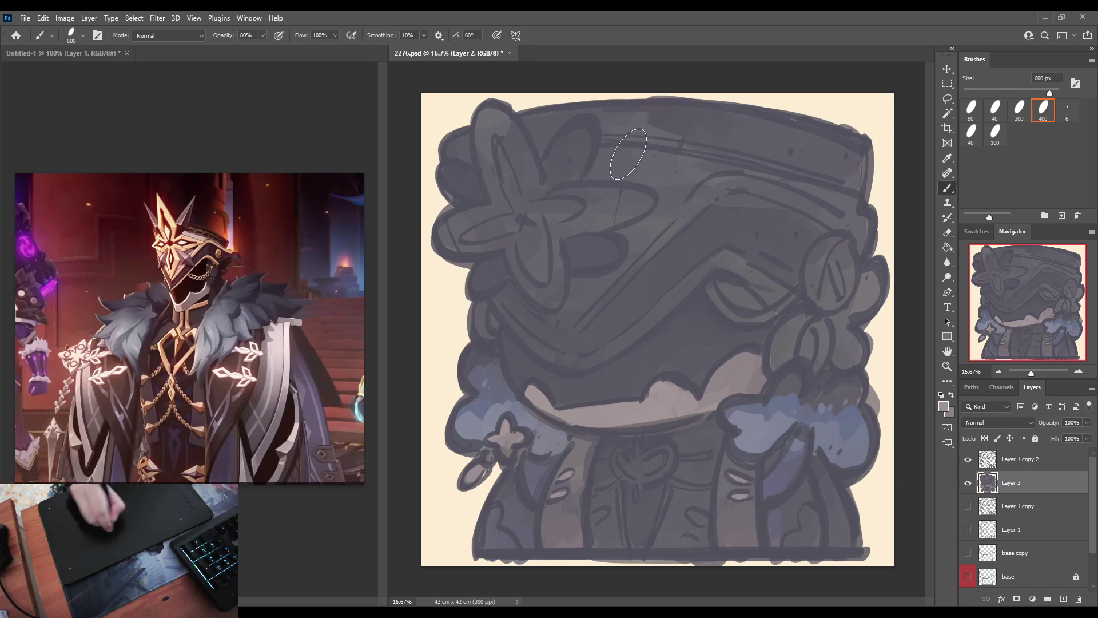
mouse_move(606, 147)
left_mouse_down()
mouse_move(598, 169)
mouse_move(665, 188)
left_mouse_up()
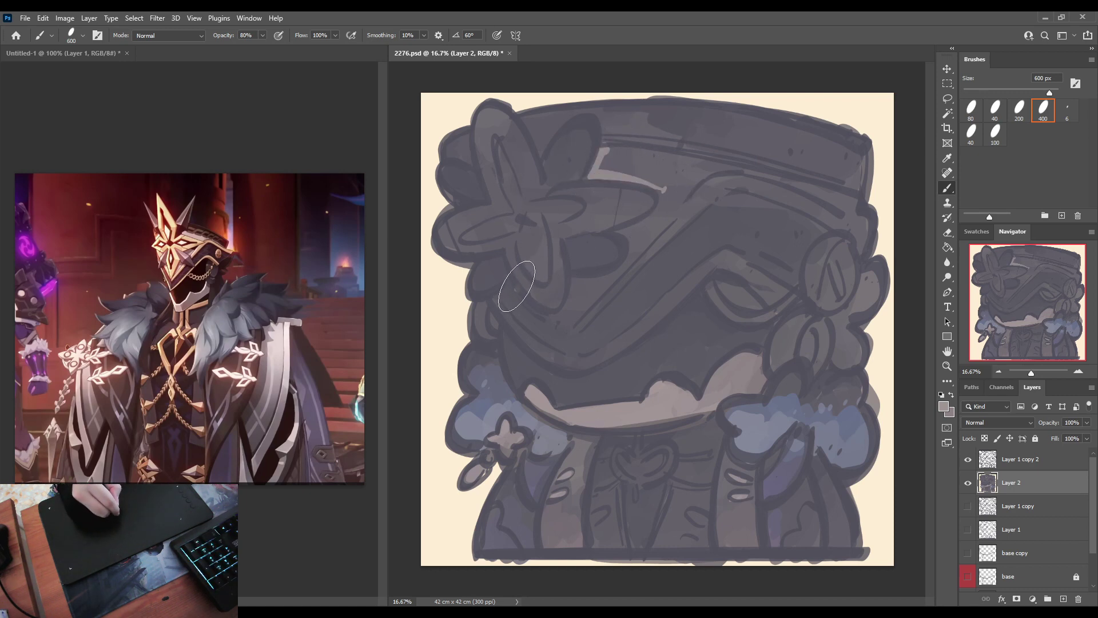
mouse_move(552, 319)
left_mouse_down()
mouse_move(576, 279)
mouse_move(569, 312)
mouse_move(686, 199)
mouse_move(624, 236)
mouse_move(632, 244)
mouse_move(667, 193)
mouse_move(614, 254)
mouse_move(652, 239)
mouse_move(633, 162)
mouse_move(610, 157)
mouse_move(688, 156)
mouse_move(608, 163)
mouse_move(657, 182)
mouse_move(711, 173)
left_mouse_up()
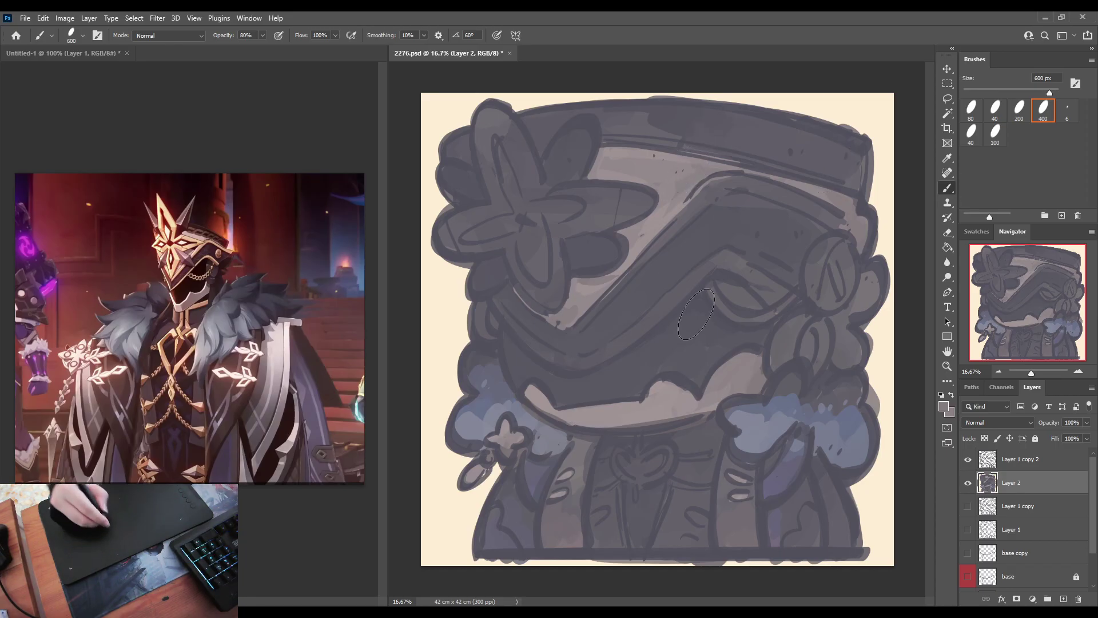
left_click(675, 396, "alt")
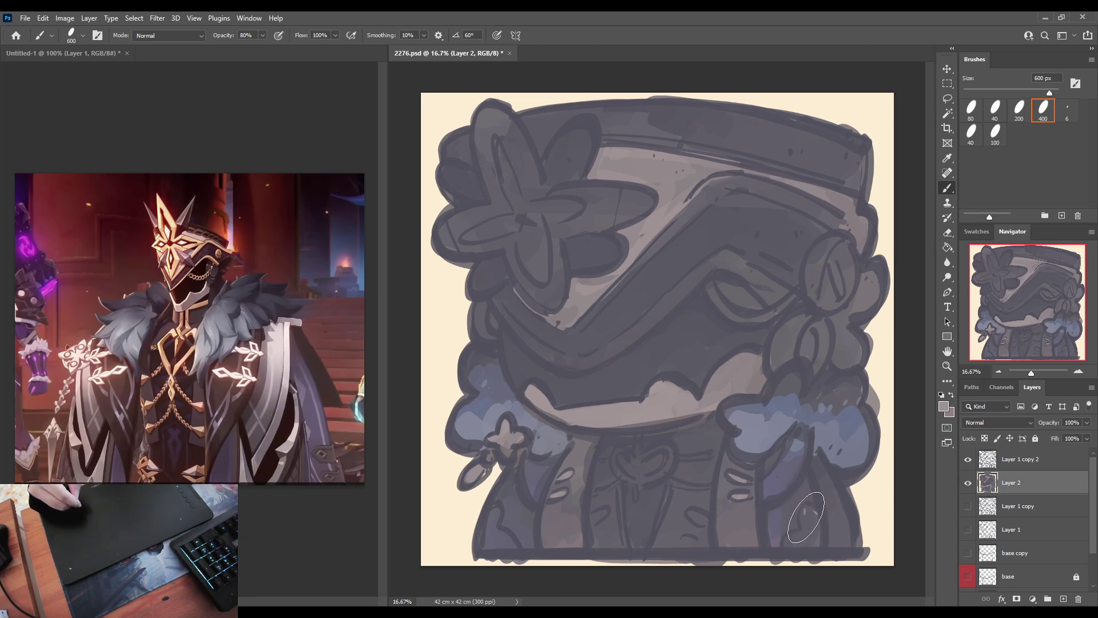
left_click_drag(814, 514, 790, 542)
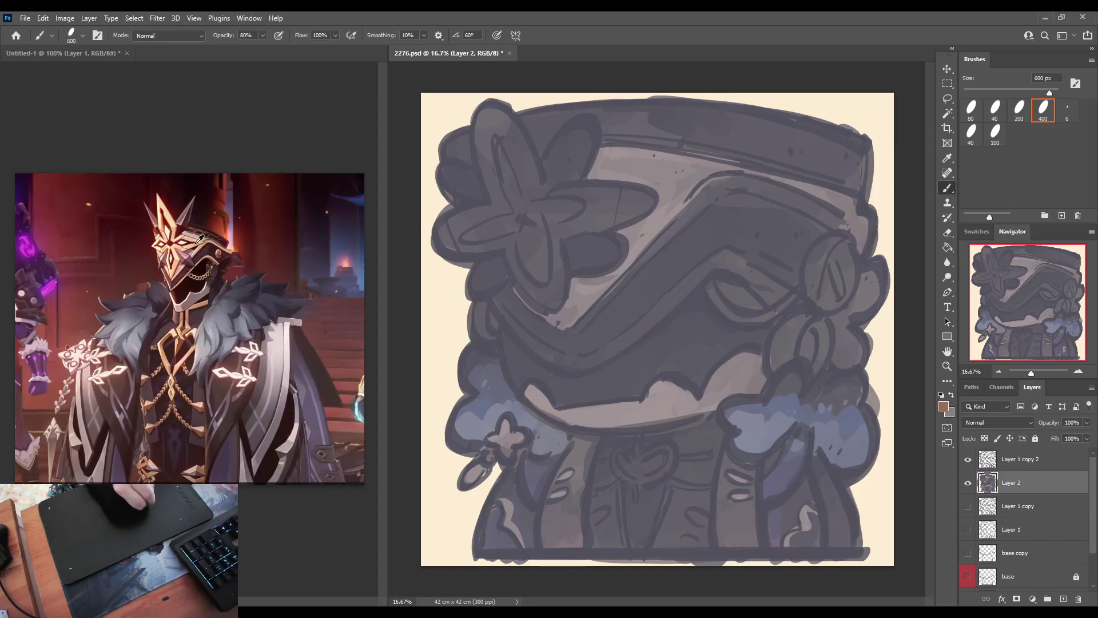
Step: Sample a light gold from the reference and fill the front petals of the large flower ornament with it
left_click(176, 361, "alt")
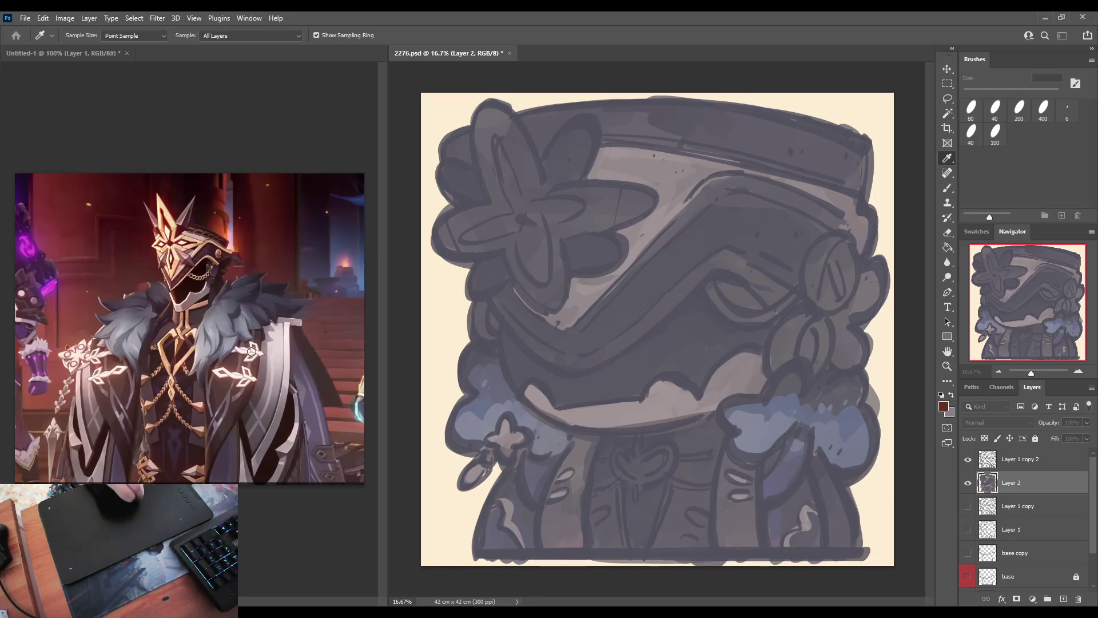
left_click(450, 324, "alt")
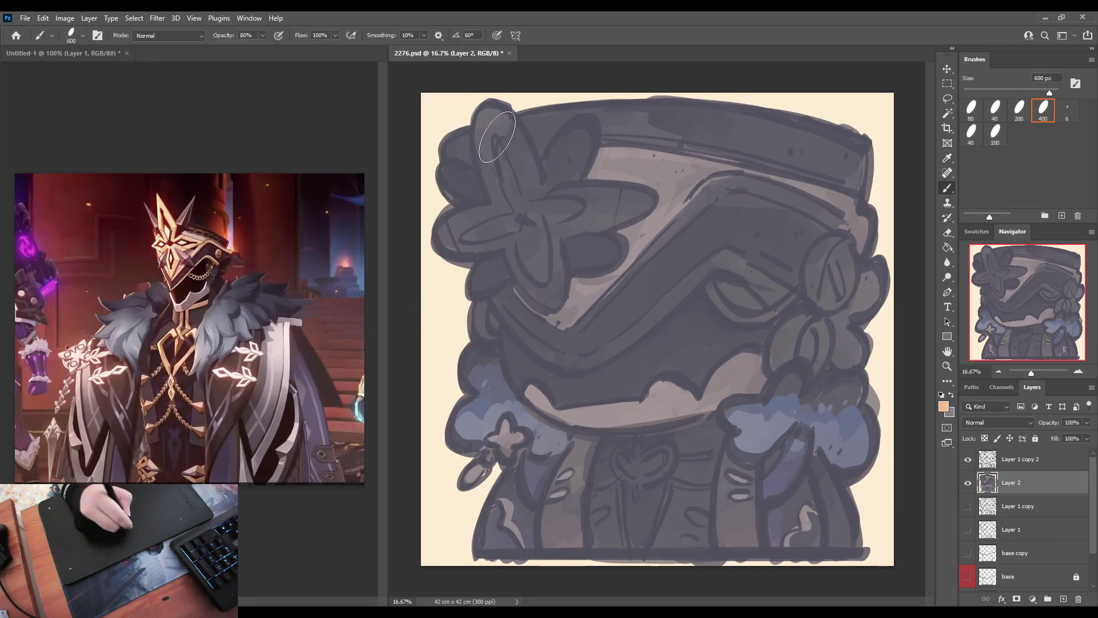
mouse_move(496, 137)
left_mouse_down()
mouse_move(506, 162)
mouse_move(508, 136)
mouse_move(494, 120)
mouse_move(511, 152)
mouse_move(491, 226)
mouse_move(456, 236)
mouse_move(512, 238)
mouse_move(529, 275)
mouse_move(551, 283)
mouse_move(531, 211)
mouse_move(620, 211)
mouse_move(558, 212)
left_mouse_up()
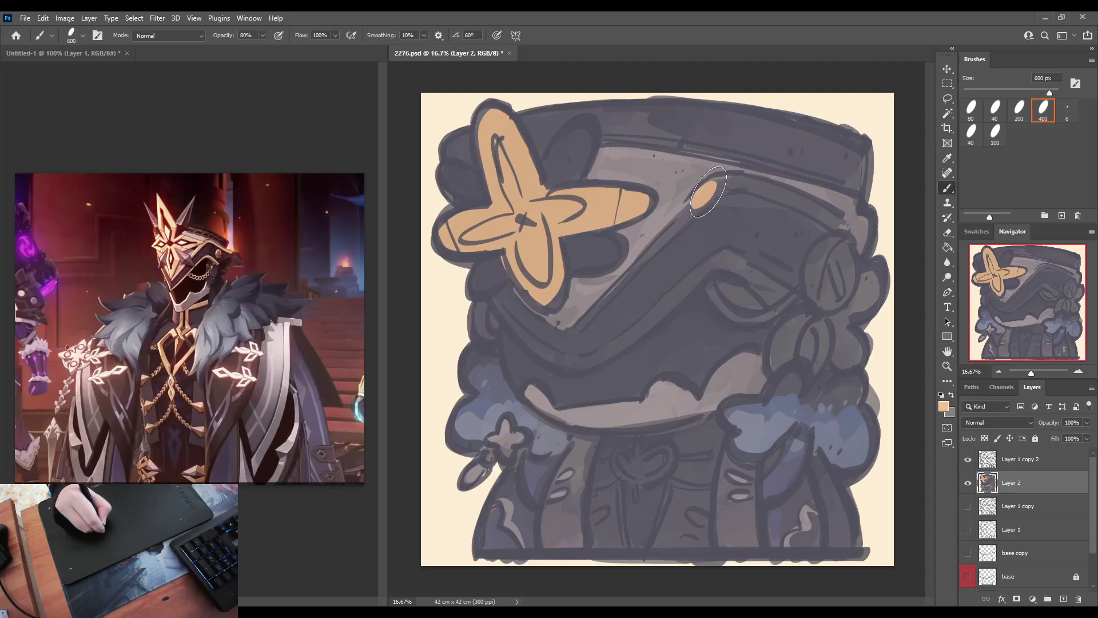
Step: Paint the mask's upper and lower angled trims and the round side ornament in gold
mouse_move(716, 182)
left_mouse_down()
mouse_move(571, 324)
mouse_move(709, 193)
mouse_move(571, 327)
left_mouse_up()
key("ctrl+z")
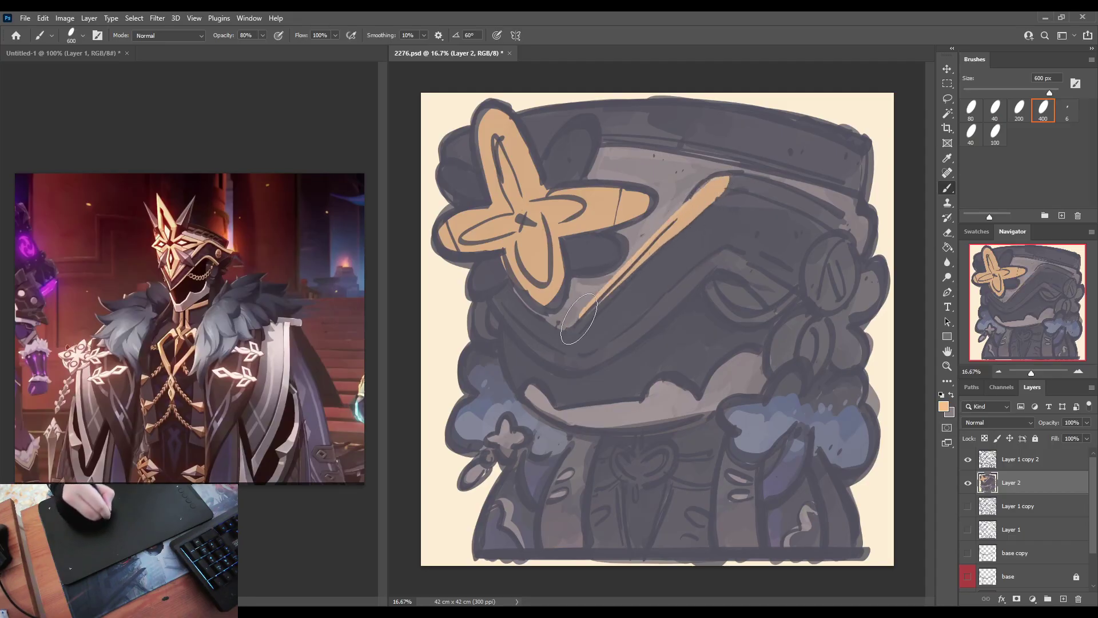
left_click_drag(512, 287, 558, 325)
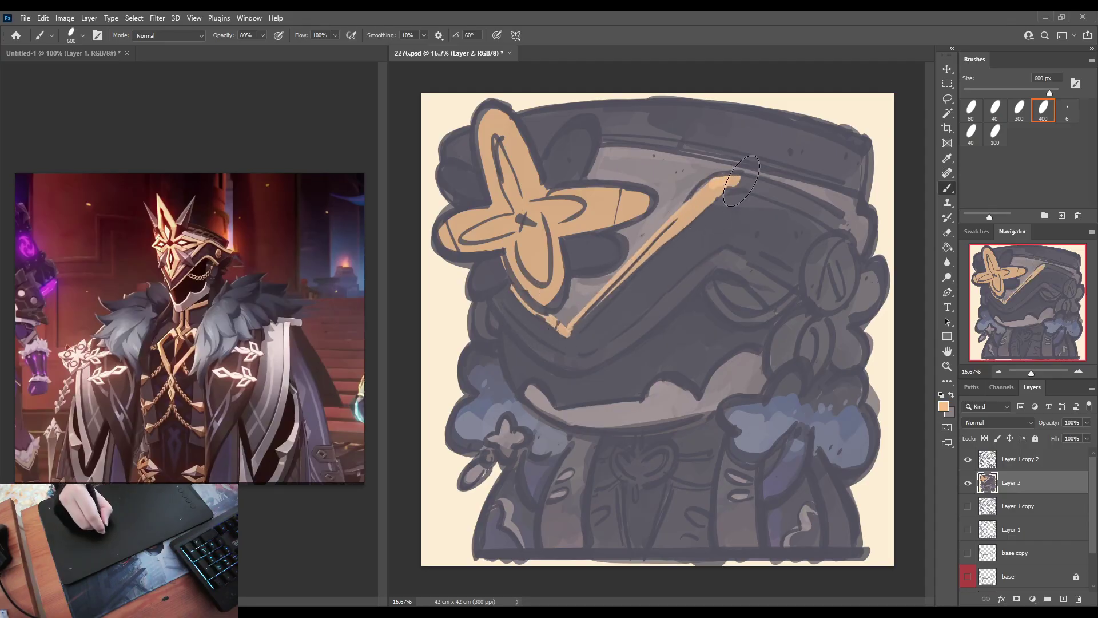
left_click_drag(725, 178, 846, 224)
mouse_move(494, 300)
left_mouse_down()
mouse_move(548, 356)
mouse_move(581, 367)
mouse_move(722, 268)
left_mouse_up()
key("ctrl+z")
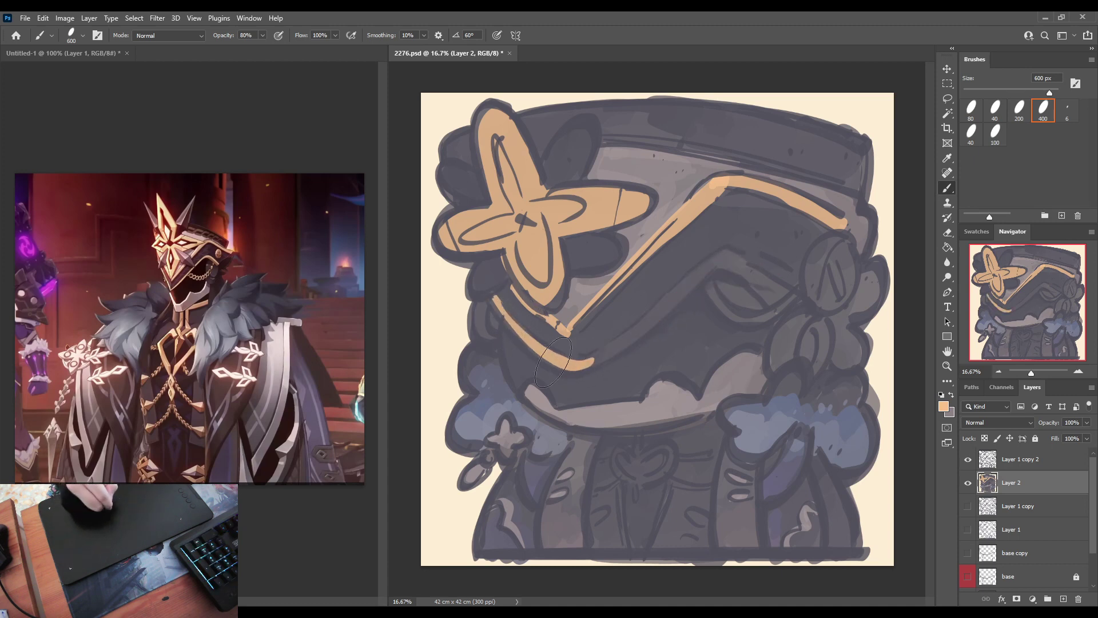
mouse_move(578, 366)
left_mouse_down()
mouse_move(718, 264)
mouse_move(793, 279)
mouse_move(775, 369)
left_mouse_up()
key("ctrl+z")
mouse_move(829, 241)
left_mouse_down()
mouse_move(841, 269)
mouse_move(821, 297)
mouse_move(851, 283)
left_mouse_up()
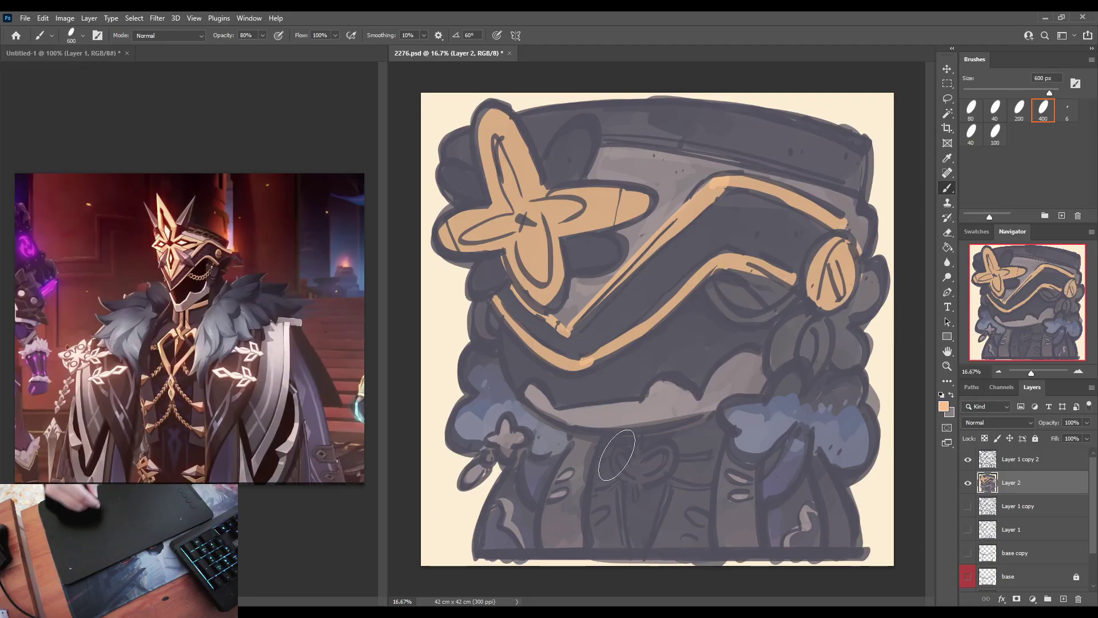
Step: Paint the chest bow, its cords and the clothing ornaments gold, and outline the curved loop under the mask's lower trim
mouse_move(625, 450)
left_mouse_down()
mouse_move(644, 473)
mouse_move(646, 454)
mouse_move(664, 448)
mouse_move(668, 485)
mouse_move(655, 525)
mouse_move(637, 527)
mouse_move(622, 488)
mouse_move(630, 540)
mouse_move(601, 488)
mouse_move(684, 479)
mouse_move(673, 476)
mouse_move(714, 487)
mouse_move(679, 457)
mouse_move(718, 451)
left_mouse_up()
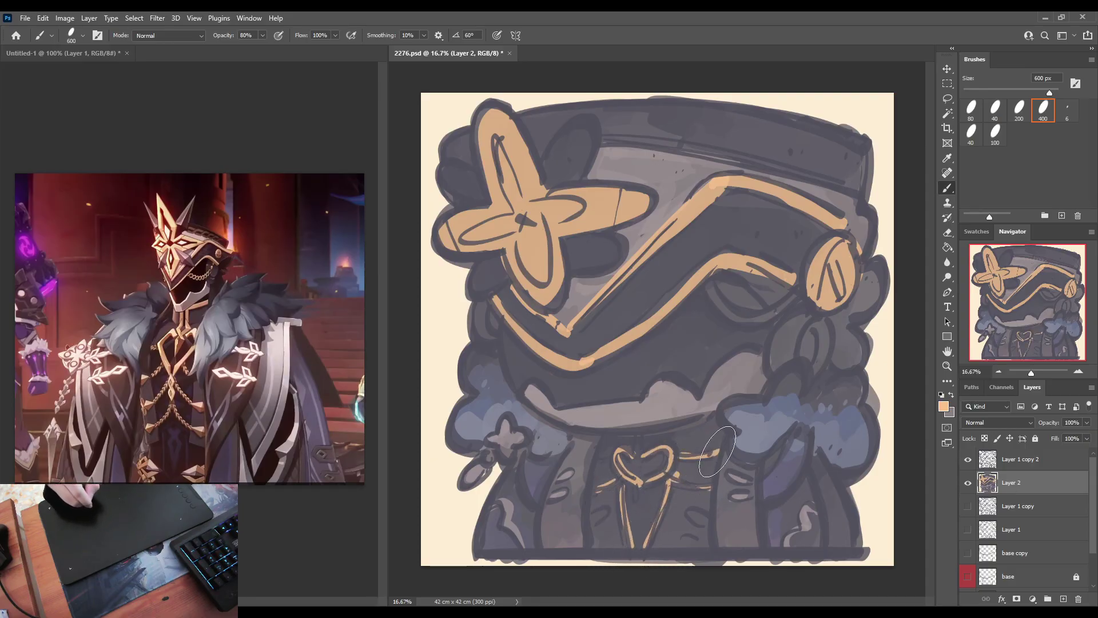
mouse_move(677, 481)
left_mouse_down()
mouse_move(710, 485)
mouse_move(704, 523)
mouse_move(690, 510)
mouse_move(697, 543)
left_mouse_up()
left_click_drag(600, 514, 593, 523)
mouse_move(612, 459)
left_mouse_down()
mouse_move(601, 461)
mouse_move(620, 455)
left_mouse_up()
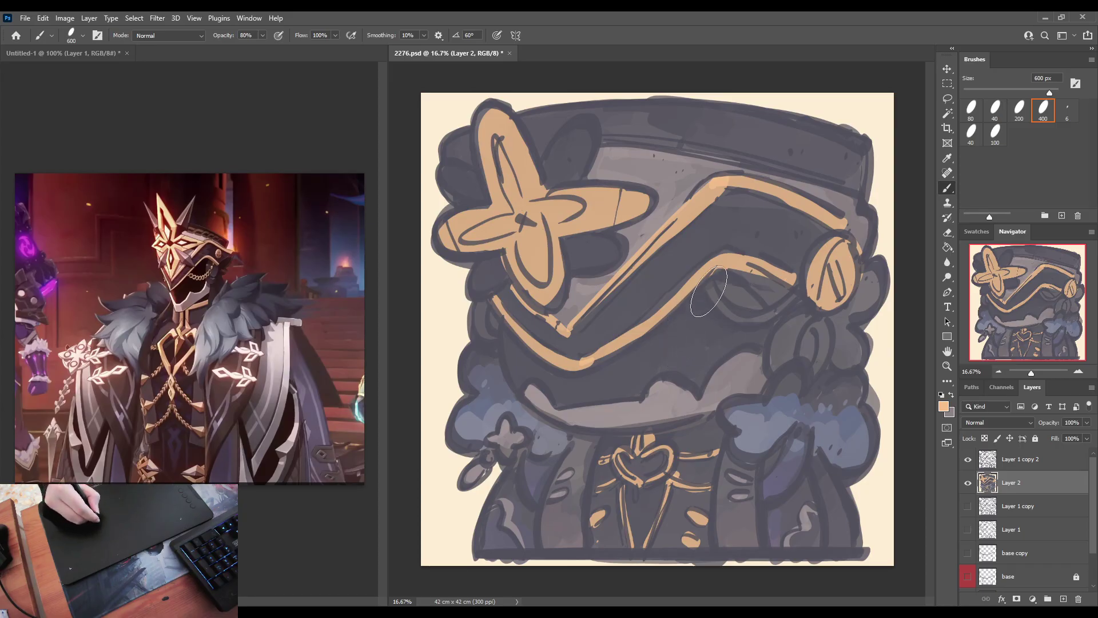
mouse_move(709, 283)
left_mouse_down()
mouse_move(740, 317)
mouse_move(795, 289)
left_mouse_up()
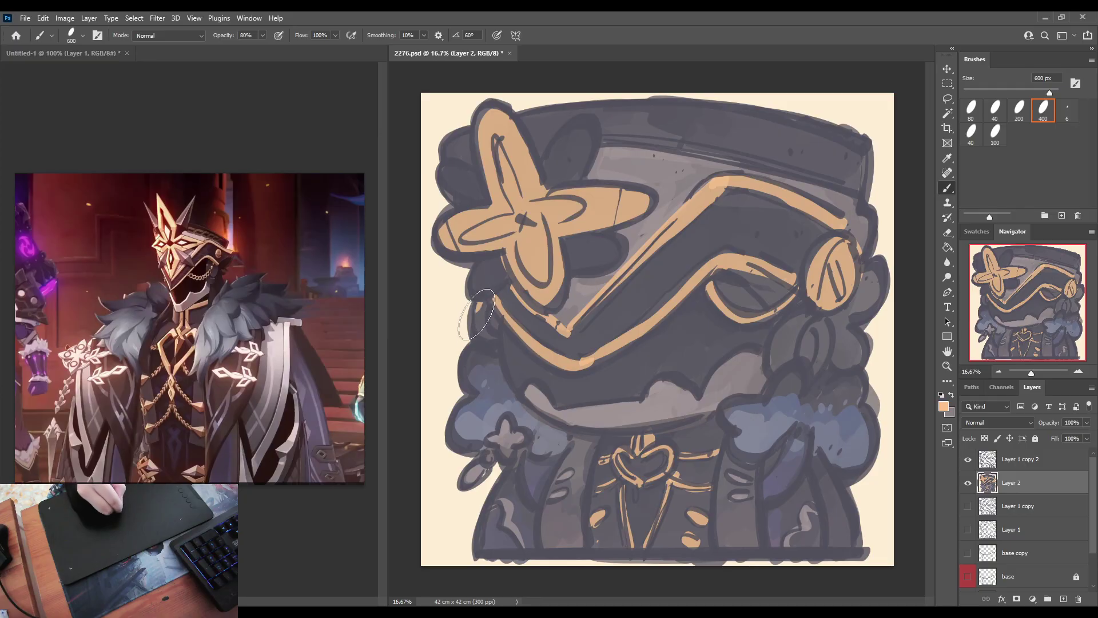
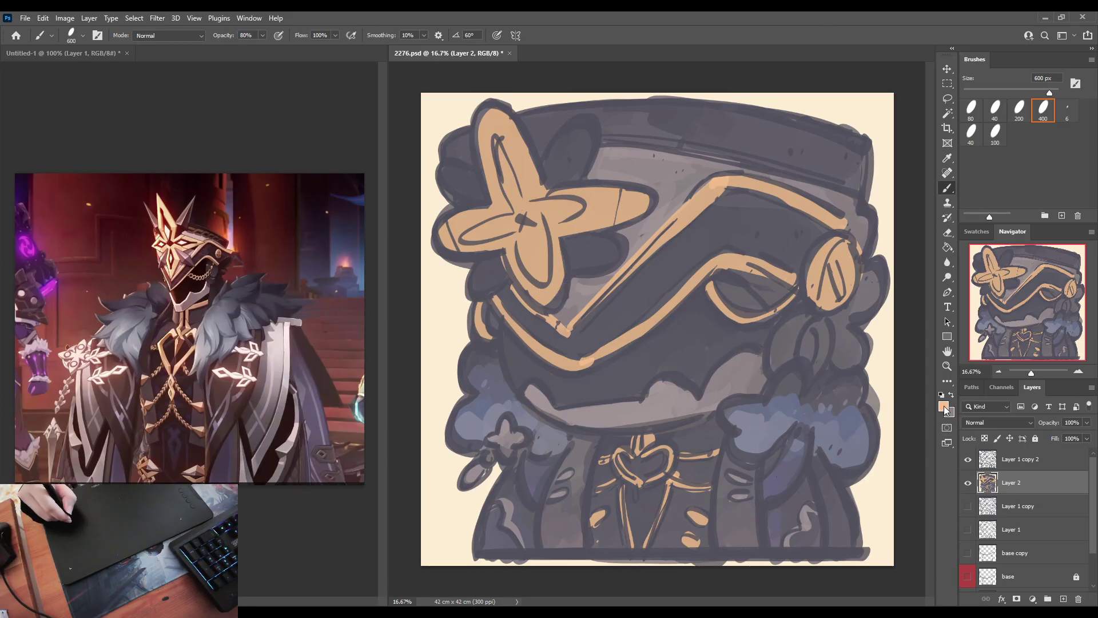
Step: Sample a reddish orange from the reference and shade the flower's side petals and the mask's upper trim just below the flower
key("i")
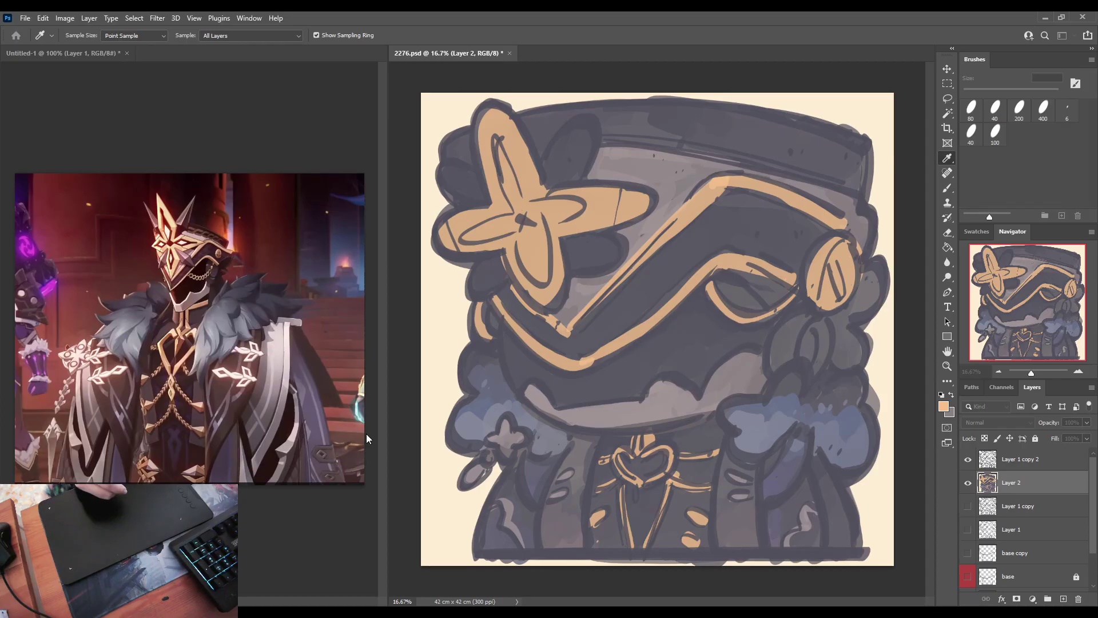
key("Return")
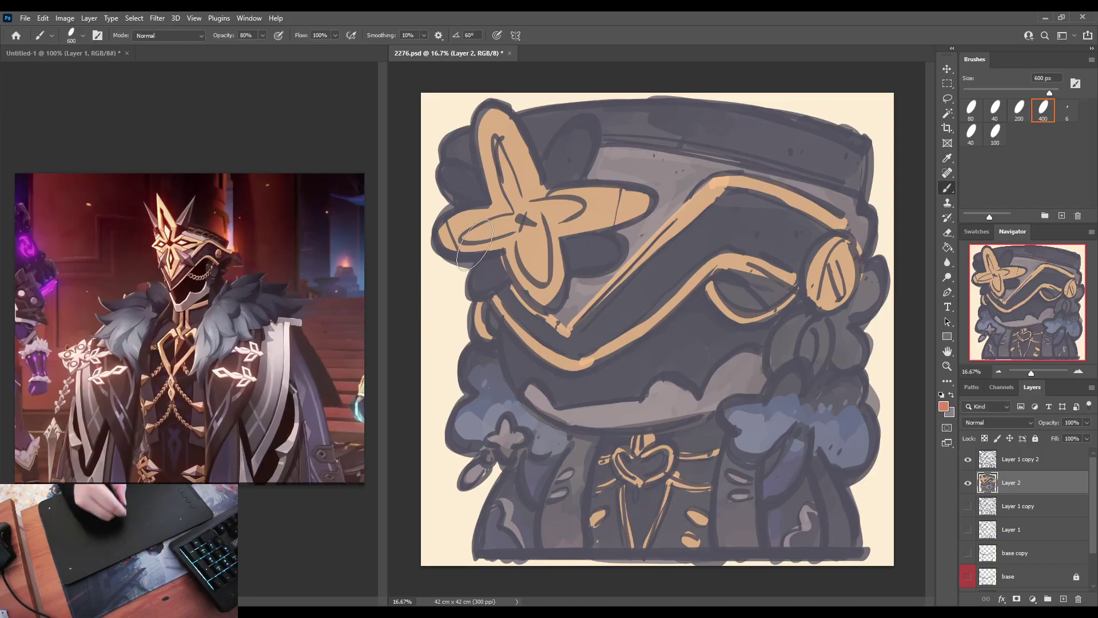
left_click_drag(437, 228, 461, 242)
mouse_move(543, 230)
left_mouse_down()
mouse_move(629, 203)
mouse_move(577, 220)
left_mouse_up()
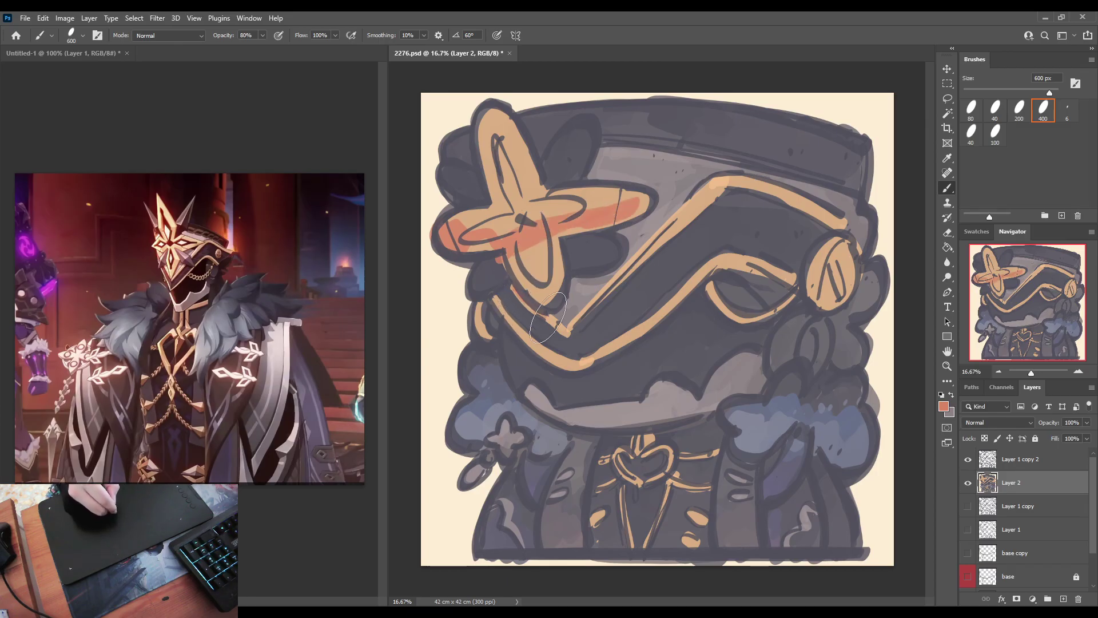
left_click_drag(548, 317, 498, 307)
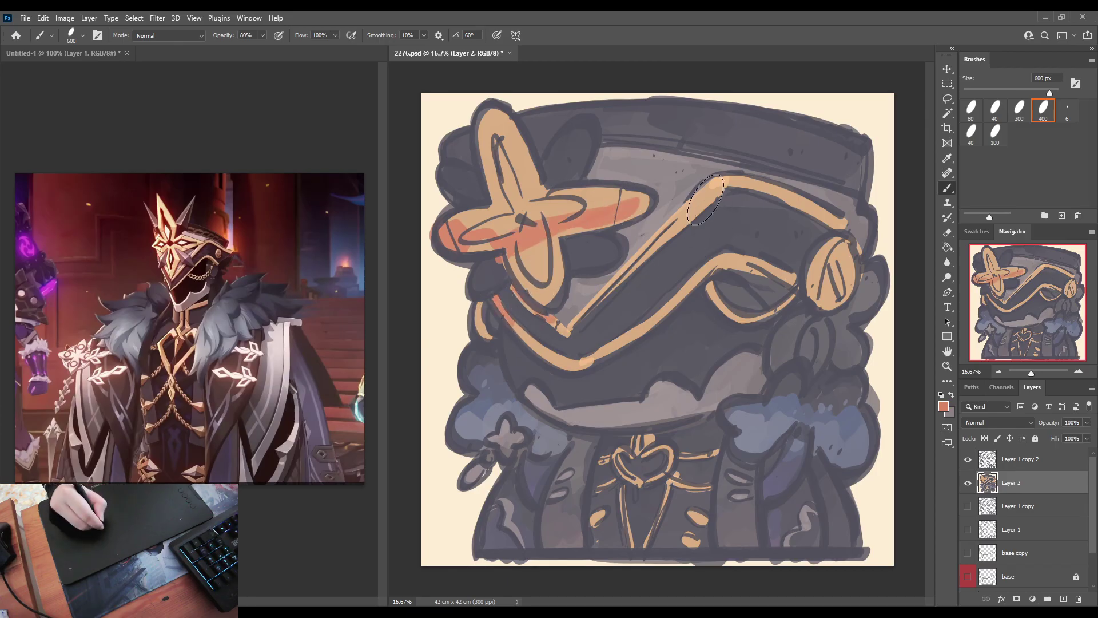
Step: Shade the upper trim's peak, the round side ornament and the outer end of the mask's lower trim in reddish orange
mouse_move(712, 192)
left_mouse_down()
mouse_move(721, 179)
mouse_move(676, 233)
left_mouse_up()
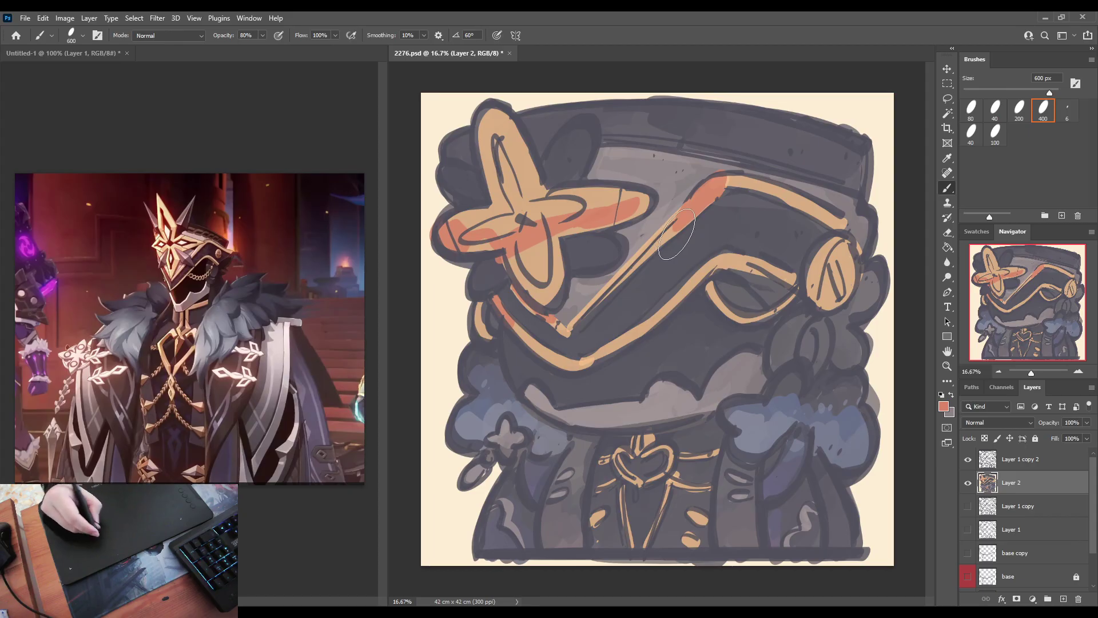
mouse_move(843, 266)
left_mouse_down()
mouse_move(845, 235)
mouse_move(835, 257)
left_mouse_up()
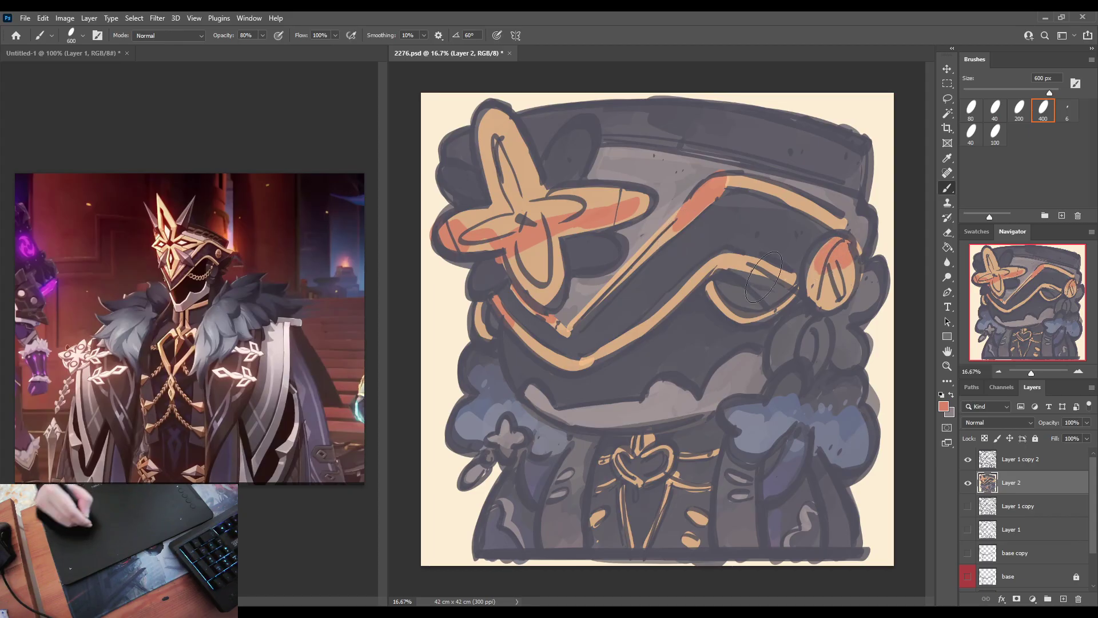
mouse_move(751, 269)
left_mouse_down()
mouse_move(792, 278)
mouse_move(783, 280)
left_mouse_up()
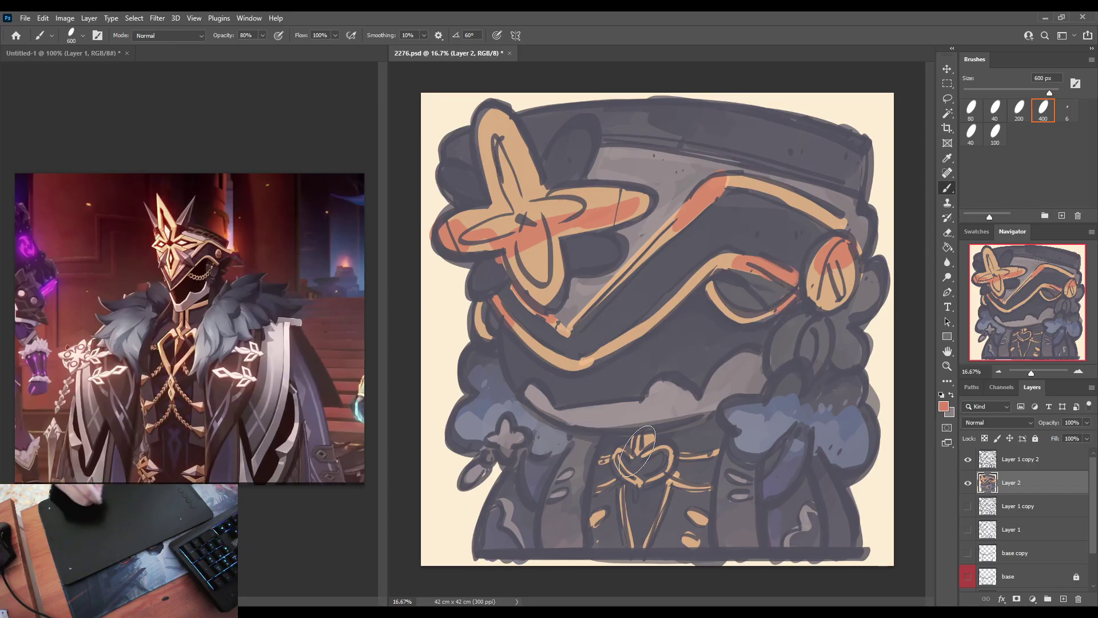
Step: Add orange shading to the chest bow and cords, the lower trim's corner and the tips of the flower's upper and lower petals
left_click_drag(648, 438, 636, 445)
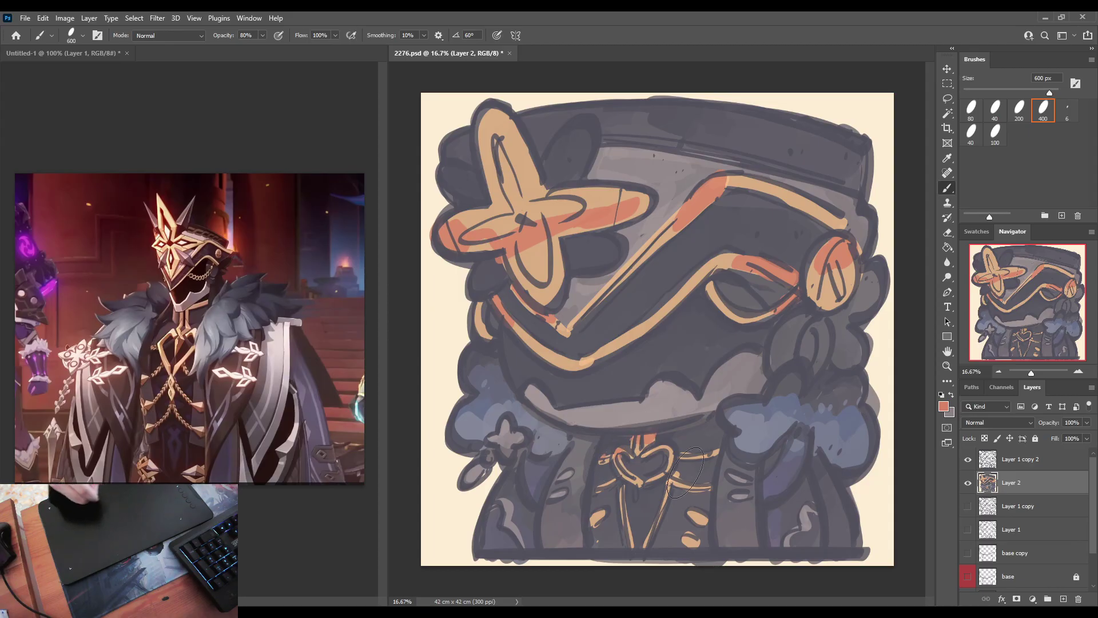
left_click_drag(706, 490, 701, 491)
mouse_move(654, 536)
left_mouse_down()
mouse_move(664, 512)
mouse_move(653, 531)
mouse_move(626, 529)
left_mouse_up()
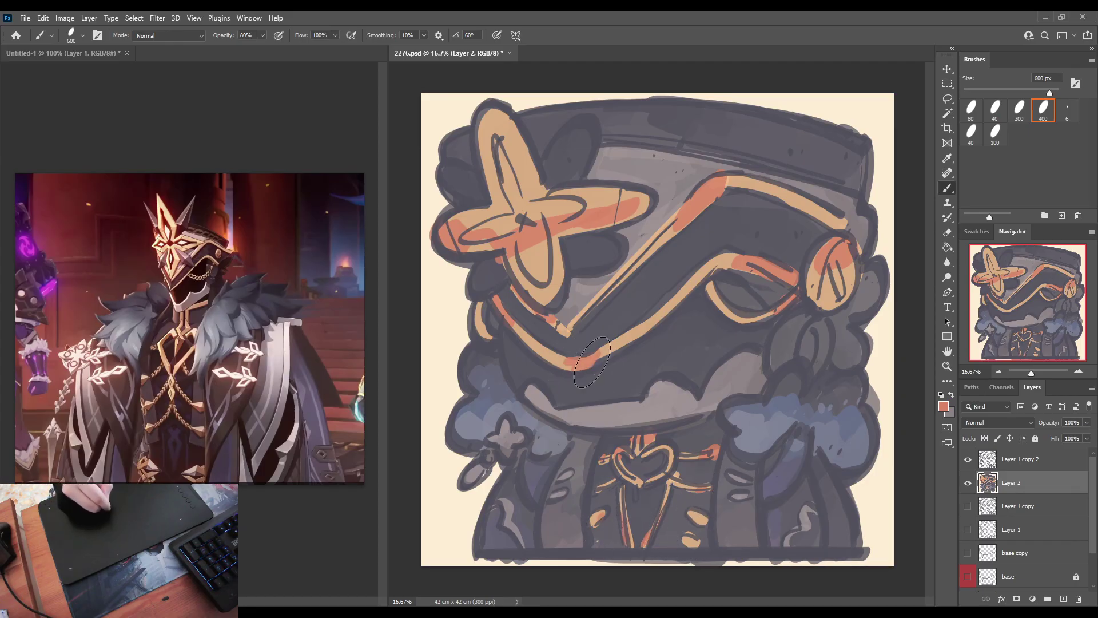
left_click_drag(536, 272, 541, 286)
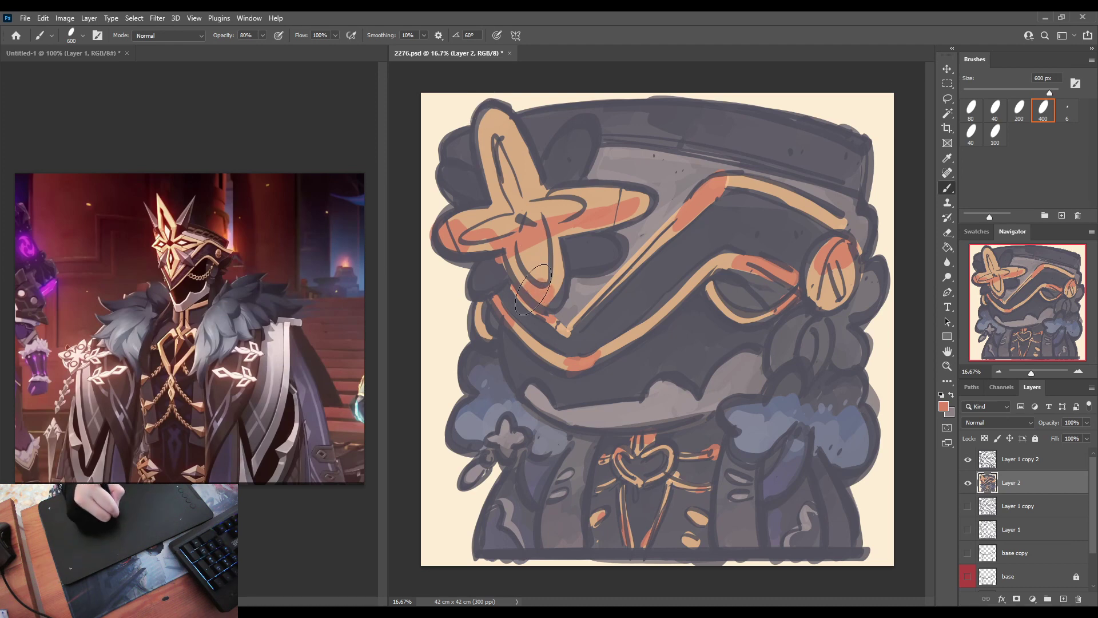
left_click_drag(495, 114, 483, 124)
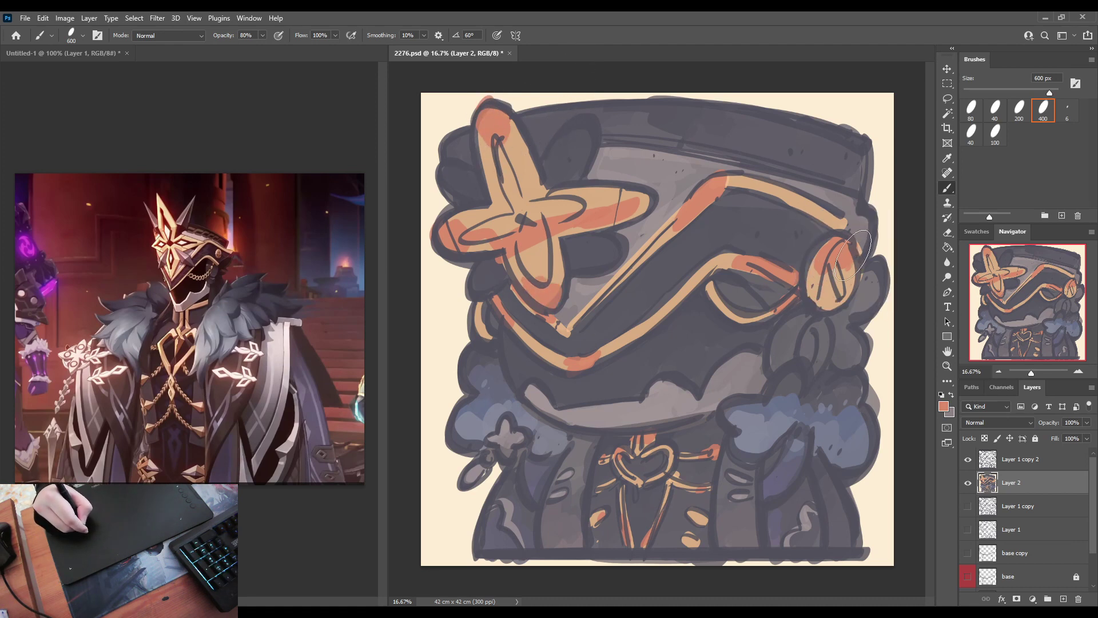
Step: Blend the orange shading into the gold on the round ornament, chest cords and lower trim with tones sampled from the drawing
left_click(848, 273, "alt")
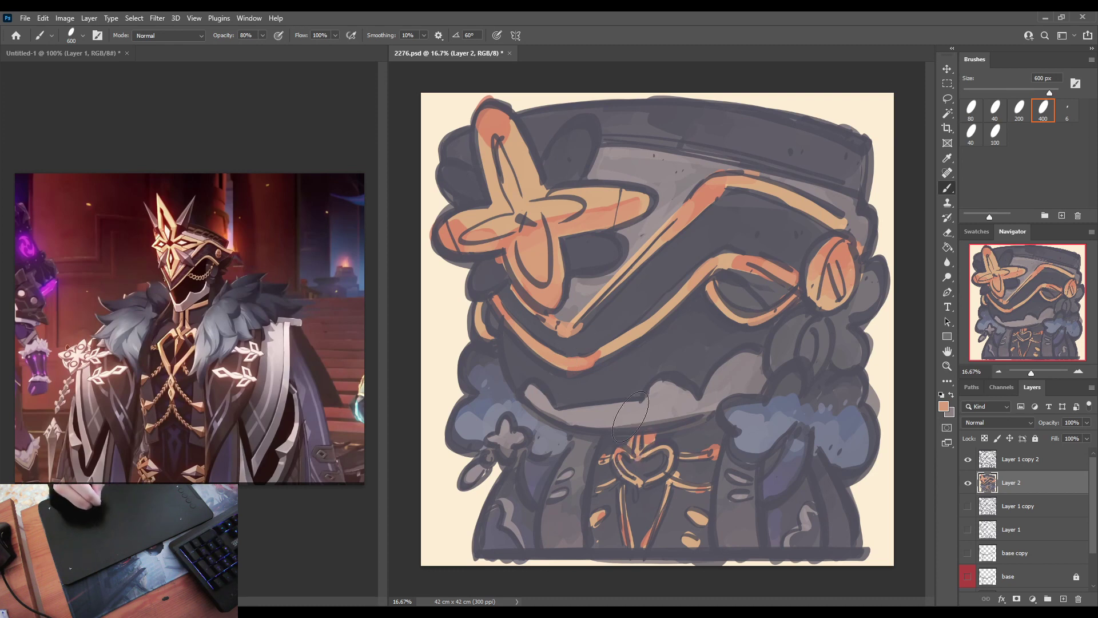
left_click(717, 448, "alt")
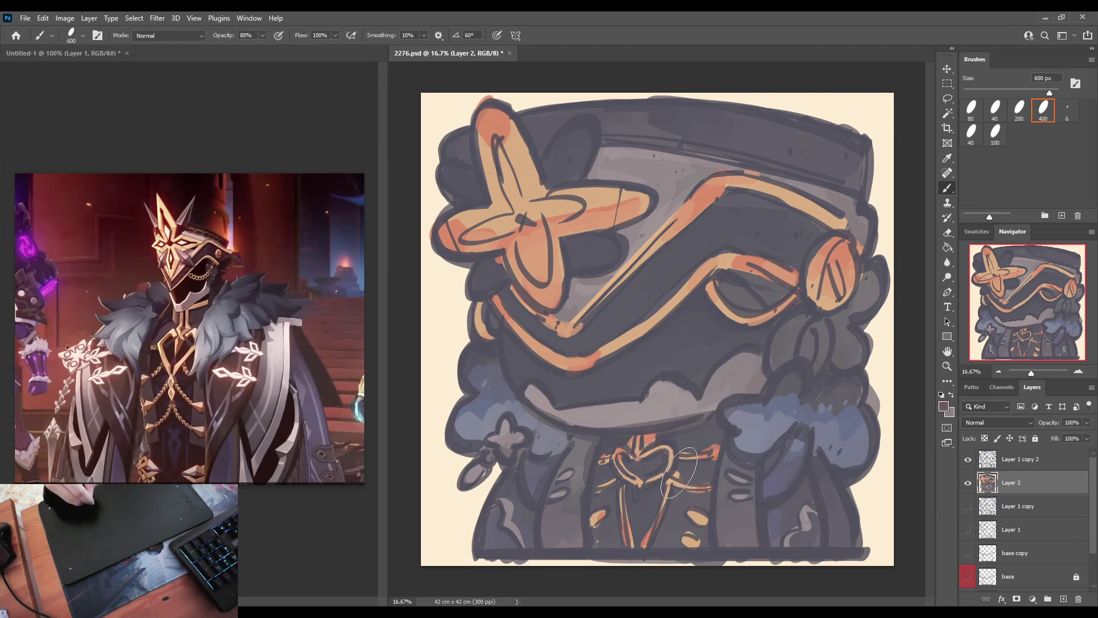
left_click(718, 447, "alt")
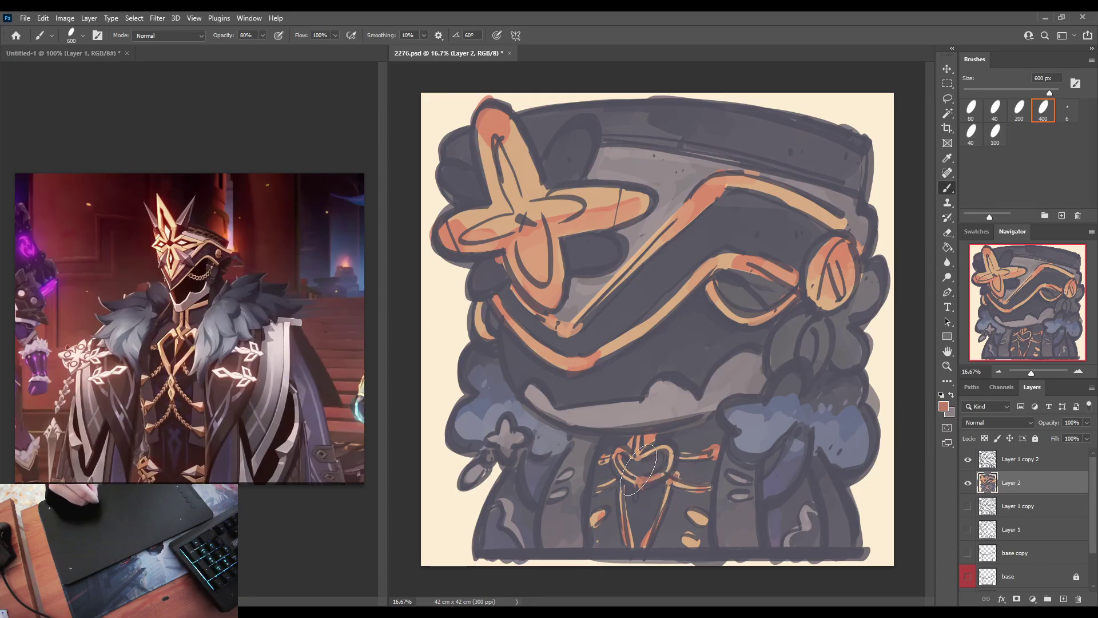
left_click_drag(595, 343, 594, 365)
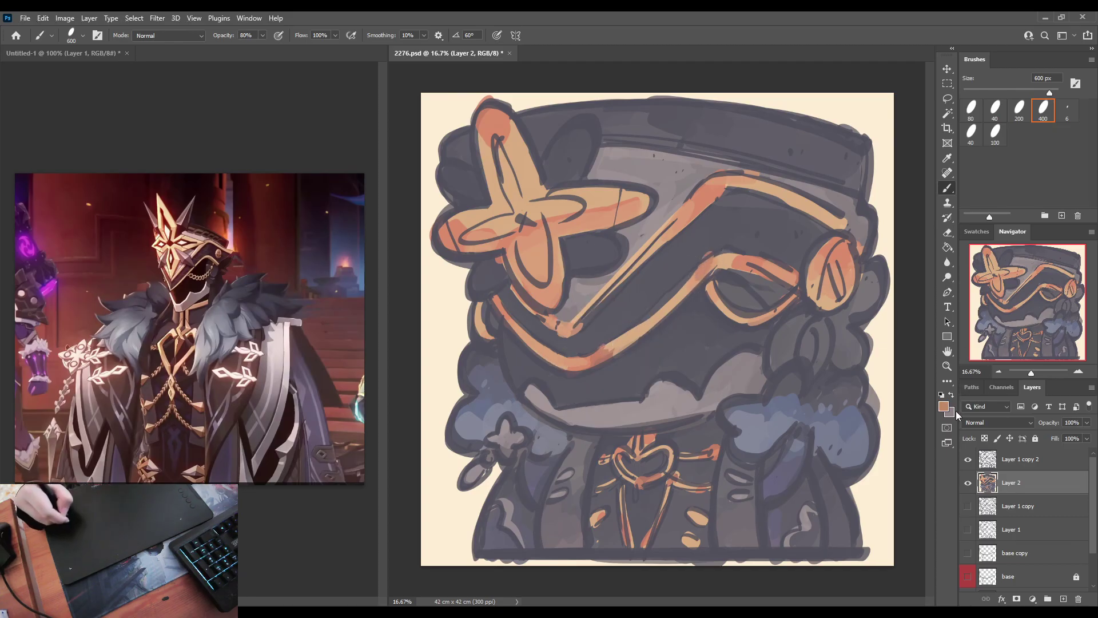
Step: Sample a muted reddish brown from the reference and paint darker shadows along both mask trims and on the flower's petals
key("i")
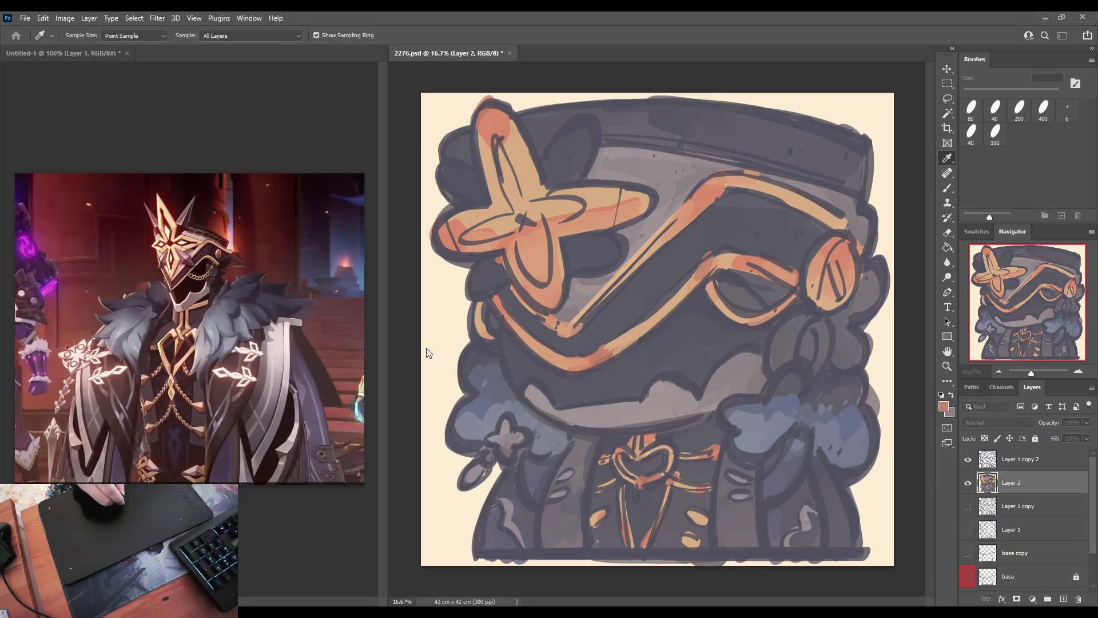
key("b")
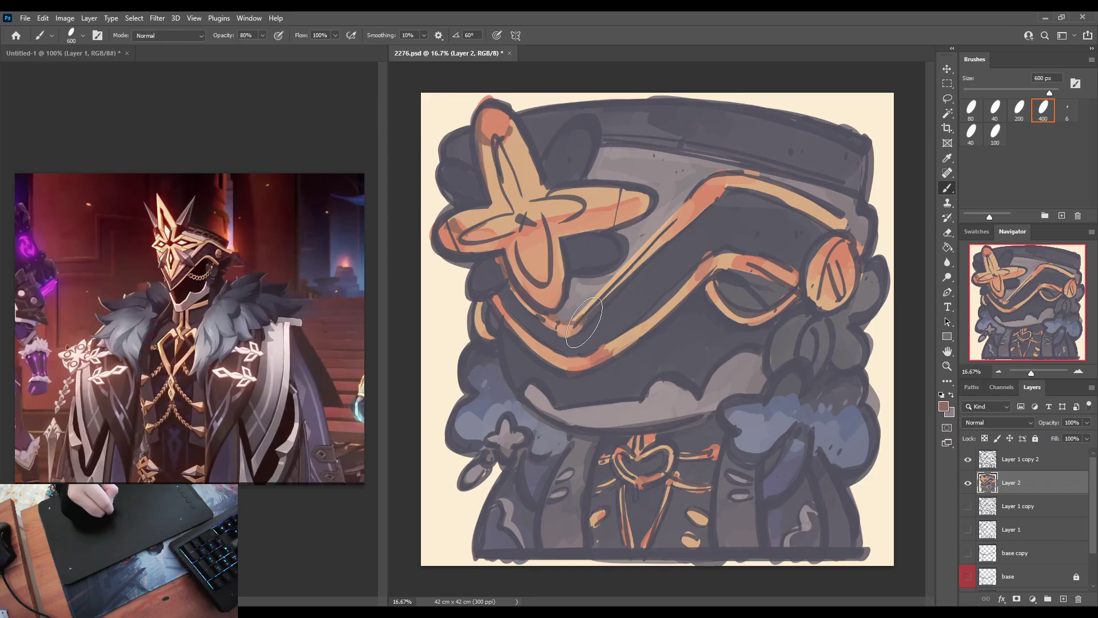
left_click_drag(583, 322, 701, 193)
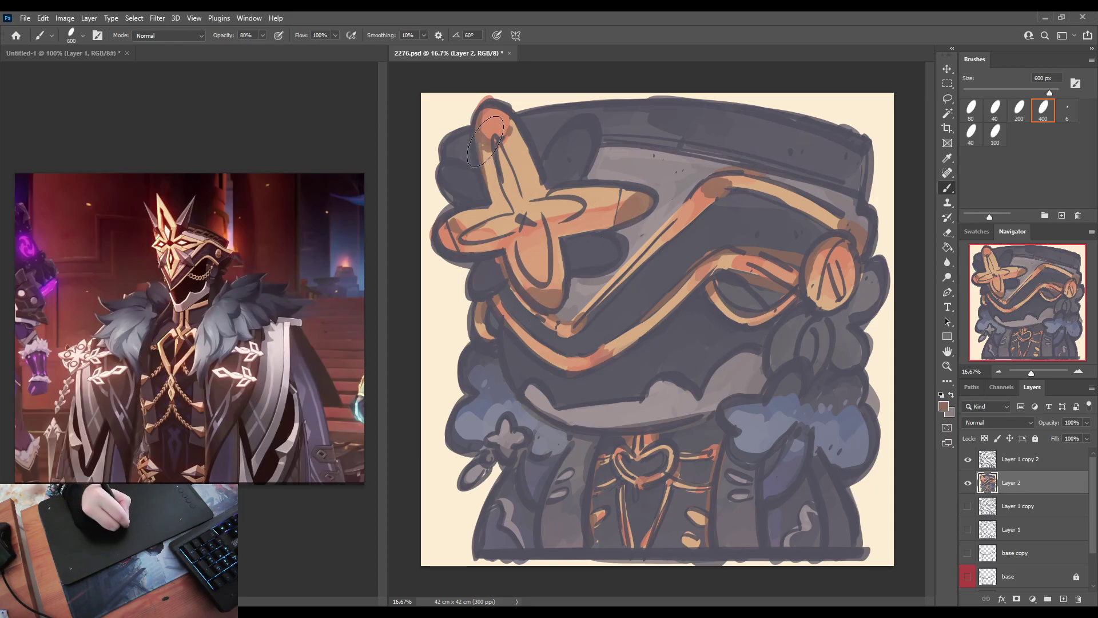
Step: Sample orange from the drawing and paint the flower's centre and the tips of its side and lower petals with it
left_click(532, 239, "alt")
mouse_move(511, 189)
left_mouse_down()
mouse_move(492, 162)
mouse_move(524, 209)
mouse_move(496, 191)
mouse_move(503, 218)
mouse_move(488, 166)
mouse_move(499, 218)
mouse_move(484, 219)
mouse_move(514, 220)
left_mouse_up()
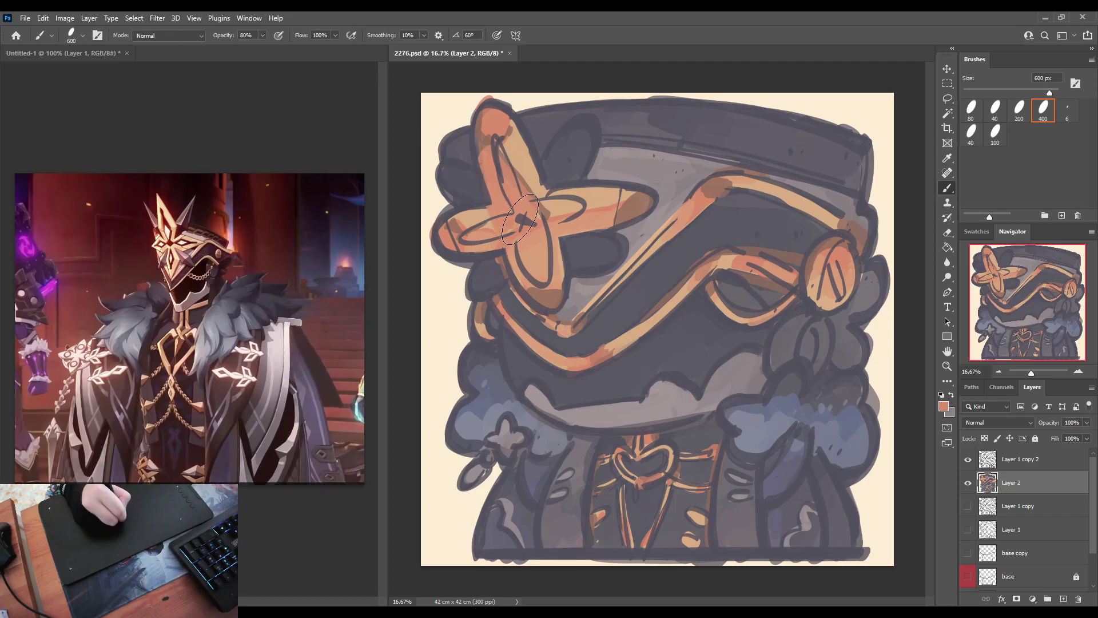
left_click(633, 208, "alt")
left_click_drag(631, 210, 641, 213)
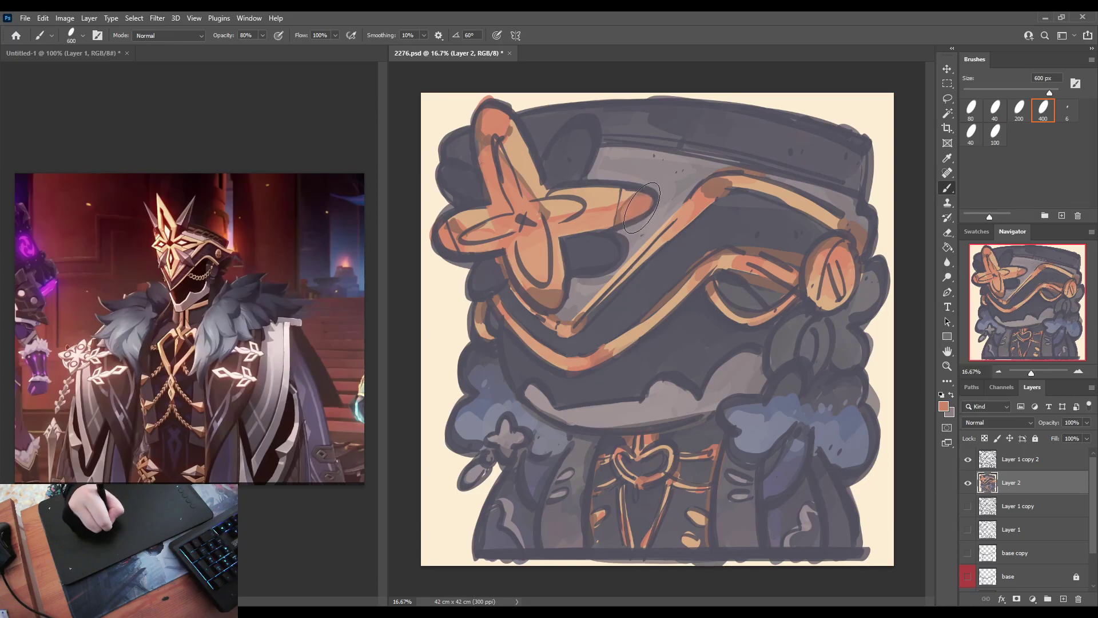
mouse_move(559, 300)
left_mouse_down()
mouse_move(553, 292)
mouse_move(558, 305)
left_mouse_up()
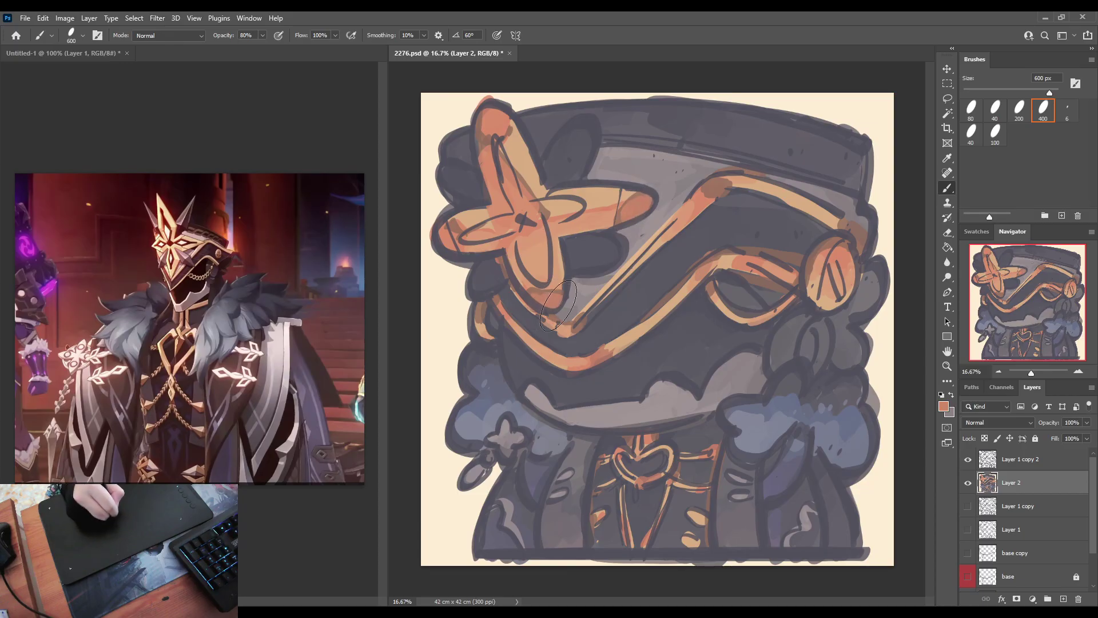
Step: Smooth the orange on the upper petal's tip and fill the flower's inner four-pointed star with dark brown
left_click(491, 124, "alt")
left_click_drag(484, 125, 488, 118)
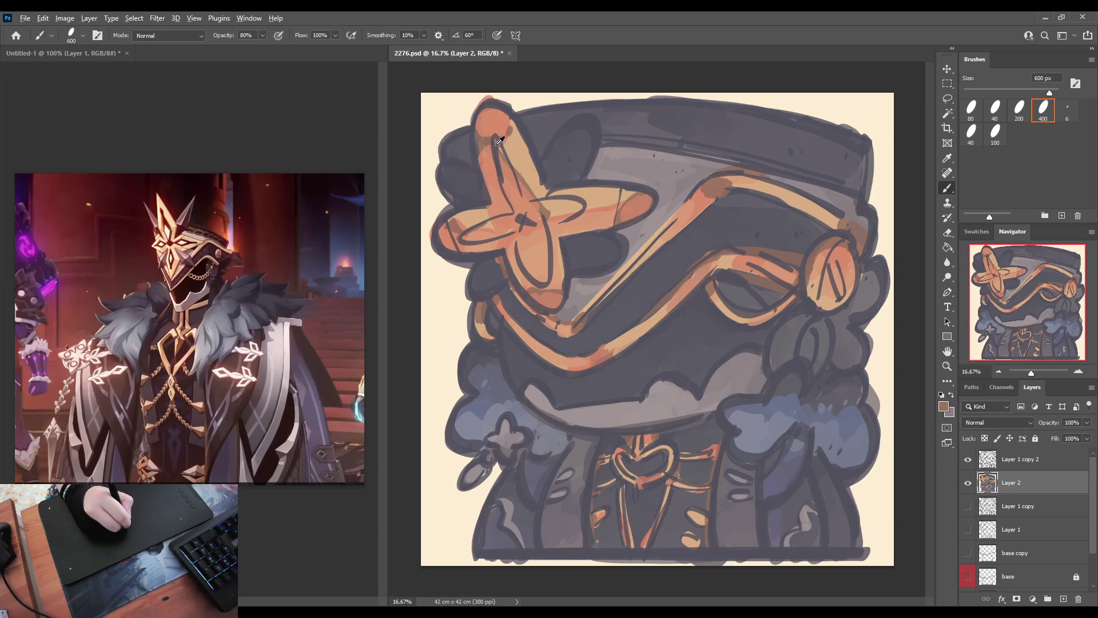
mouse_move(496, 141)
left_mouse_down()
mouse_move(517, 226)
mouse_move(475, 238)
mouse_move(524, 223)
mouse_move(540, 275)
mouse_move(491, 143)
mouse_move(529, 229)
mouse_move(552, 220)
mouse_move(533, 212)
mouse_move(544, 194)
left_mouse_up()
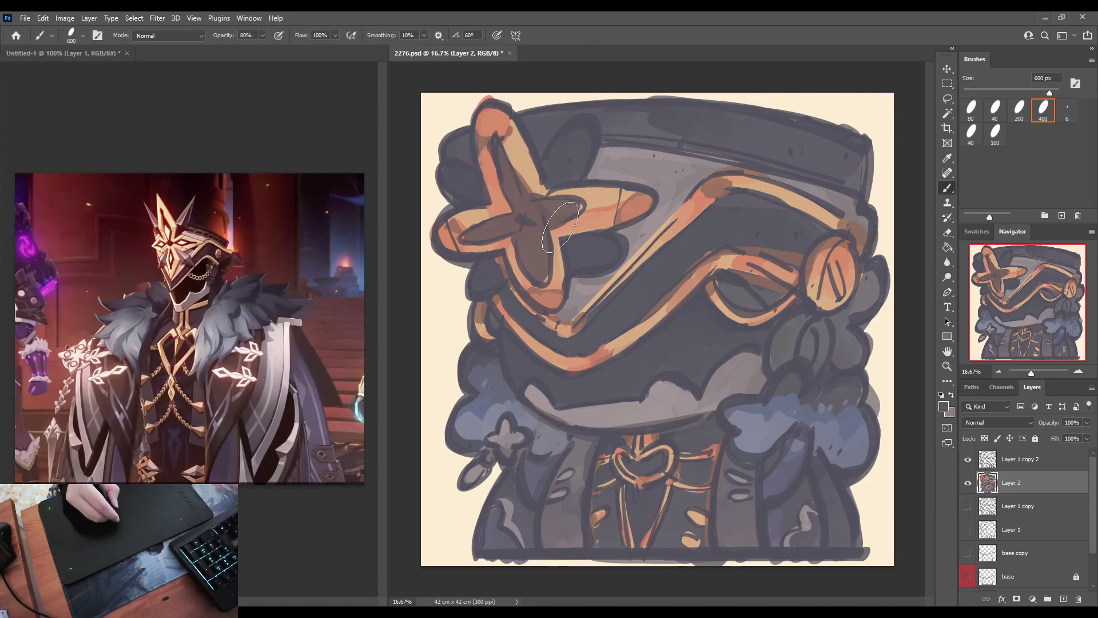
Step: Paint a bluish grey shadow on the mask's pale panel below the flower, next to its lower petal
left_click(571, 277, "alt")
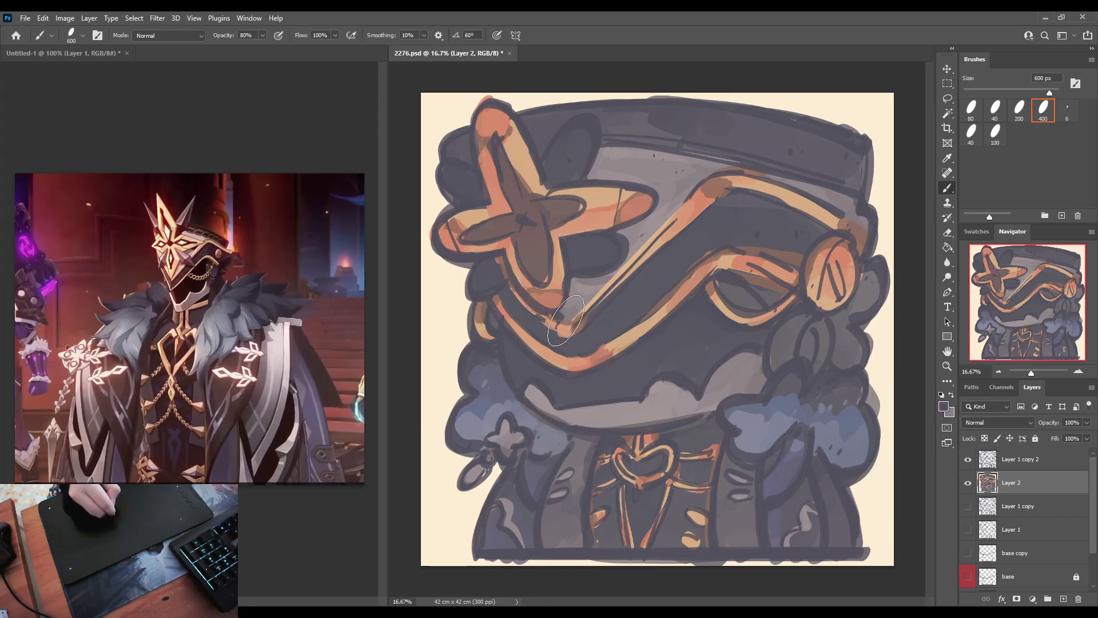
left_click(559, 316, "alt")
mouse_move(559, 314)
left_mouse_down()
mouse_move(573, 290)
mouse_move(595, 289)
mouse_move(584, 282)
mouse_move(595, 287)
mouse_move(619, 265)
mouse_move(590, 293)
left_mouse_up()
left_click(578, 290, "alt")
left_click(585, 294, "alt")
left_click(572, 305, "alt")
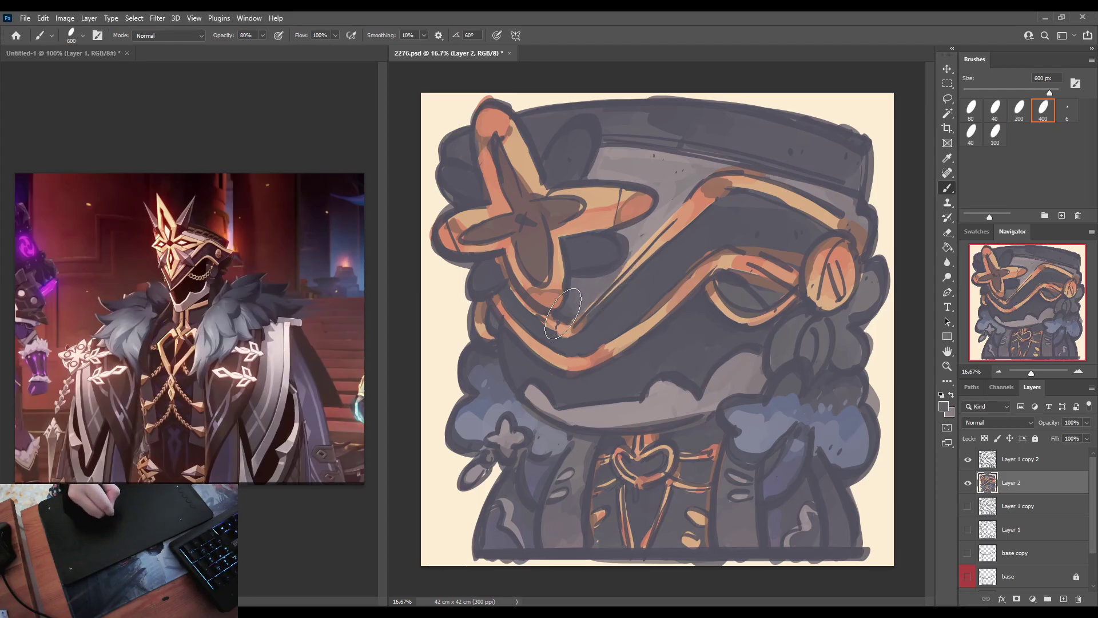
Step: Extend the grey shadow across the pale panel beside the flower up to the upper trim's peak, and clean up the trim's edge
left_click(627, 240, "alt")
left_click(627, 239, "alt")
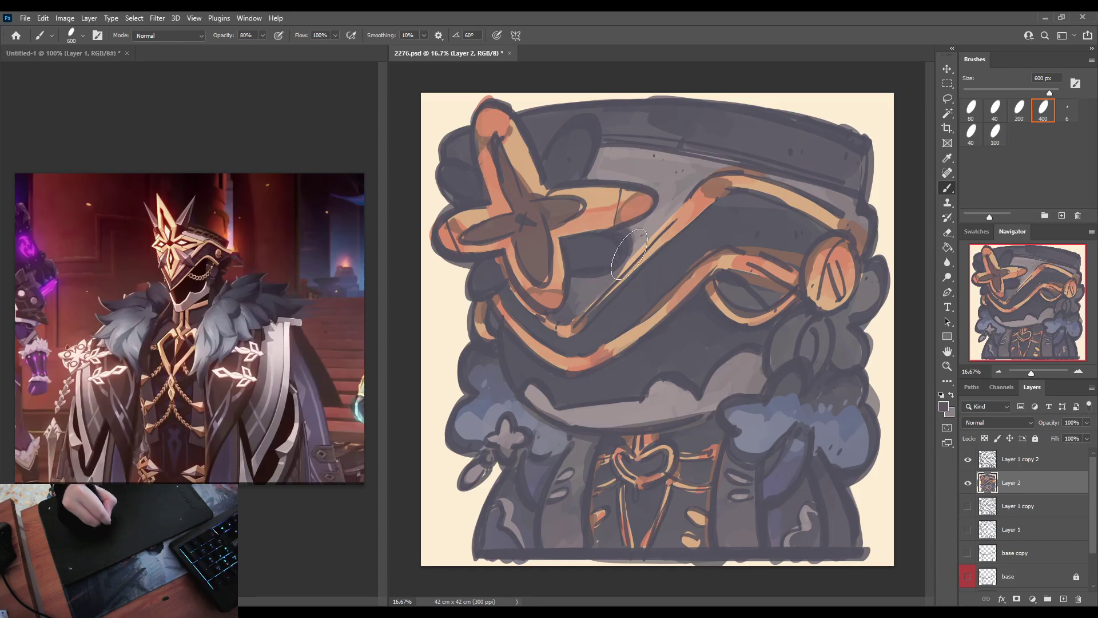
left_click_drag(627, 240, 621, 264)
left_click(637, 226, "alt")
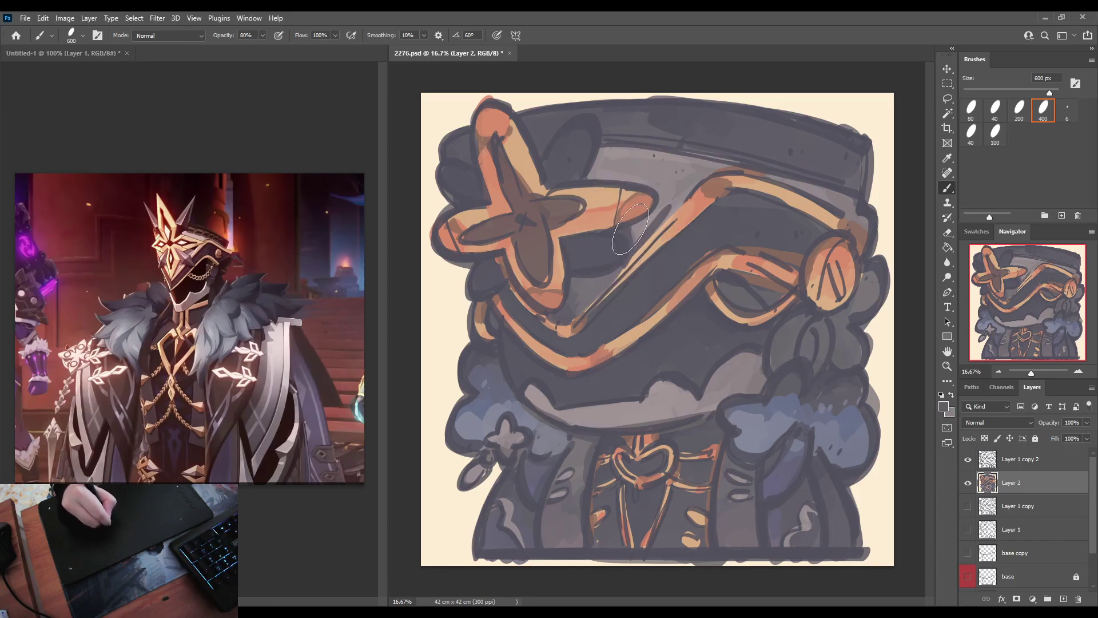
left_click(643, 225, "alt")
mouse_move(640, 237)
left_mouse_down()
mouse_move(679, 203)
mouse_move(681, 179)
mouse_move(691, 190)
left_mouse_up()
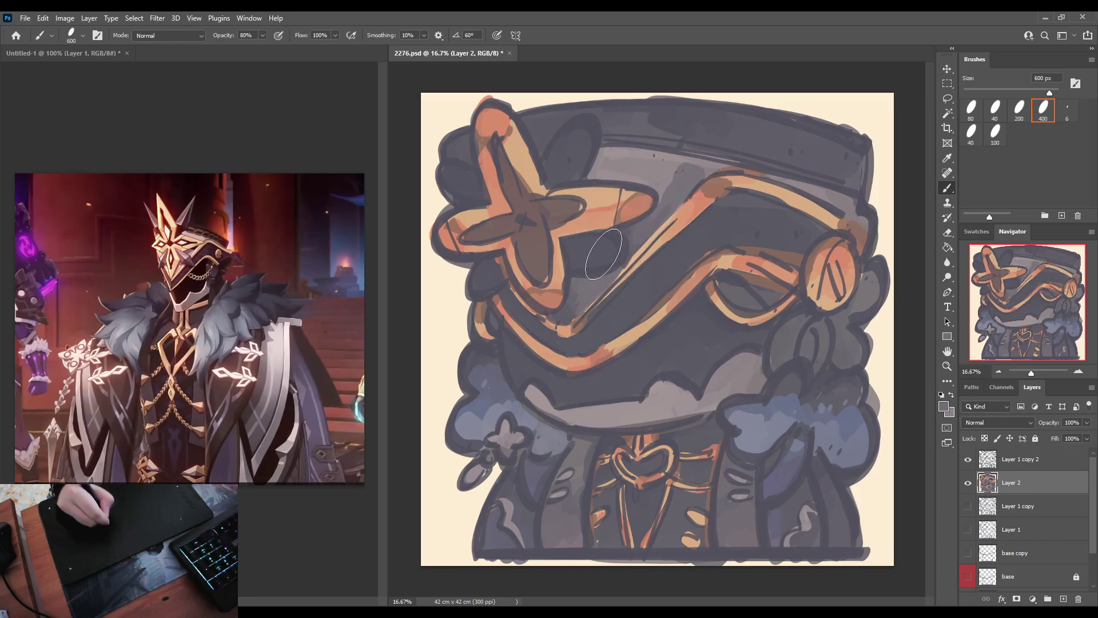
left_click(583, 324, "alt")
left_click(637, 263, "alt")
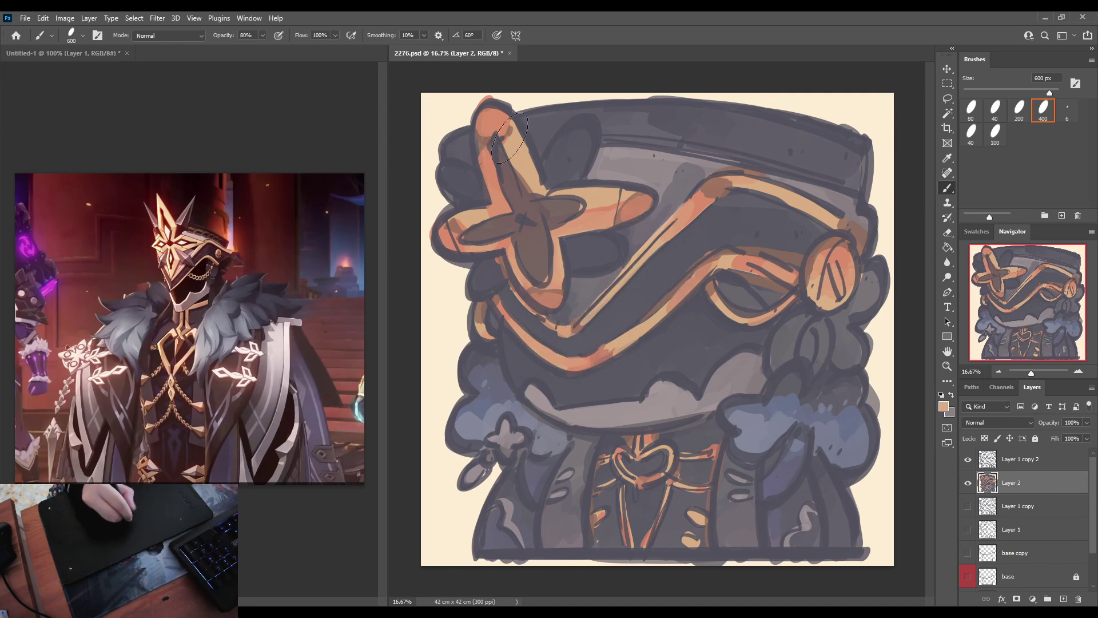
Step: Sample the panel's pale grey and paint highlights on the flower's two upper rear petals
left_click(638, 158, "alt")
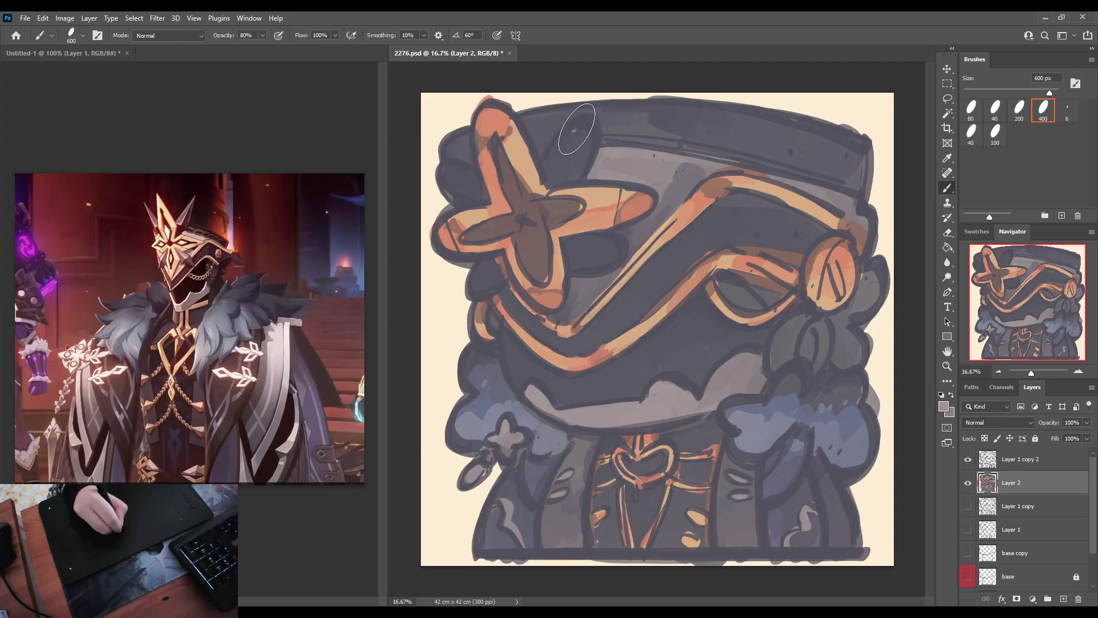
left_click_drag(575, 129, 554, 182)
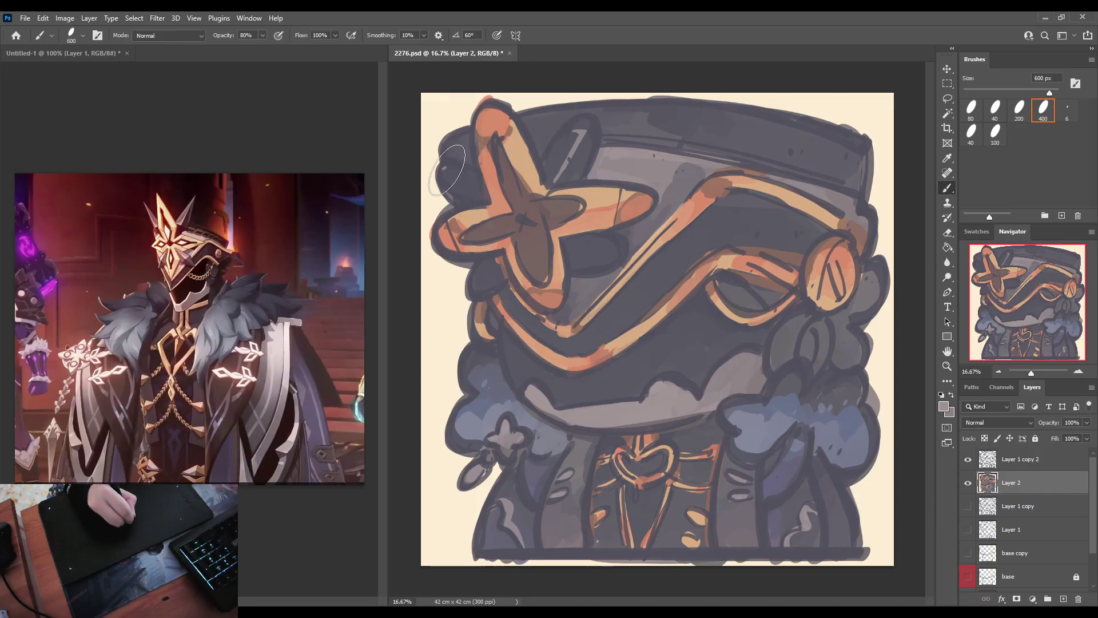
left_click_drag(444, 169, 475, 188)
left_click(461, 171, "alt")
left_click(468, 174, "alt")
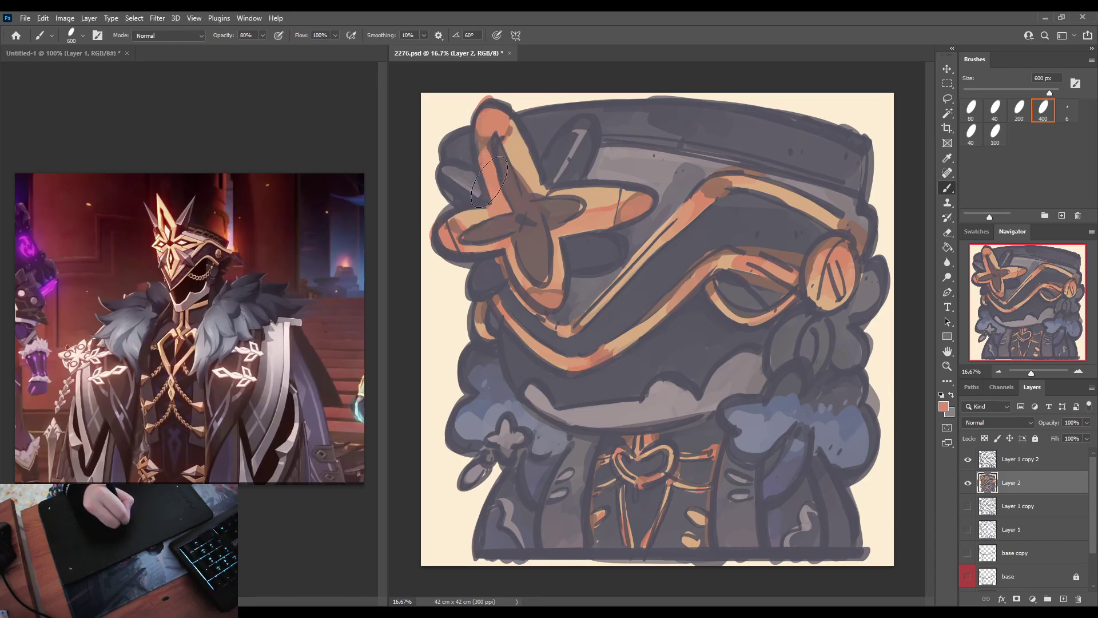
left_click(470, 182, "alt")
left_click(469, 187, "alt")
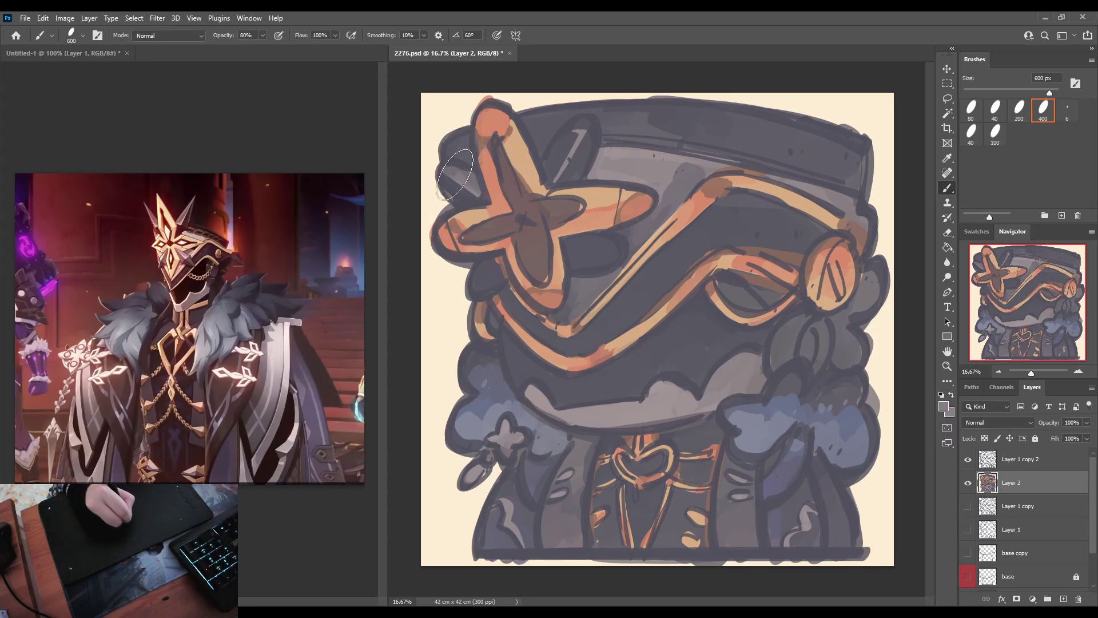
Step: Fill the inner side of the upper rear petal beside the hat band with softer grey and add a pale highlight to the lower rear petal
mouse_move(552, 167)
left_mouse_down()
mouse_move(580, 127)
mouse_move(542, 178)
left_mouse_up()
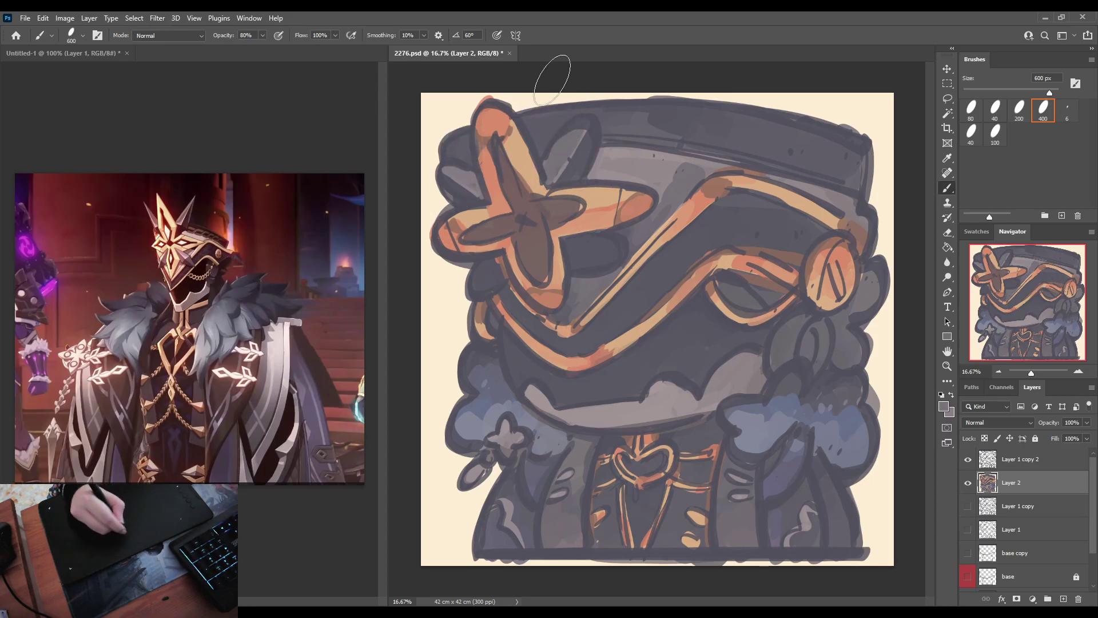
left_click(560, 172, "alt")
mouse_move(561, 173)
left_mouse_down()
mouse_move(549, 165)
mouse_move(575, 129)
mouse_move(553, 158)
left_mouse_up()
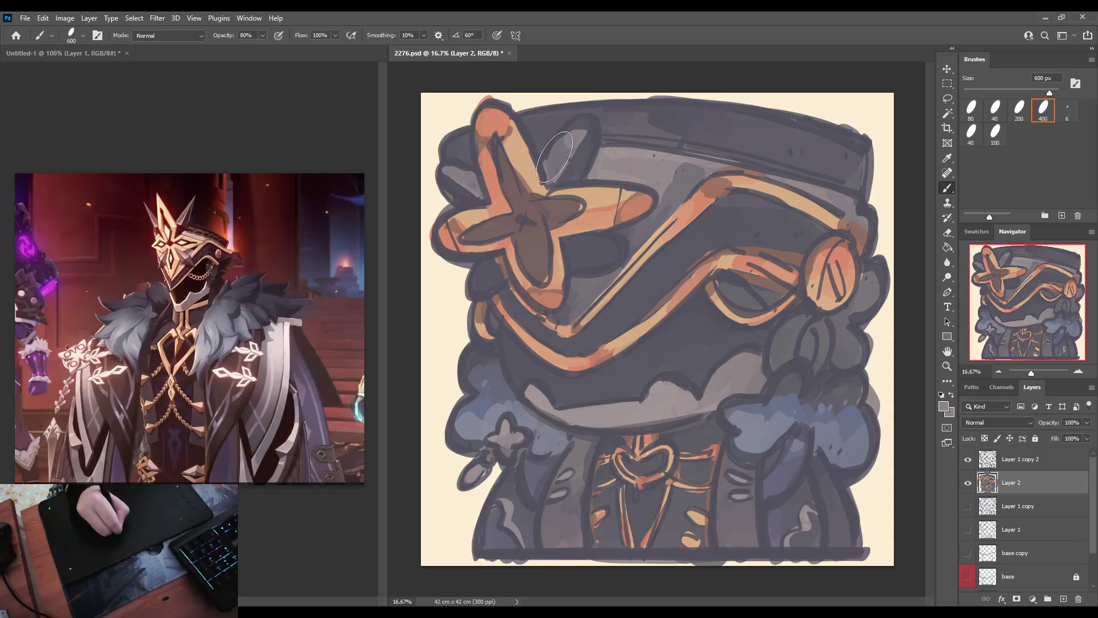
left_click_drag(576, 246, 610, 257)
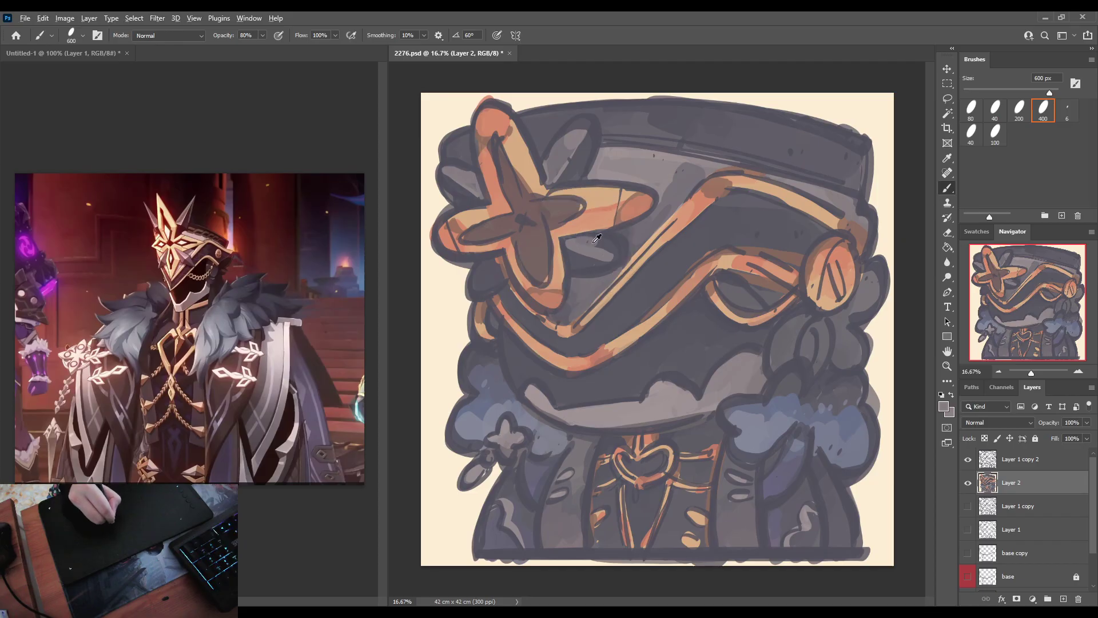
Step: Sample the hat's dark tone and soften the shading on the flower's upper rear petal beside the hat band
left_click(568, 141, "alt")
left_click(567, 117, "alt")
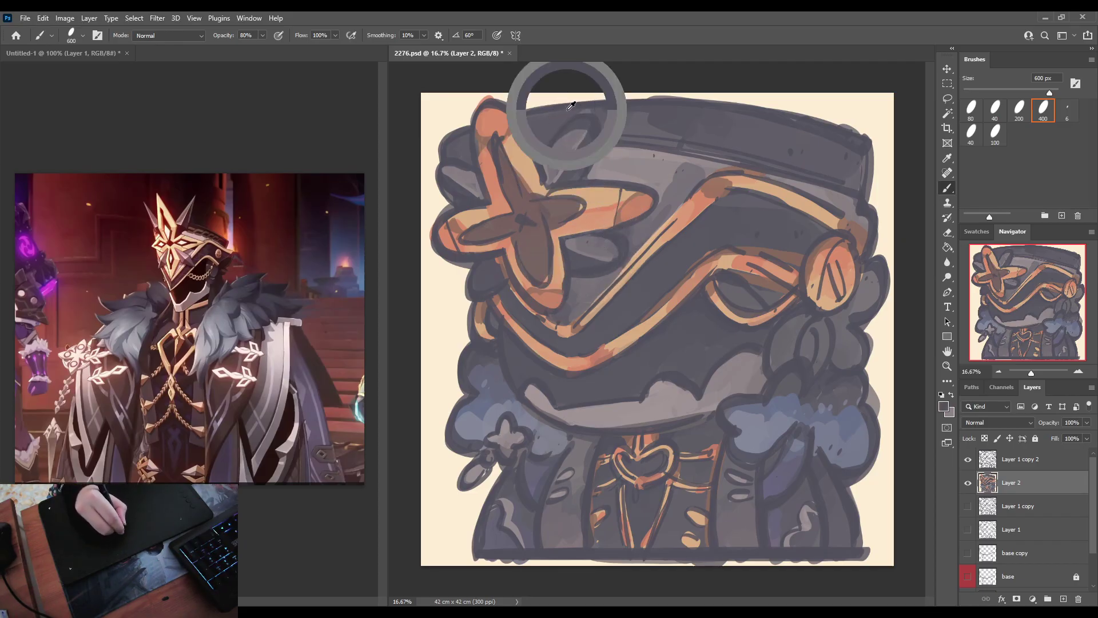
left_click(551, 160, "alt")
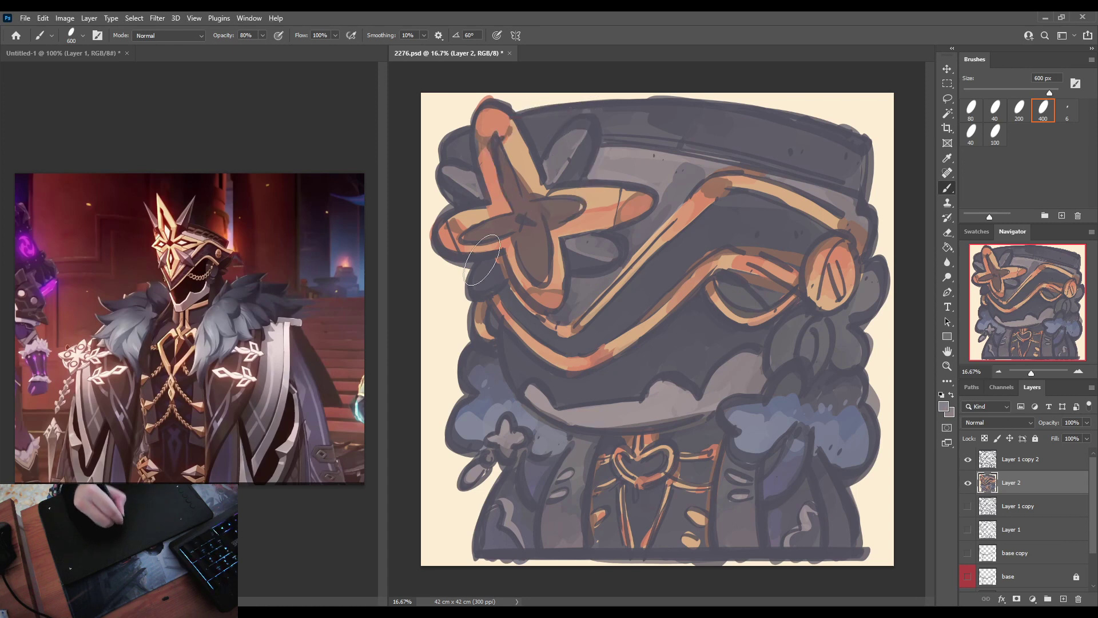
Step: Touch up the small rear petal below the flower and the upper rear petal with grey
left_click(602, 246, "alt")
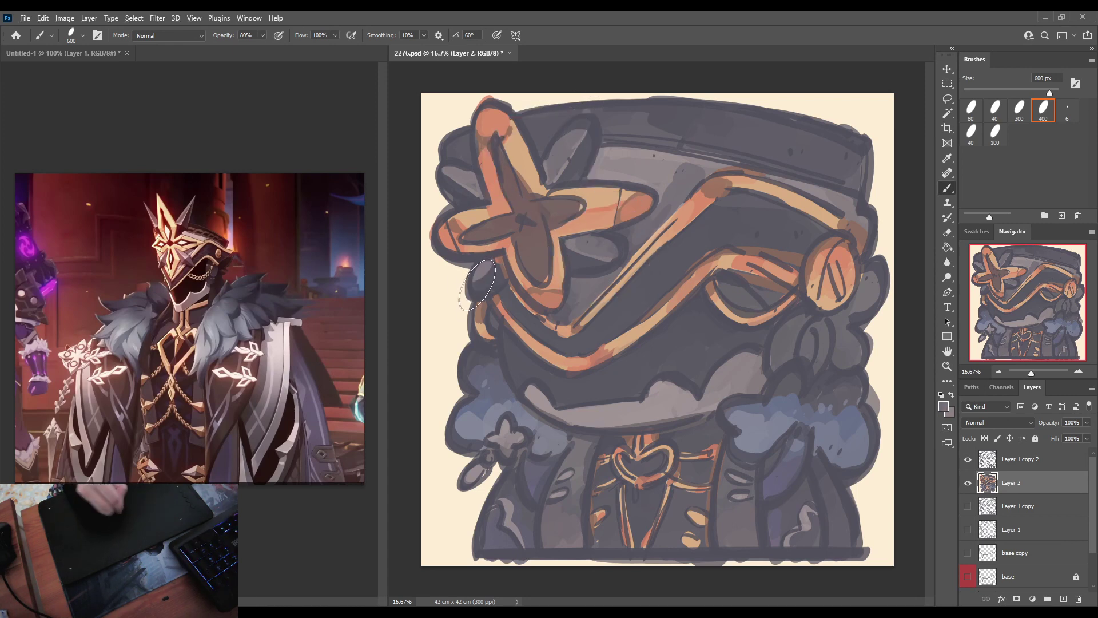
left_click(483, 268, "alt")
left_click_drag(494, 265, 481, 273)
mouse_move(587, 163)
left_mouse_down()
mouse_move(578, 160)
mouse_move(580, 171)
mouse_move(606, 123)
left_mouse_up()
left_click(550, 160, "alt")
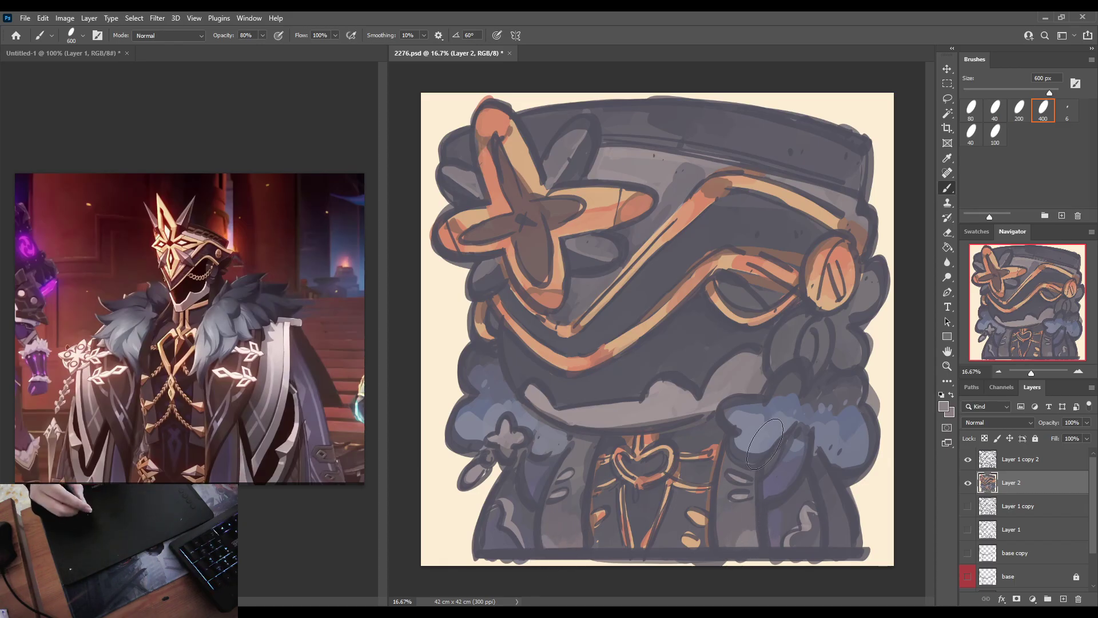
Step: Pick a brighter light blue and paint highlights on the lower fur tufts on both sides of the collar
key("i")
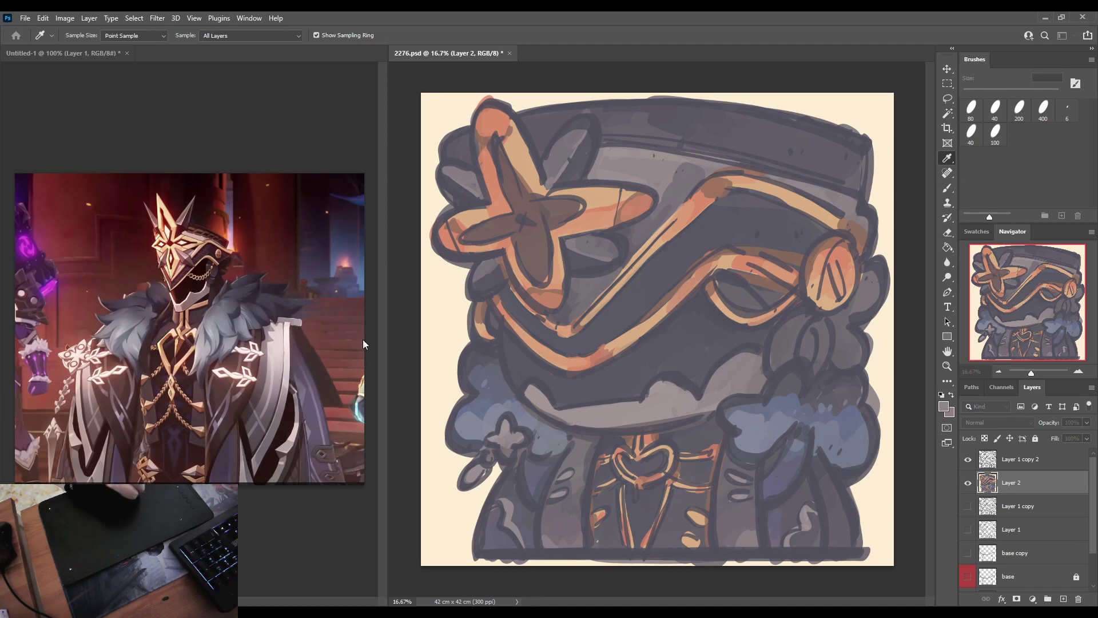
key("Return")
left_click_drag(461, 423, 475, 430)
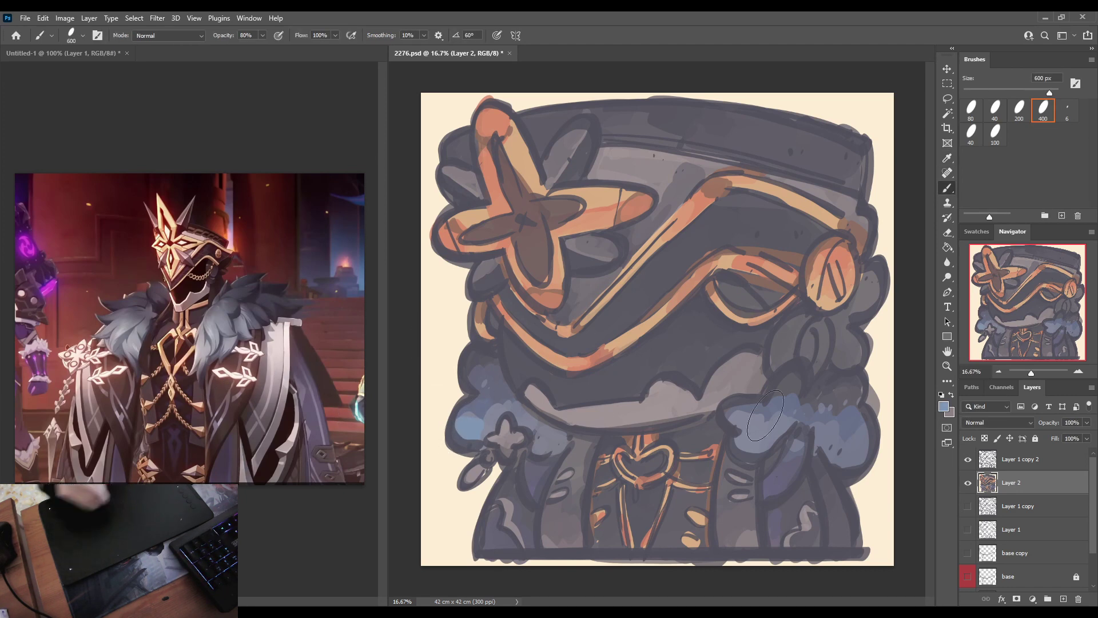
mouse_move(765, 415)
left_mouse_down()
mouse_move(749, 437)
mouse_move(769, 429)
mouse_move(760, 441)
left_mouse_up()
left_click_drag(840, 452, 858, 453)
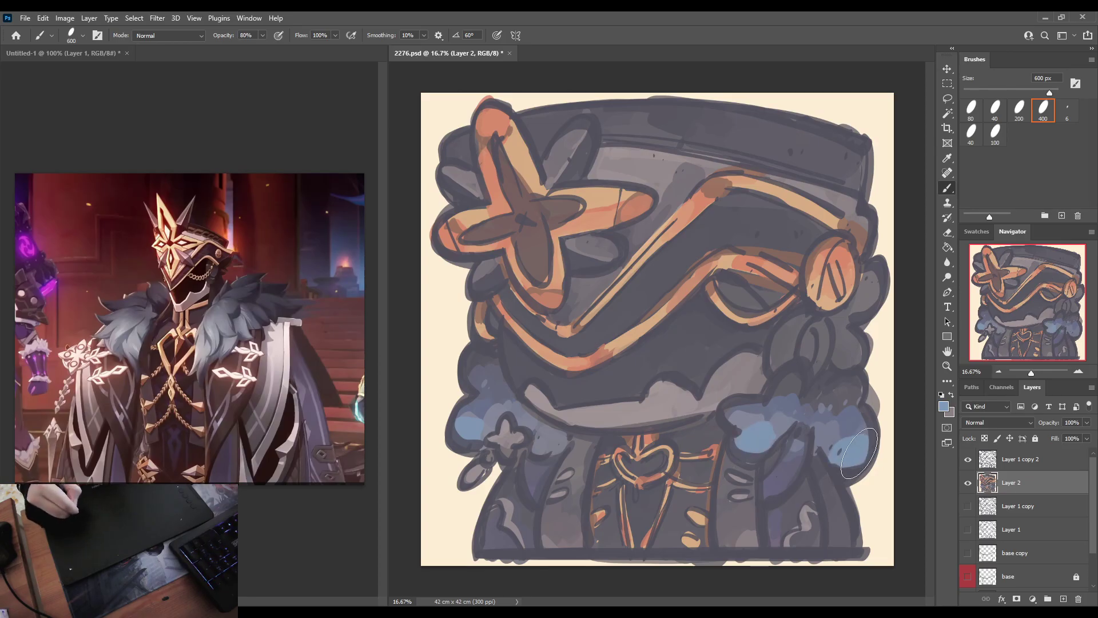
left_click(857, 430)
left_click(845, 419)
Step: Add small light blue strokes to the upper fur tuft beside the mask, below the flower
left_click(471, 369)
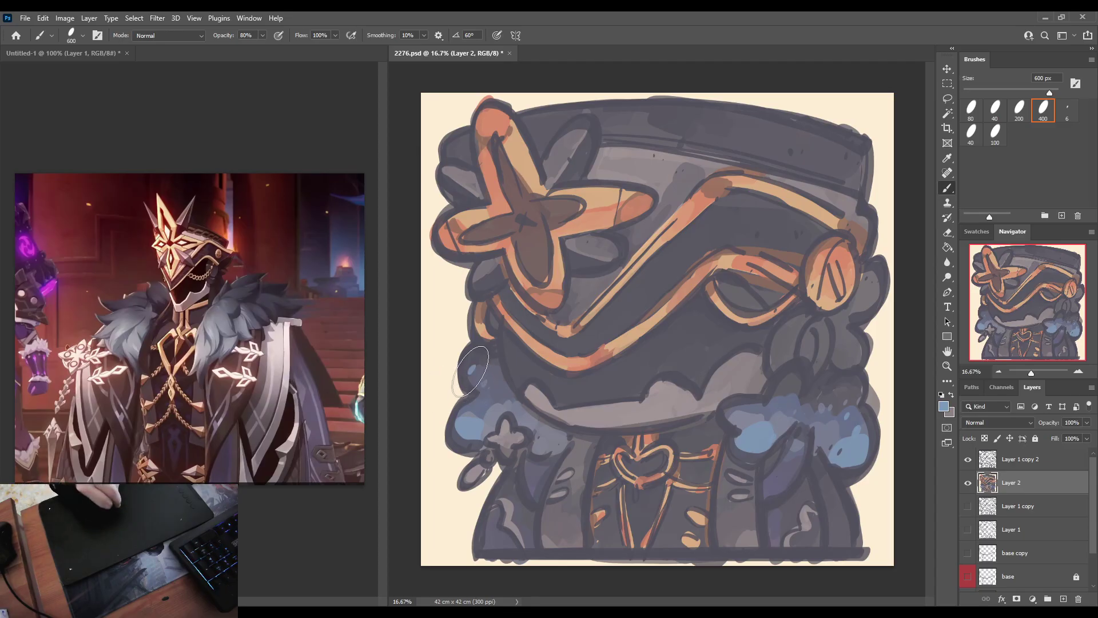
left_click(478, 372)
left_click(474, 376)
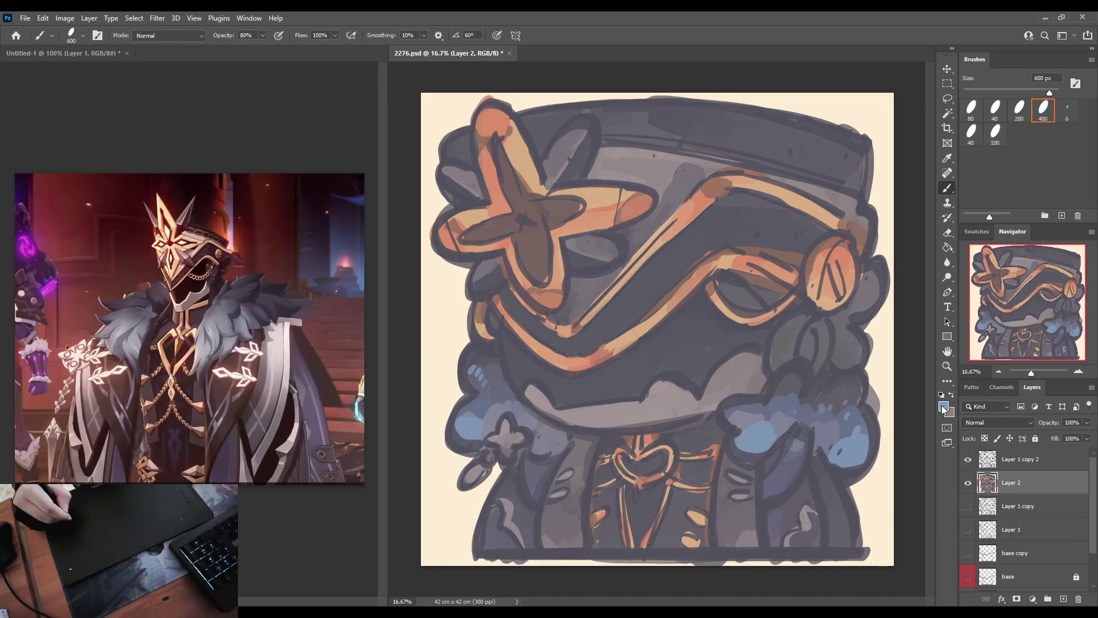
Step: Pick a pale pinkish grey and paint highlights on the star pendant and its hanging drop on the fur collar
key("i")
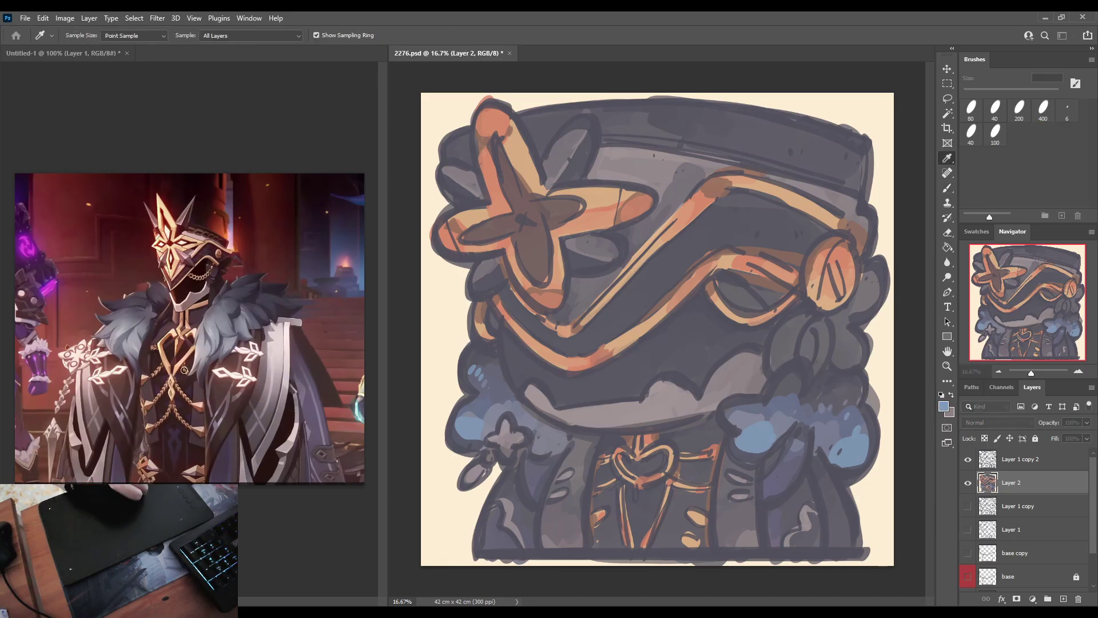
key("b")
left_click(499, 430, "alt")
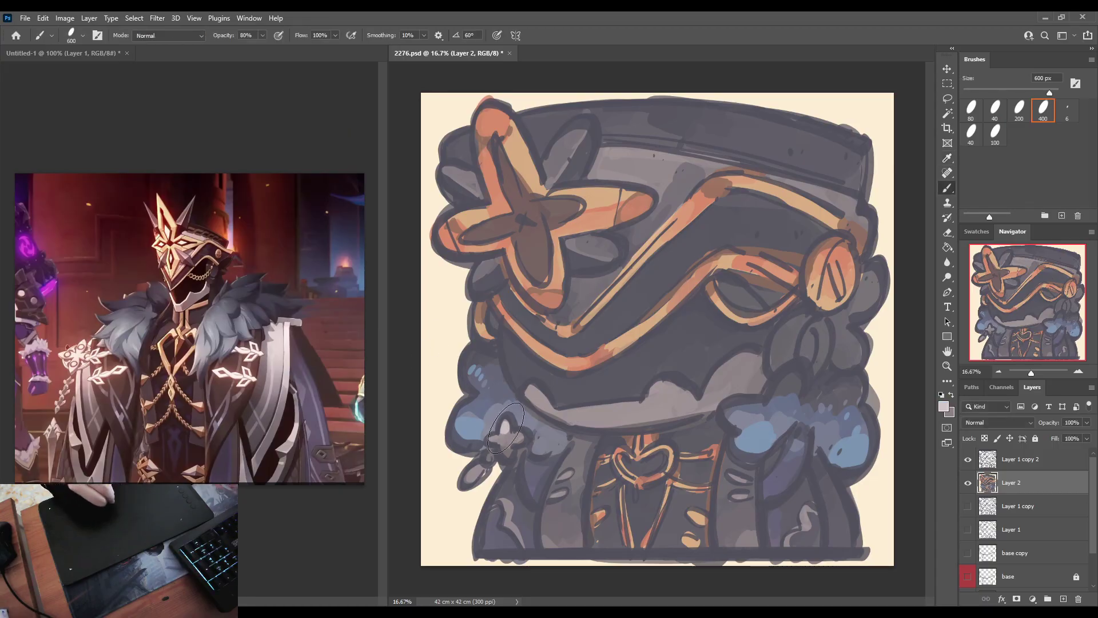
mouse_move(496, 429)
left_mouse_down()
mouse_move(515, 445)
mouse_move(476, 451)
mouse_move(478, 480)
left_mouse_up()
Step: Paint pale highlights and soft grey blends along the mask's light jagged lower edge, and dab a pale highlight on the flower's upper rear petal
mouse_move(527, 392)
left_mouse_down()
mouse_move(577, 414)
mouse_move(562, 412)
mouse_move(743, 369)
left_mouse_up()
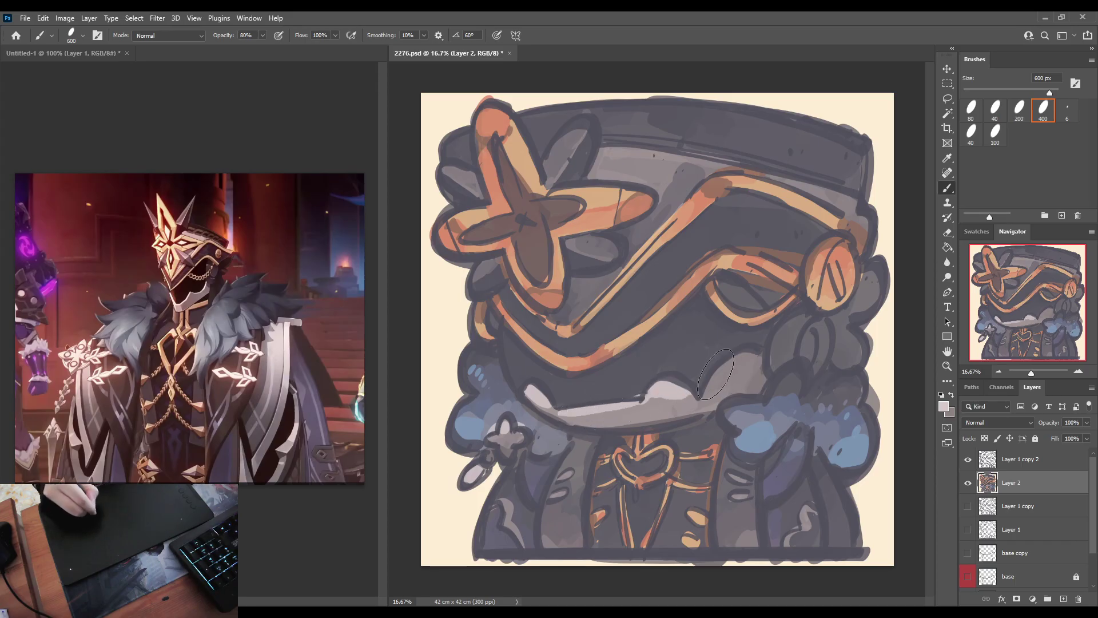
left_click(573, 413, "alt")
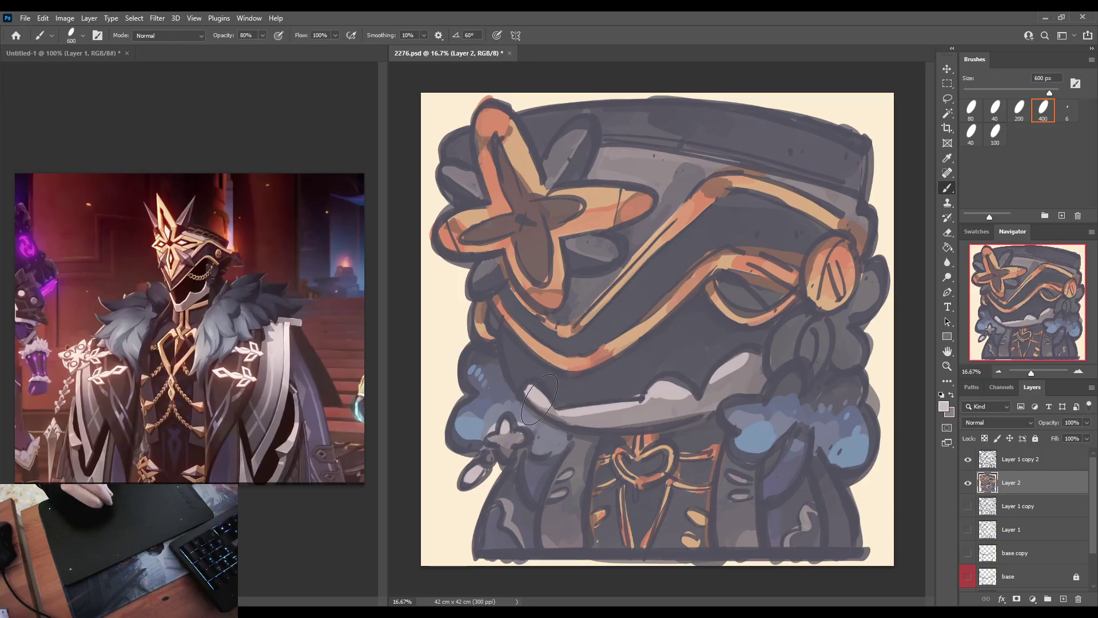
left_click(569, 413, "alt")
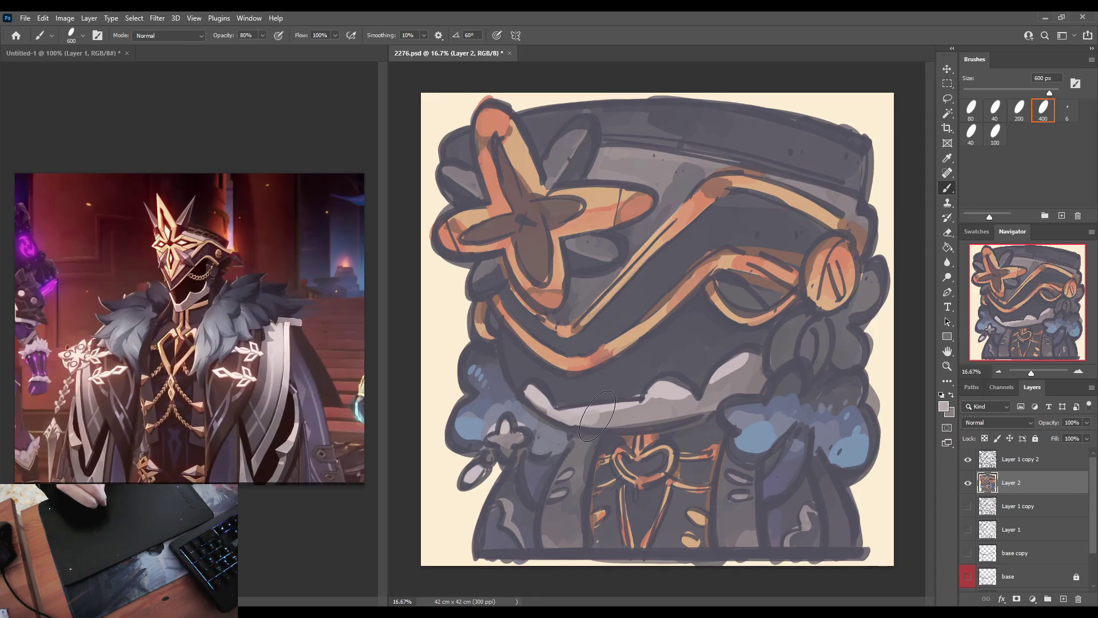
mouse_move(619, 412)
left_mouse_down()
mouse_move(646, 418)
mouse_move(646, 407)
mouse_move(677, 409)
mouse_move(660, 410)
mouse_move(730, 382)
left_mouse_up()
left_click(679, 407, "alt")
left_click(735, 366, "alt")
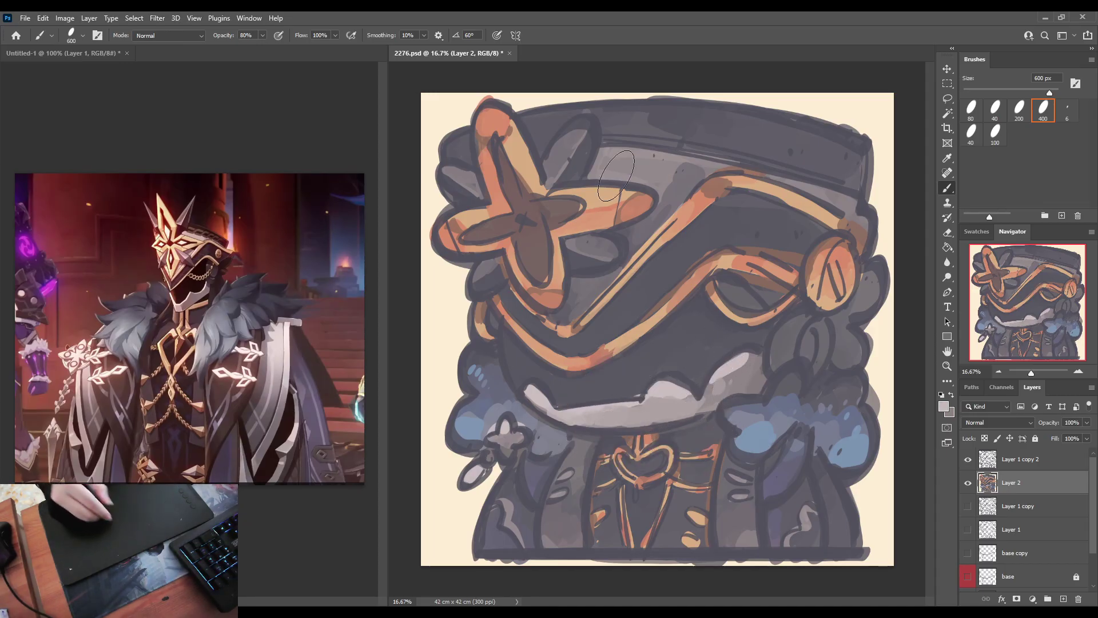
left_click(554, 166)
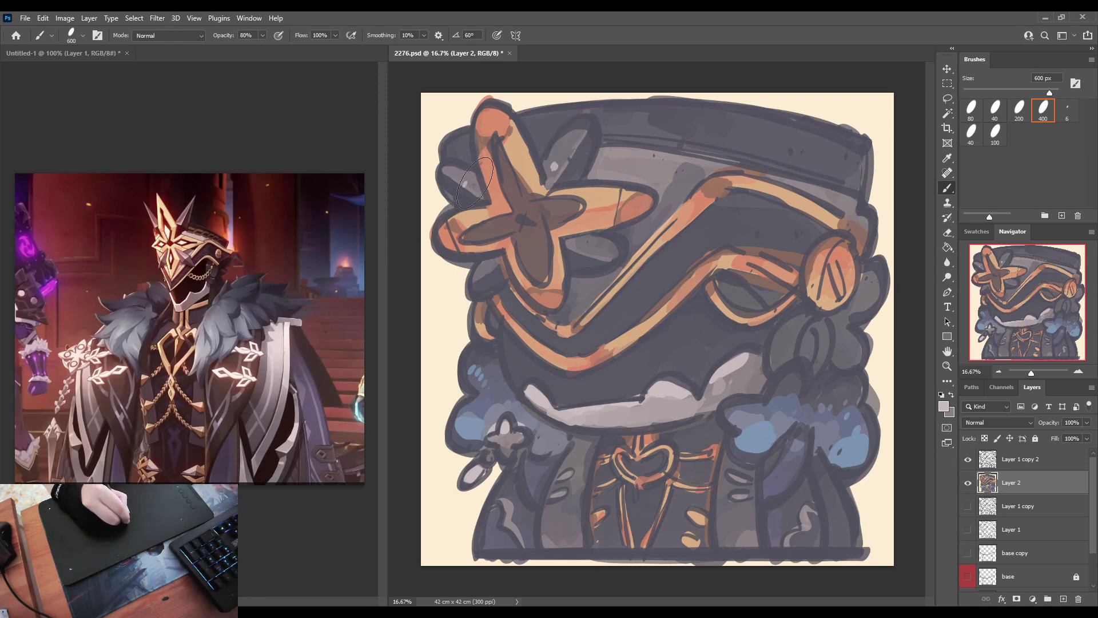
Step: Pick a light golden yellow and paint highlights on the flower's four petals and along the mask's gold trims
key("i")
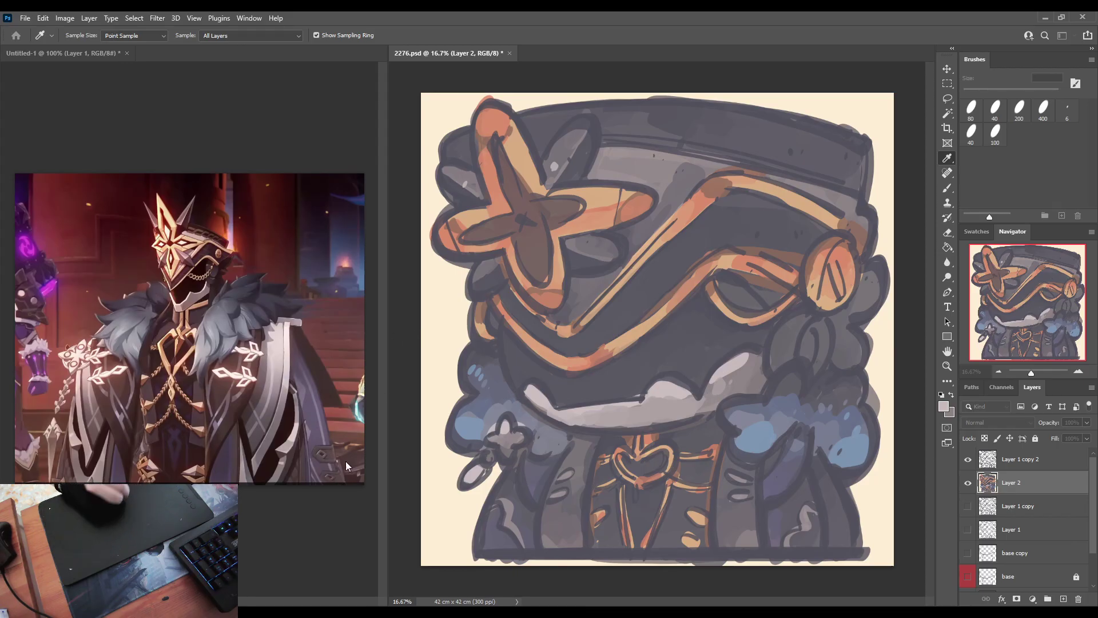
left_click(438, 329)
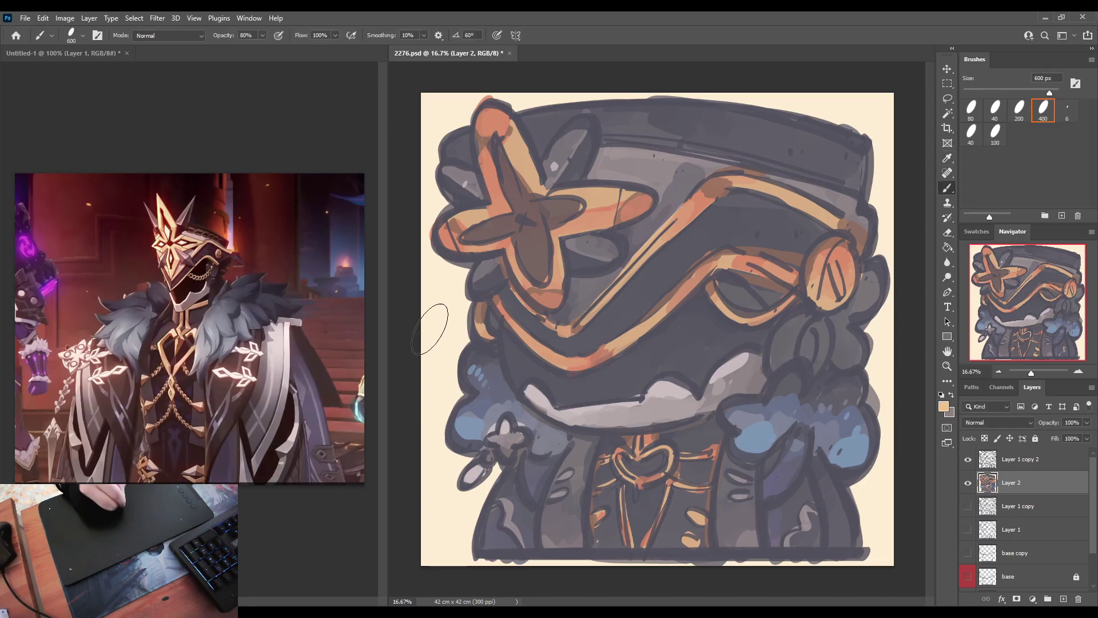
left_click_drag(508, 140, 529, 174)
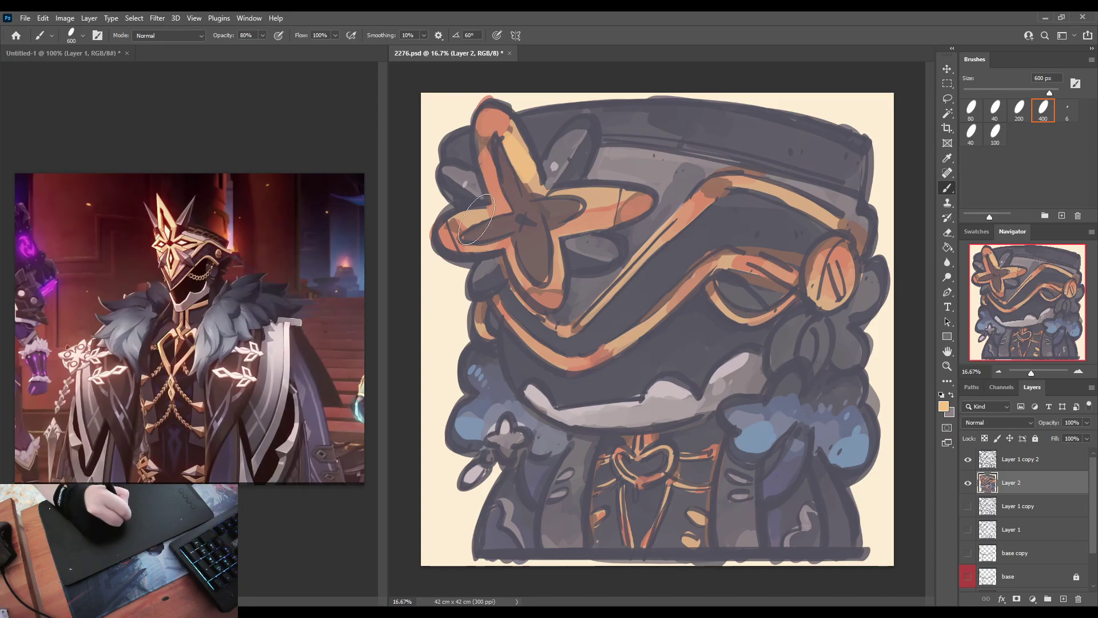
left_click_drag(459, 221, 470, 216)
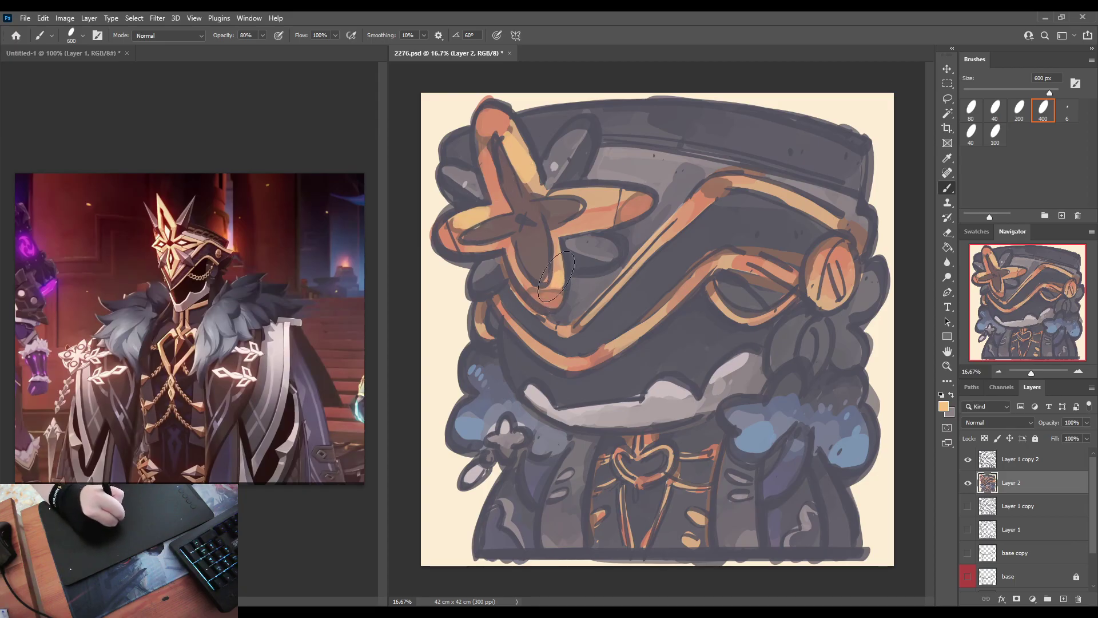
left_click_drag(609, 192, 599, 201)
mouse_move(623, 331)
left_mouse_down()
mouse_move(609, 352)
mouse_move(632, 334)
left_mouse_up()
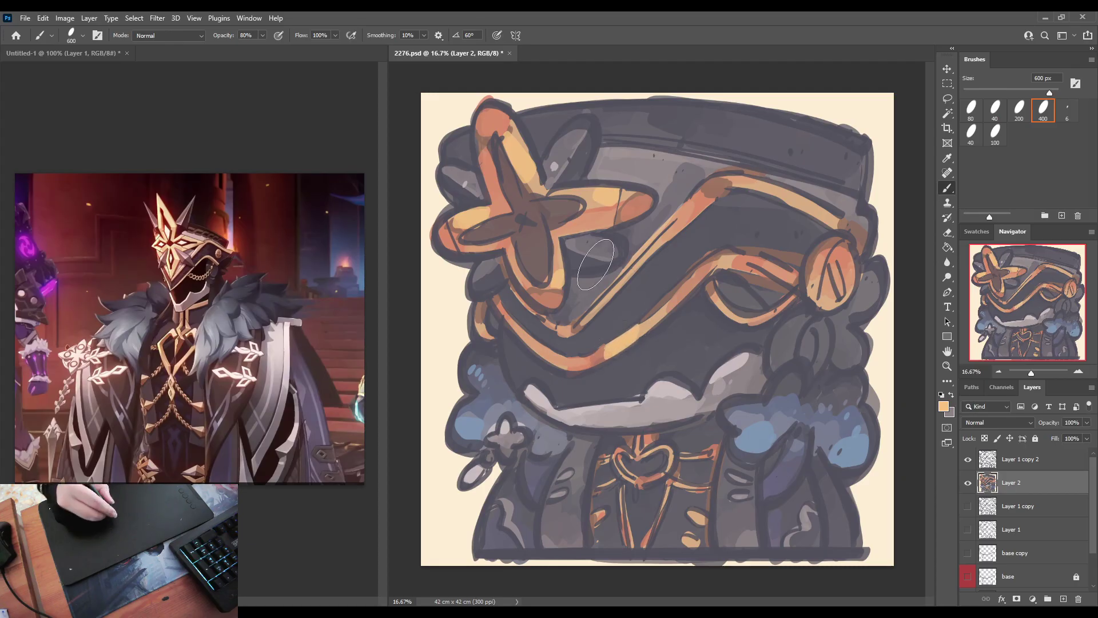
mouse_move(596, 265)
left_mouse_down()
mouse_move(593, 297)
mouse_move(611, 289)
mouse_move(589, 314)
left_mouse_up()
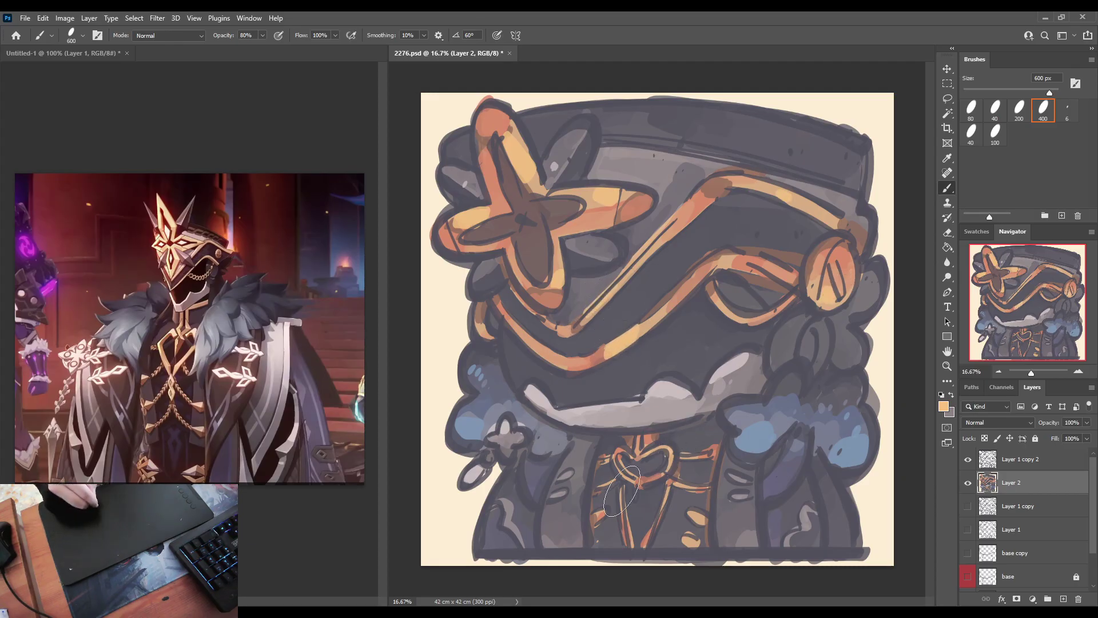
Step: Dab golden marks near the hem of both coat panels, and sample the pale grey of the mask's lower edge
left_click(553, 538)
left_click(735, 538)
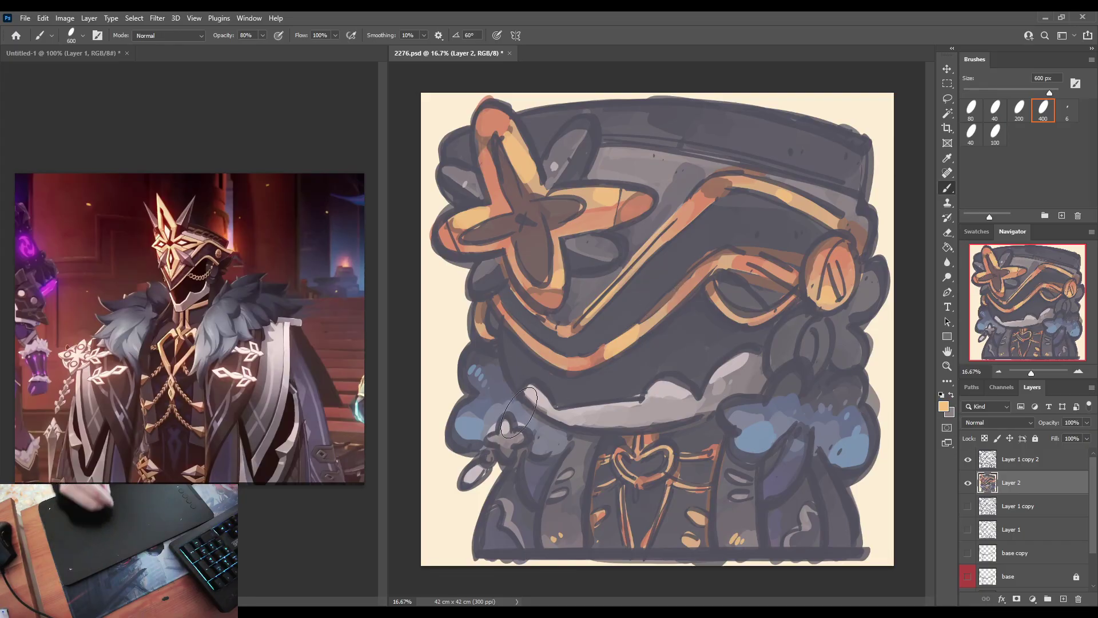
left_click(529, 391, "alt")
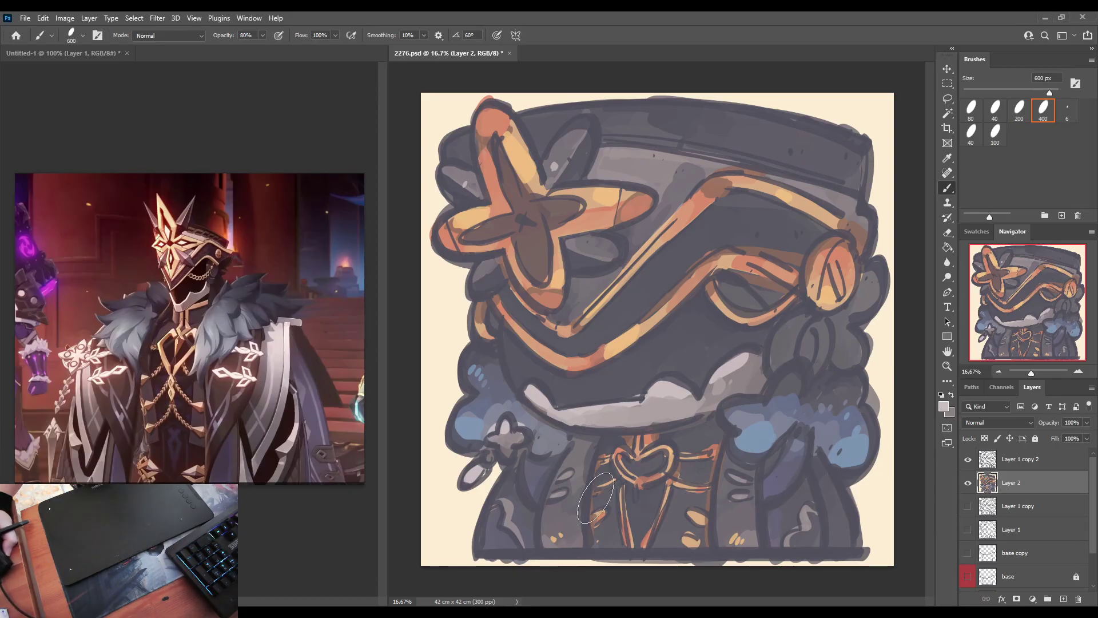
Step: Duplicate the line art layer "Layer 1 copy 2" and hide the original
left_click(988, 467)
key("ctrl+j")
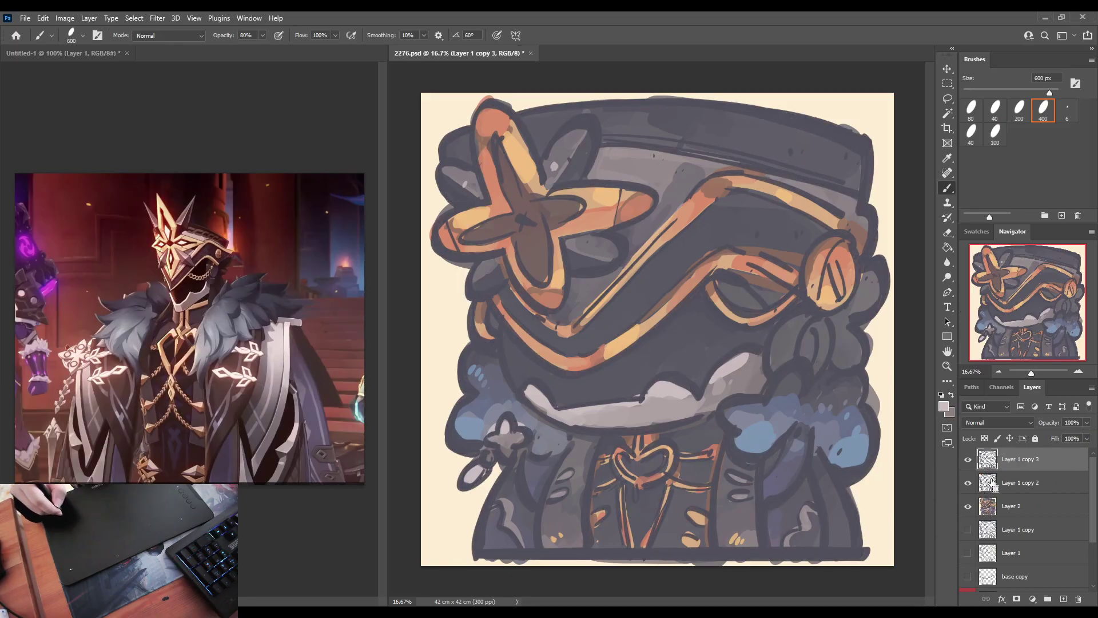
left_click(968, 482)
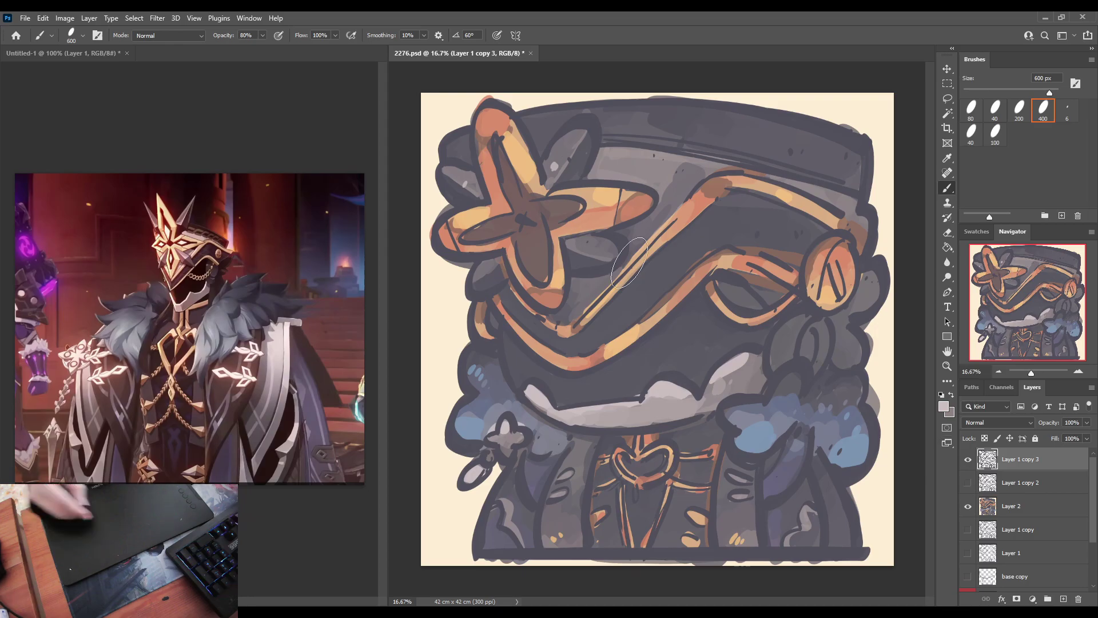
Step: Recolour the outline of the flower's upper and outer side petals with orange sampled from it, using a 200 px brush at 100% opacity
left_click(527, 148, "alt")
key("0")
key("bracketleft")
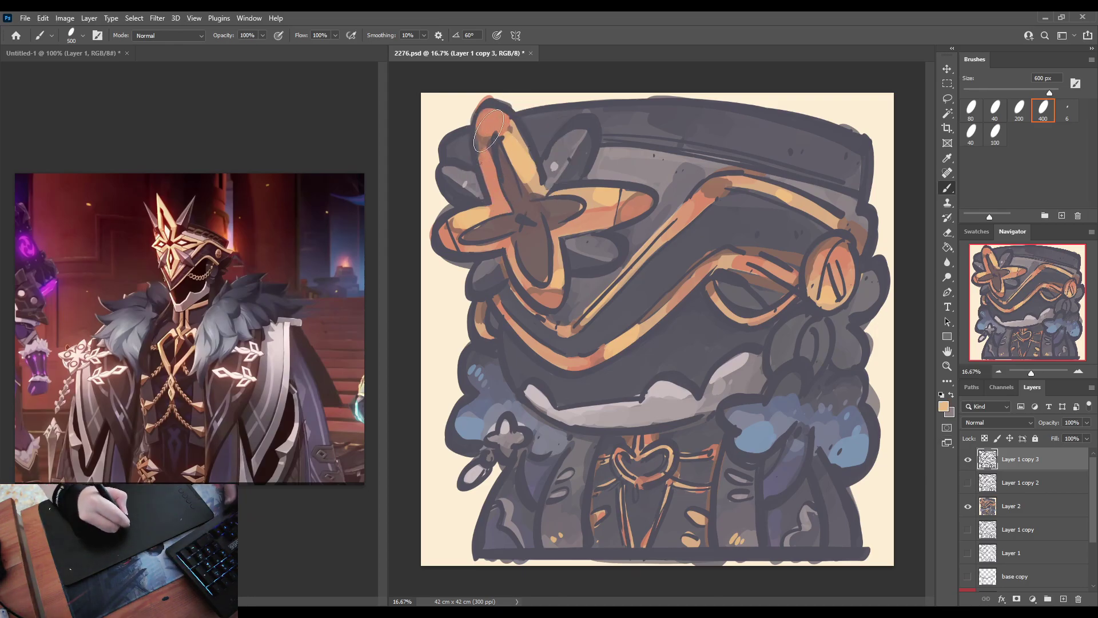
key("bracketleft")
key("bracketleft")
key("bracketleft")
left_click(478, 113, "alt")
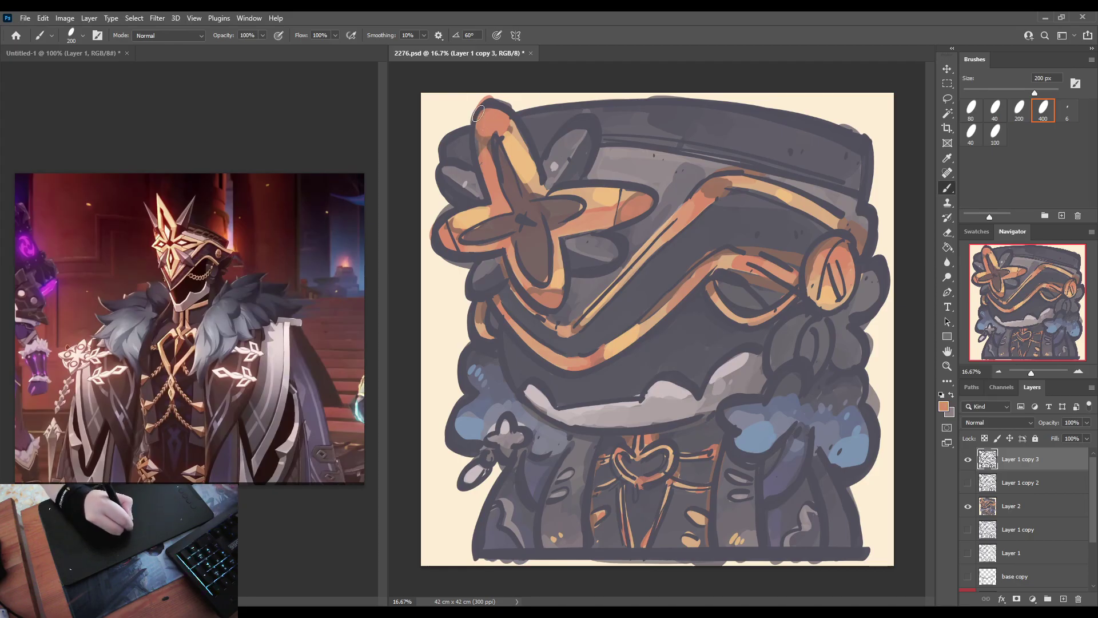
left_click_drag(483, 103, 477, 163)
mouse_move(480, 203)
left_mouse_down()
mouse_move(475, 113)
mouse_move(474, 209)
mouse_move(482, 202)
mouse_move(451, 211)
mouse_move(436, 232)
mouse_move(438, 249)
mouse_move(493, 263)
left_mouse_up()
key("ctrl+z")
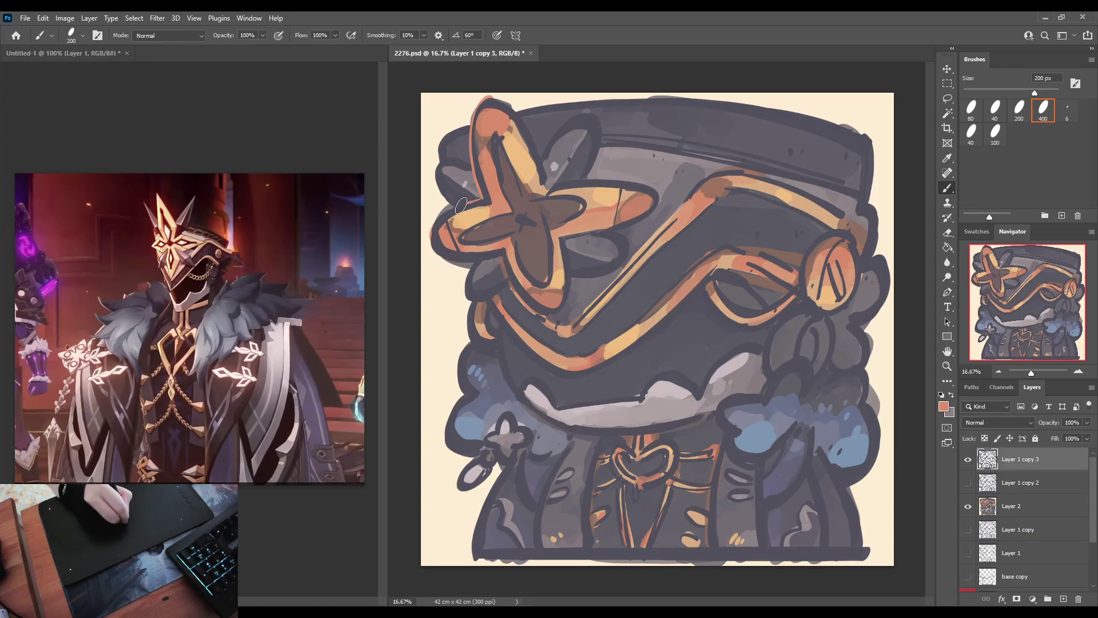
mouse_move(461, 205)
left_mouse_down()
mouse_move(434, 229)
mouse_move(435, 253)
mouse_move(495, 258)
left_mouse_up()
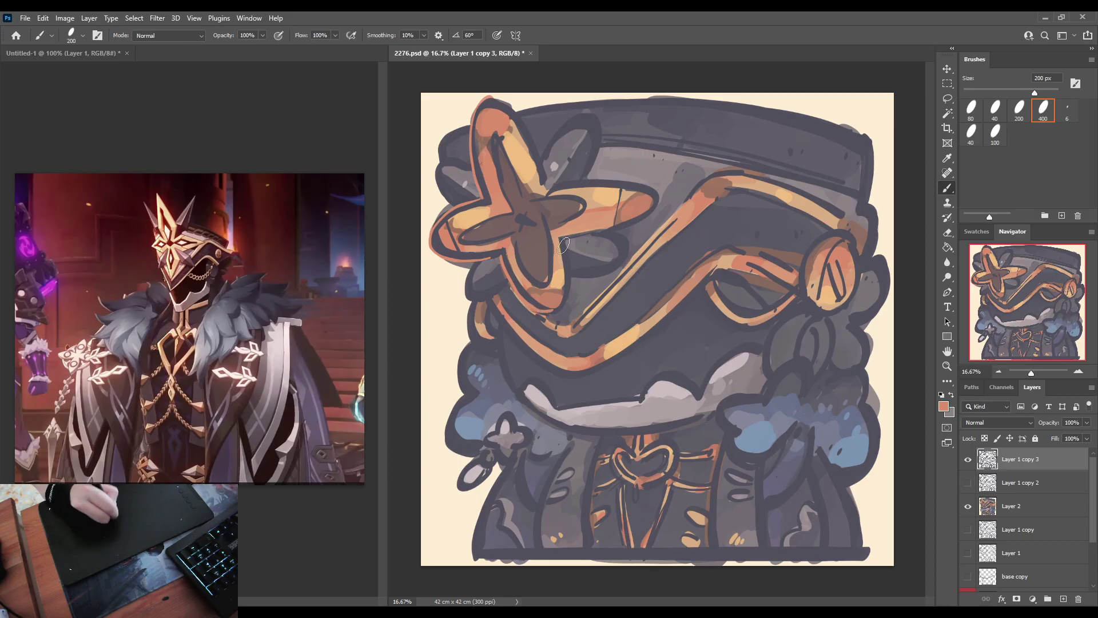
Step: Recolour the outline of the flower's remaining petal edges facing the hat and mask panel in the same orange
mouse_move(503, 105)
left_mouse_down()
mouse_move(545, 173)
mouse_move(568, 183)
mouse_move(554, 184)
mouse_move(630, 184)
left_mouse_up()
key("ctrl+z")
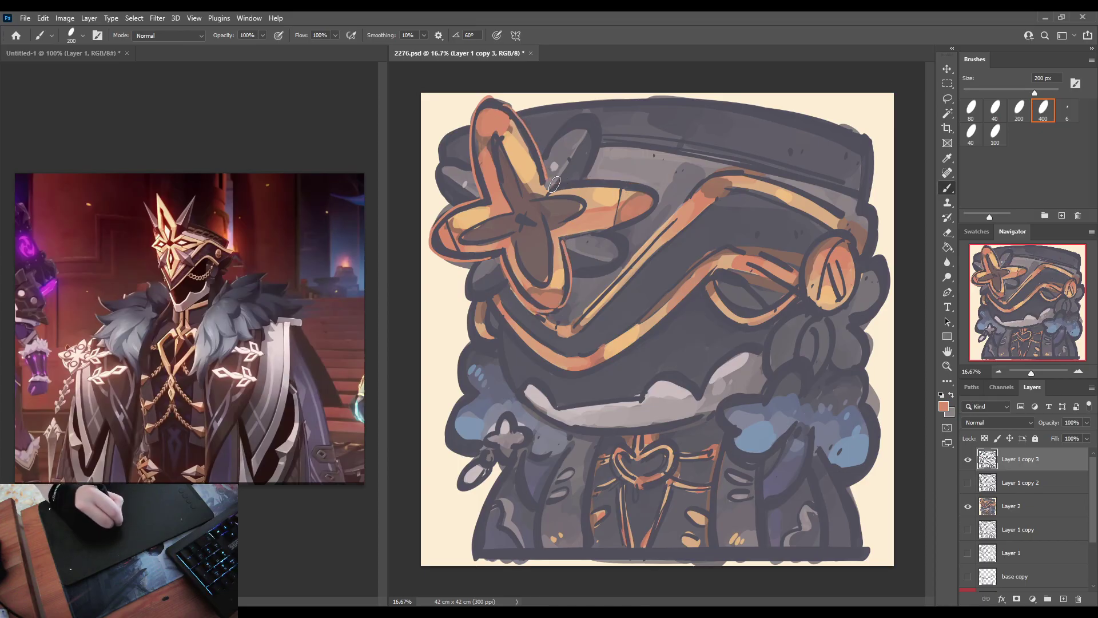
mouse_move(554, 184)
left_mouse_down()
mouse_move(619, 176)
mouse_move(652, 192)
mouse_move(578, 240)
left_mouse_up()
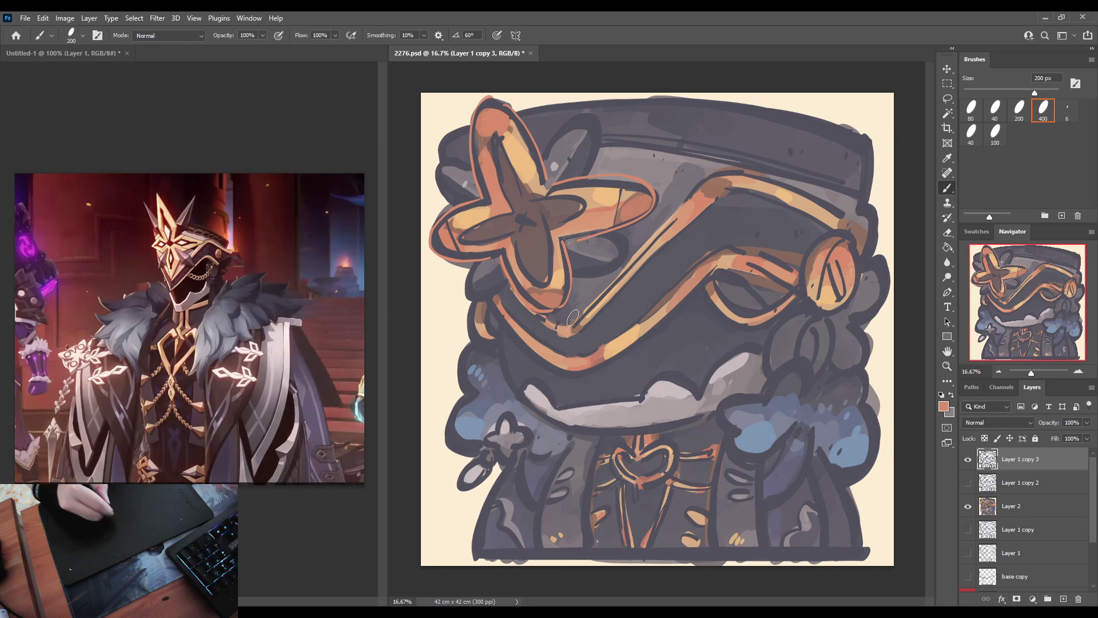
Step: Recolour the outlines of the small gold curl below the flower and of the mask's lower gold trim in orange
mouse_move(475, 309)
left_mouse_down()
mouse_move(471, 335)
mouse_move(494, 350)
left_mouse_up()
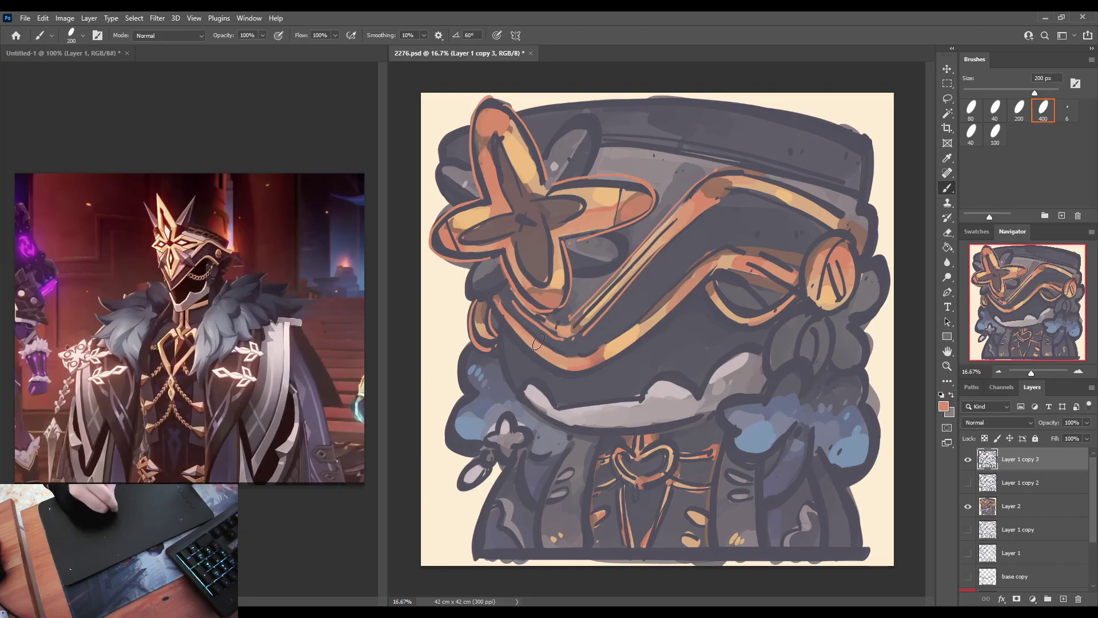
left_click_drag(595, 350, 660, 293)
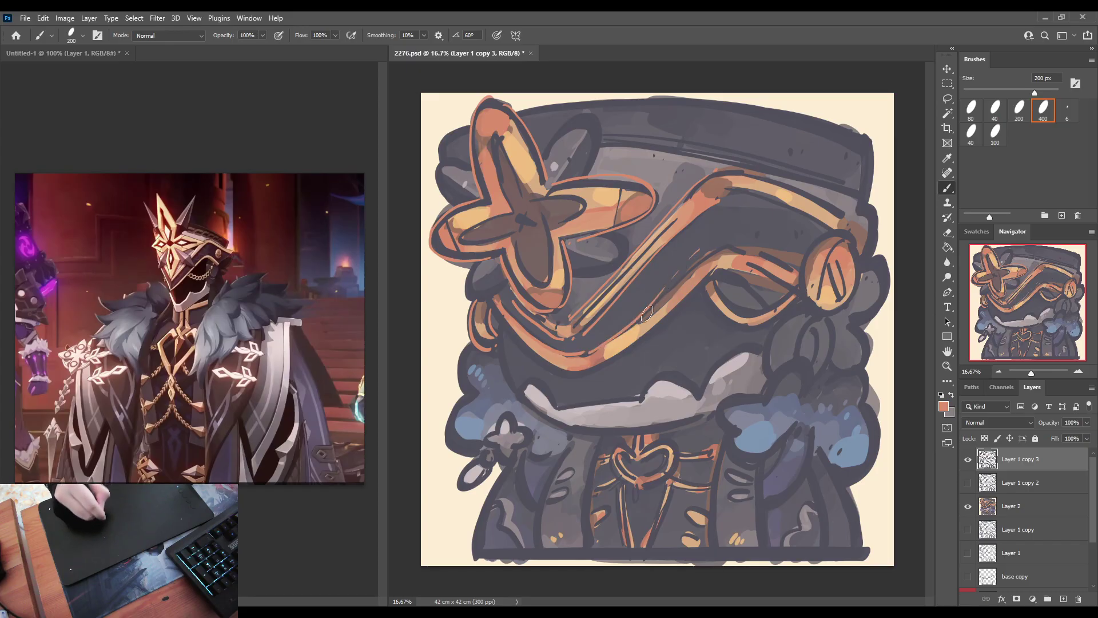
key("ctrl+z")
mouse_move(601, 348)
left_mouse_down()
mouse_move(716, 245)
mouse_move(788, 263)
left_mouse_up()
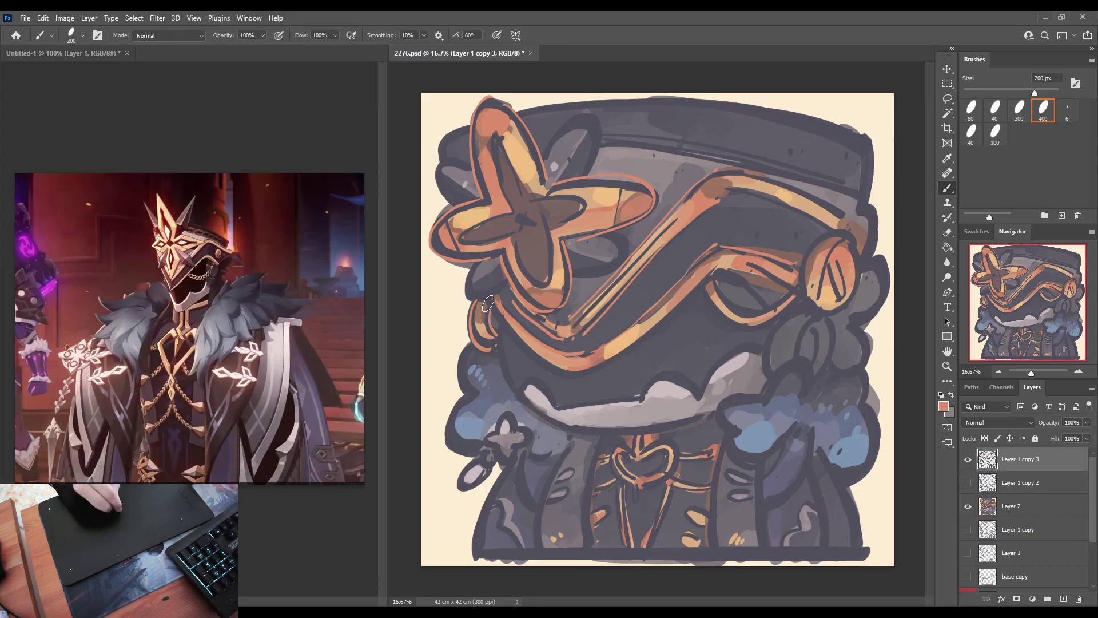
Step: Undo the last stroke and recolour the outlines of the mask's gold trim and the loop under its side end in orange
key("ctrl+z")
mouse_move(495, 313)
left_mouse_down()
mouse_move(579, 377)
mouse_move(606, 369)
mouse_move(598, 374)
mouse_move(711, 274)
mouse_move(796, 286)
left_mouse_up()
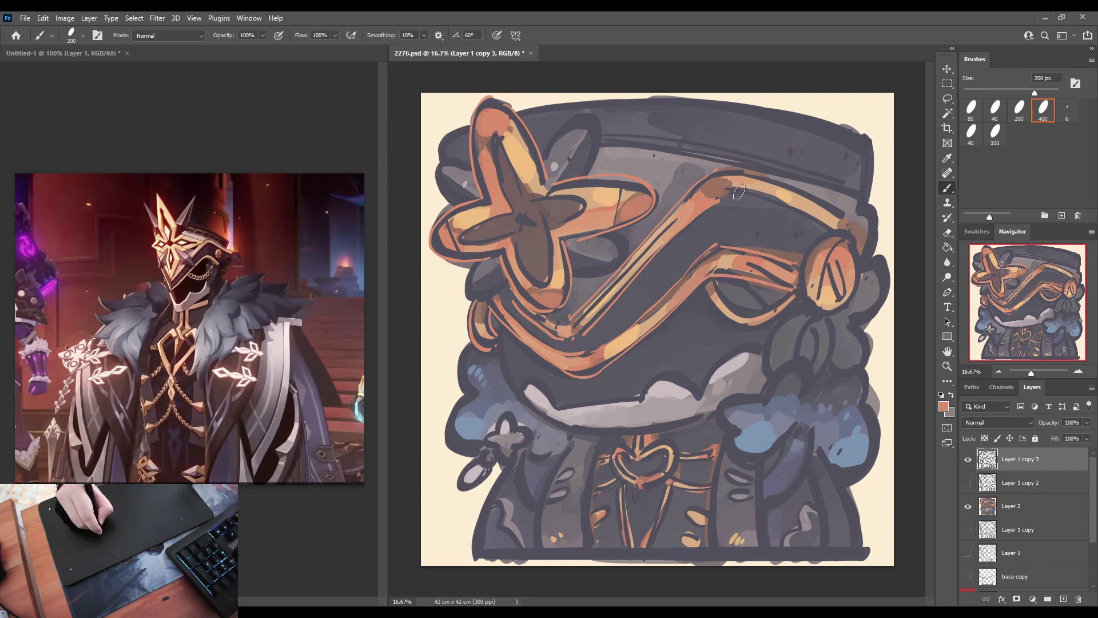
left_click_drag(739, 192, 821, 224)
mouse_move(755, 170)
left_mouse_down()
mouse_move(854, 228)
mouse_move(837, 238)
mouse_move(854, 235)
mouse_move(863, 252)
mouse_move(829, 232)
mouse_move(797, 302)
left_mouse_up()
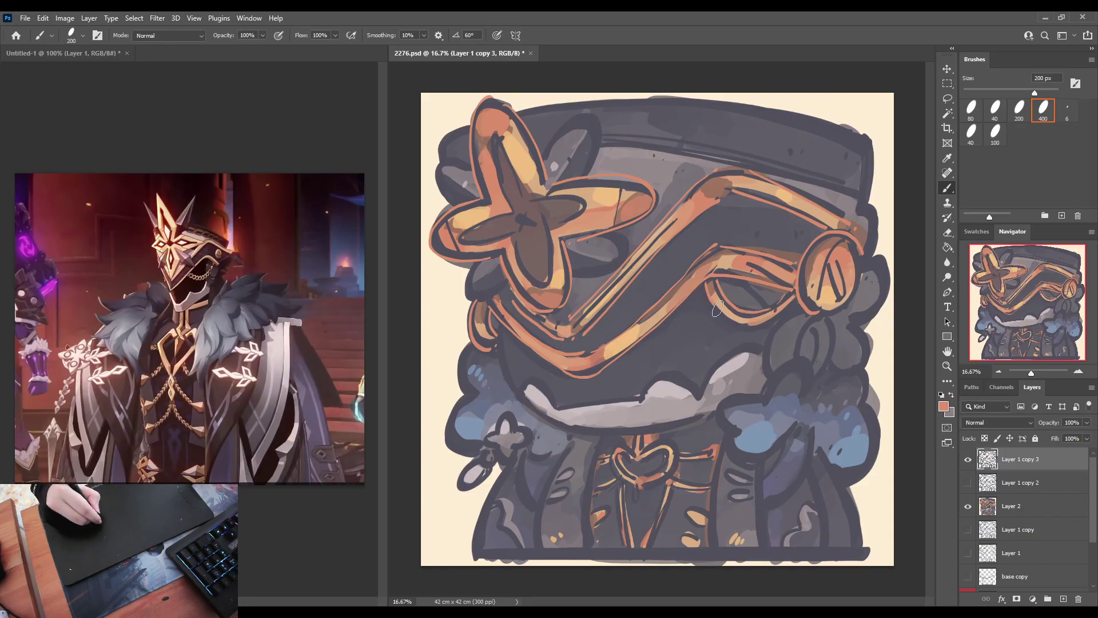
mouse_move(718, 309)
left_mouse_down()
mouse_move(747, 332)
mouse_move(803, 298)
left_mouse_up()
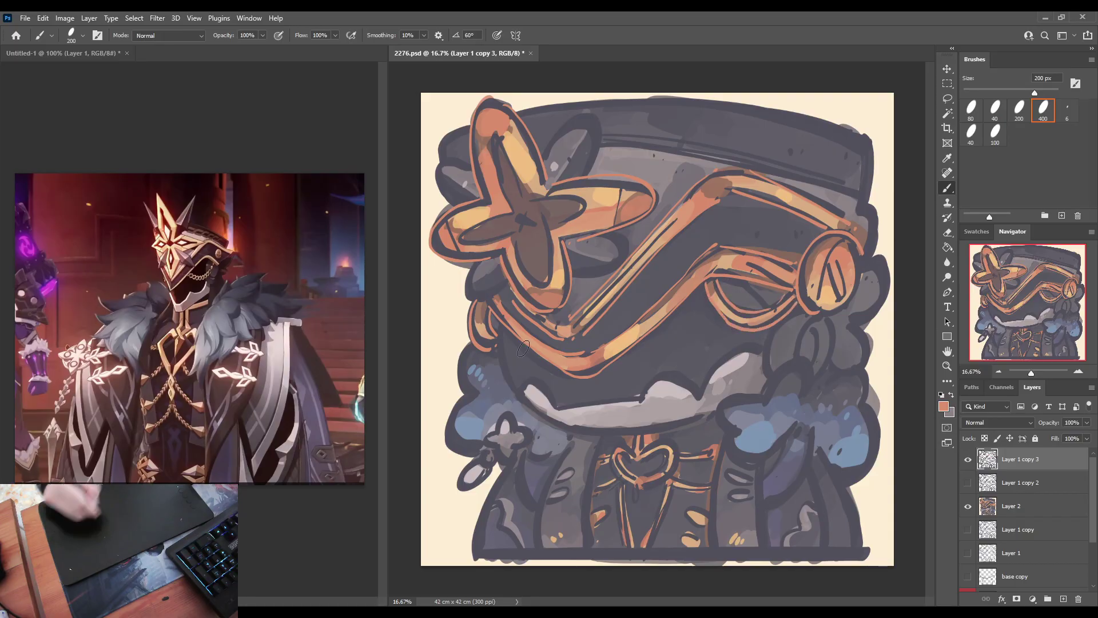
Step: Sample light gold from the mask trim and recolour the trim edges directly above the loop with it
left_click(636, 327, "alt")
left_click_drag(759, 248, 800, 261)
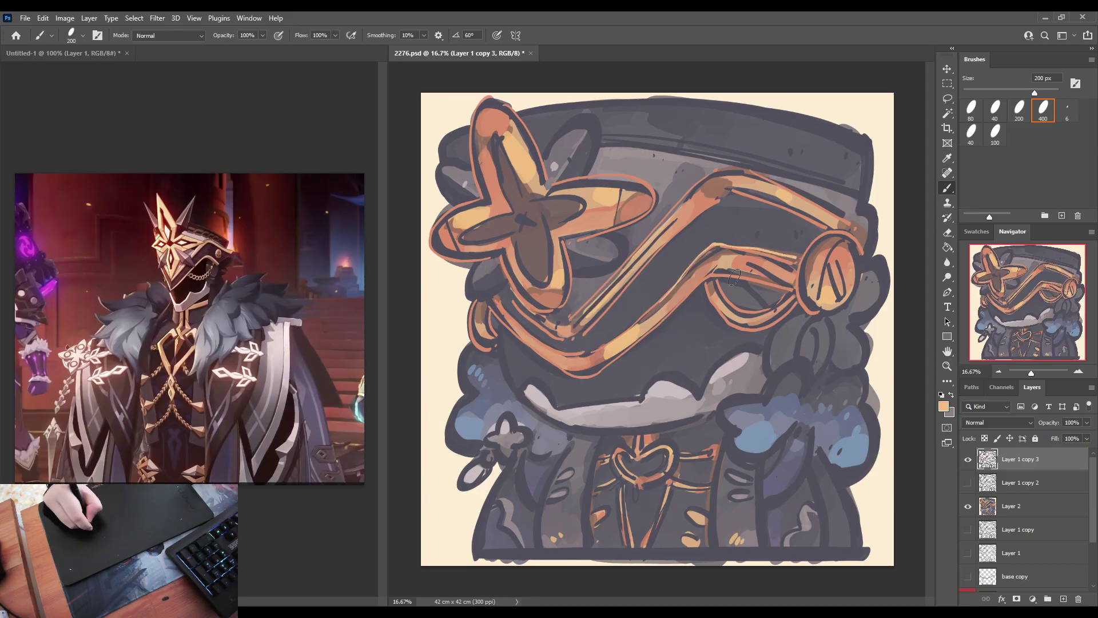
mouse_move(705, 282)
left_mouse_down()
mouse_move(643, 335)
mouse_move(731, 275)
mouse_move(793, 279)
left_mouse_up()
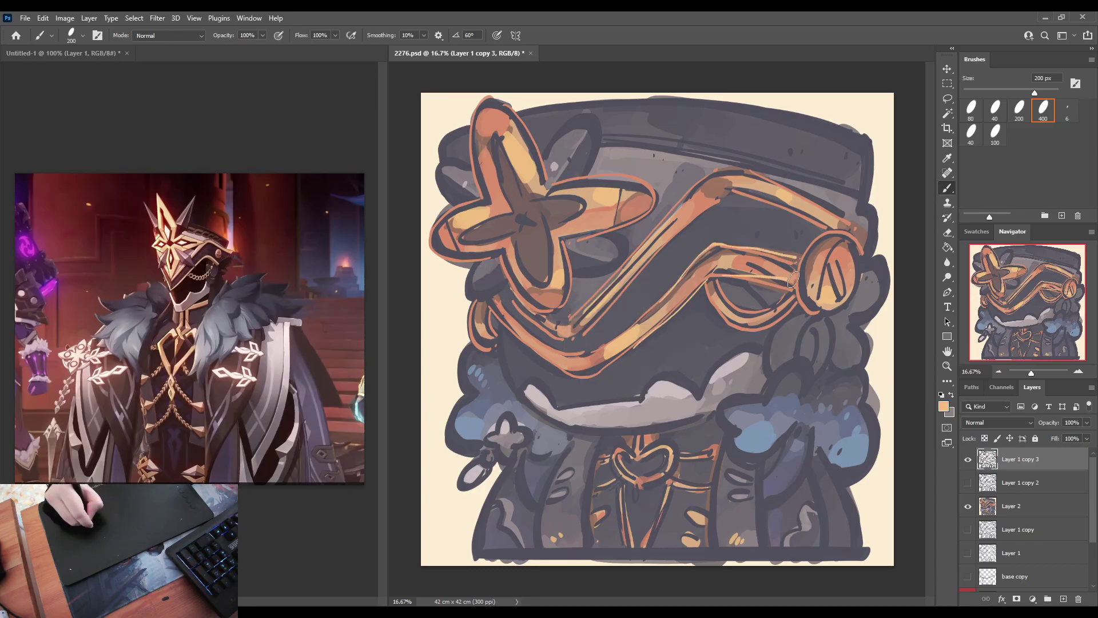
Step: Recolour the outlines of the four grey petals behind the gold flower in light grey sampled from the petal highlight
mouse_move(464, 163)
left_mouse_down()
mouse_move(442, 164)
mouse_move(452, 200)
left_mouse_up()
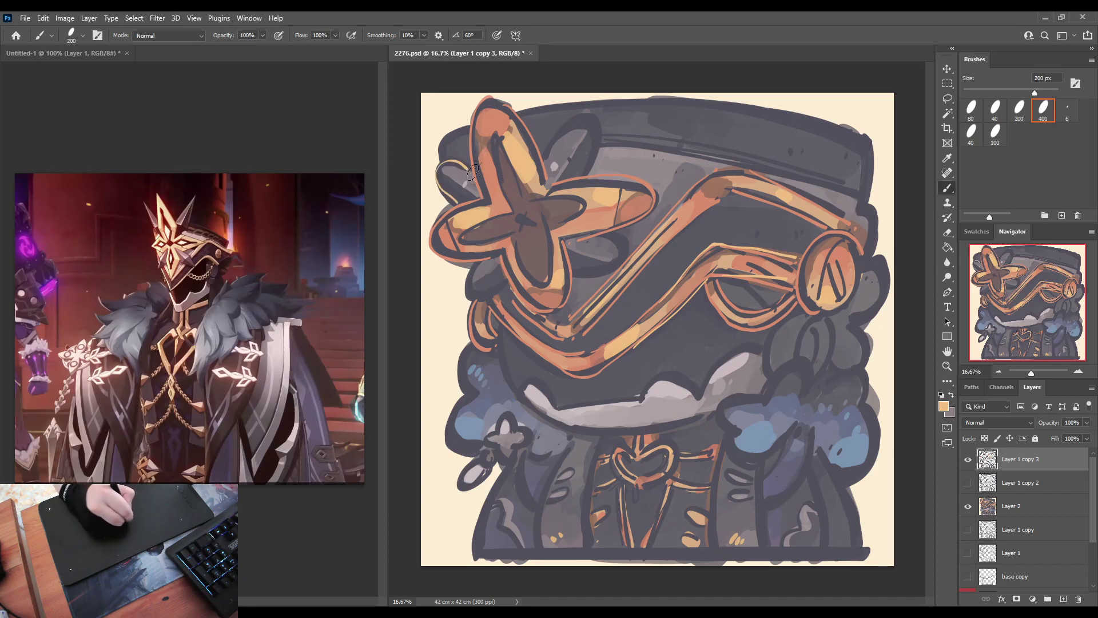
left_click(561, 164, "alt")
mouse_move(545, 159)
left_mouse_down()
mouse_move(569, 119)
mouse_move(601, 119)
mouse_move(586, 170)
left_mouse_up()
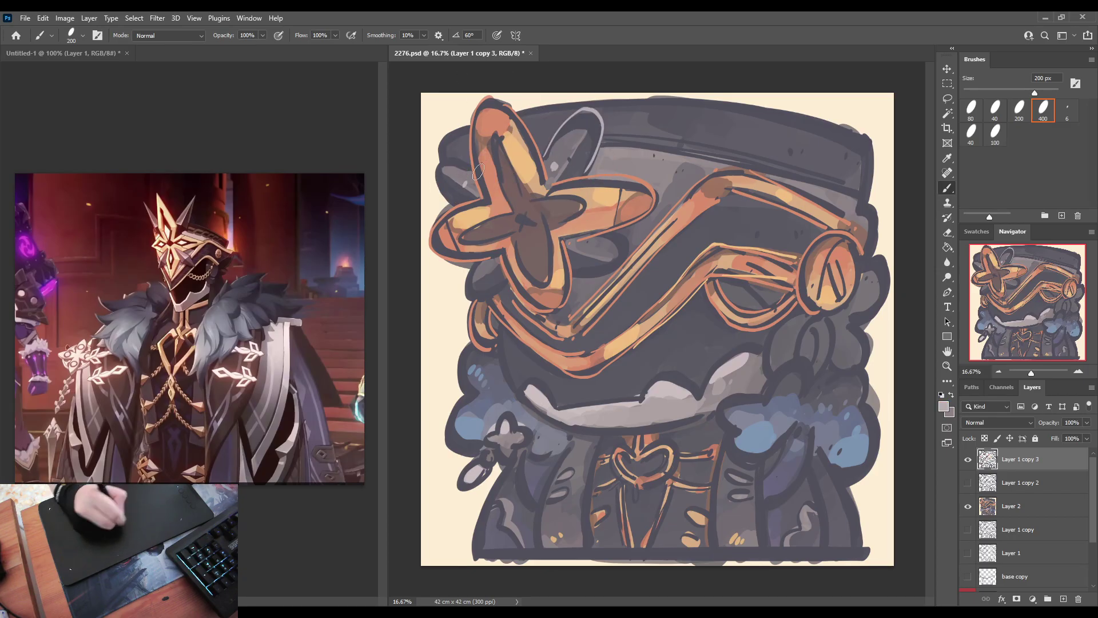
mouse_move(466, 165)
left_mouse_down()
mouse_move(436, 174)
mouse_move(456, 203)
left_mouse_up()
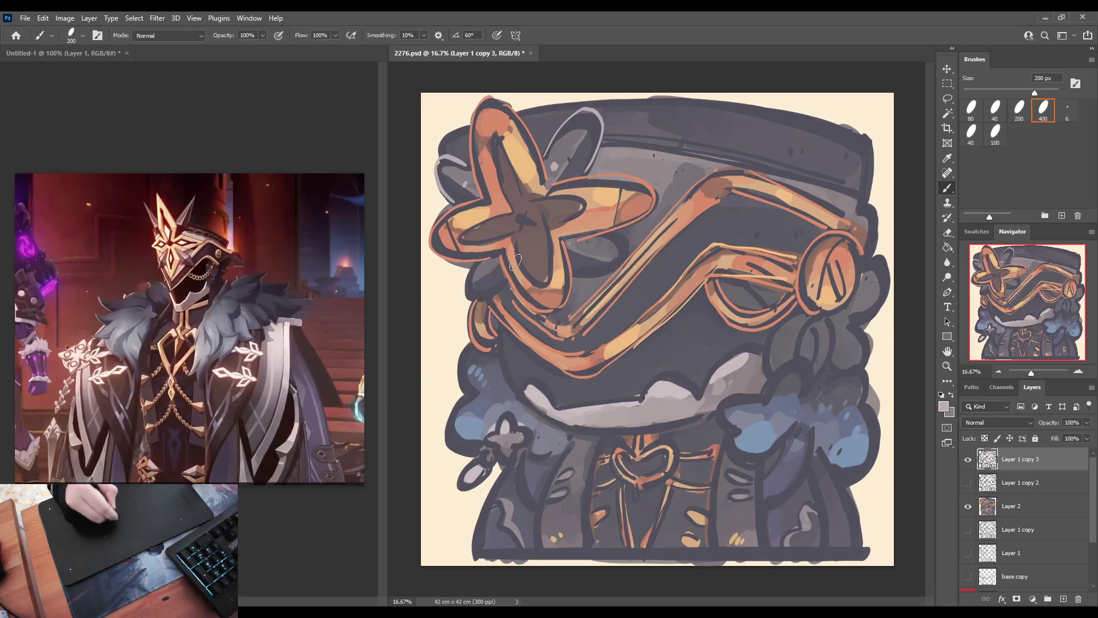
mouse_move(484, 262)
left_mouse_down()
mouse_move(499, 287)
mouse_move(473, 292)
mouse_move(492, 267)
left_mouse_up()
mouse_move(577, 260)
left_mouse_down()
mouse_move(597, 273)
mouse_move(619, 249)
mouse_move(617, 222)
left_mouse_up()
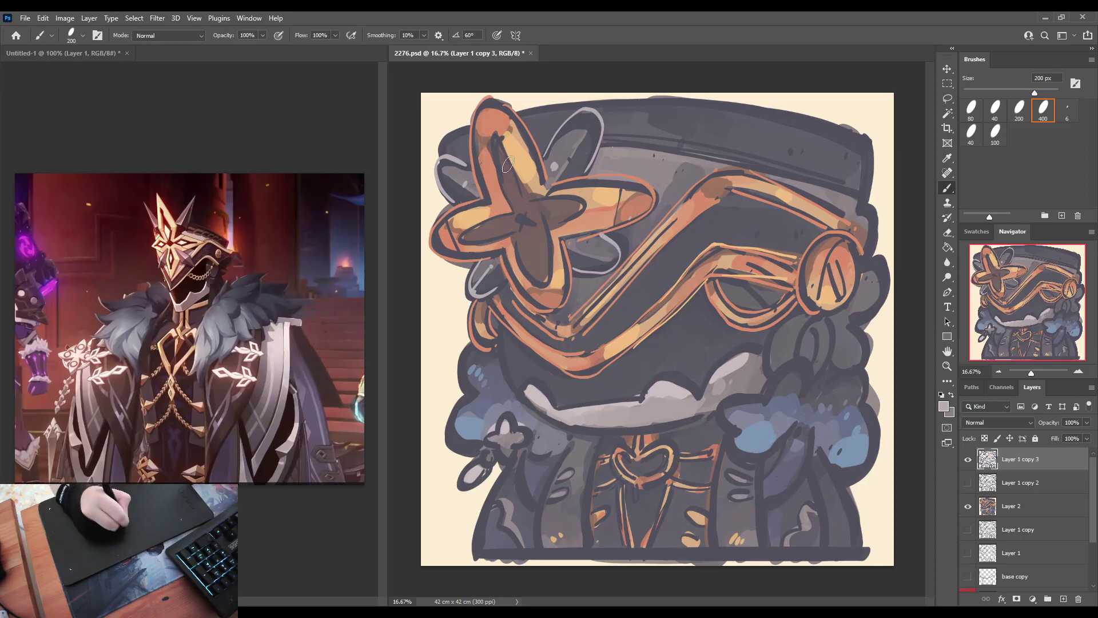
Step: Sample light gold from the flower and recolour the outline of its brown inner star shape
left_click(497, 149, "alt")
mouse_move(497, 150)
left_mouse_down()
mouse_move(514, 212)
mouse_move(471, 229)
mouse_move(510, 238)
mouse_move(540, 287)
mouse_move(525, 169)
mouse_move(510, 162)
mouse_move(530, 205)
mouse_move(579, 210)
mouse_move(553, 228)
mouse_move(554, 280)
left_mouse_up()
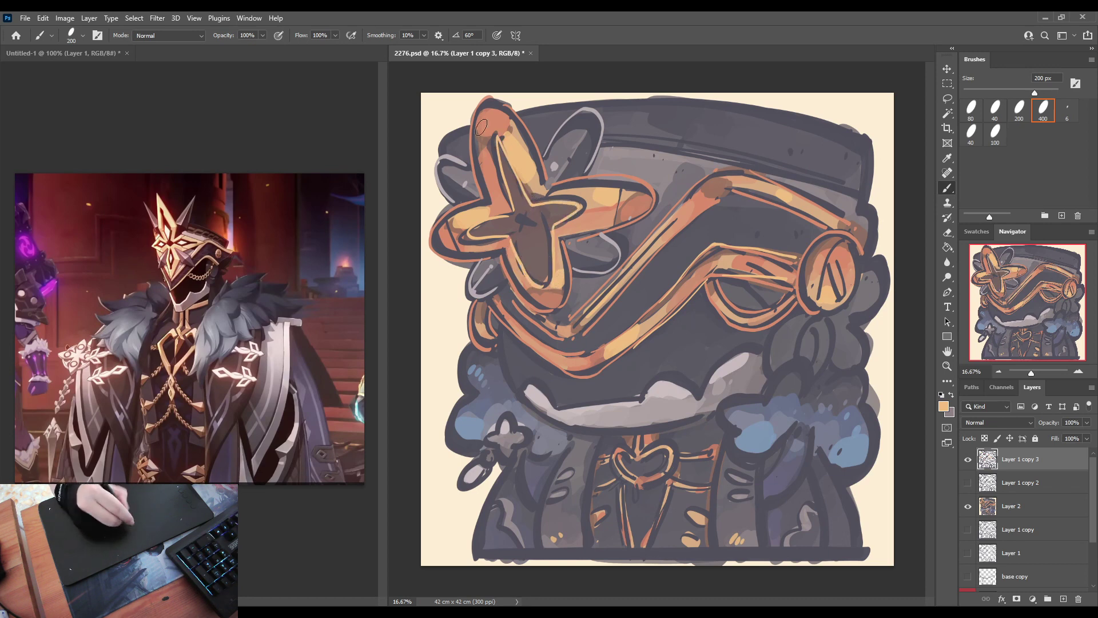
left_click_drag(485, 228, 495, 227)
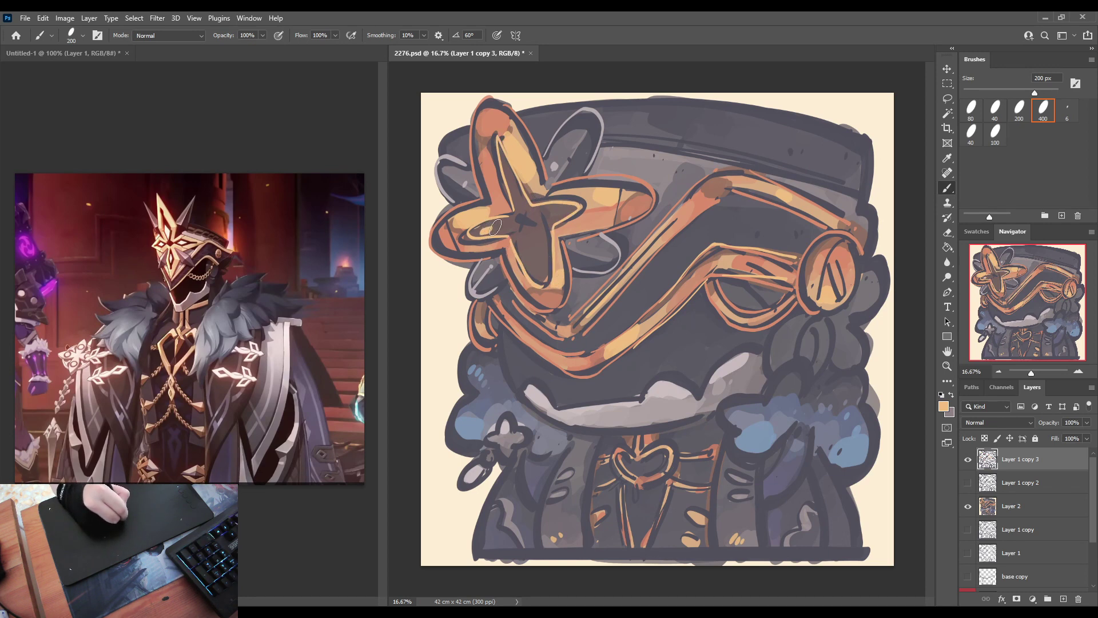
Step: Draw small light grey crosses on the flower's centre and inner petals, and outline the mask's round side ornament in light gold
left_click(664, 387, "alt")
left_click_drag(480, 224, 487, 232)
left_click_drag(487, 224, 480, 232)
left_click_drag(532, 259, 532, 267)
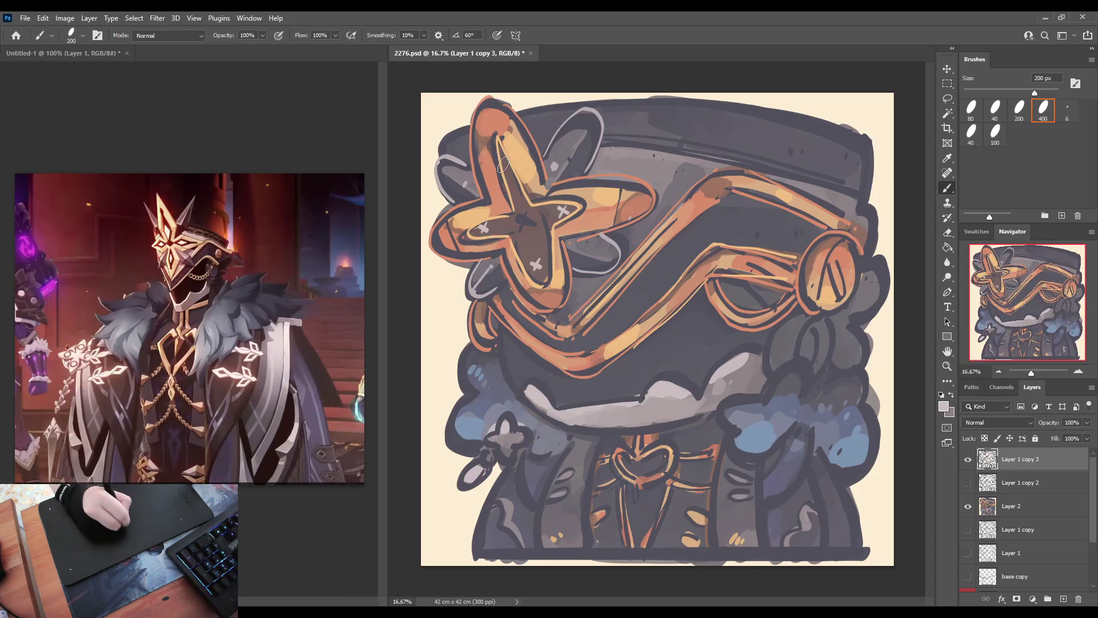
left_click_drag(503, 161, 503, 169)
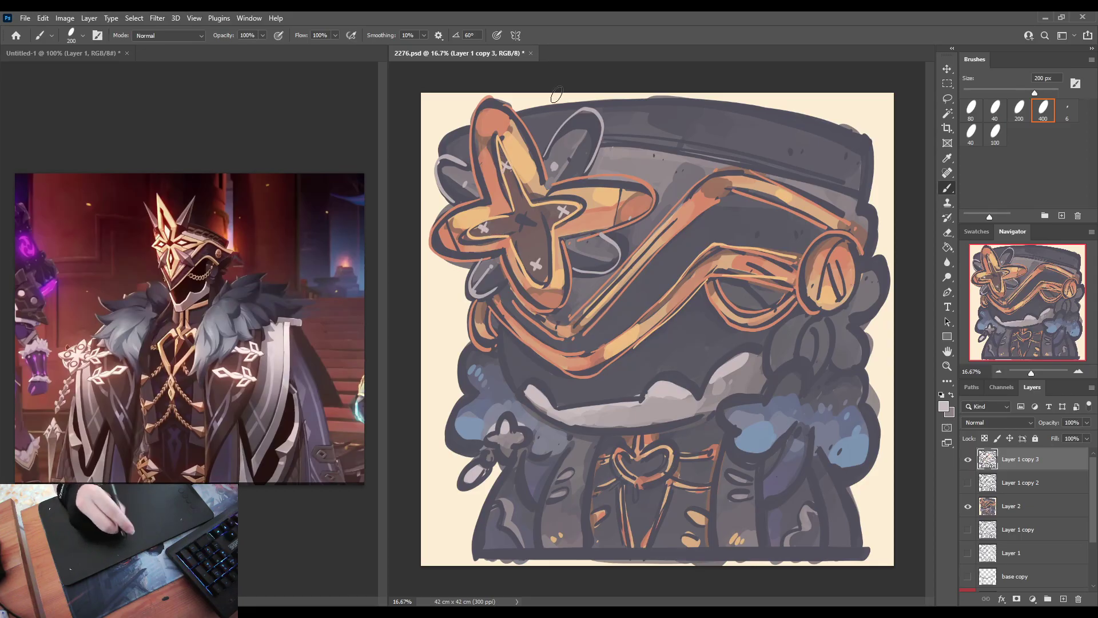
mouse_move(520, 212)
left_mouse_down()
mouse_move(532, 226)
mouse_move(520, 225)
left_mouse_up()
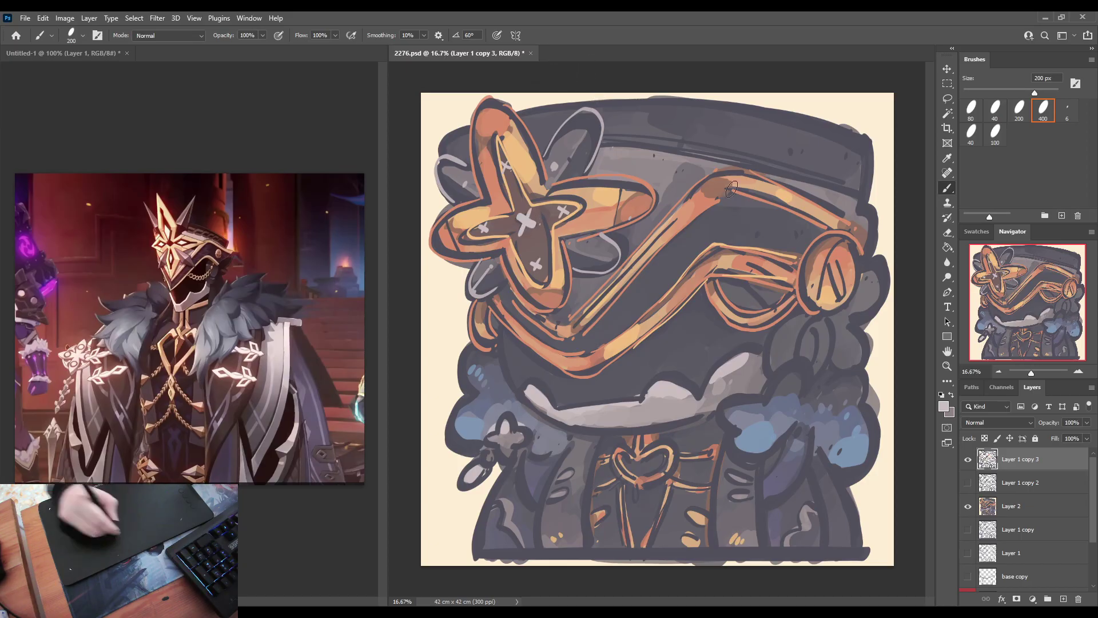
mouse_move(856, 236)
left_mouse_down()
mouse_move(804, 266)
mouse_move(875, 283)
left_mouse_up()
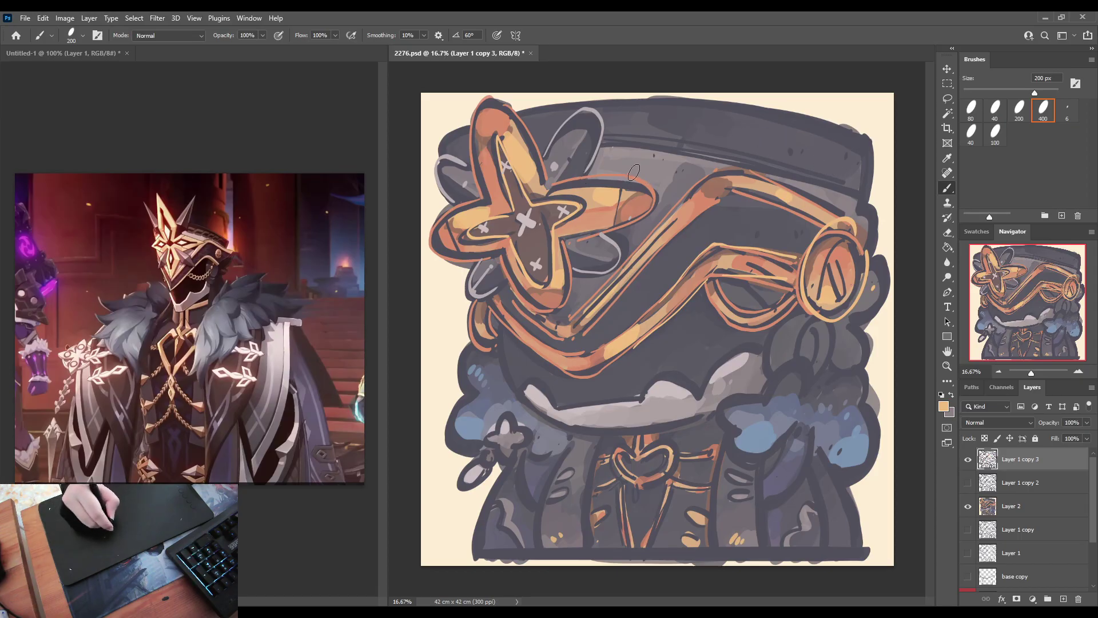
Step: Draw a light grey meander pattern with upper and lower border lines along the hat band
left_click(732, 371, "alt")
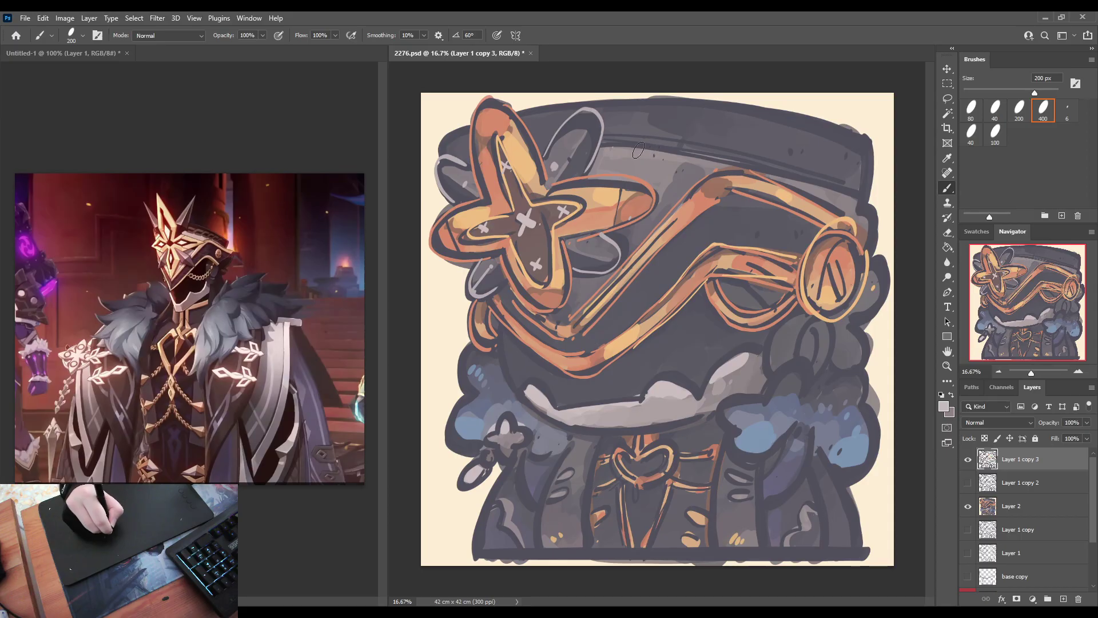
mouse_move(614, 123)
left_mouse_down()
mouse_move(625, 152)
mouse_move(640, 126)
mouse_move(660, 131)
mouse_move(644, 151)
mouse_move(658, 150)
mouse_move(682, 127)
mouse_move(672, 150)
left_mouse_up()
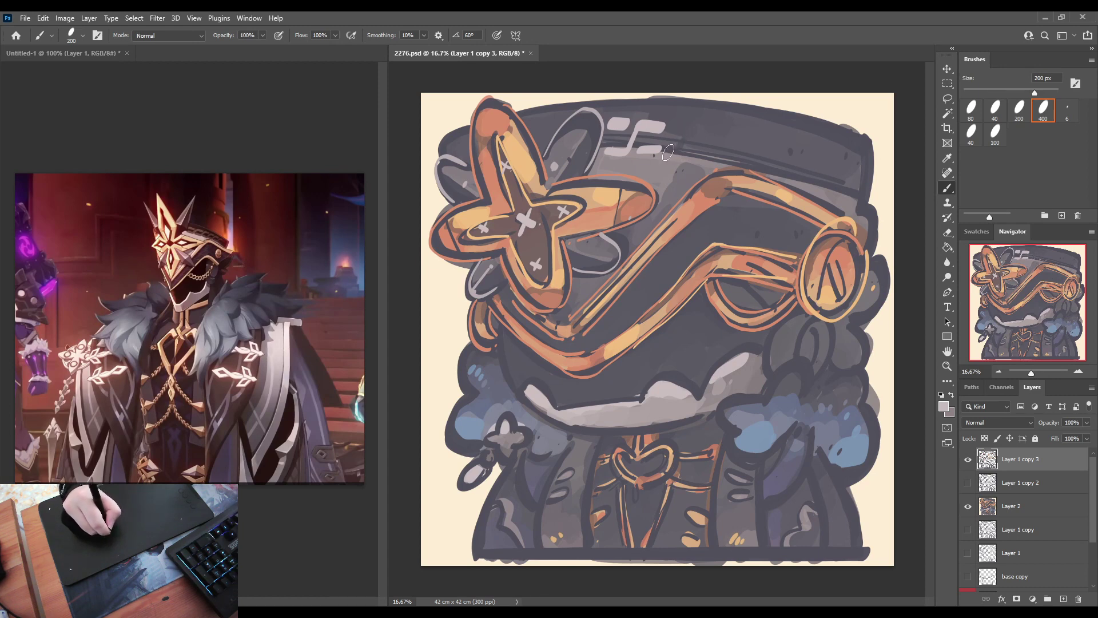
mouse_move(668, 152)
left_mouse_down()
mouse_move(630, 153)
mouse_move(677, 134)
mouse_move(665, 154)
mouse_move(674, 135)
mouse_move(695, 133)
mouse_move(687, 160)
mouse_move(750, 142)
mouse_move(746, 169)
mouse_move(729, 162)
mouse_move(786, 151)
mouse_move(777, 172)
mouse_move(790, 176)
mouse_move(804, 156)
mouse_move(827, 160)
mouse_move(809, 187)
mouse_move(845, 163)
left_mouse_up()
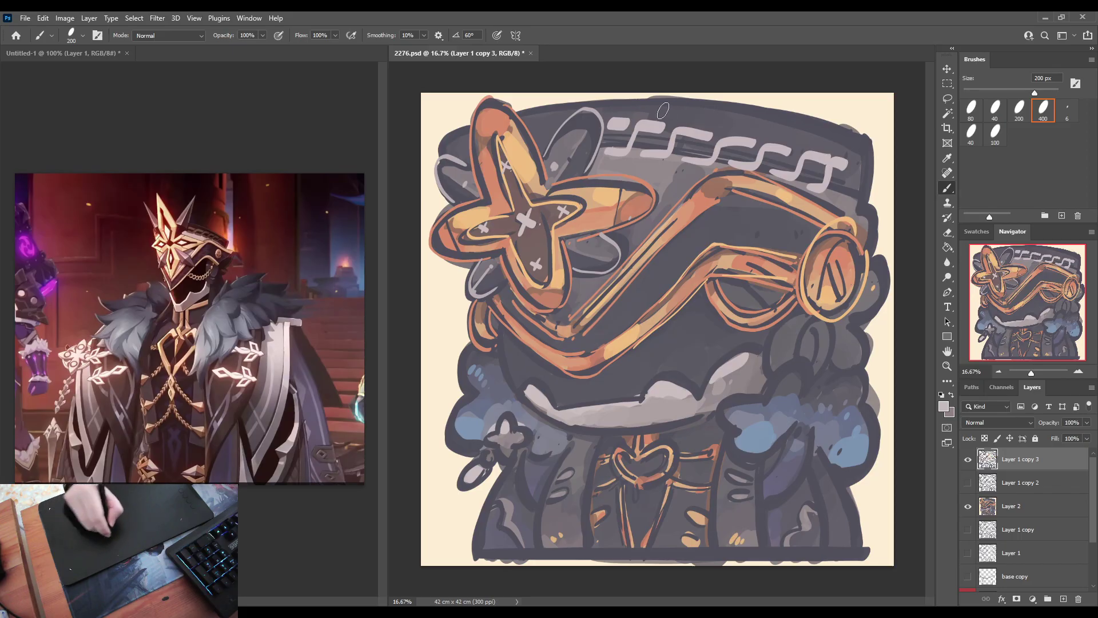
mouse_move(615, 114)
left_mouse_down()
mouse_move(755, 132)
mouse_move(812, 150)
mouse_move(649, 117)
mouse_move(856, 166)
left_mouse_up()
key("ctrl+z")
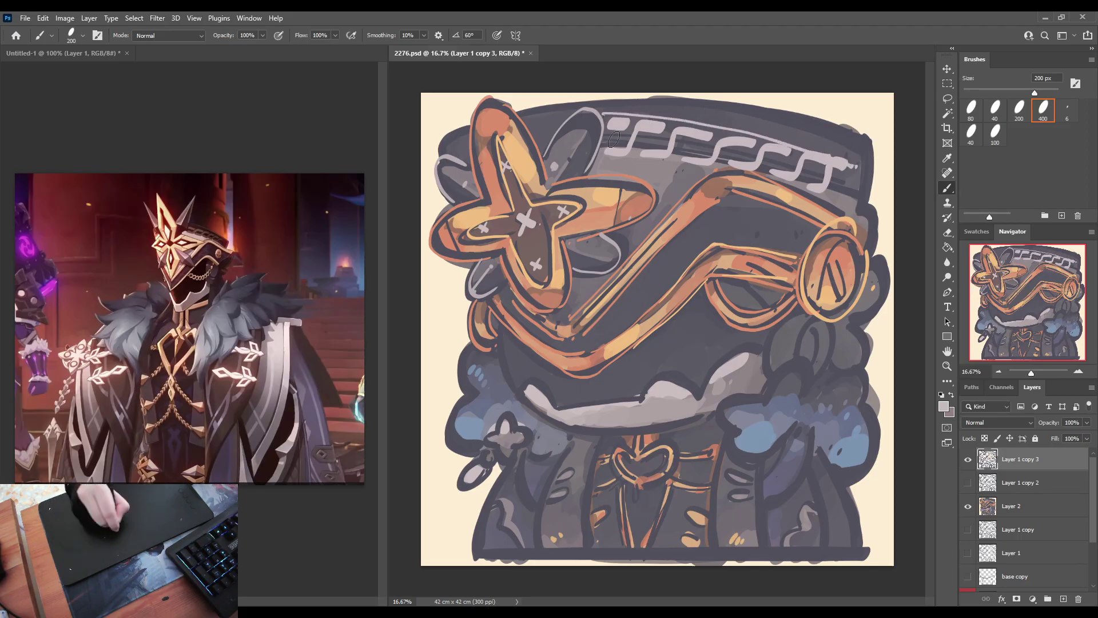
mouse_move(610, 154)
left_mouse_down()
mouse_move(726, 166)
mouse_move(854, 182)
left_mouse_up()
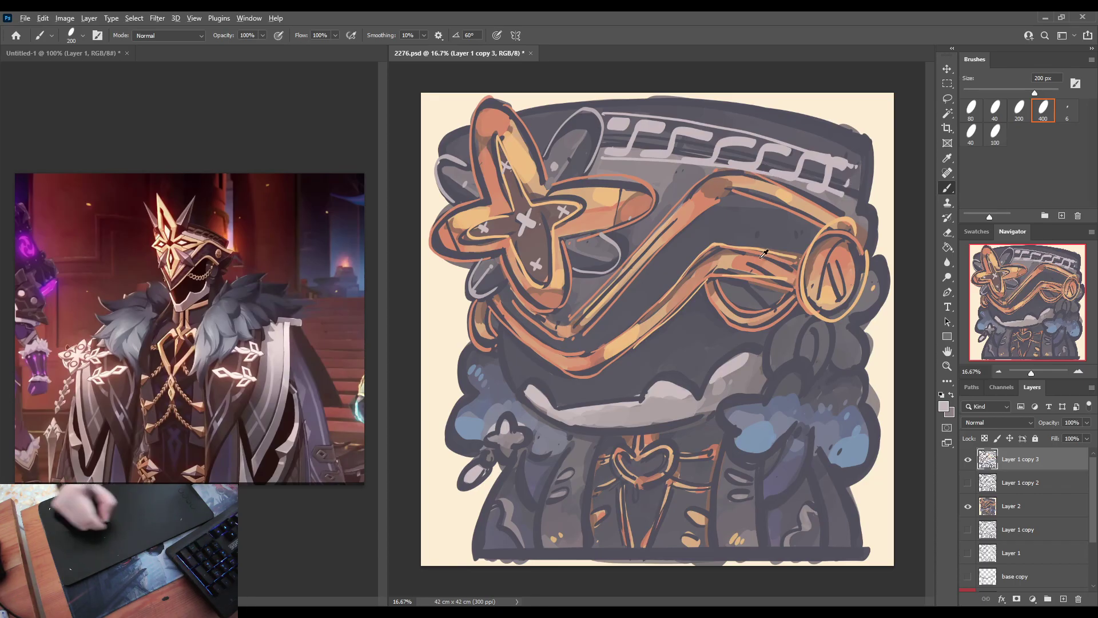
Step: Sample slate blue from the fur and recolour the hat's upper outline and the outer hair outline beside the round ornament
left_click(724, 255, "alt")
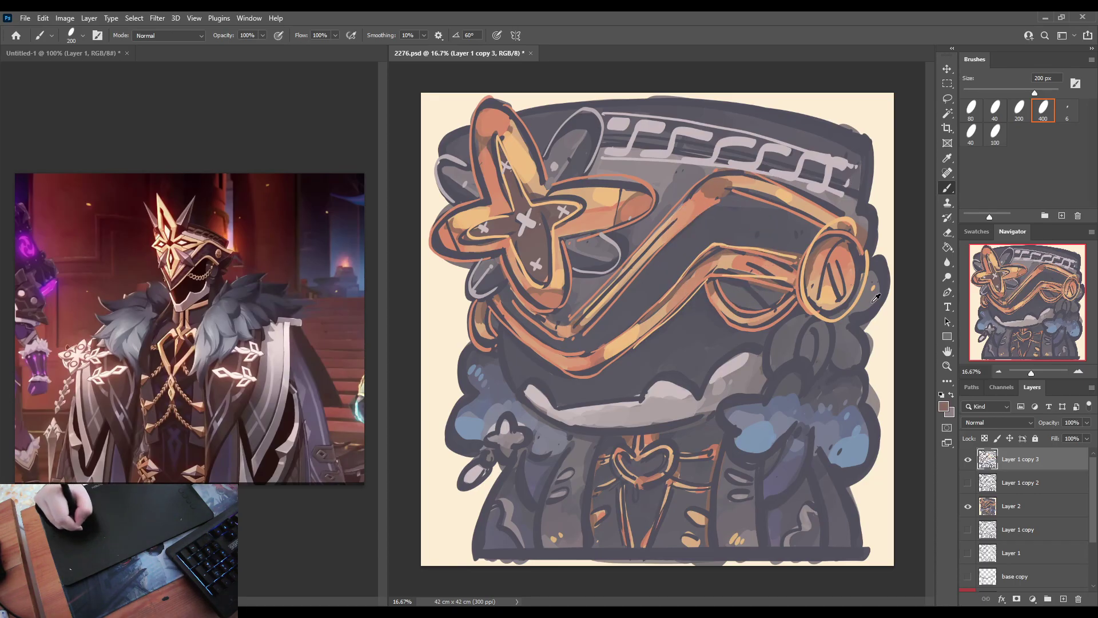
left_click(846, 425, "alt")
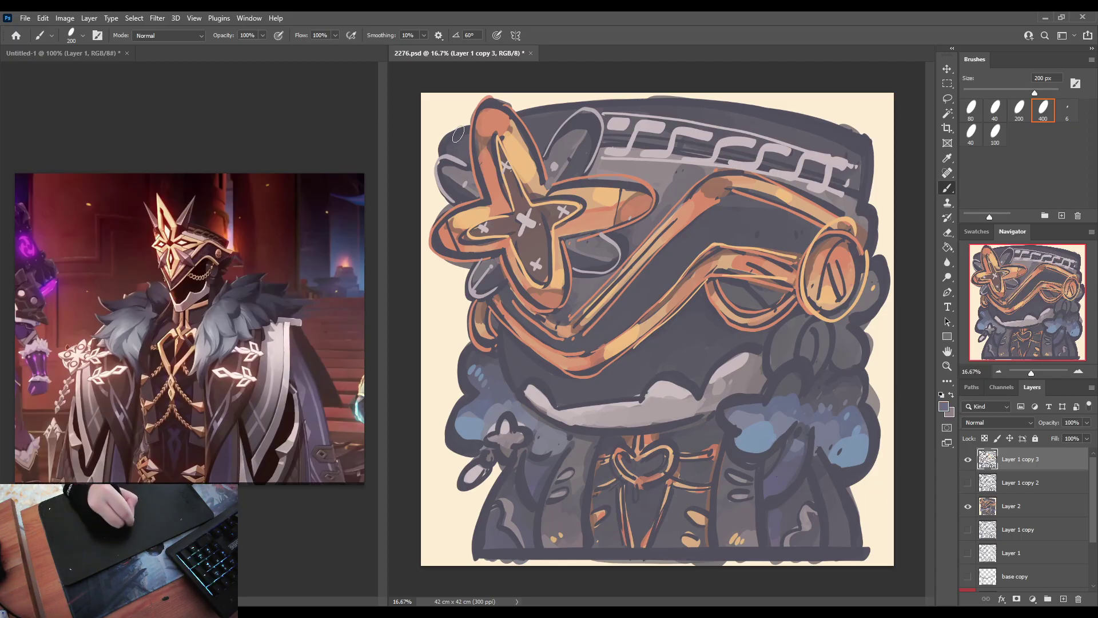
mouse_move(529, 115)
left_mouse_down()
mouse_move(664, 103)
mouse_move(781, 117)
mouse_move(860, 149)
left_mouse_up()
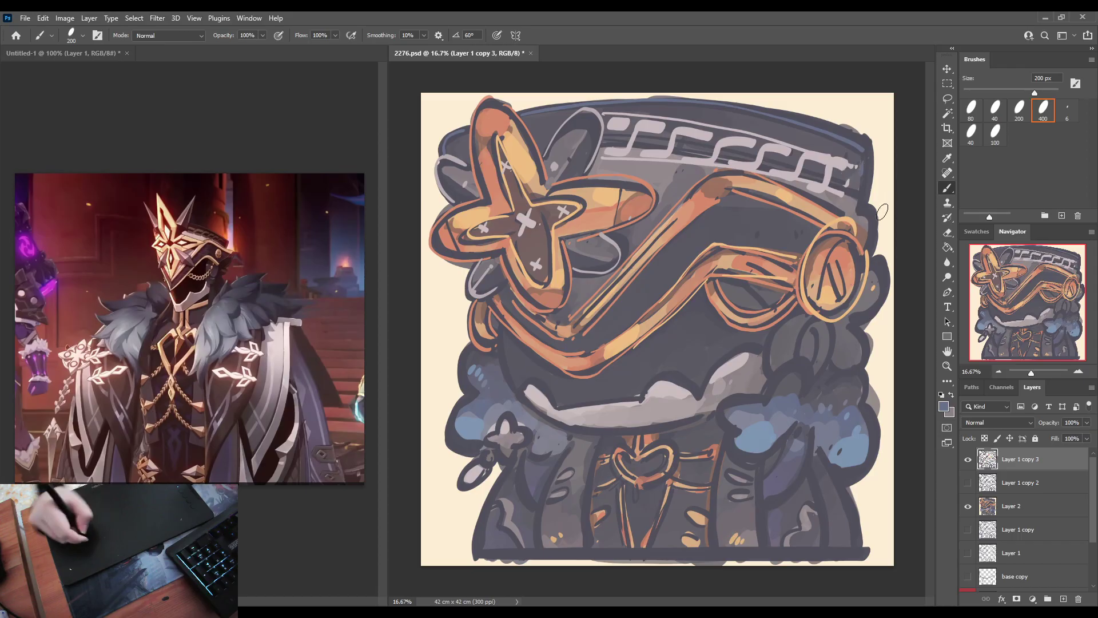
mouse_move(868, 213)
left_mouse_down()
mouse_move(879, 265)
mouse_move(859, 315)
left_mouse_up()
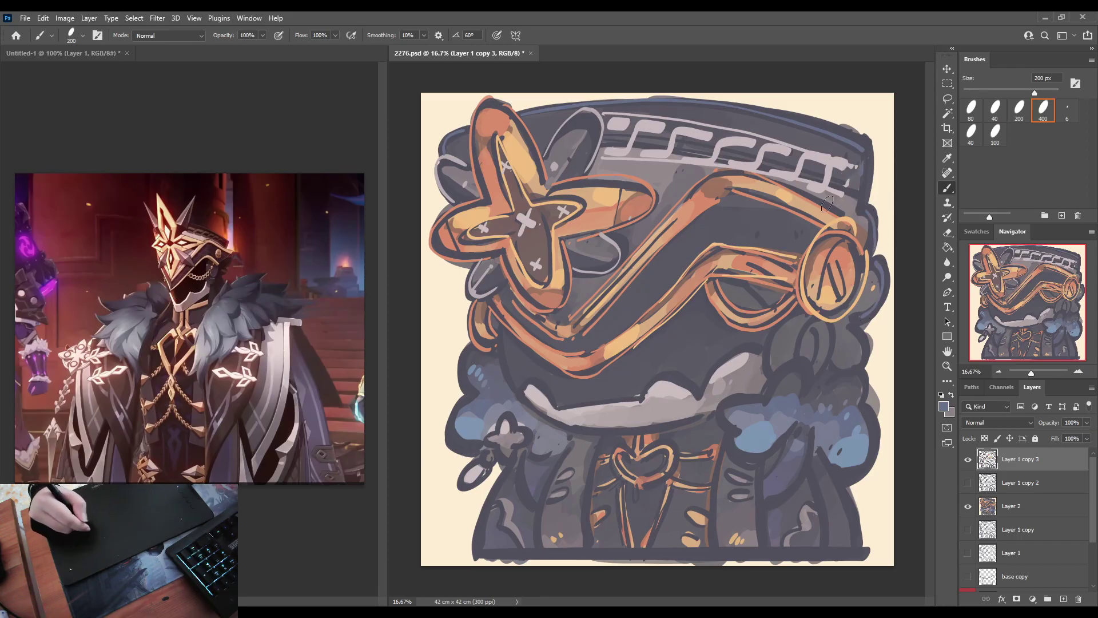
Step: Recolour the scalloped upper outline of the mask's pale lower trim in light grey sampled from it
left_click(721, 382, "alt")
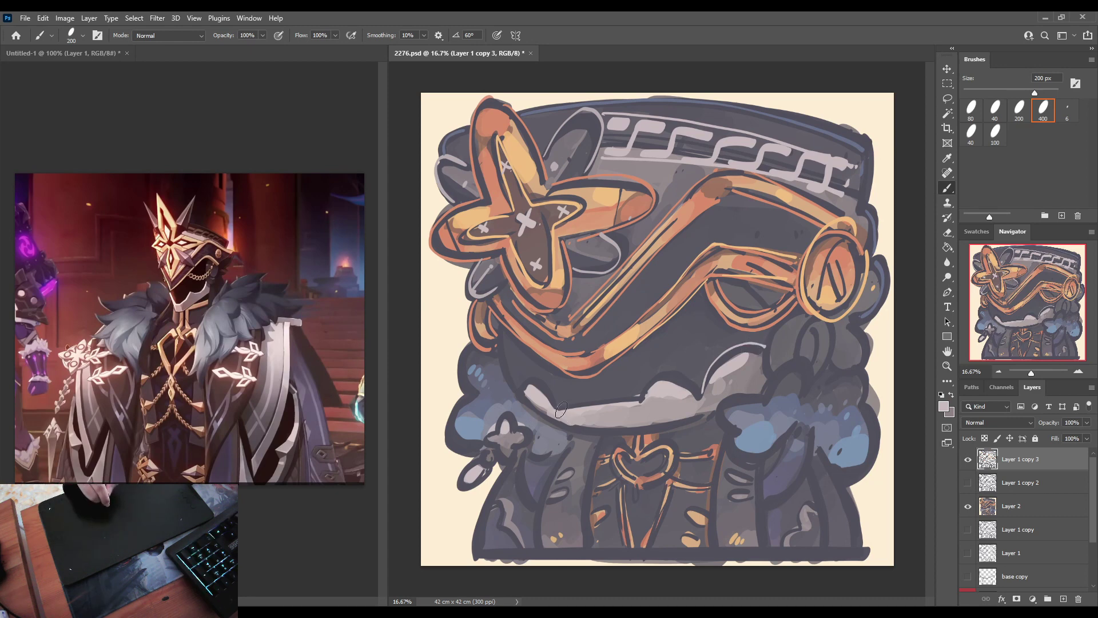
left_click_drag(561, 409, 641, 396)
left_click_drag(656, 375, 694, 385)
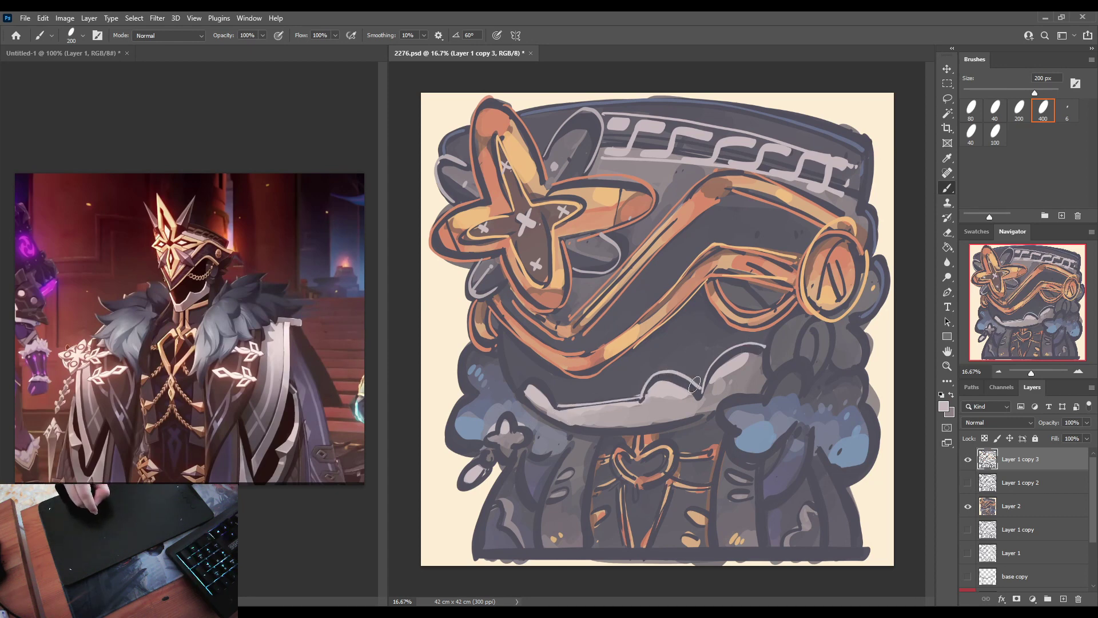
Step: Try recolouring the lower outline of the mask's pale trim with various sampled greys, undoing the strokes
mouse_move(523, 393)
left_mouse_down()
mouse_move(547, 388)
mouse_move(561, 404)
mouse_move(569, 384)
mouse_move(640, 373)
mouse_move(501, 390)
mouse_move(522, 375)
mouse_move(522, 403)
mouse_move(520, 392)
mouse_move(574, 433)
mouse_move(670, 431)
mouse_move(712, 406)
left_mouse_up()
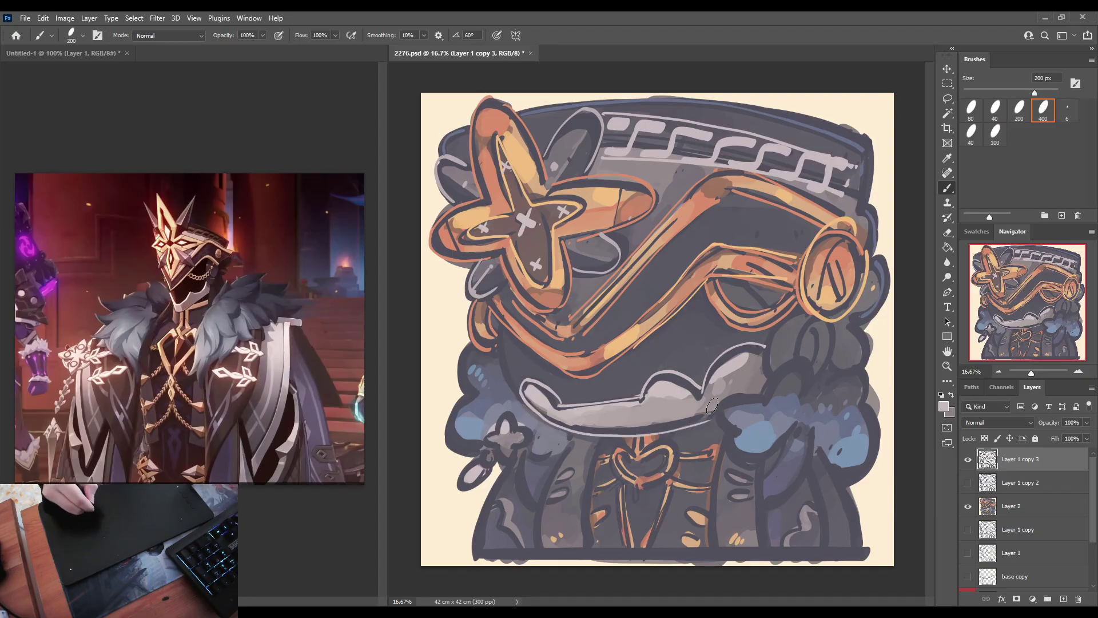
key("ctrl+z")
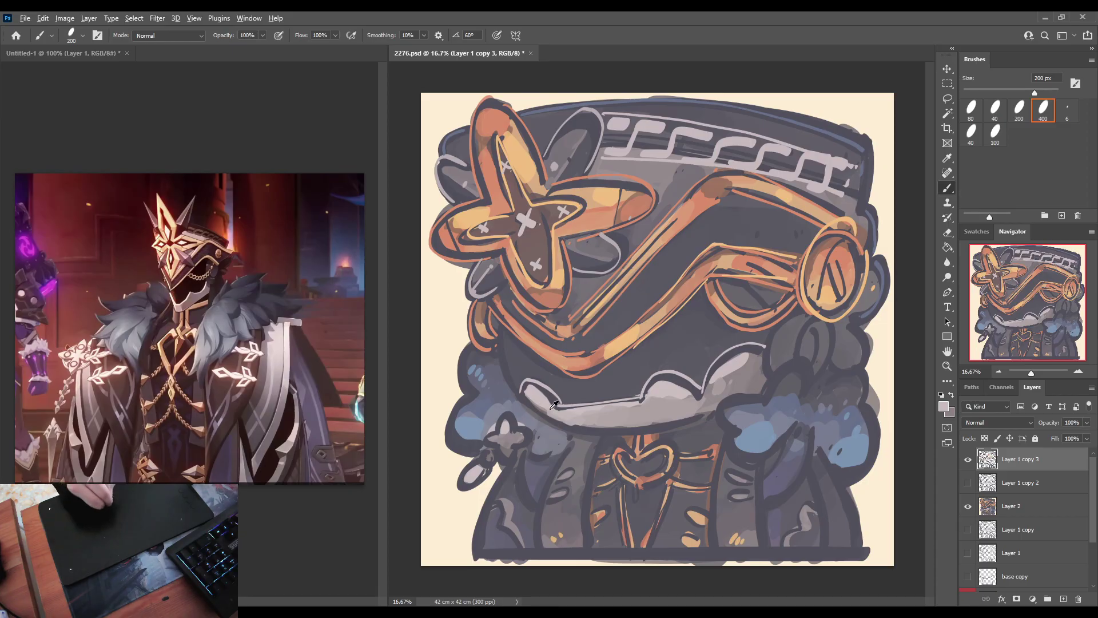
left_click(551, 408, "alt")
mouse_move(533, 407)
left_mouse_down()
mouse_move(569, 429)
mouse_move(655, 430)
mouse_move(698, 408)
left_mouse_up()
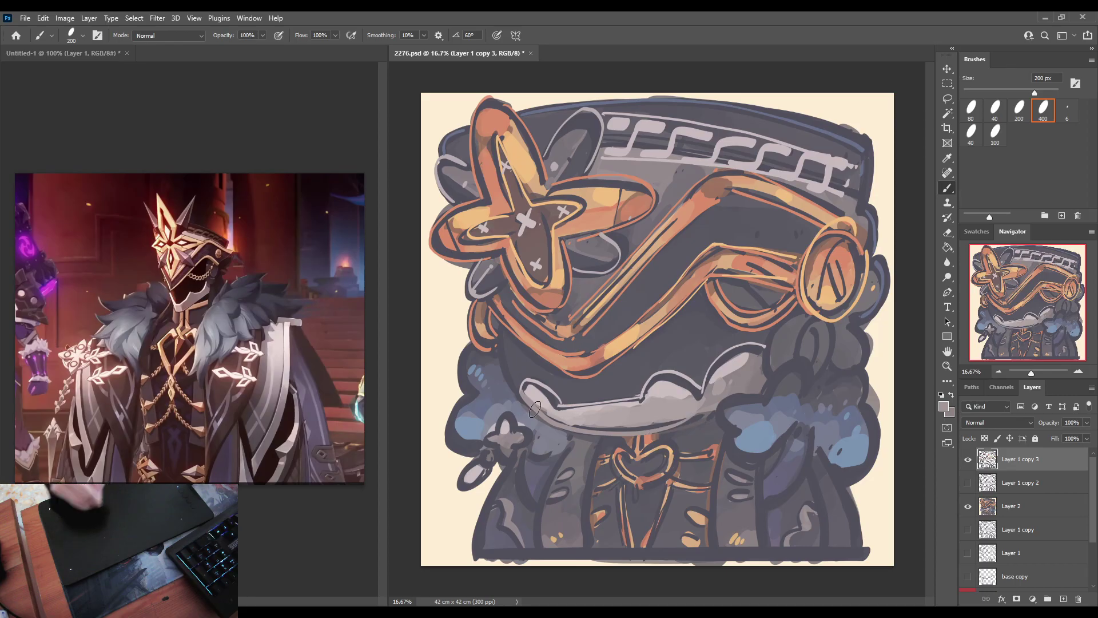
left_click(538, 398, "alt")
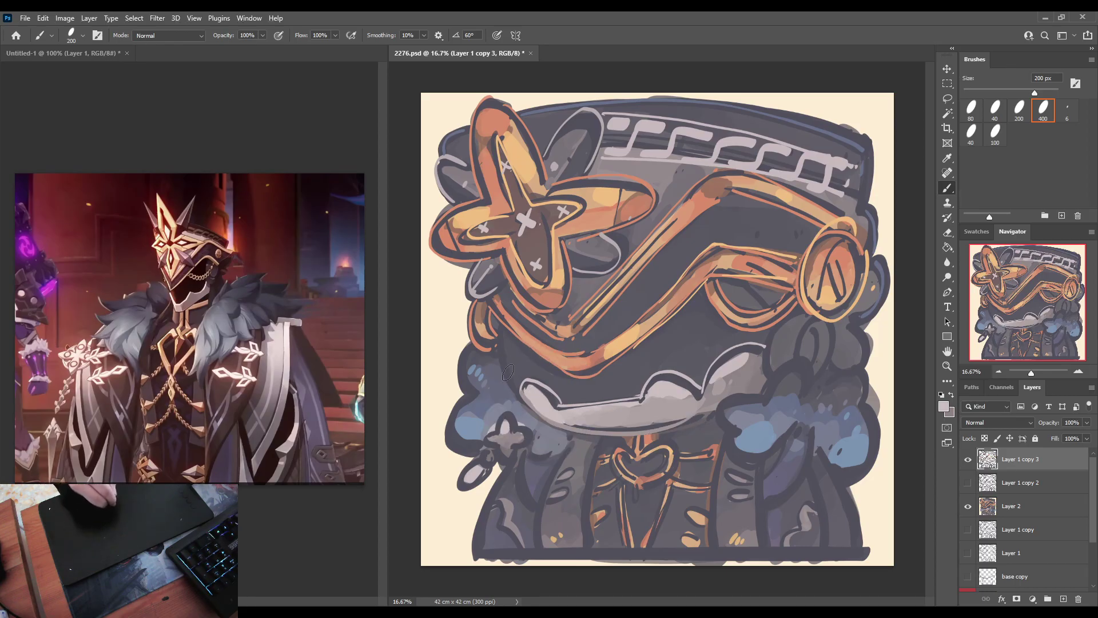
left_click(531, 387, "alt")
mouse_move(526, 394)
left_mouse_down()
mouse_move(533, 409)
mouse_move(657, 430)
mouse_move(699, 419)
left_mouse_up()
key("ctrl+z")
mouse_move(521, 400)
left_mouse_down()
mouse_move(567, 433)
mouse_move(695, 417)
left_mouse_up()
key("ctrl+z")
mouse_move(524, 394)
left_mouse_down()
mouse_move(563, 432)
mouse_move(688, 423)
left_mouse_up()
left_click(665, 421, "alt")
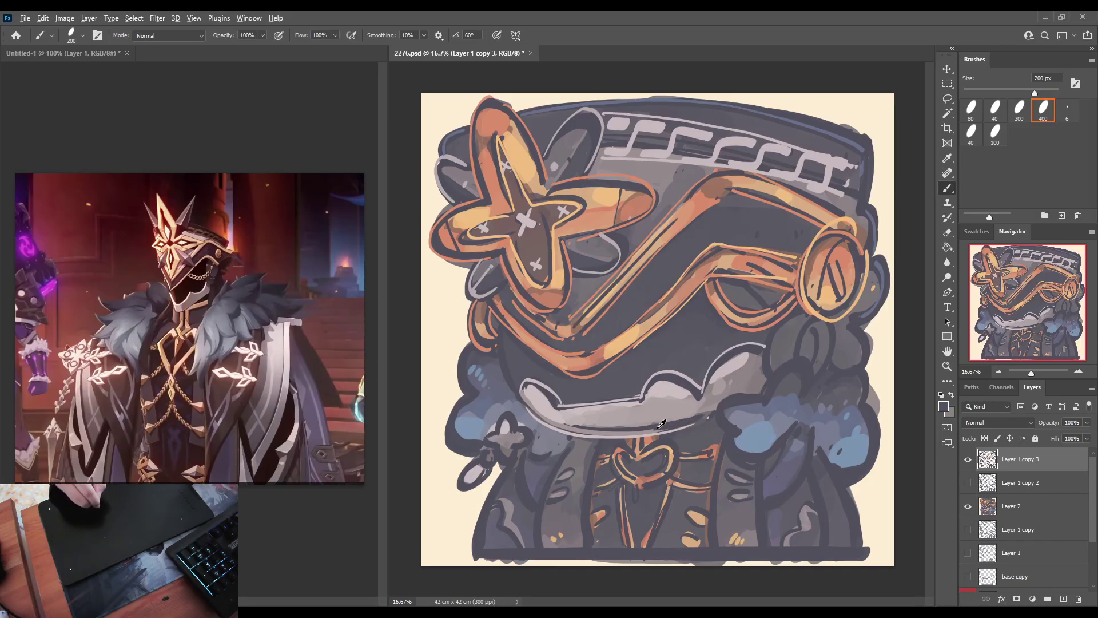
left_click(653, 429, "alt")
key("ctrl+z")
left_click_drag(644, 436, 708, 418)
key("ctrl+z")
key("ctrl+z")
key("ctrl+z")
key("ctrl+z")
key("ctrl+z")
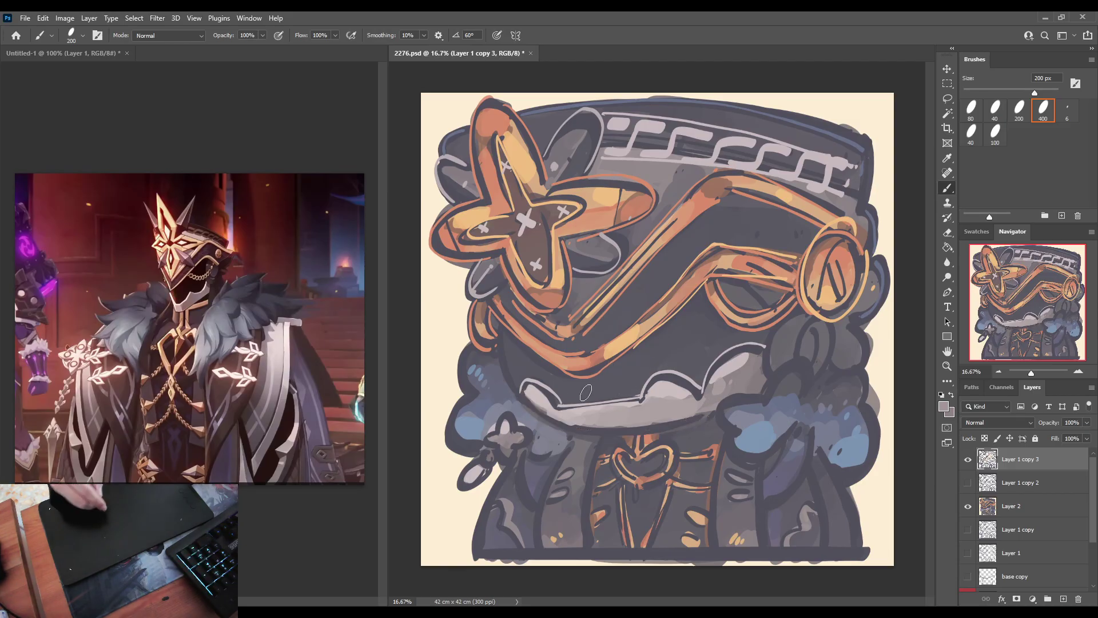
Step: Recolour the lower outline of the pale trim and the mask's side edge with greys sampled from the trim
left_click(536, 400, "alt")
mouse_move(534, 399)
left_mouse_down()
mouse_move(564, 417)
mouse_move(635, 422)
left_mouse_up()
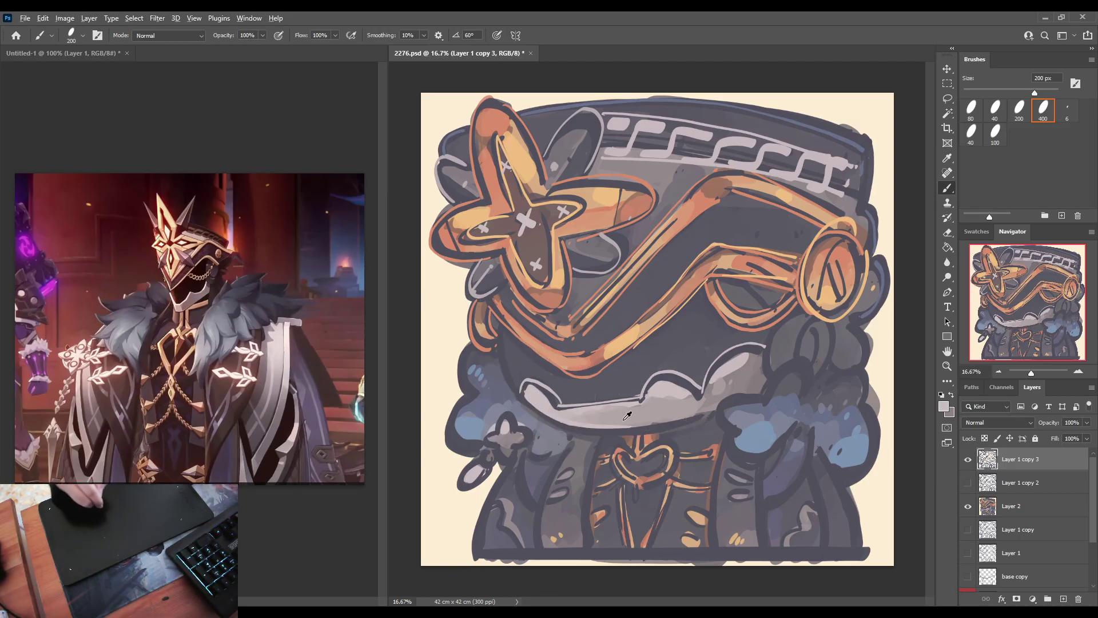
left_click(622, 420, "alt")
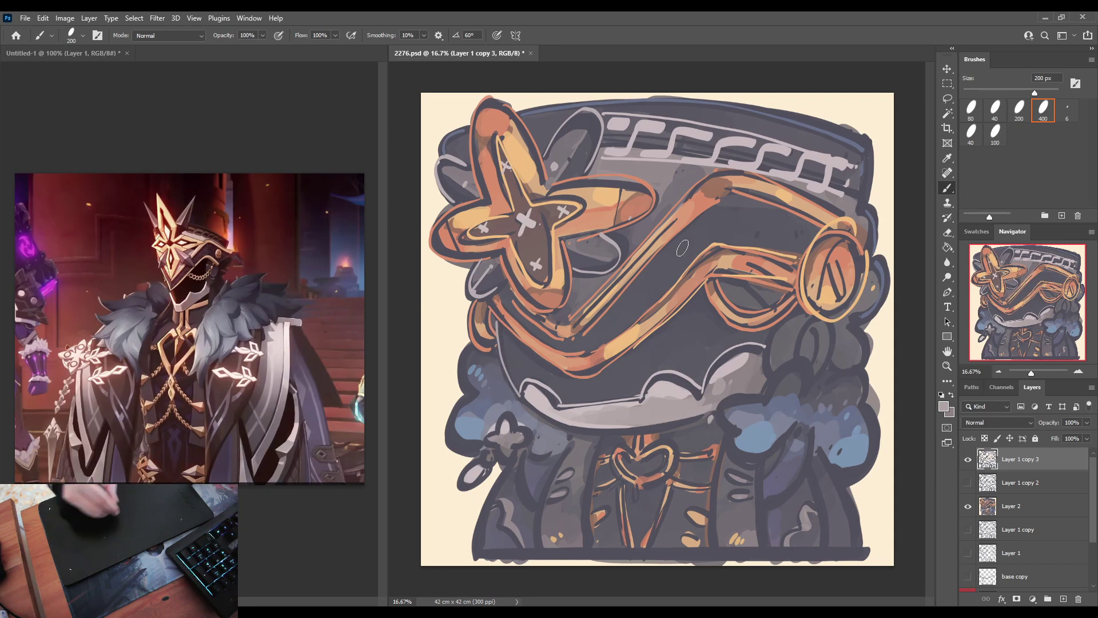
Step: Recolour the upper outline of the blue fur tuft beside the mask in slate blue, and outline the four-petal brooch in light grey
mouse_move(781, 329)
left_mouse_down()
mouse_move(754, 410)
mouse_move(712, 408)
mouse_move(740, 466)
mouse_move(781, 369)
mouse_move(806, 389)
mouse_move(866, 403)
left_mouse_up()
left_click(764, 409, "alt")
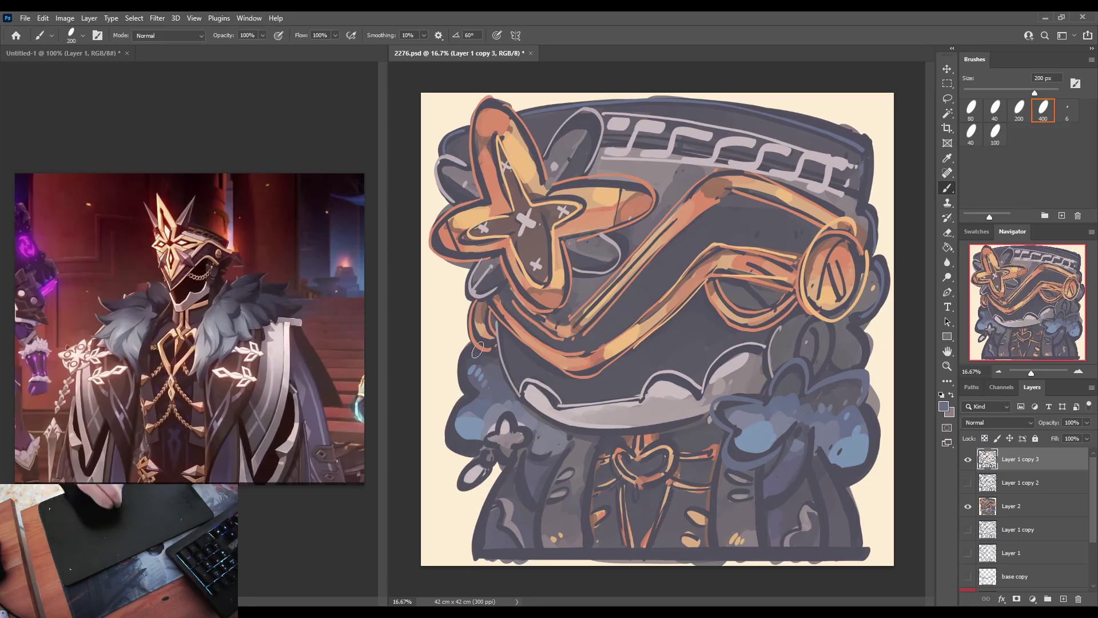
left_click(509, 423, "alt")
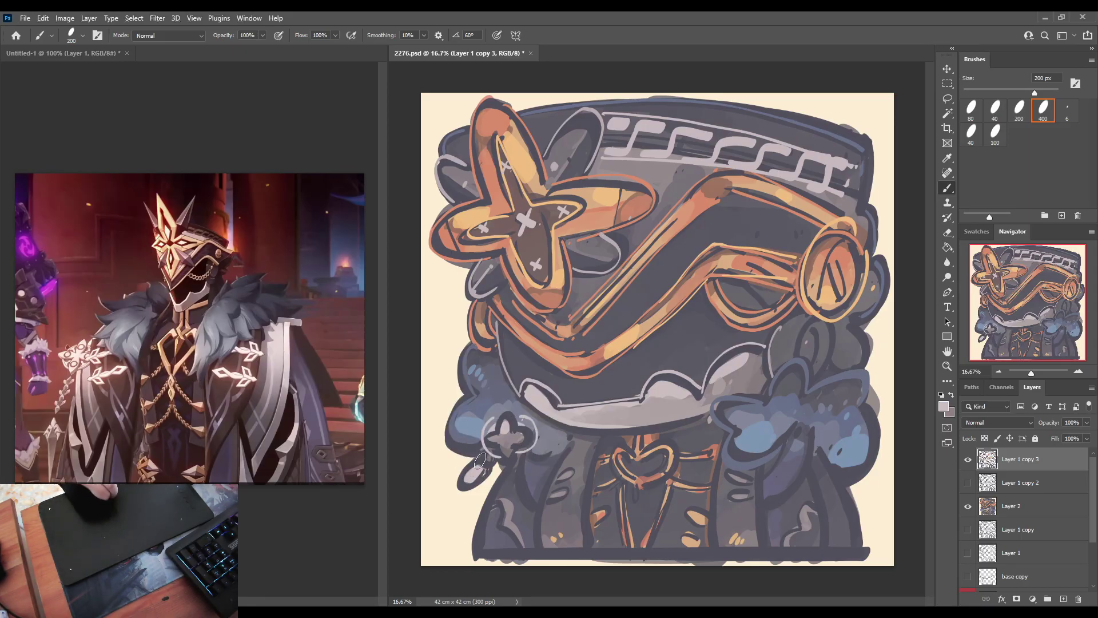
Step: Draw light grey fold lines and crossed details on the coat below the brooch and on the matching panel across the chest
mouse_move(480, 462)
left_mouse_down()
mouse_move(467, 482)
mouse_move(532, 503)
left_mouse_up()
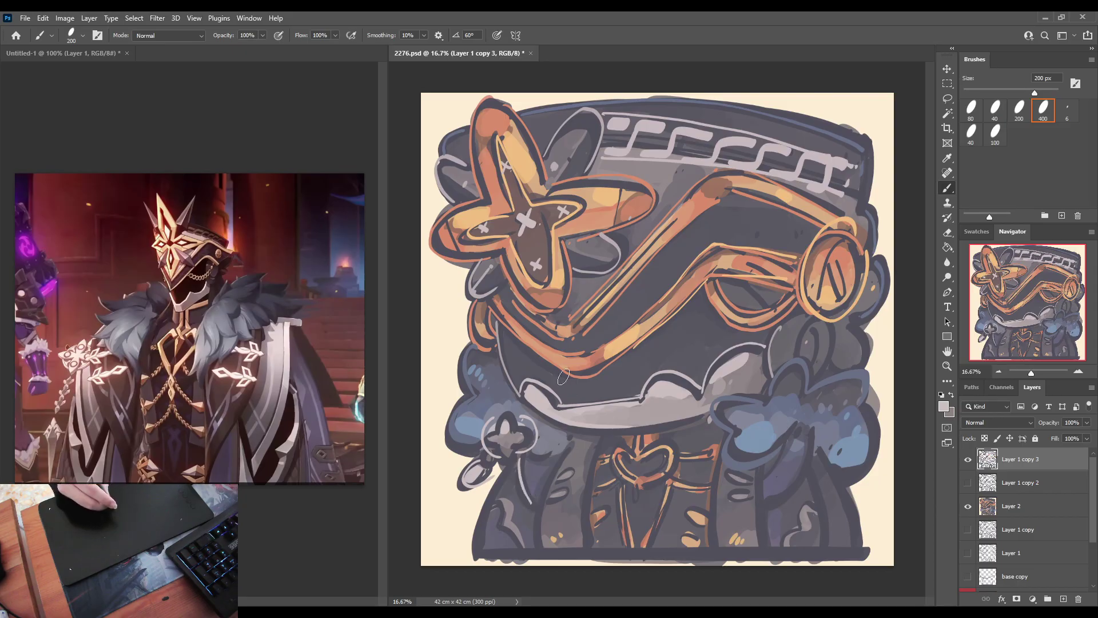
left_click(522, 475, "alt")
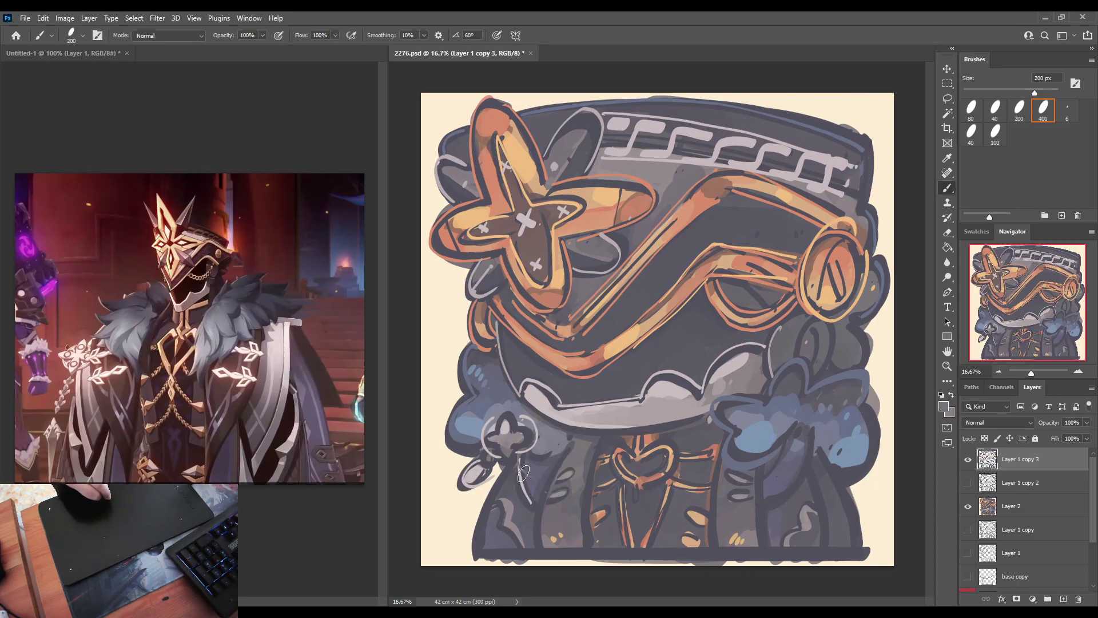
left_click(523, 472, "alt")
mouse_move(519, 460)
left_mouse_down()
mouse_move(540, 497)
mouse_move(531, 502)
mouse_move(553, 458)
left_mouse_up()
mouse_move(795, 460)
left_mouse_down()
mouse_move(758, 500)
mouse_move(779, 488)
mouse_move(767, 506)
mouse_move(793, 444)
left_mouse_up()
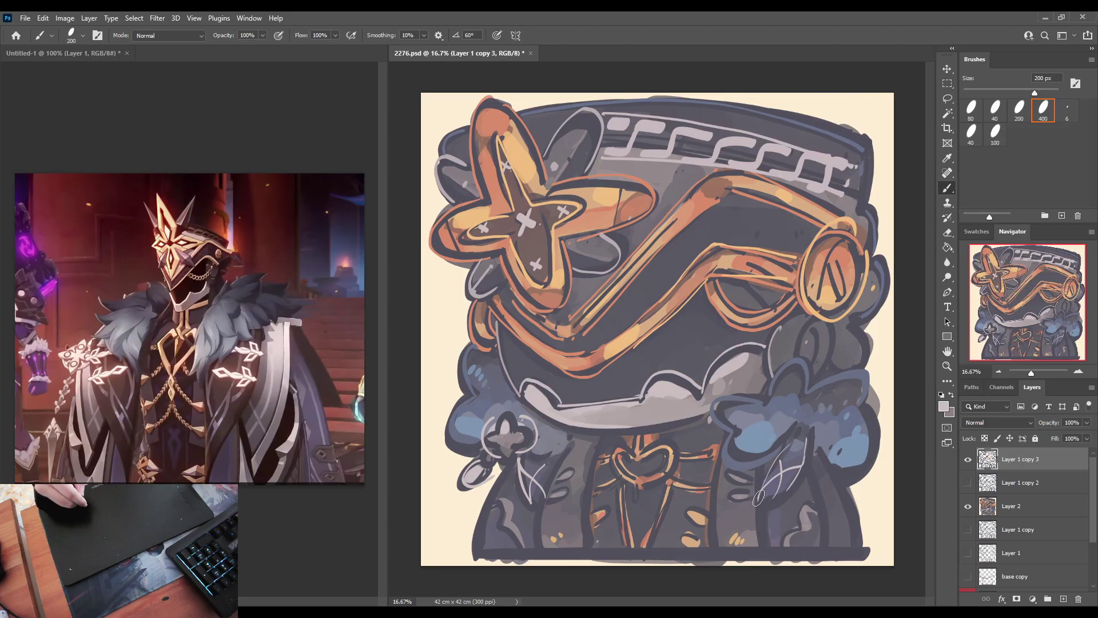
Step: Line the coat's leaf ornaments, lapel edges, sleeve folds and outer cape edges in light grey
mouse_move(723, 481)
left_mouse_down()
mouse_move(723, 554)
mouse_move(753, 520)
mouse_move(757, 547)
mouse_move(763, 506)
left_mouse_up()
mouse_move(555, 536)
left_mouse_down()
mouse_move(566, 518)
mouse_move(578, 557)
mouse_move(594, 452)
mouse_move(581, 555)
left_mouse_up()
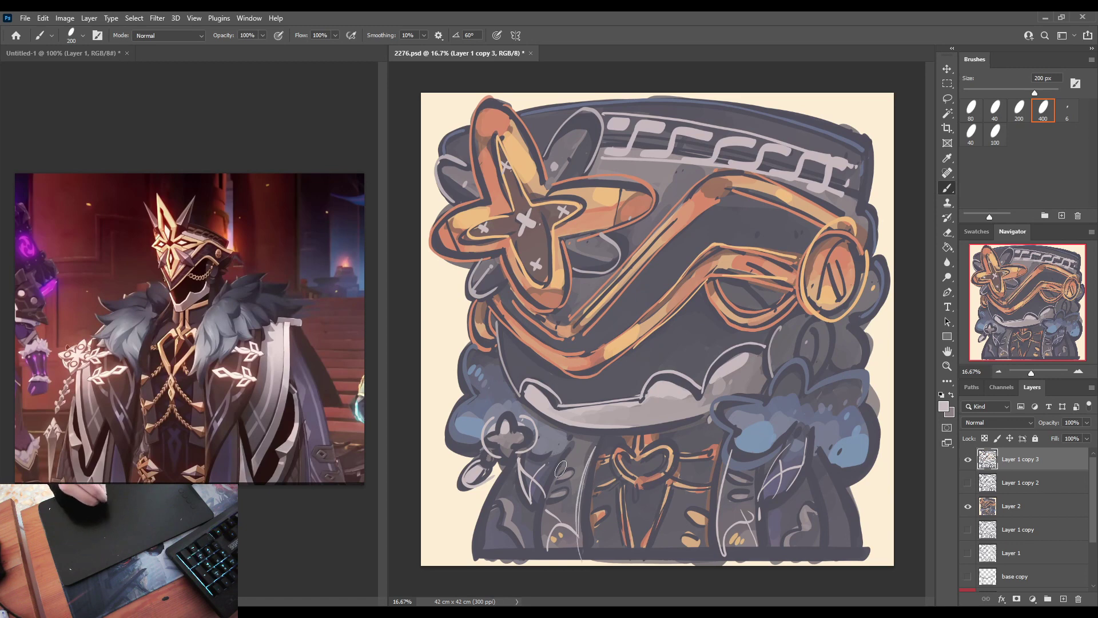
left_click_drag(566, 442, 540, 563)
left_click_drag(764, 462, 775, 546)
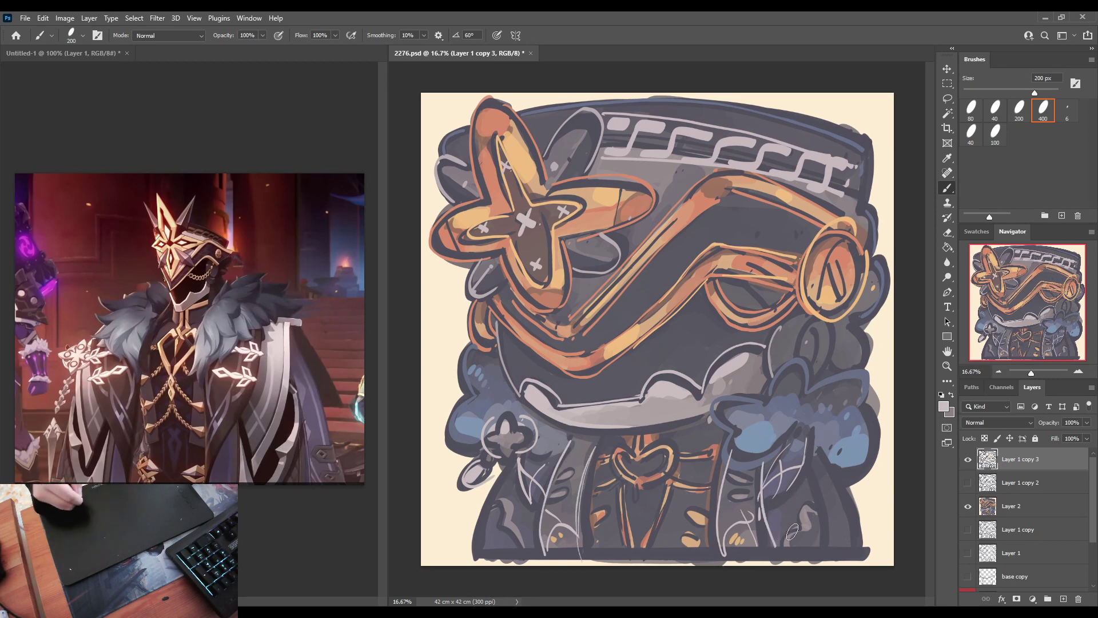
left_click_drag(808, 461, 832, 550)
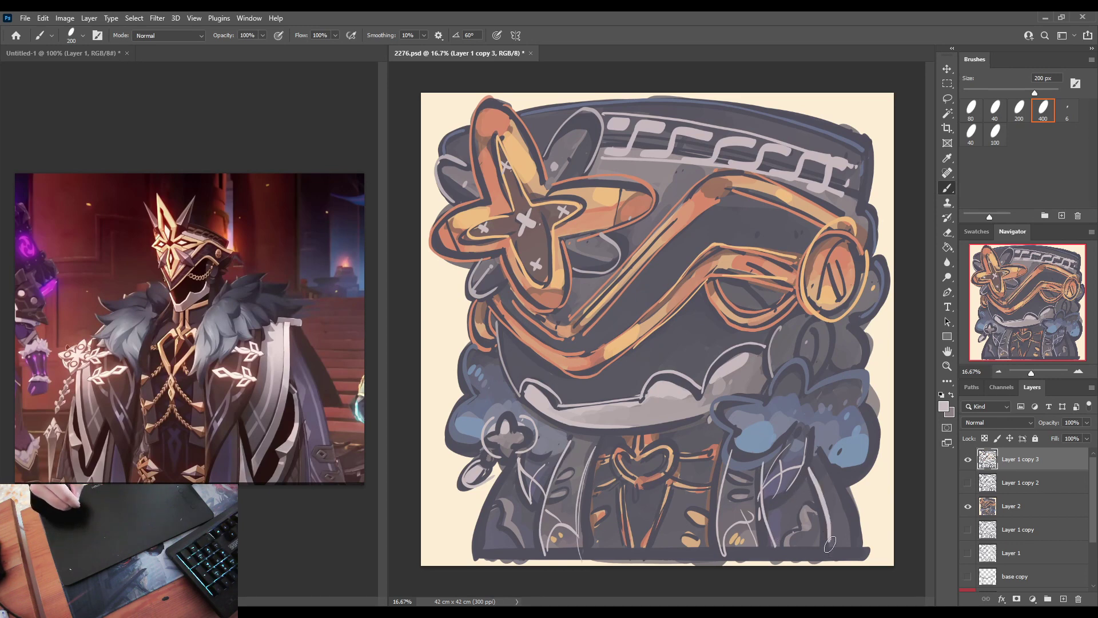
left_click_drag(822, 443, 857, 549)
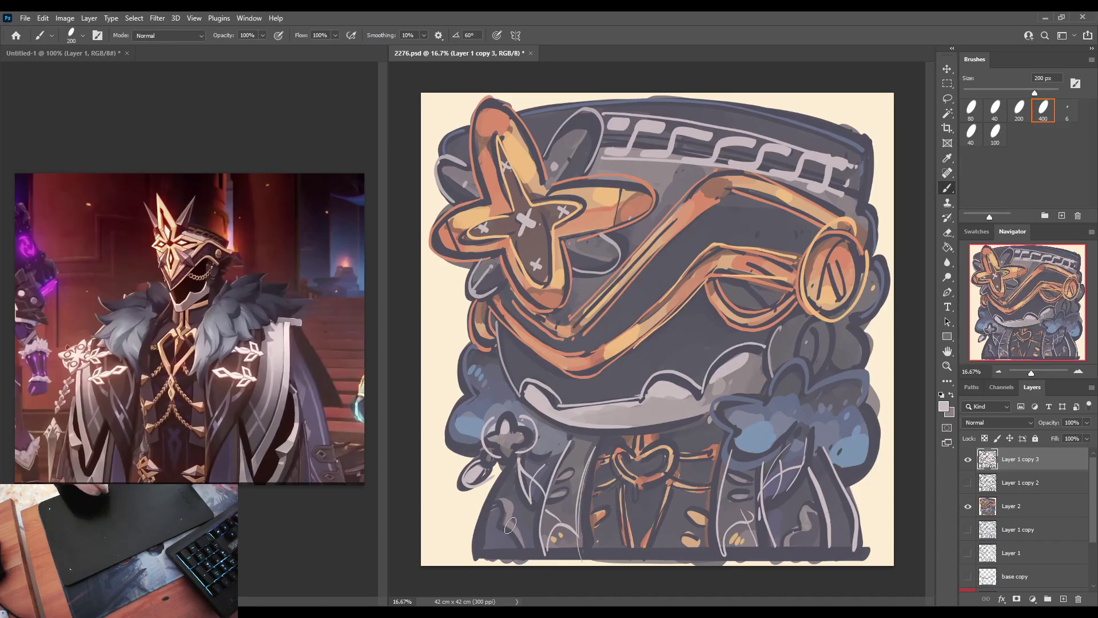
mouse_move(495, 503)
left_mouse_down()
mouse_move(521, 550)
mouse_move(538, 510)
mouse_move(533, 553)
mouse_move(484, 553)
mouse_move(507, 477)
left_mouse_up()
Step: Sample orange from the chest ornament and draw a straight line along the coat's bottom hem, redoing the stroke once
left_click(651, 434, "alt")
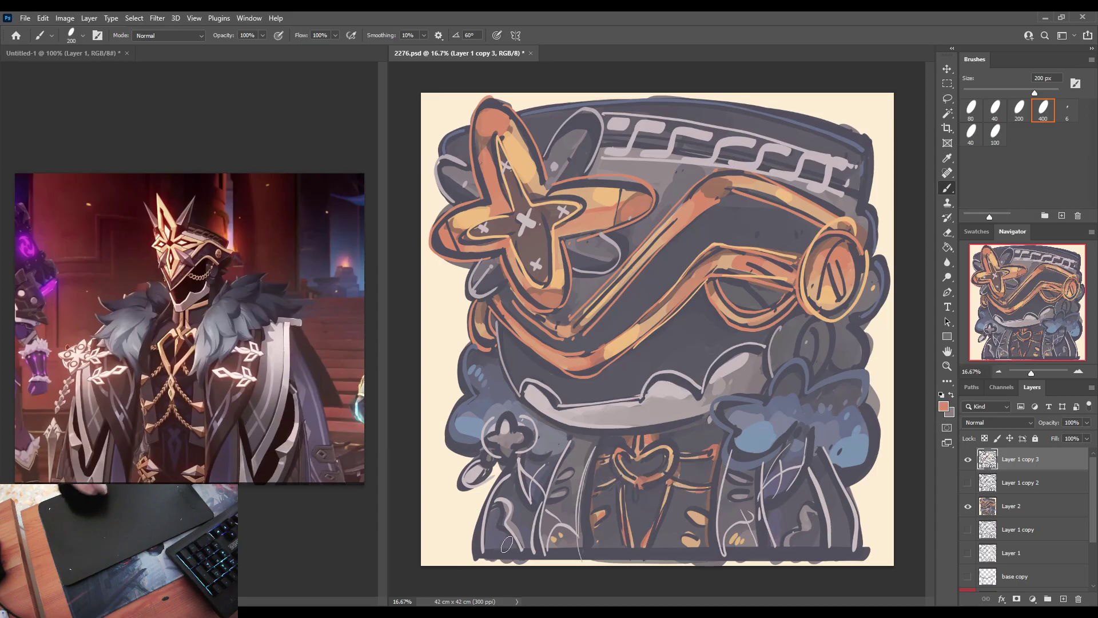
left_click_drag(497, 550, 844, 550)
key("ctrl+z")
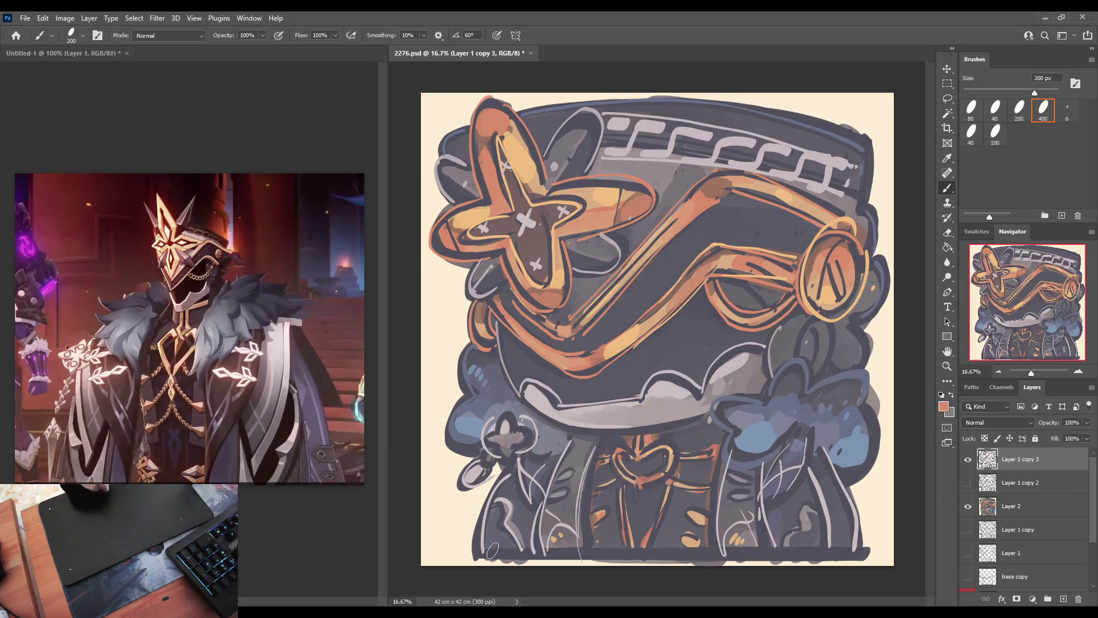
left_click_drag(485, 550, 841, 550)
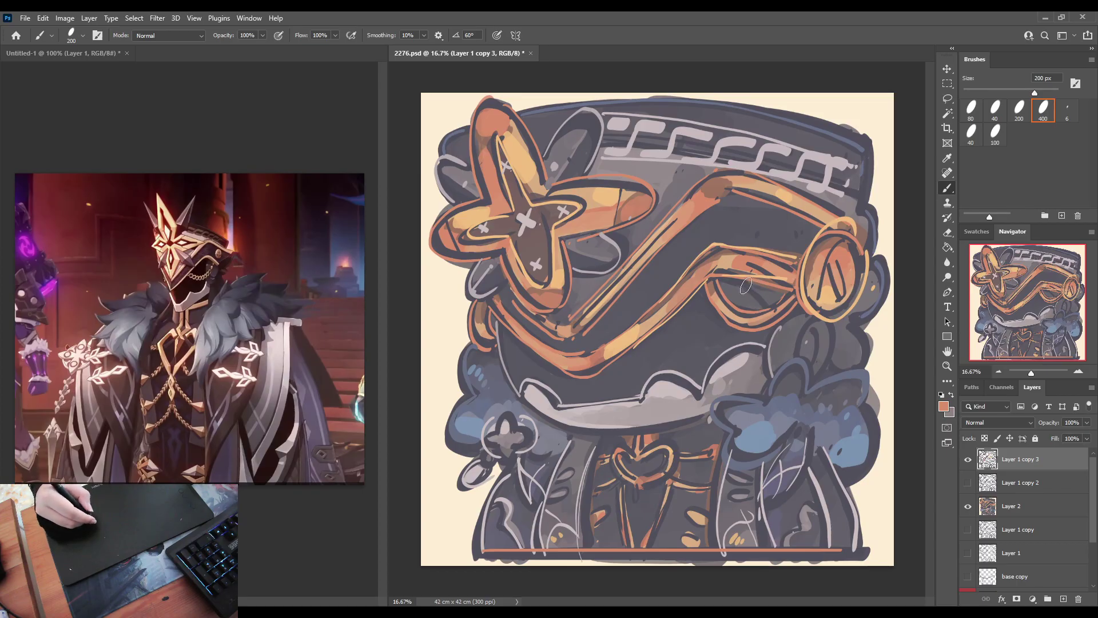
Step: Add a small light grey cross beside the star ornament and draw gold chain loops inside the half-round shape below the mask's band
left_click(672, 141, "alt")
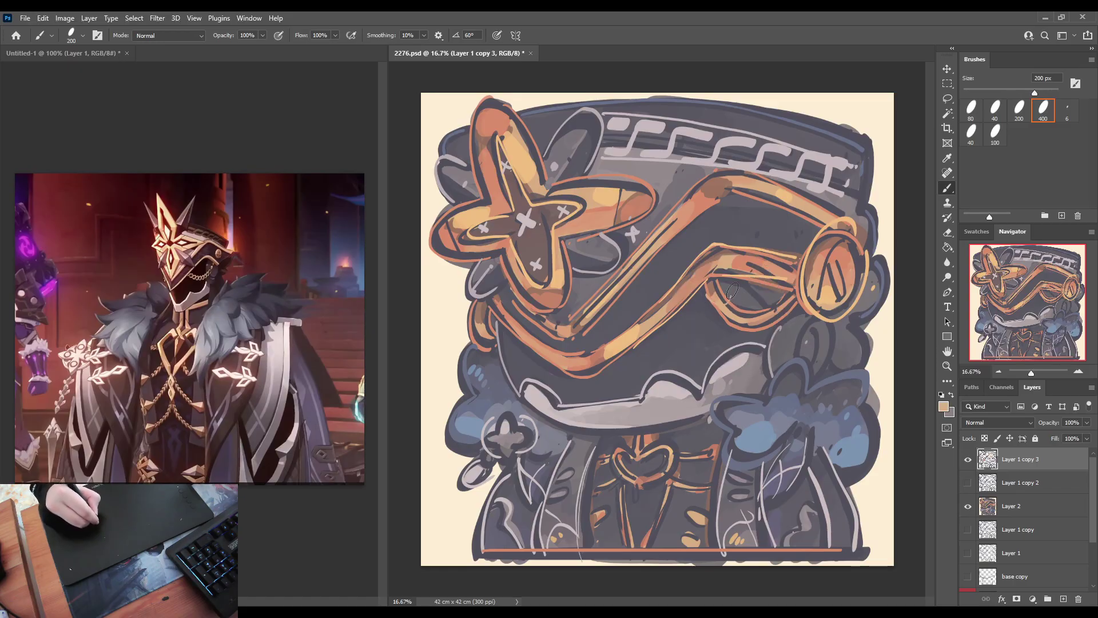
mouse_move(732, 291)
left_mouse_down()
mouse_move(727, 321)
mouse_move(749, 305)
mouse_move(762, 326)
mouse_move(790, 294)
left_mouse_up()
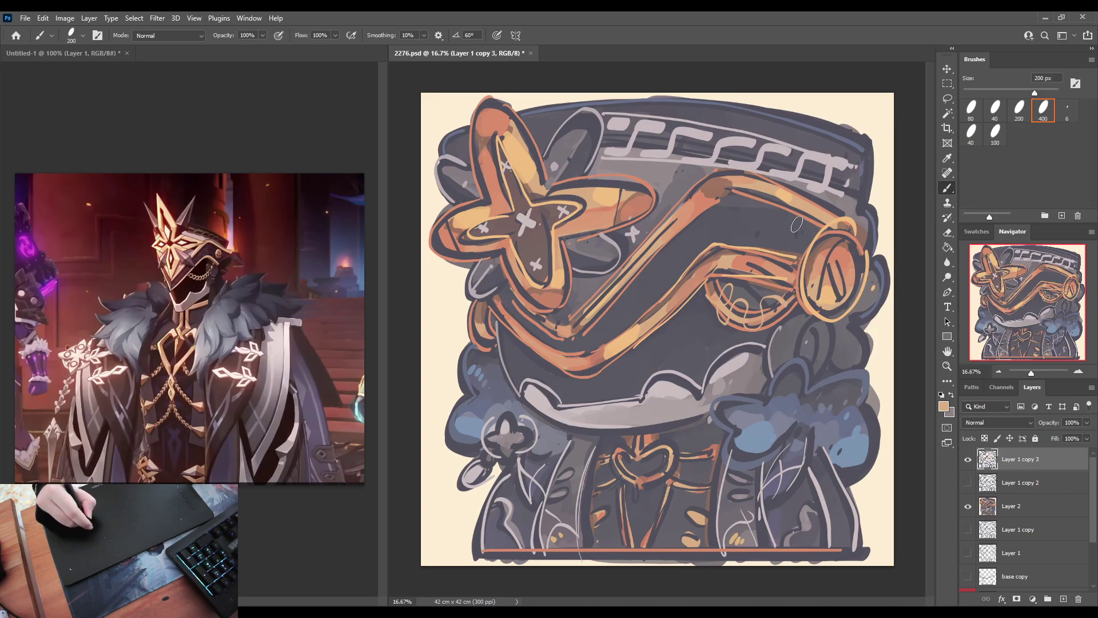
key("ctrl+z")
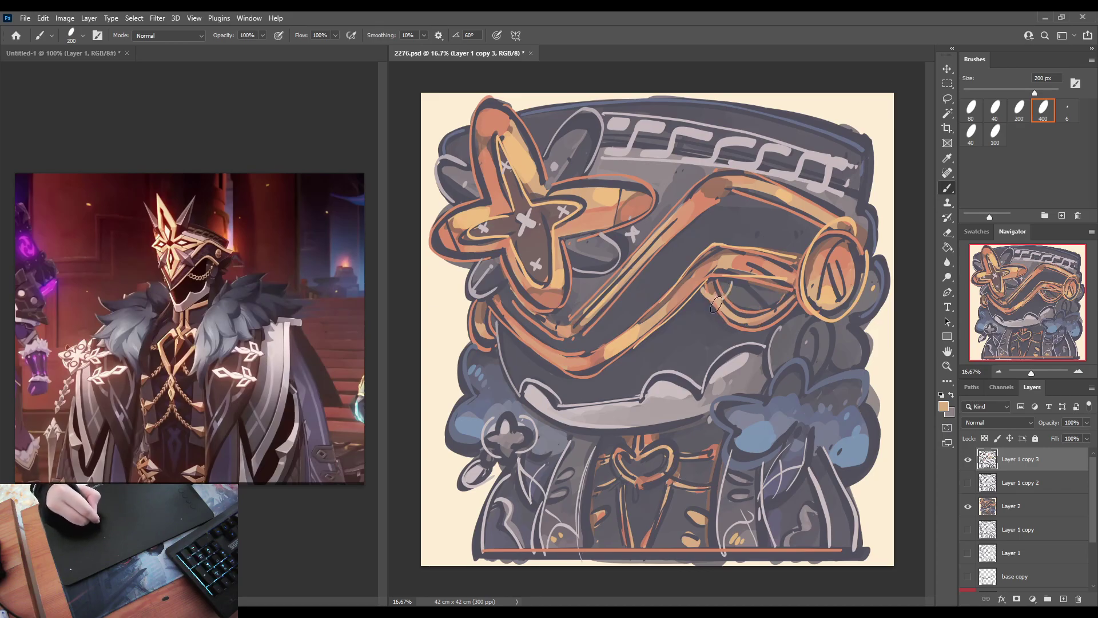
mouse_move(716, 305)
left_mouse_down()
mouse_move(749, 305)
mouse_move(762, 319)
mouse_move(787, 305)
left_mouse_up()
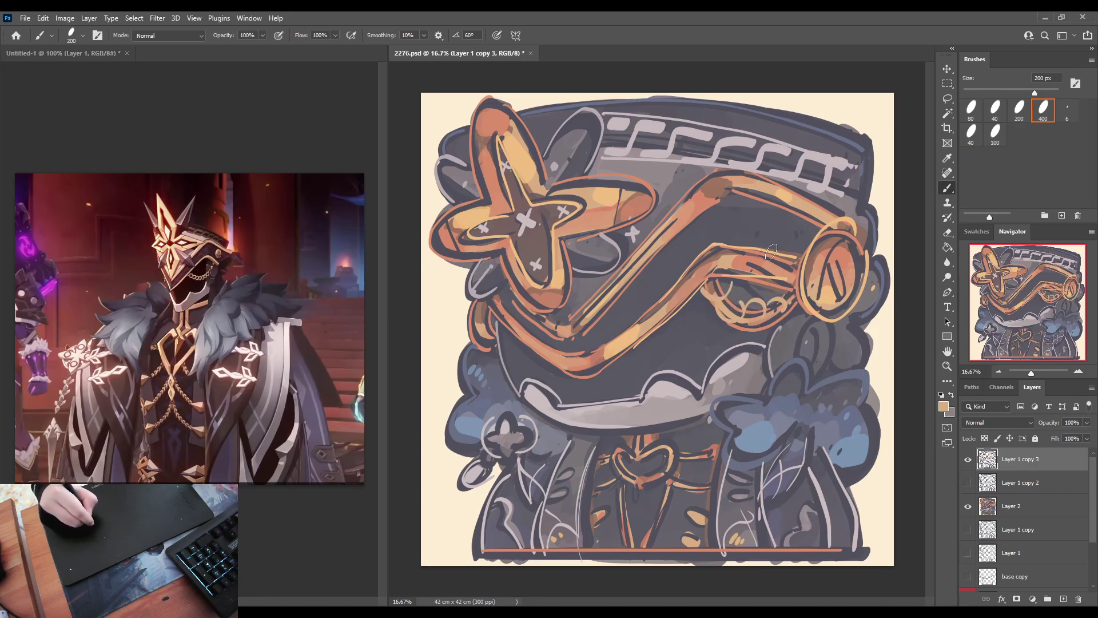
Step: Add three short gold dashes on the dark mask area beside the round ornament
left_click(779, 235)
left_click(789, 234)
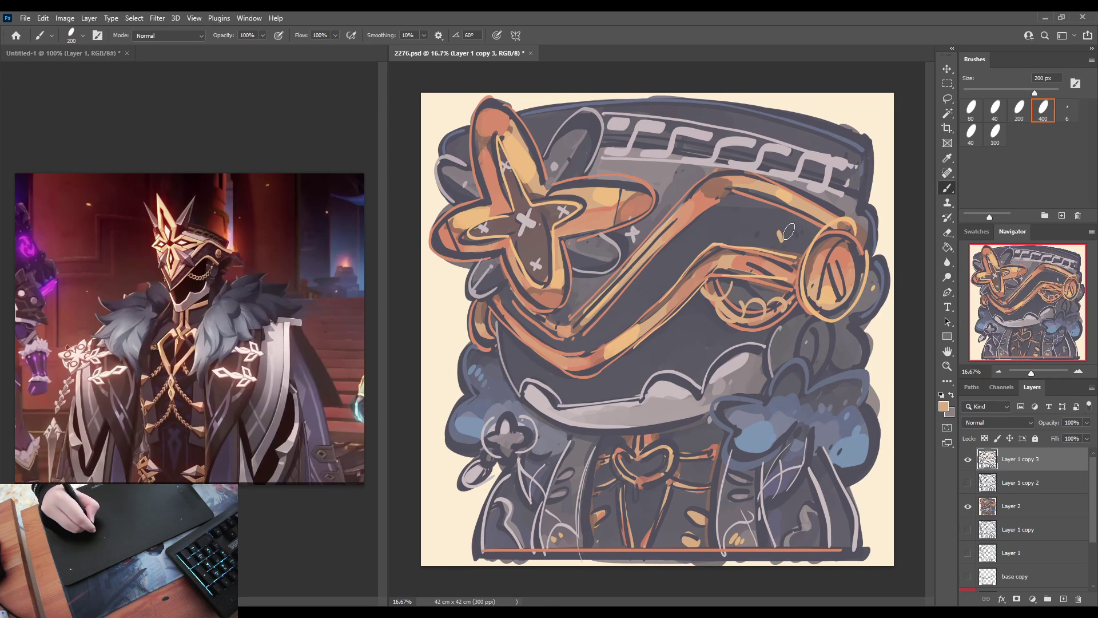
left_click(798, 235)
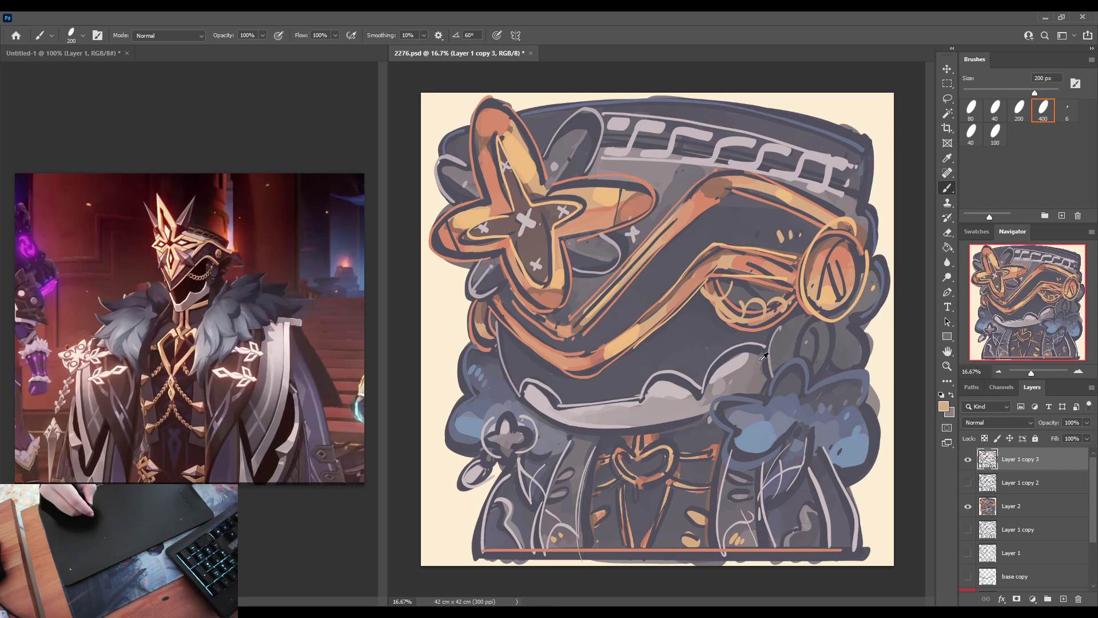
Step: Recolour the lower outline of the mask's pale trim in muted brown, redrawing the curve until it fits
left_click(719, 252, "alt")
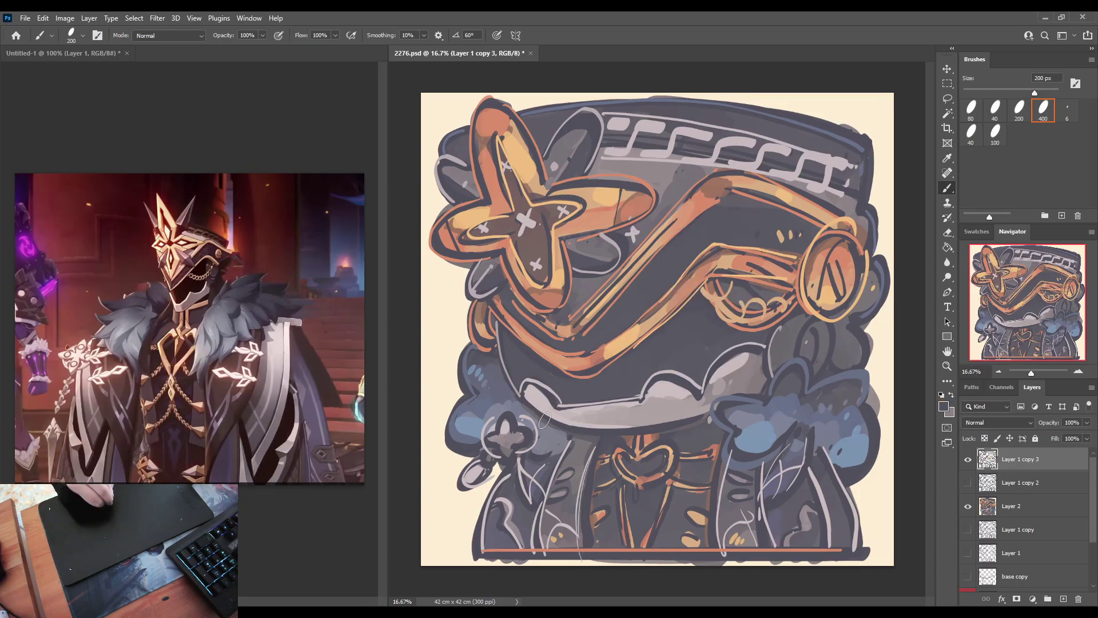
left_click(703, 263, "alt")
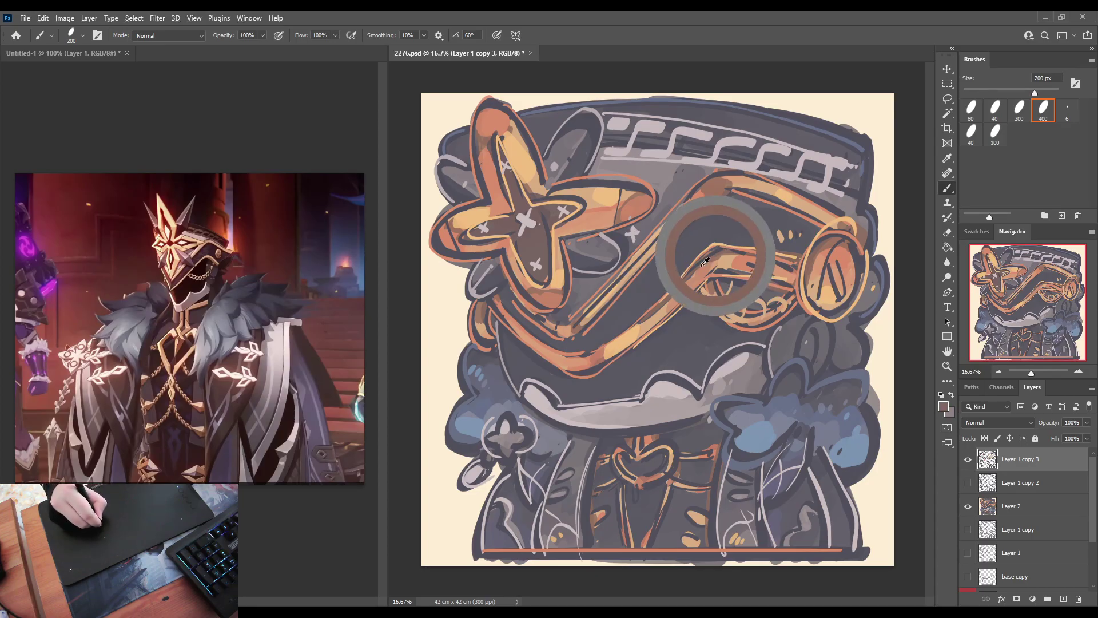
mouse_move(533, 412)
left_mouse_down()
mouse_move(609, 435)
mouse_move(715, 402)
left_mouse_up()
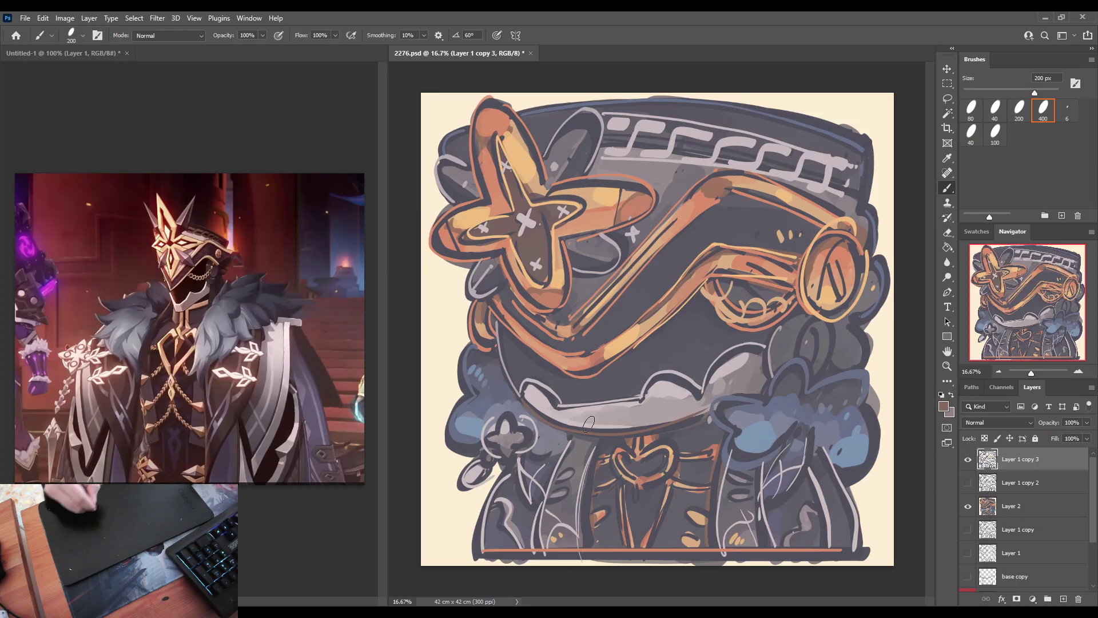
key("ctrl+z")
mouse_move(525, 407)
left_mouse_down()
mouse_move(591, 428)
mouse_move(698, 414)
left_mouse_up()
key("ctrl+z")
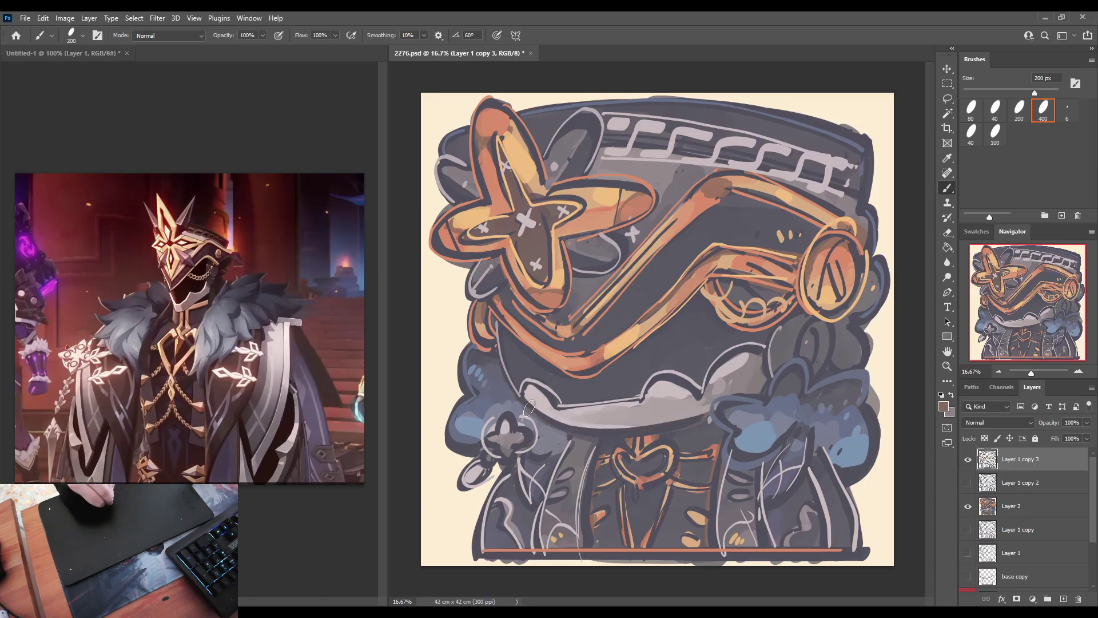
mouse_move(528, 408)
left_mouse_down()
mouse_move(612, 433)
mouse_move(695, 416)
left_mouse_up()
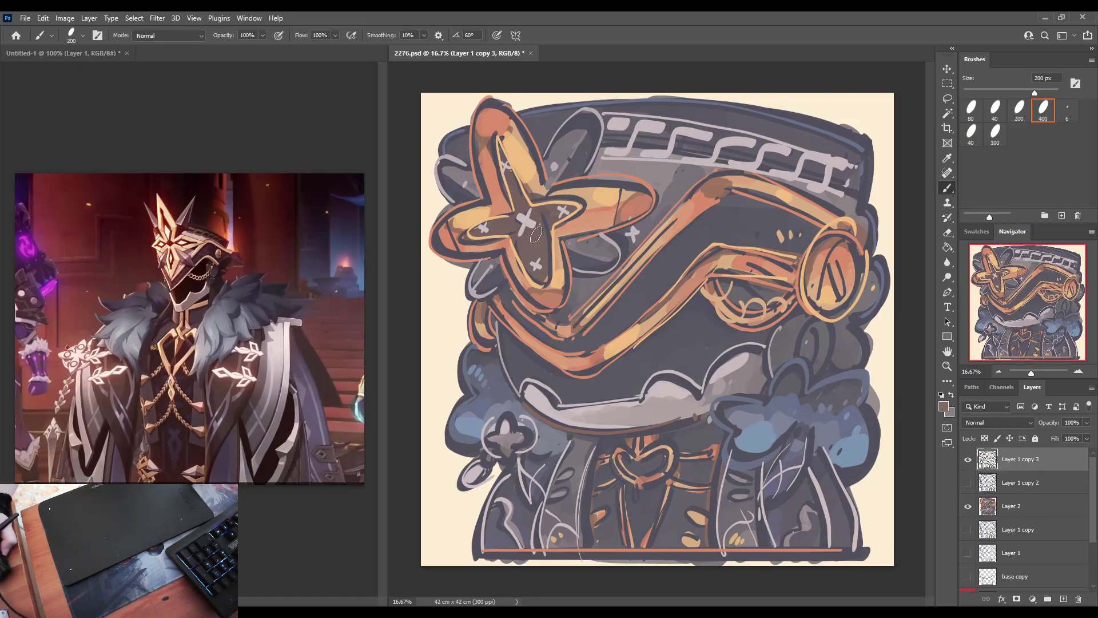
Step: Select the character by inverting a Magic Wand selection of the background, copy it from Layer 2 to a new layer, and hide Layer 2
key("w")
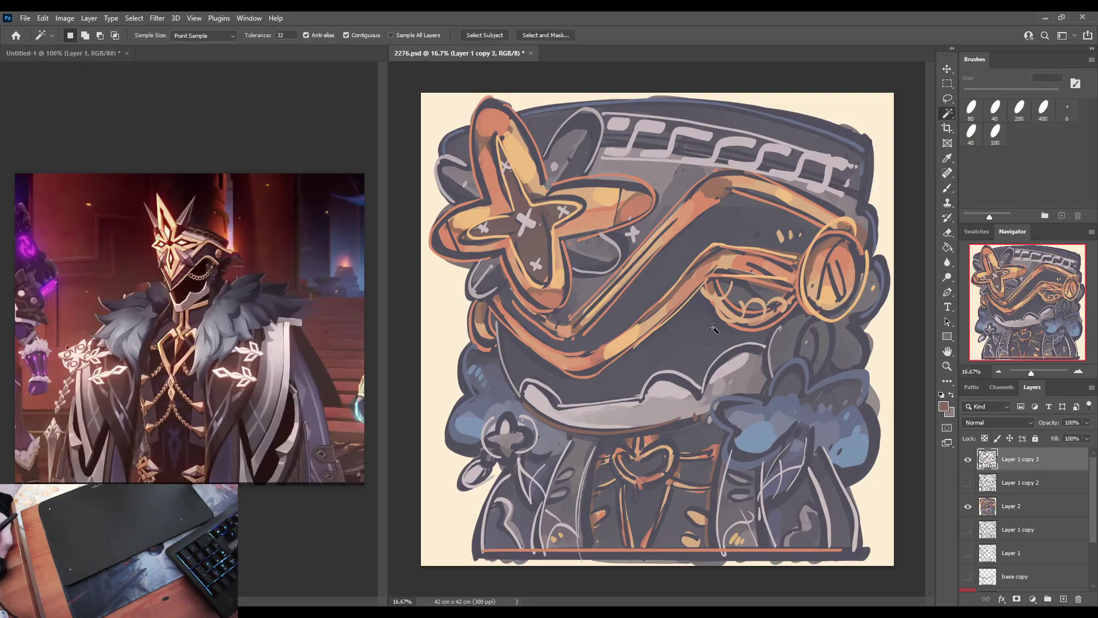
left_click(876, 500)
key("ctrl+shift+i")
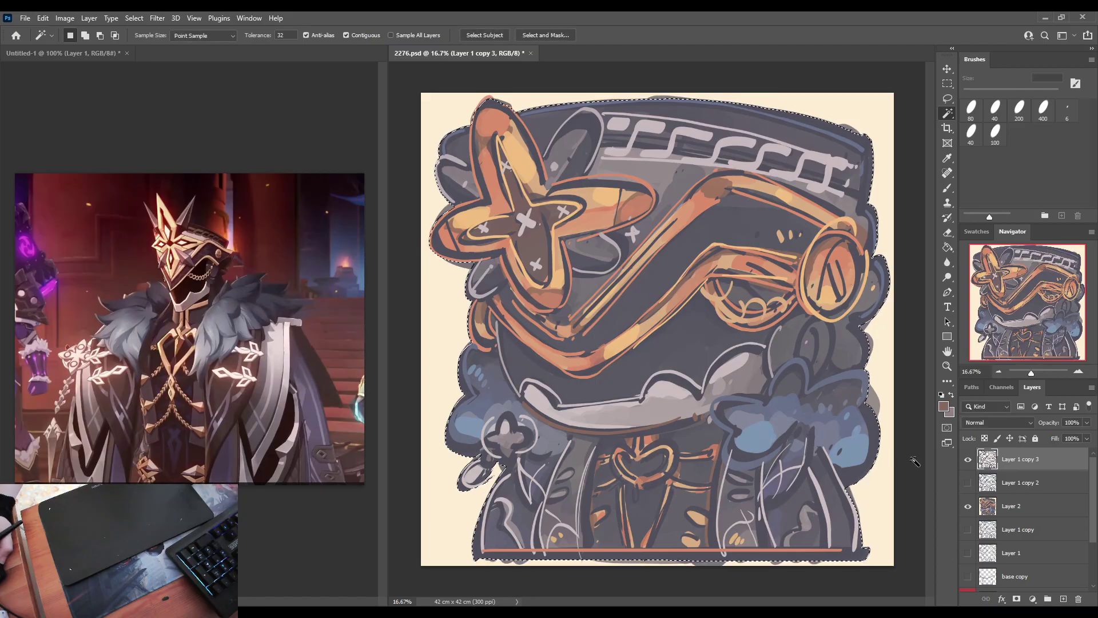
left_click(995, 506)
key("ctrl+j")
left_click(968, 529)
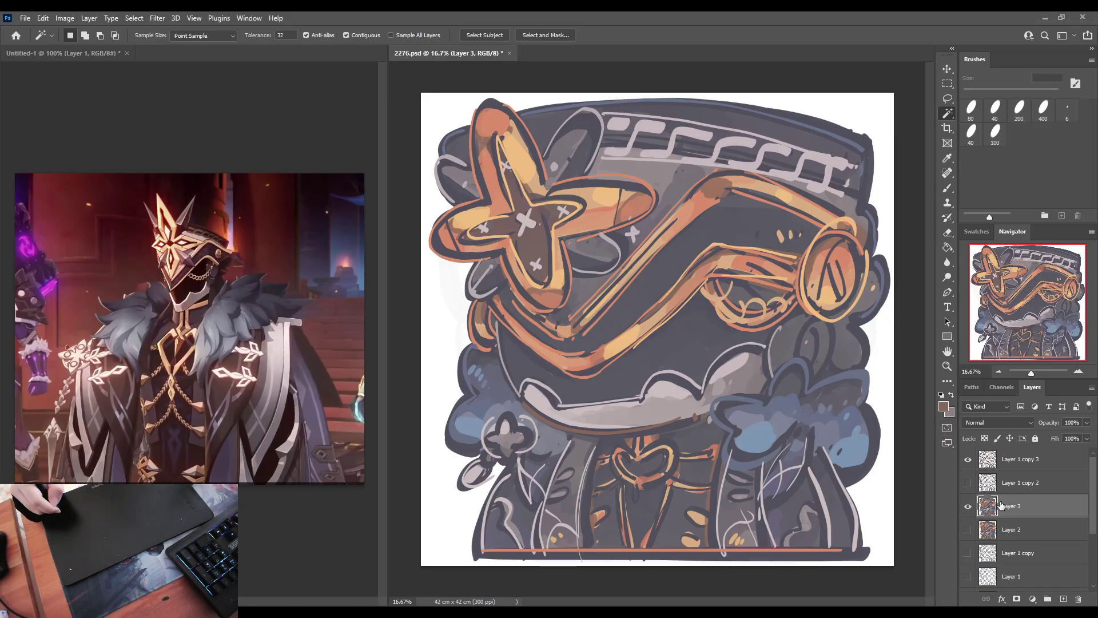
Step: Duplicate Layer 1 copy 3 and Layer 3, merge the duplicates into one layer, and hide the originals
left_click(1009, 470, "ctrl")
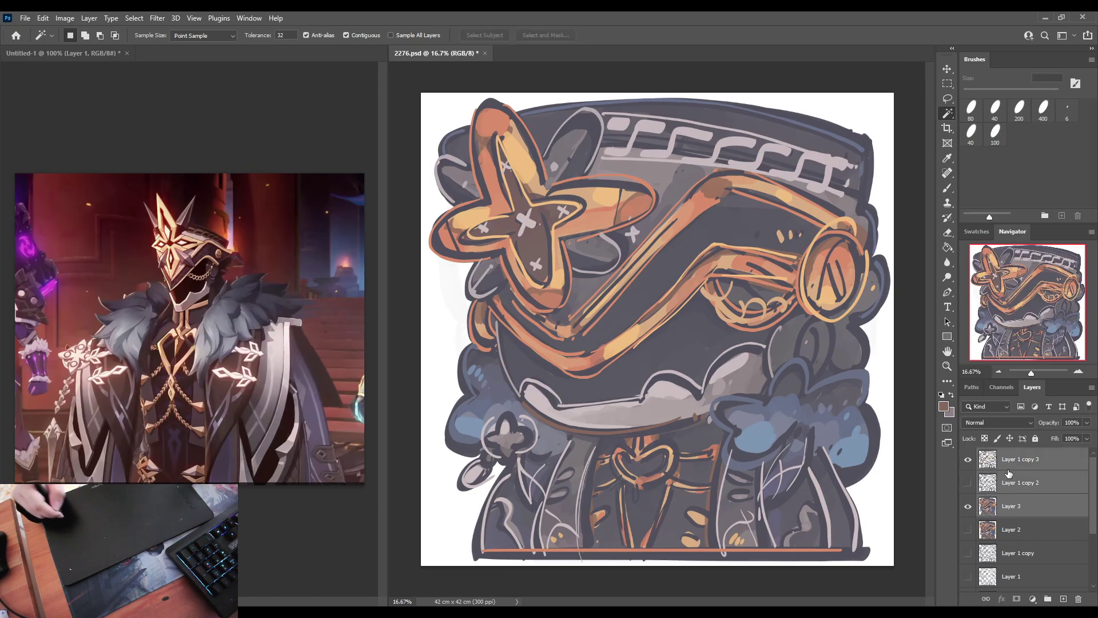
key("ctrl+j")
key("ctrl+e")
left_click(967, 482)
left_click(967, 529)
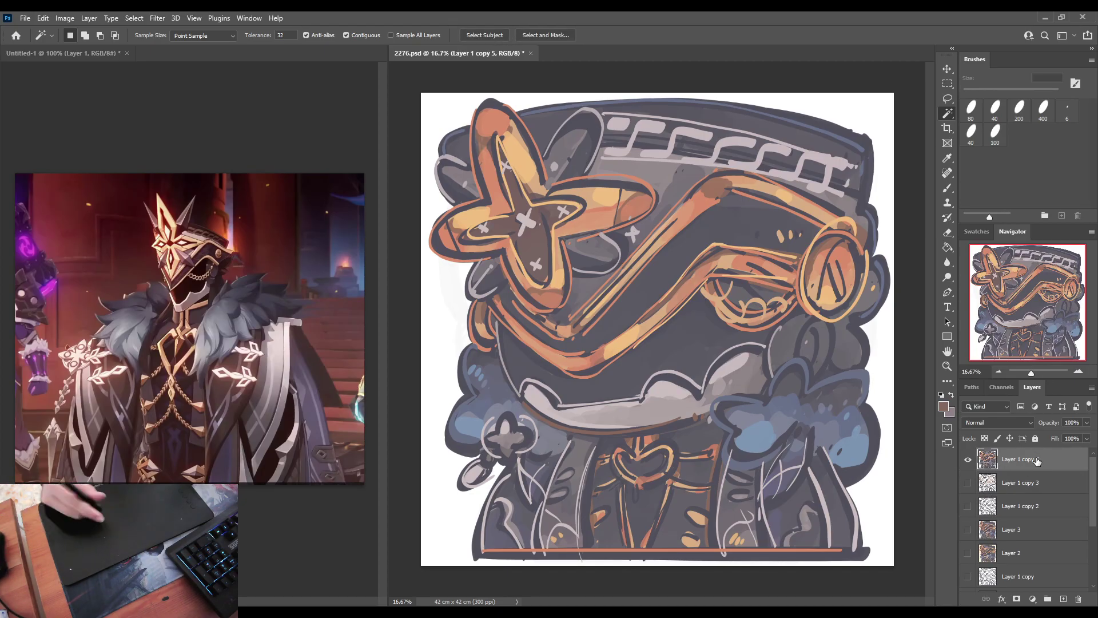
Step: Sample light grey from the mask trim and brush highlight marks and inner edge lines onto the fur on both sides
key("b")
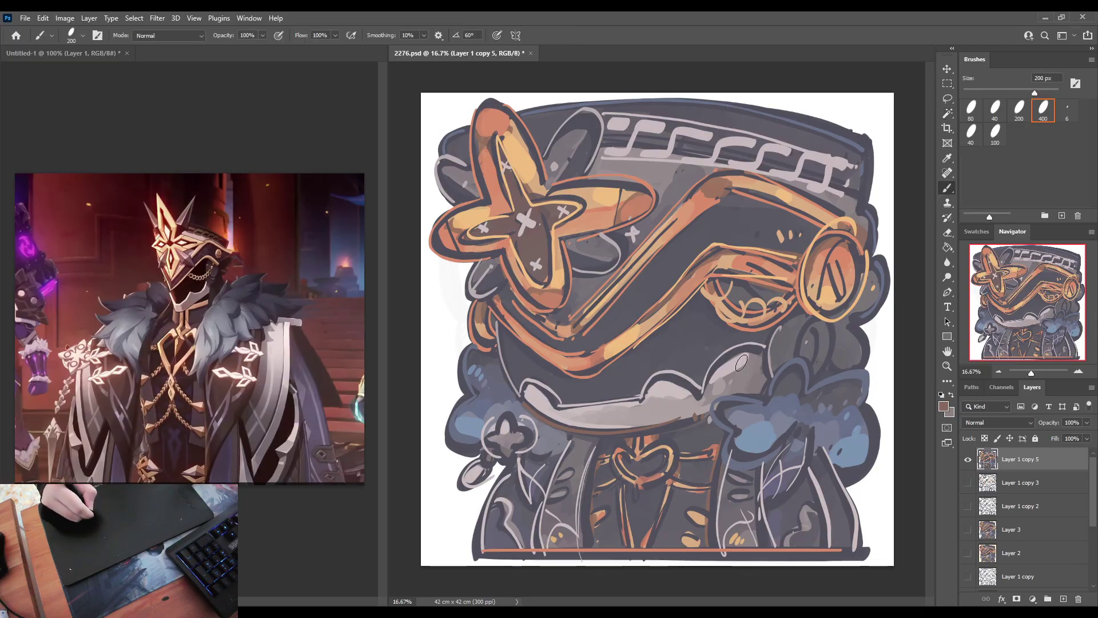
left_click(744, 363, "alt")
mouse_move(803, 351)
left_mouse_down()
mouse_move(814, 331)
mouse_move(827, 363)
left_mouse_up()
left_click_drag(837, 352, 841, 361)
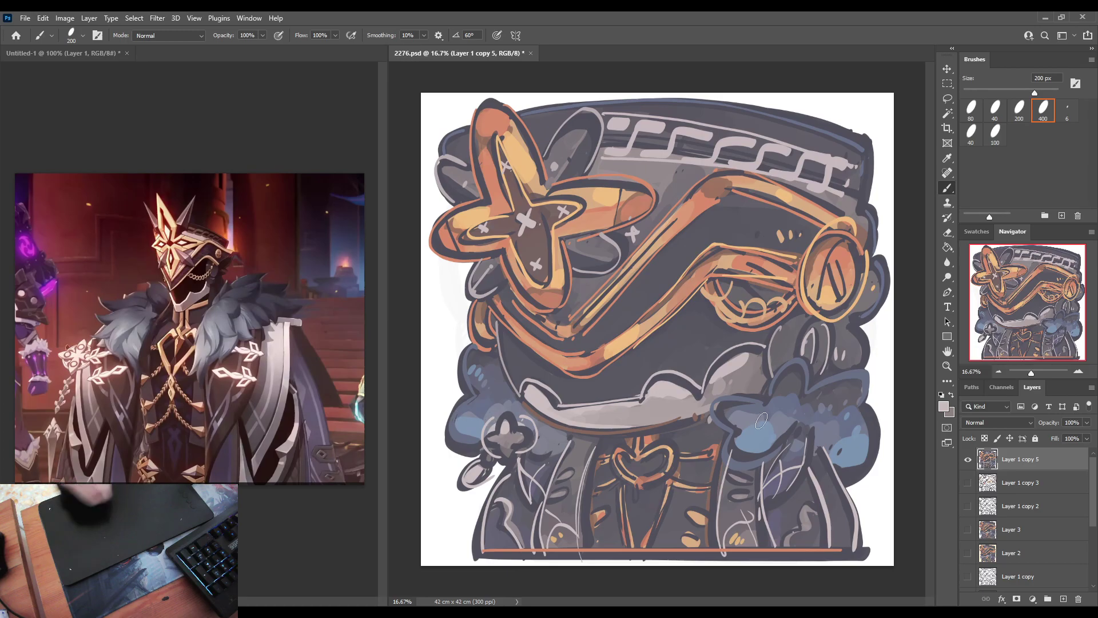
left_click_drag(747, 458, 804, 437)
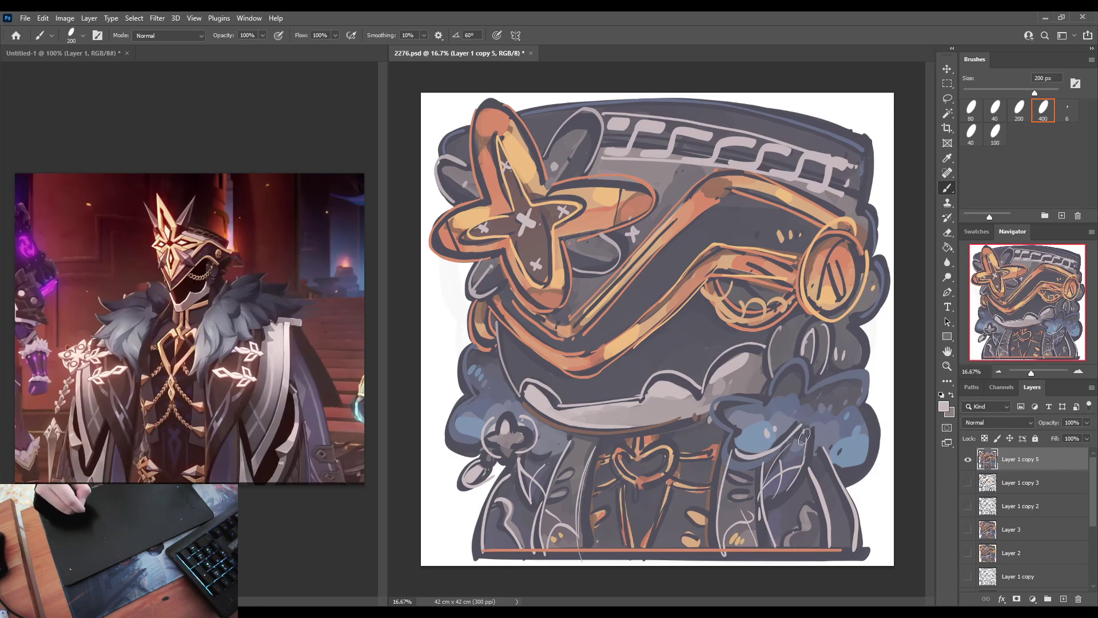
left_click_drag(852, 476, 862, 413)
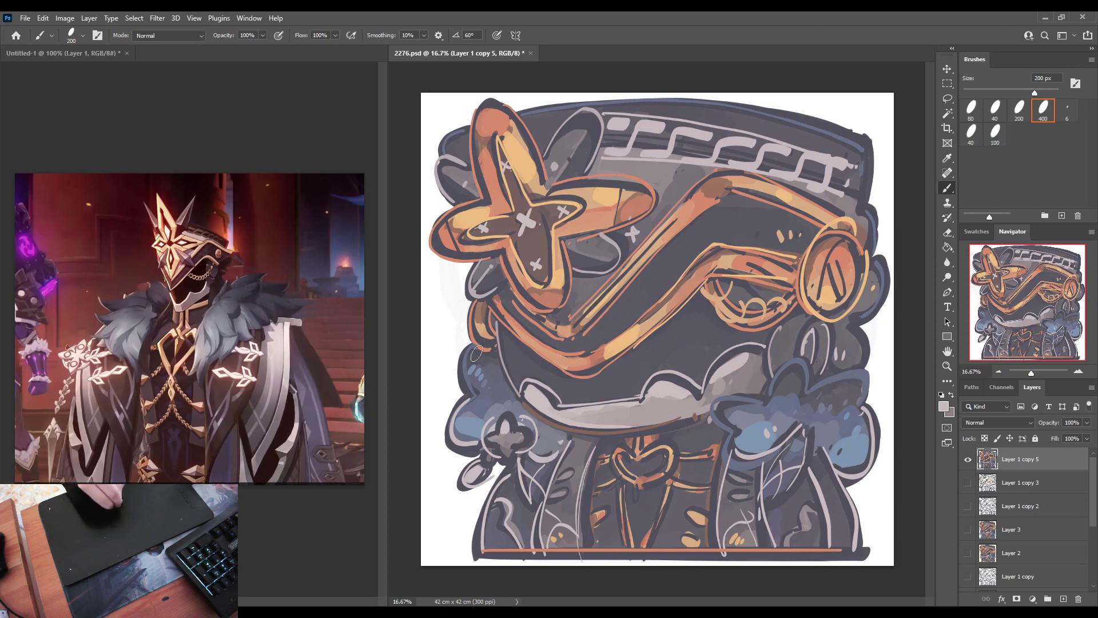
left_click_drag(475, 351, 470, 393)
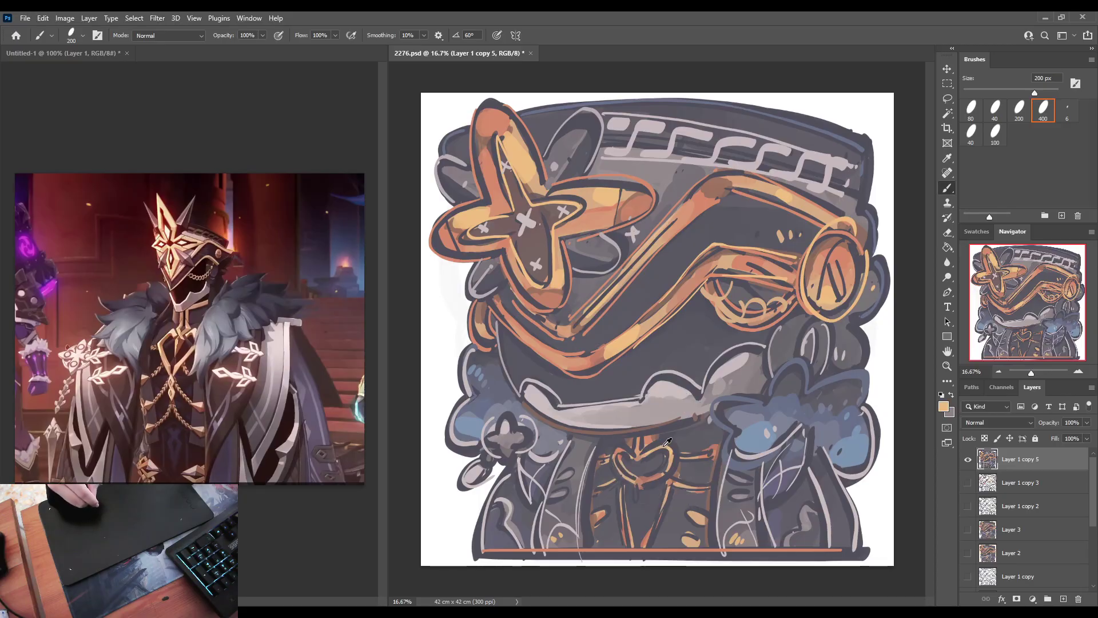
Step: Sample gold and add ornamental lines around the heart pendant and down the vest's front
left_click(668, 441, "alt")
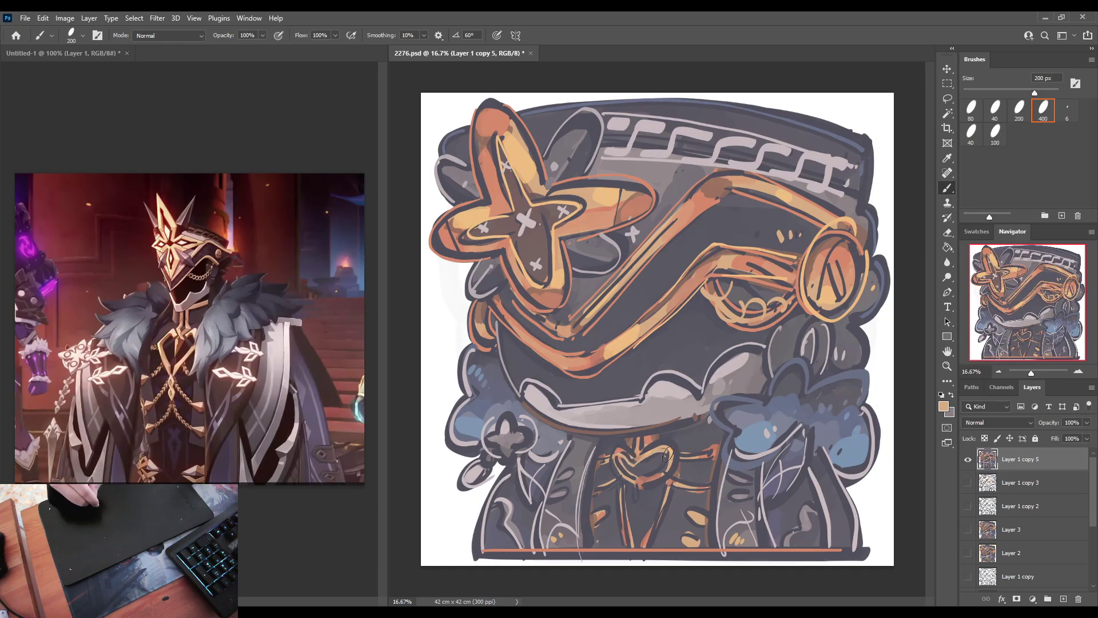
left_click_drag(626, 488, 632, 541)
left_click_drag(664, 484, 642, 544)
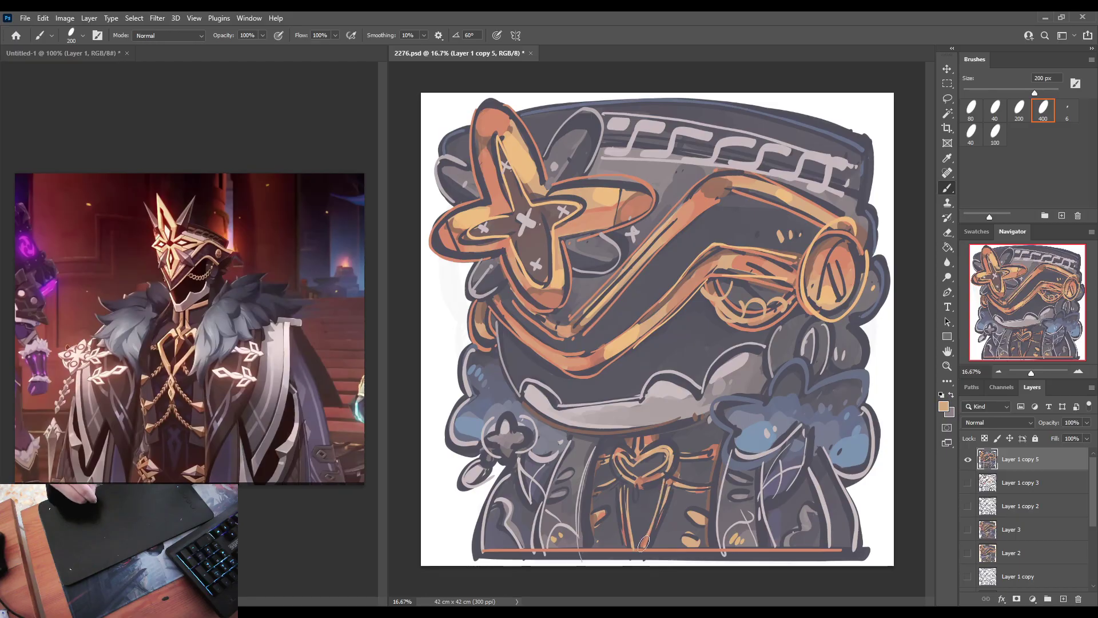
left_click_drag(675, 489, 659, 540)
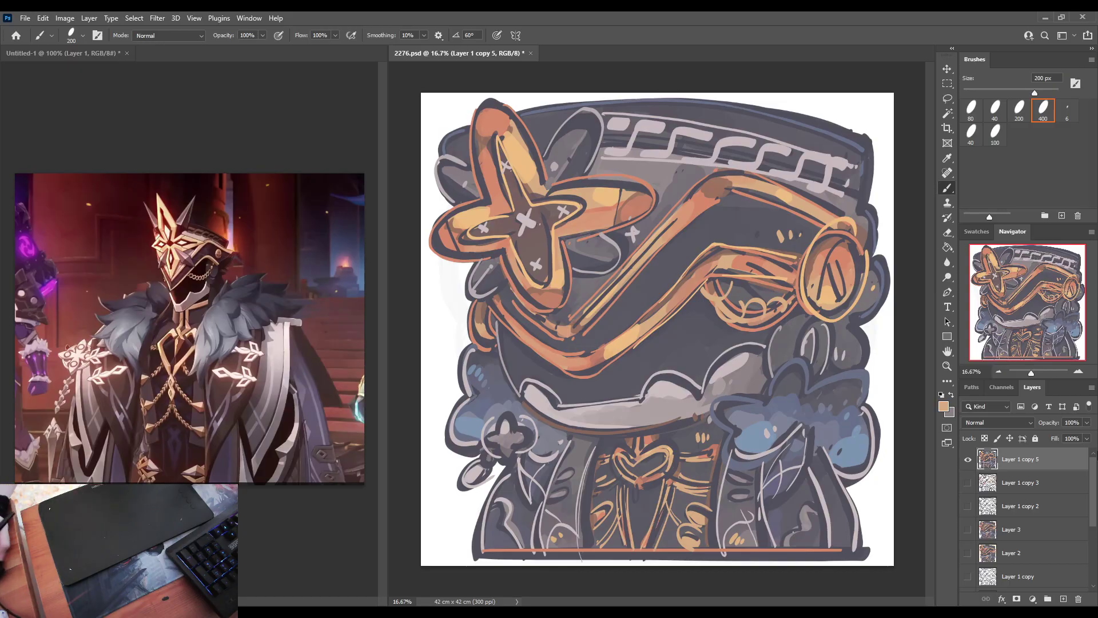
Step: Create a layer beneath the character and paint sampled dark grey background strokes with a 500 px brush beside both sides of the figure
left_click(1032, 489)
key("ctrl+shift+alt+n")
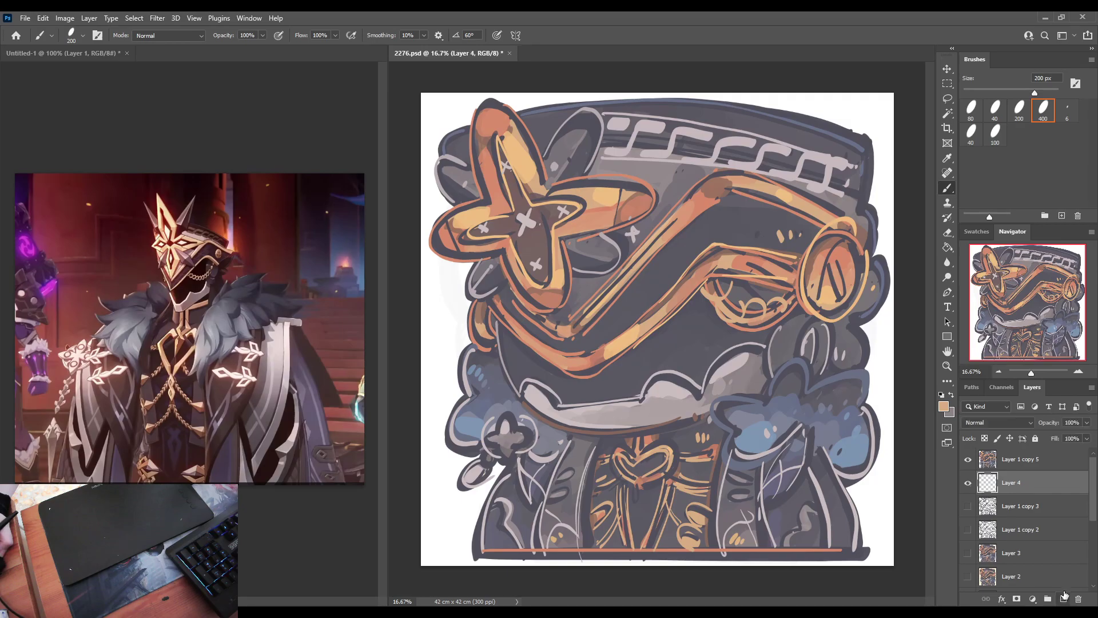
left_click(471, 429, "alt")
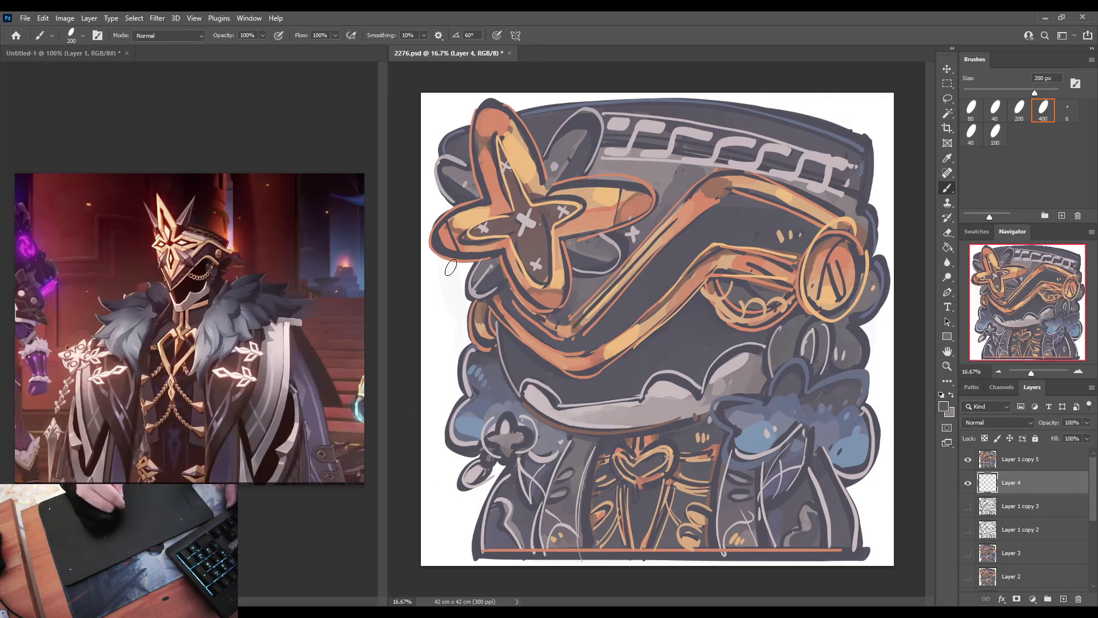
key("bracketright")
key("bracketright")
key("bracketright")
key("bracketright")
mouse_move(478, 284)
left_mouse_down()
mouse_move(434, 251)
mouse_move(502, 384)
mouse_move(455, 366)
left_mouse_up()
left_click(435, 326)
left_click(427, 326)
mouse_move(464, 413)
left_mouse_down()
mouse_move(446, 514)
mouse_move(426, 457)
left_mouse_up()
mouse_move(865, 415)
left_mouse_down()
mouse_move(877, 445)
mouse_move(856, 406)
mouse_move(868, 492)
mouse_move(886, 486)
mouse_move(875, 476)
mouse_move(890, 438)
mouse_move(879, 362)
mouse_move(858, 327)
mouse_move(880, 361)
mouse_move(856, 200)
mouse_move(866, 173)
mouse_move(881, 190)
mouse_move(876, 211)
left_mouse_up()
left_click(425, 202)
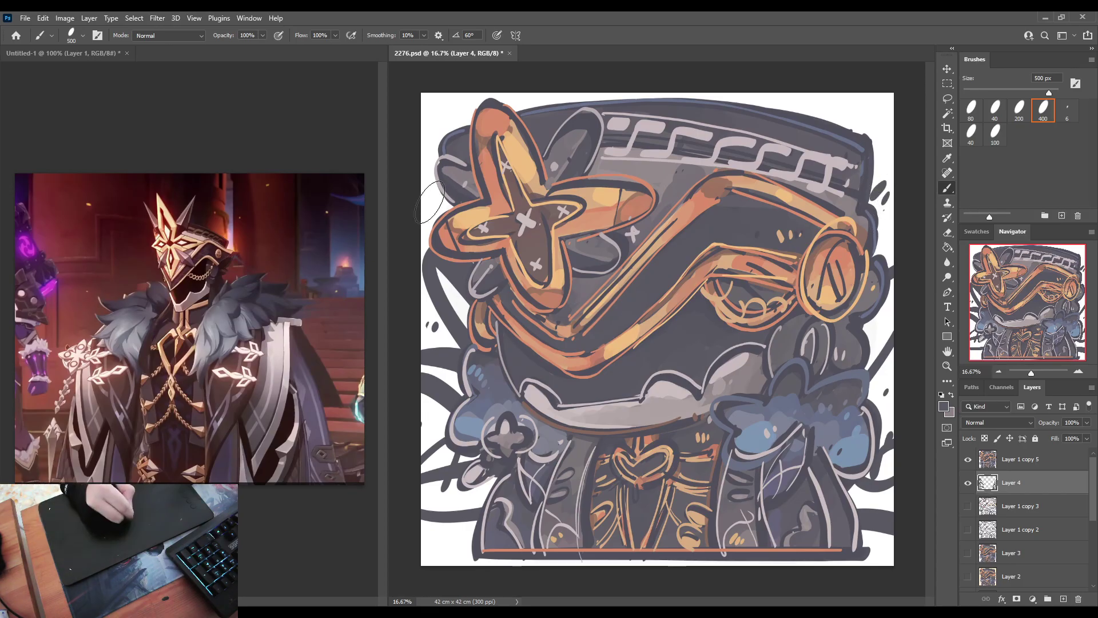
Step: Extend the dark background strokes and dabs around the coat's lower edges, both sides of the hat and the upper canvas corners
left_click_drag(477, 496, 489, 493)
left_click(870, 561)
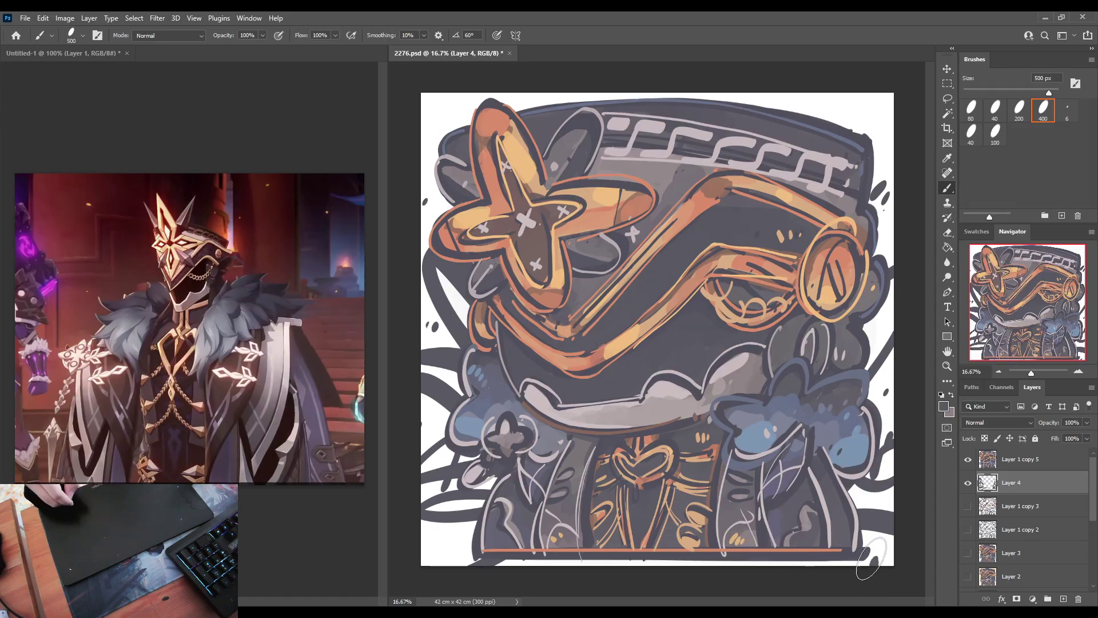
left_click_drag(815, 118, 877, 143)
left_click(886, 197)
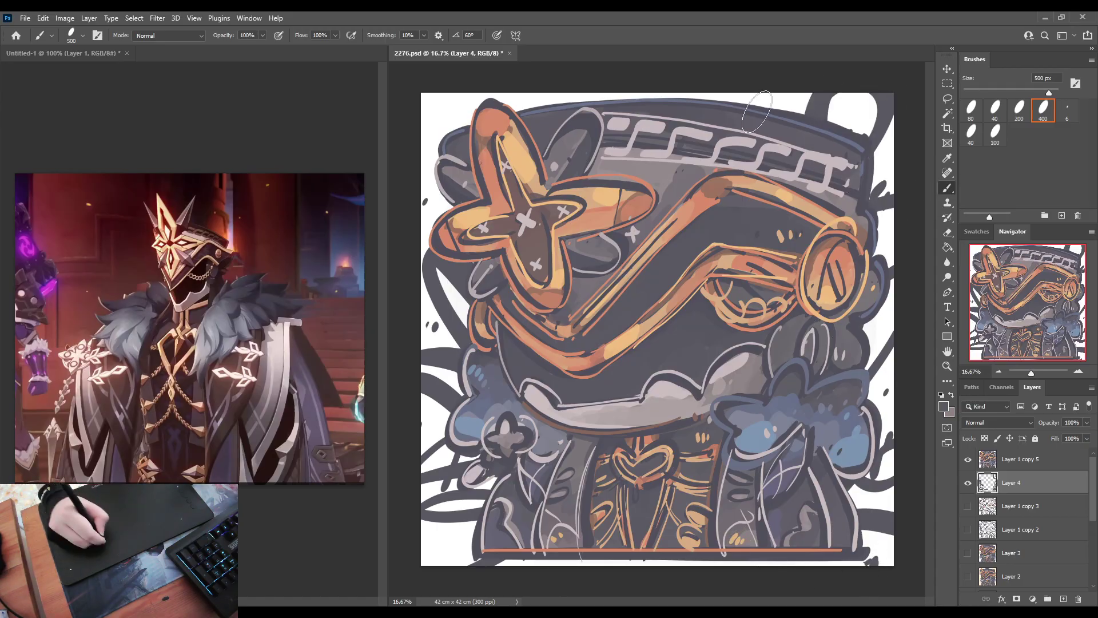
left_click(760, 106)
left_click(432, 109)
left_click(444, 110)
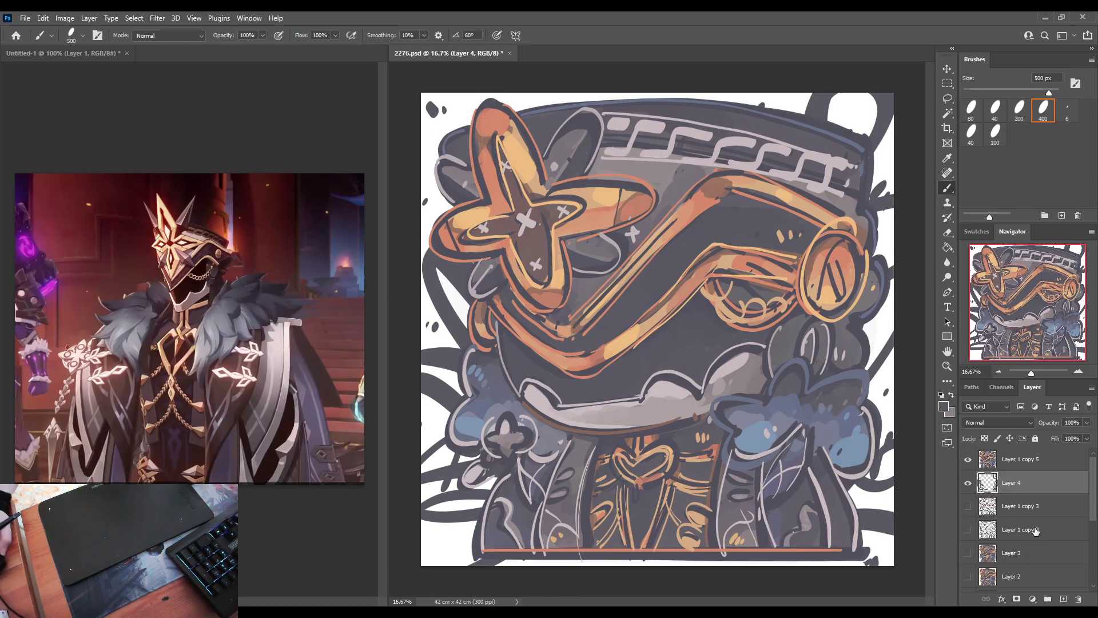
Step: Add a layer above the background strokes and fill it with a vertical dark grey-to-transparent gradient
left_click(967, 484)
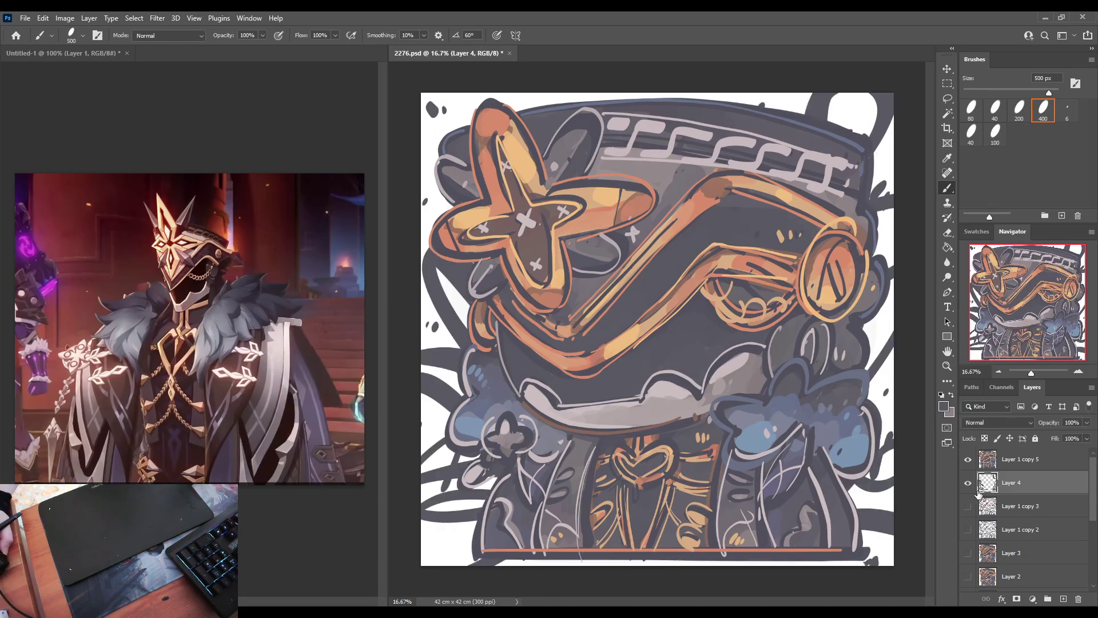
left_click(1065, 598)
key("g")
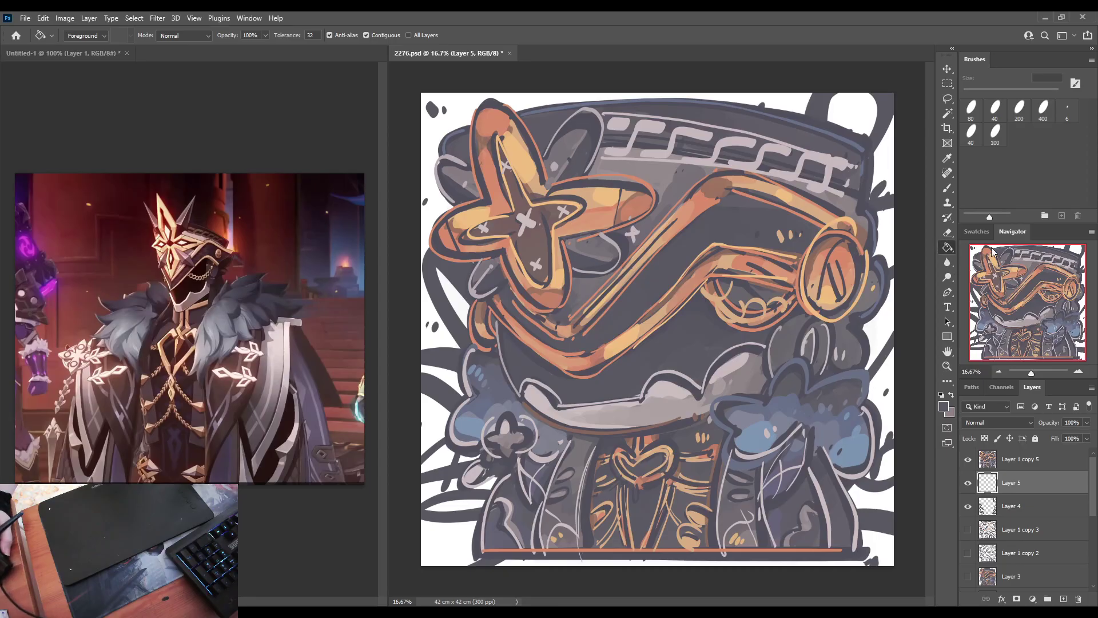
key("shift+g")
left_click_drag(653, 199, 656, 303)
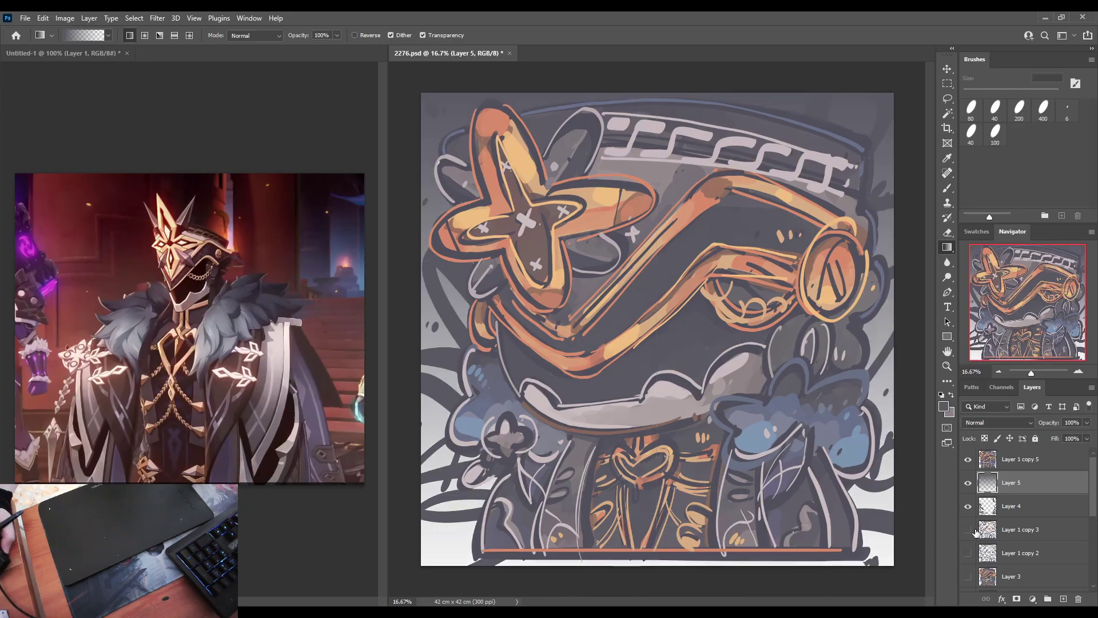
Step: Put the gradient in the shape of the Layer 4 strokes on a new layer, and delete Layer 5 and Layer 4
key("ctrl+d")
key("ctrl+shift+alt+n")
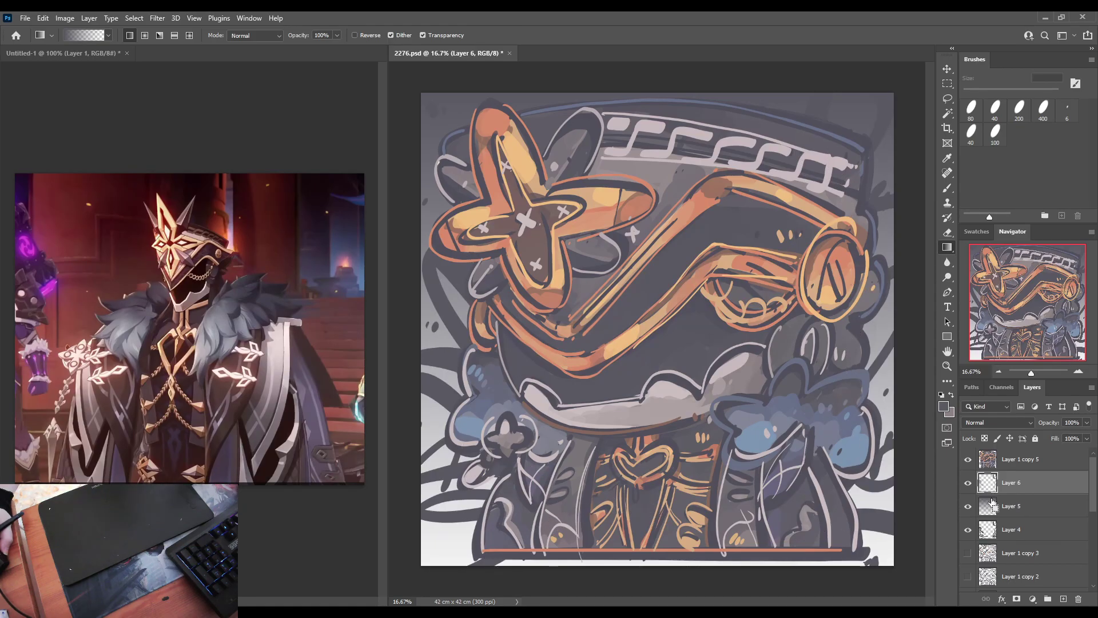
left_click_drag(966, 513, 968, 530)
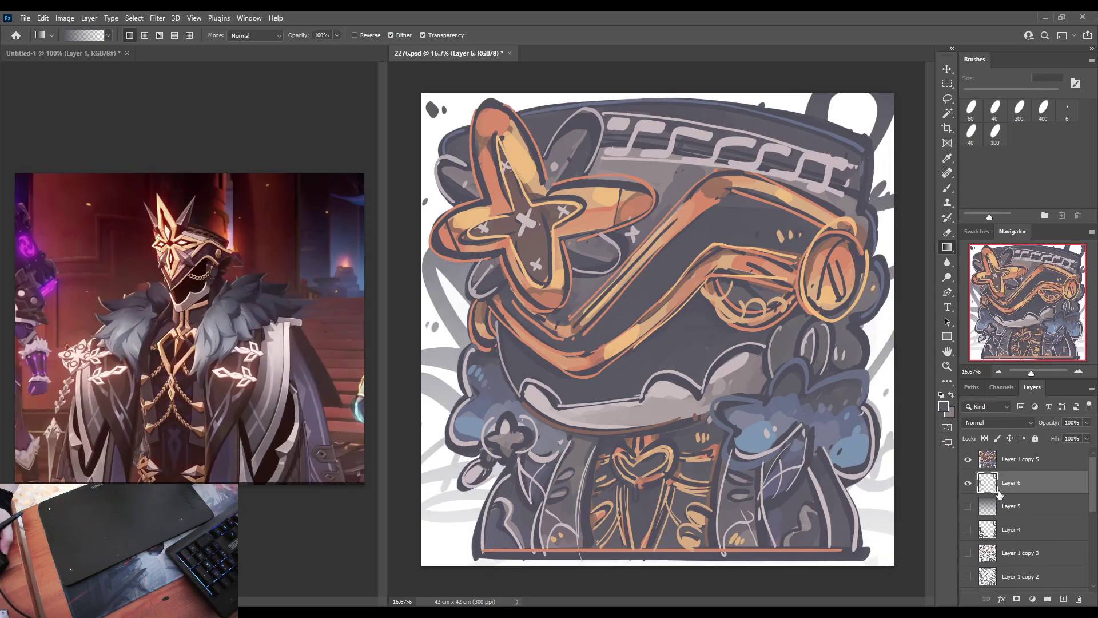
left_click(993, 507)
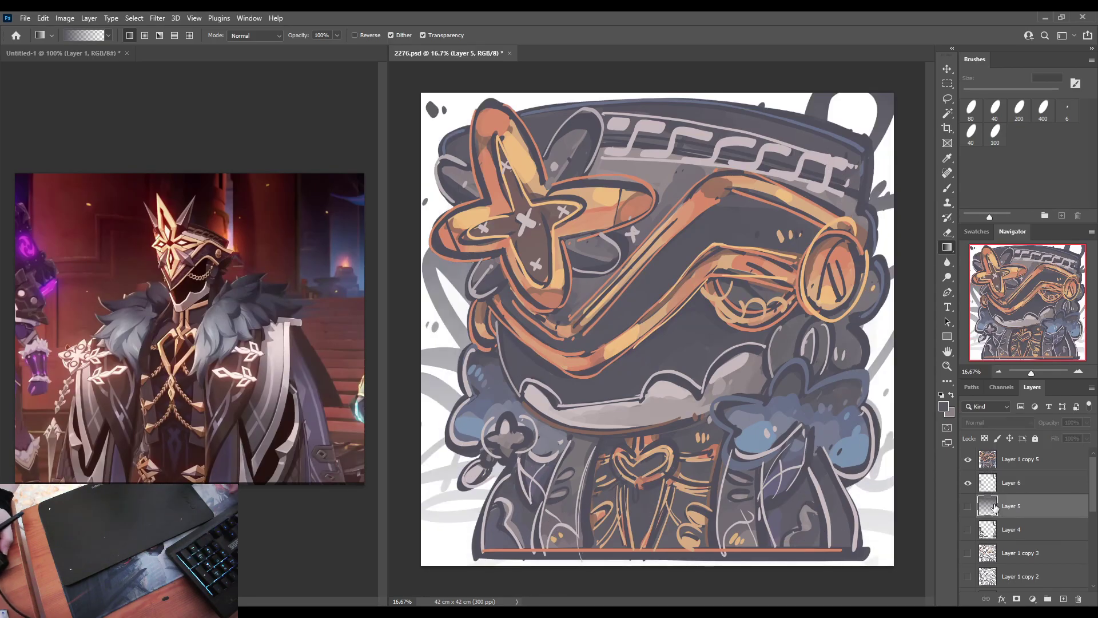
key("Delete")
key("Delete")
Step: Clear a narrow border around the character from Layer 6 using an expanded selection of the Layer 1 copy 5 silhouette
left_click(989, 462, "ctrl")
left_click(989, 481)
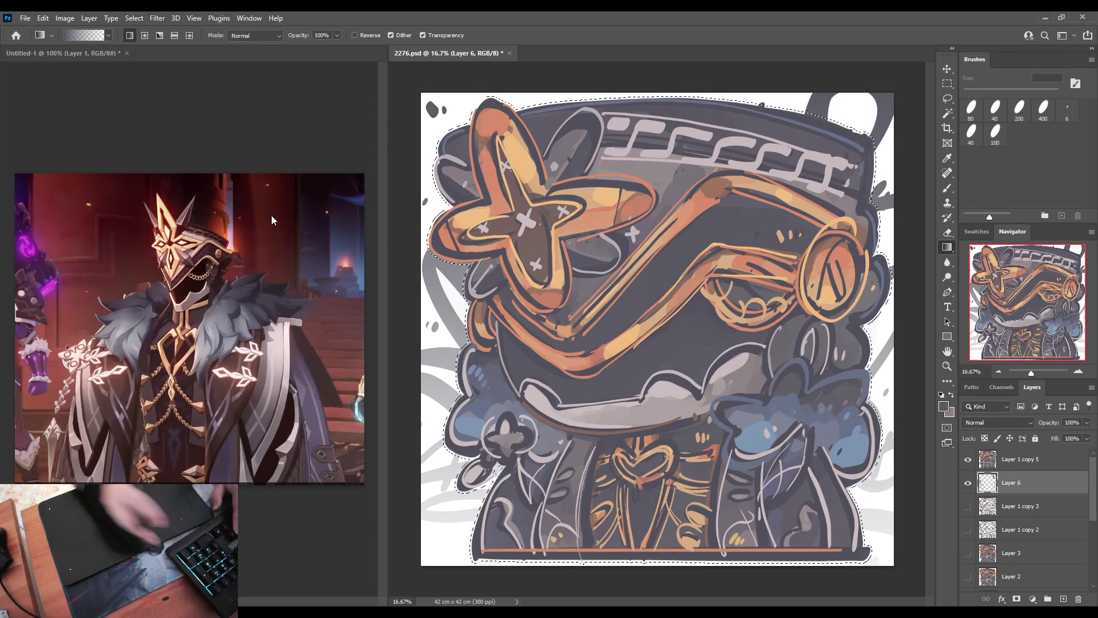
key("ctrl+d")
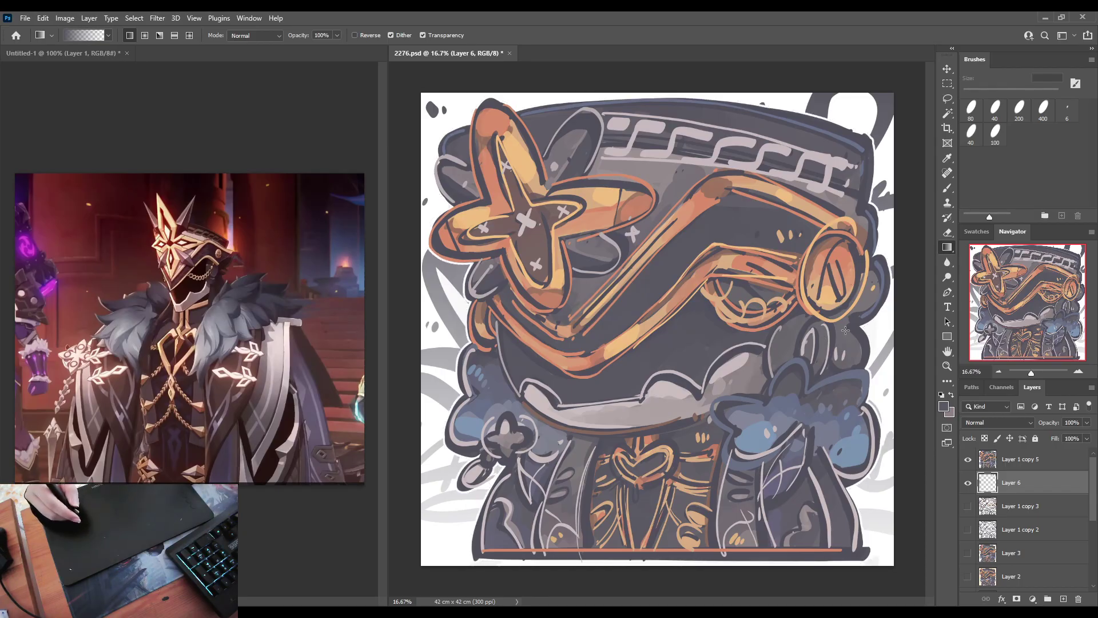
Step: Duplicate the Layer 1 copy 2 line art above all layers and scale it down to a small thumbnail in the canvas's lower-left corner
left_click(1030, 460)
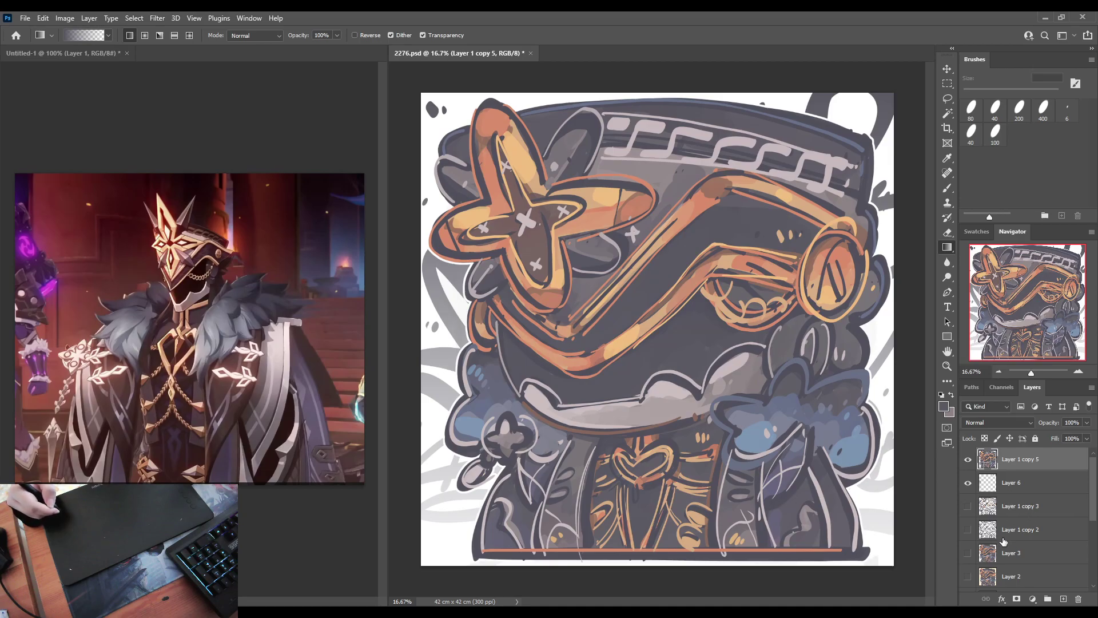
left_click(1018, 530)
left_click_drag(997, 538, 980, 455)
key("ctrl+e")
key("ctrl+t")
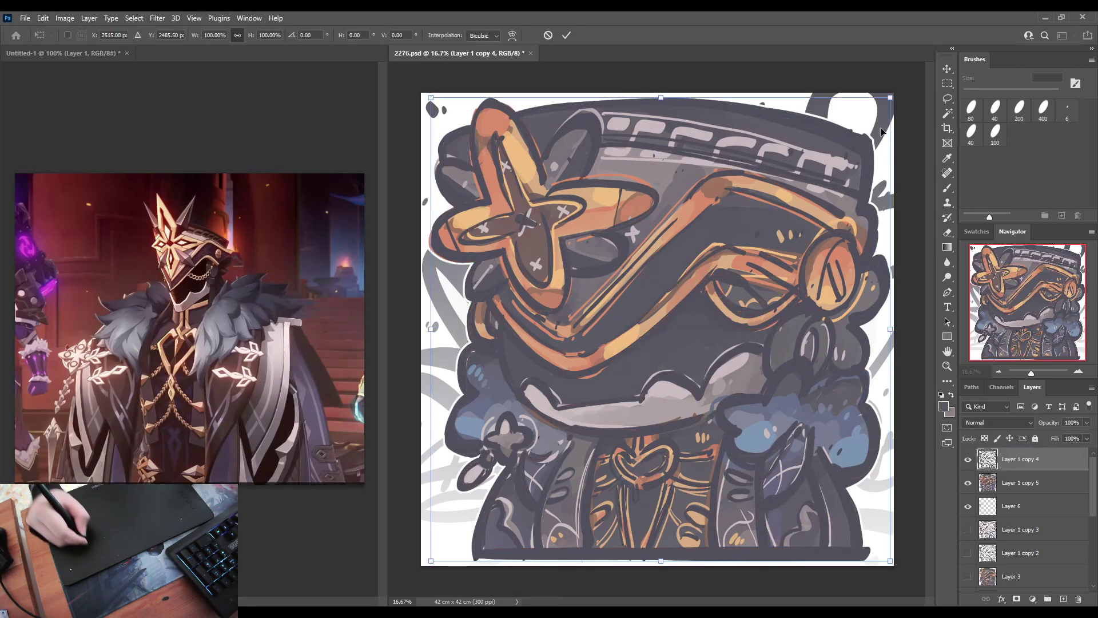
left_click_drag(884, 106, 461, 522)
key("Return")
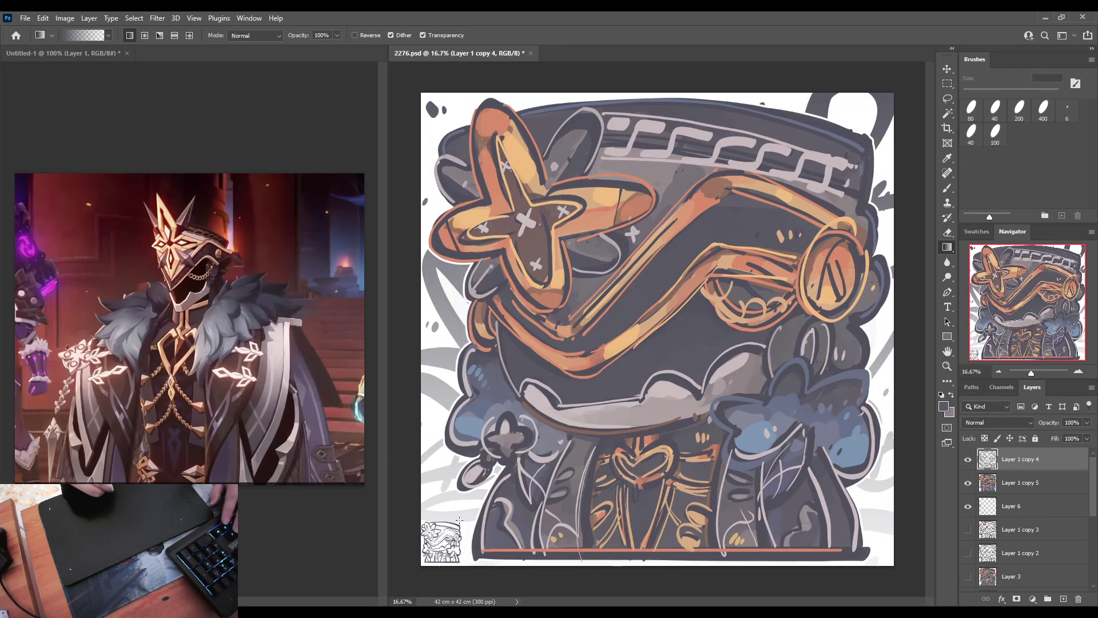
Step: Nudge the line art thumbnail to leave a small margin from the canvas's left and bottom edges
key("shift+Up")
key("shift+Up")
key("shift+Up")
key("shift+Up")
key("shift+Up")
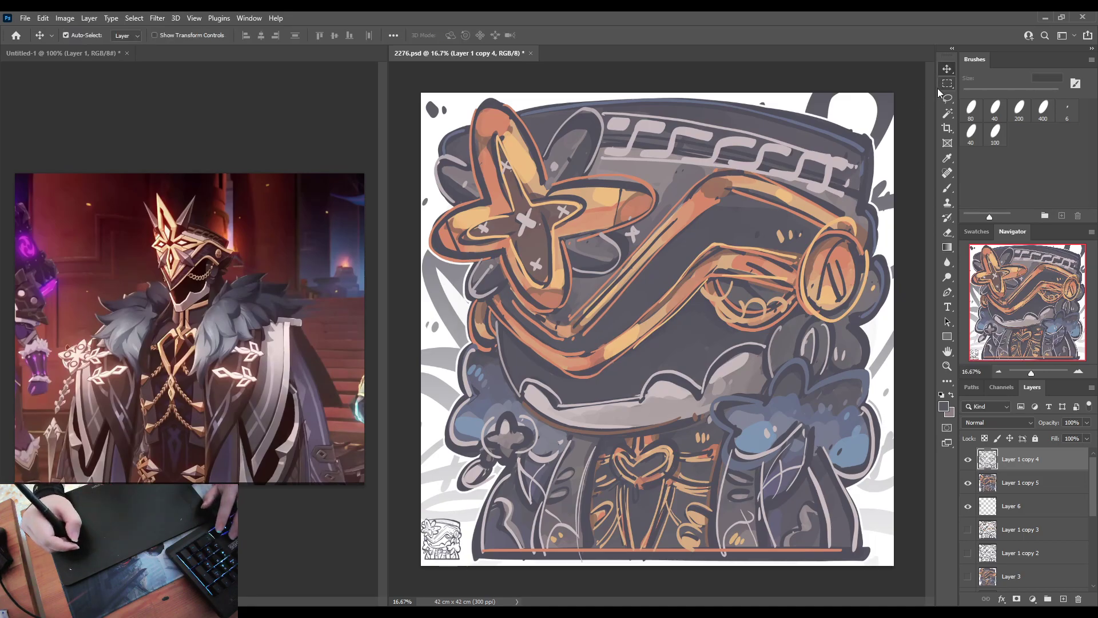
key("shift+Right")
key("shift+Right")
key("shift+Down")
key("shift+Down")
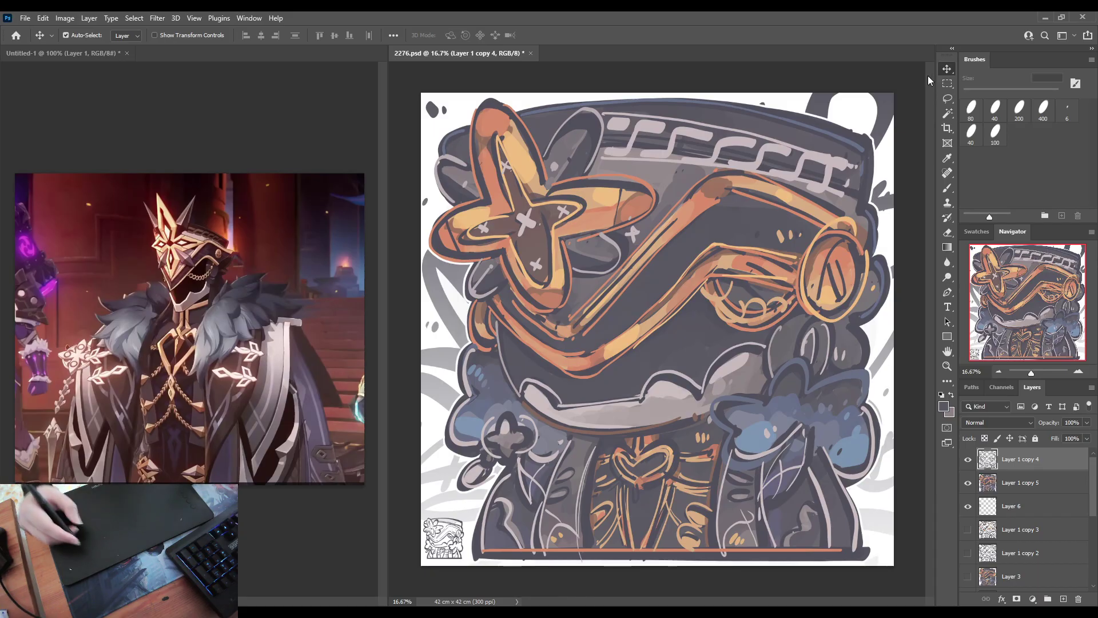
key("ctrl")
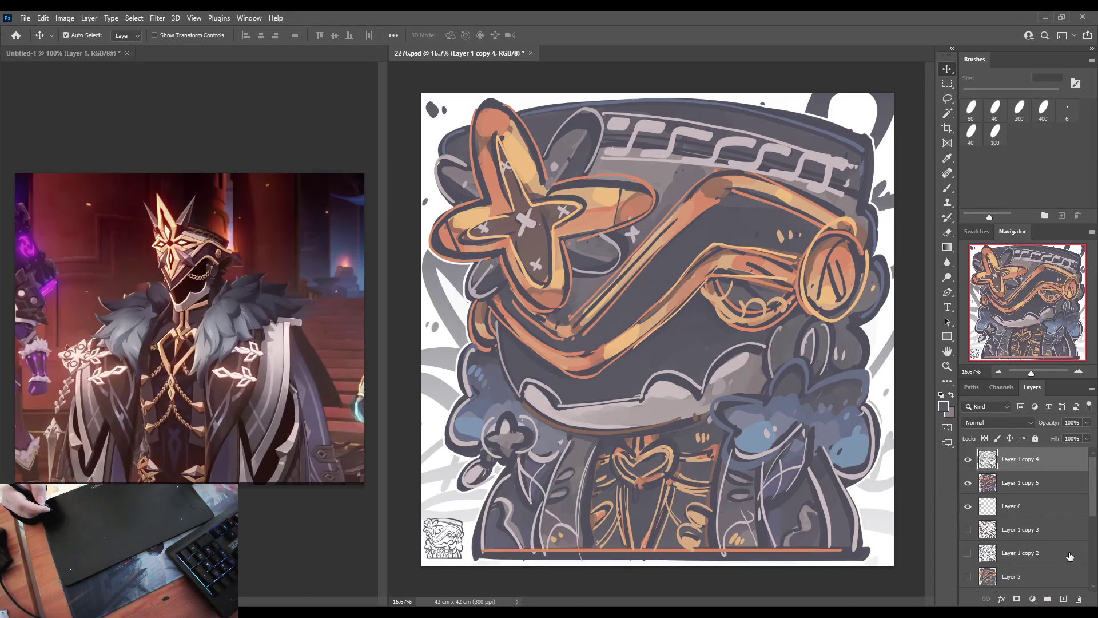
Step: Hand-letter the number 2276 above the line art thumbnail on a new top layer with an 80 px brush
left_click(1067, 598)
key("ctrl+plus")
key("ctrl+plus")
key("ctrl+plus")
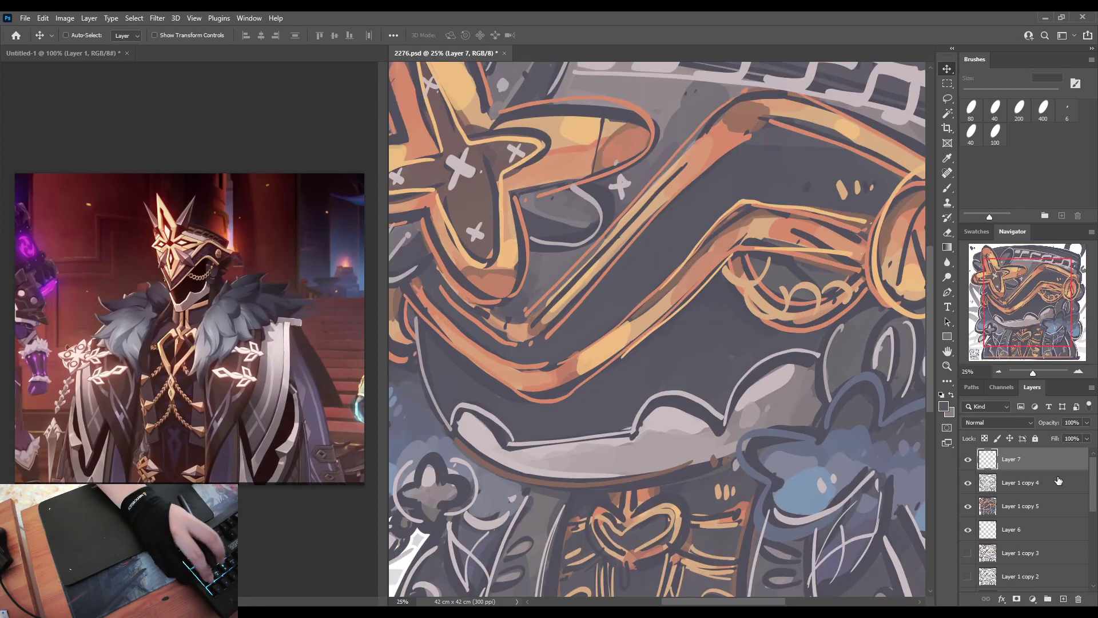
left_click_drag(1009, 295, 943, 321)
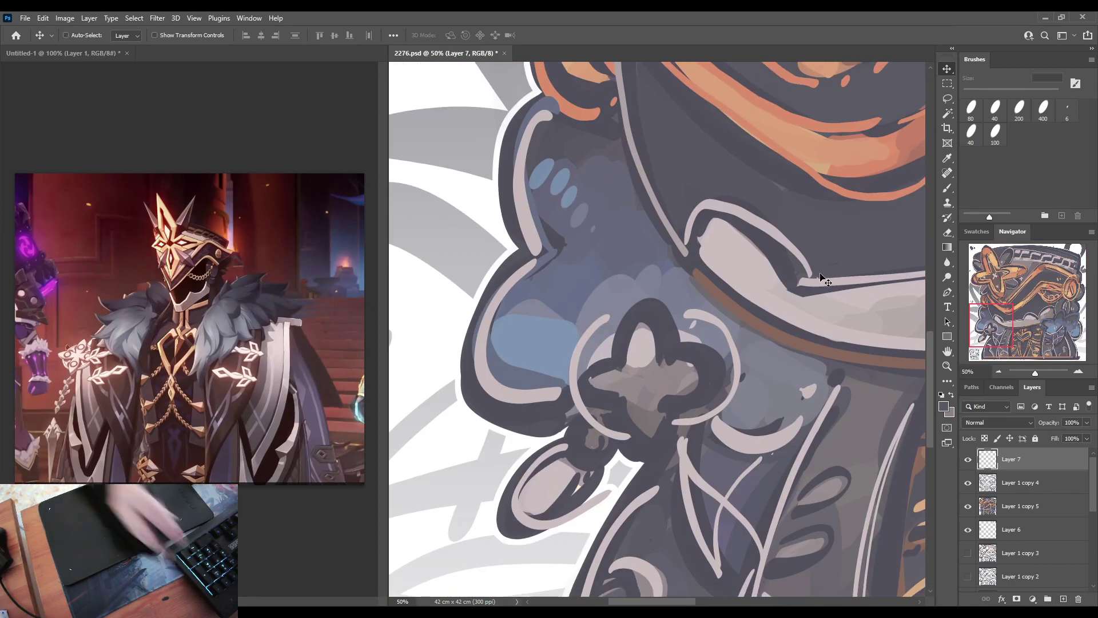
key("ctrl+plus")
left_click(977, 350)
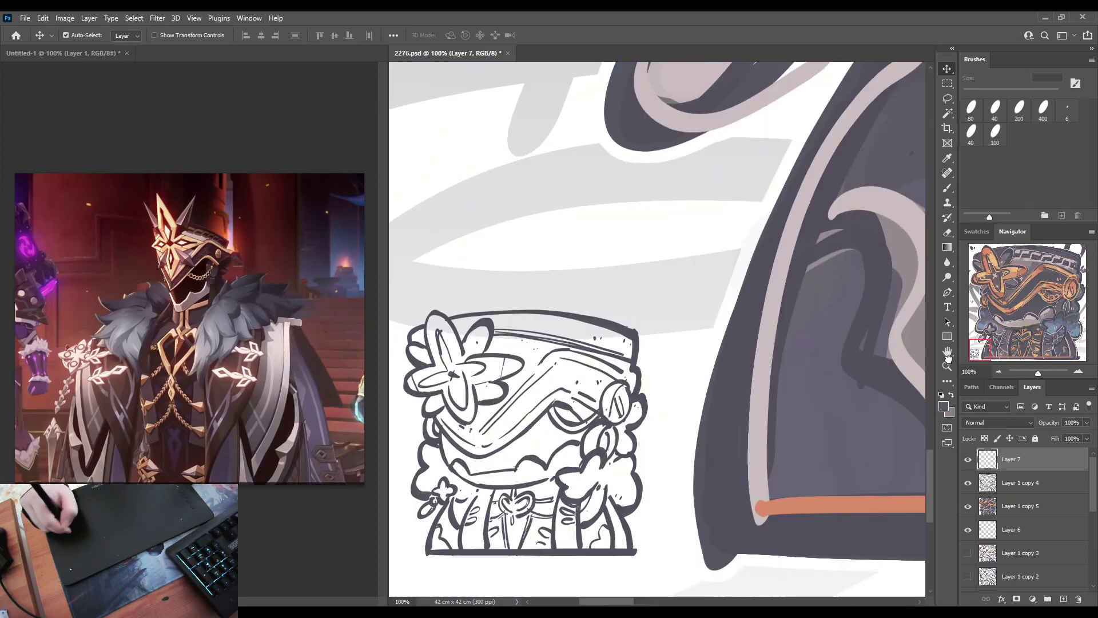
key("ctrl+plus")
left_click_drag(653, 439, 708, 511)
key("b")
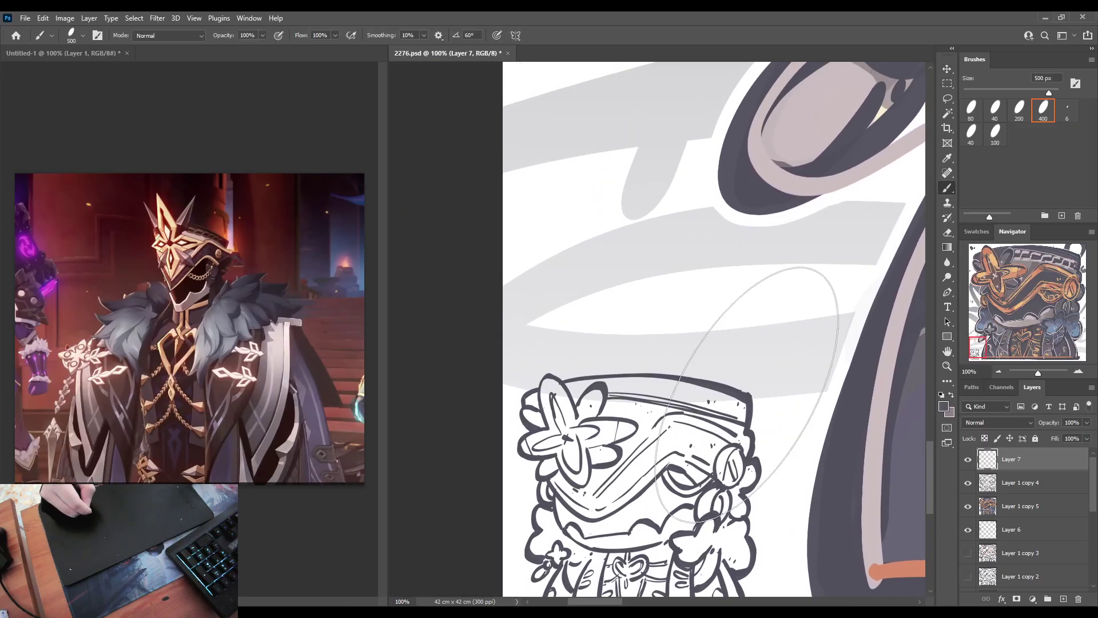
key("bracketleft")
key("bracketleft")
key("bracketleft")
key("bracketleft")
key("bracketleft")
key("bracketleft")
key("bracketleft")
key("bracketleft")
key("bracketleft")
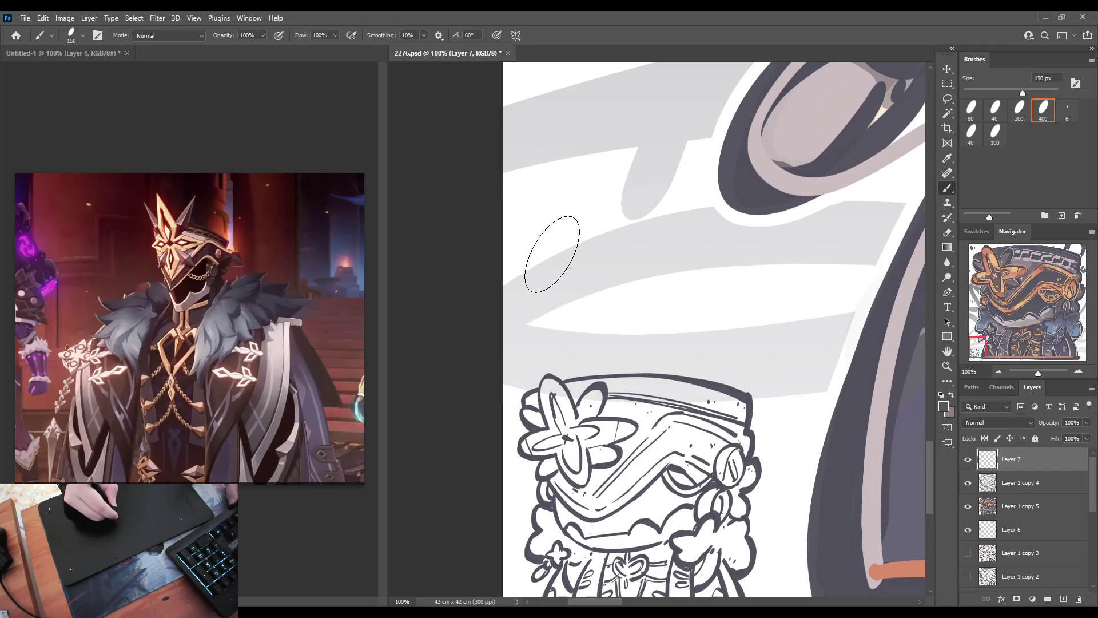
key("bracketleft")
mouse_move(568, 235)
left_mouse_down()
mouse_move(578, 281)
mouse_move(548, 289)
mouse_move(569, 301)
left_mouse_up()
key("ctrl+z")
key("ctrl+z")
mouse_move(531, 281)
left_mouse_down()
mouse_move(544, 314)
mouse_move(559, 278)
mouse_move(554, 307)
left_mouse_up()
left_click_drag(548, 264, 598, 320)
left_click_drag(586, 267, 620, 314)
left_click_drag(657, 255, 635, 300)
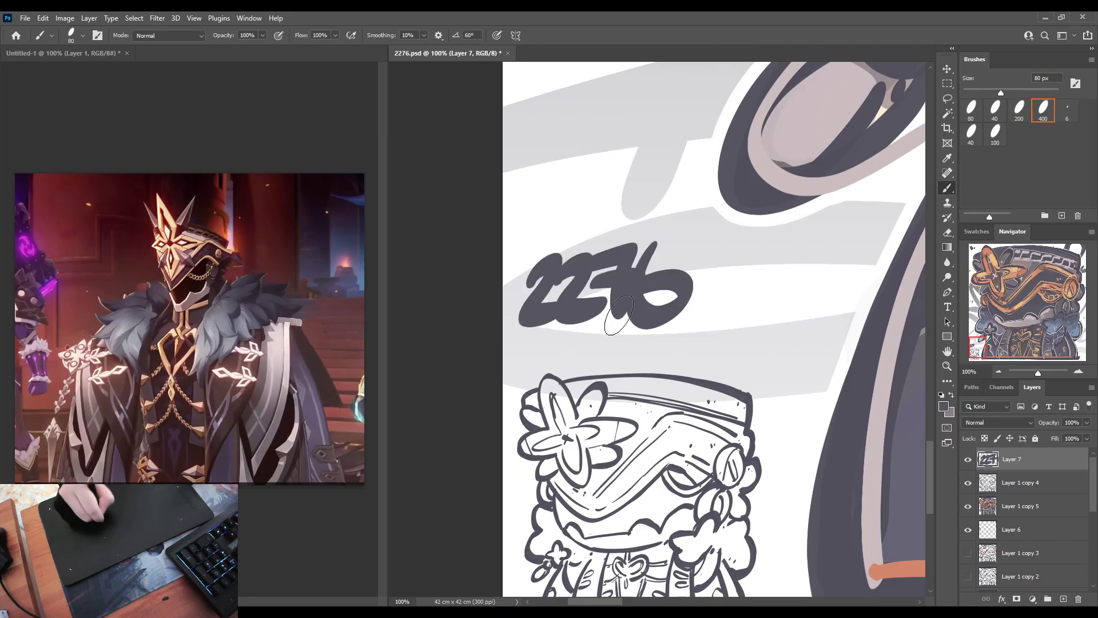
Step: Redraw the final 6 of the number and shift the lettering right to centre it over the thumbnail
key("ctrl+z")
key("ctrl+z")
left_click_drag(663, 245, 633, 309)
left_click_drag(639, 286, 649, 320)
key("ctrl+z")
key("ctrl+z")
left_click_drag(663, 245, 634, 309)
mouse_move(639, 286)
left_mouse_down()
mouse_move(649, 320)
mouse_move(687, 314)
mouse_move(695, 296)
left_mouse_up()
key("v")
key("b")
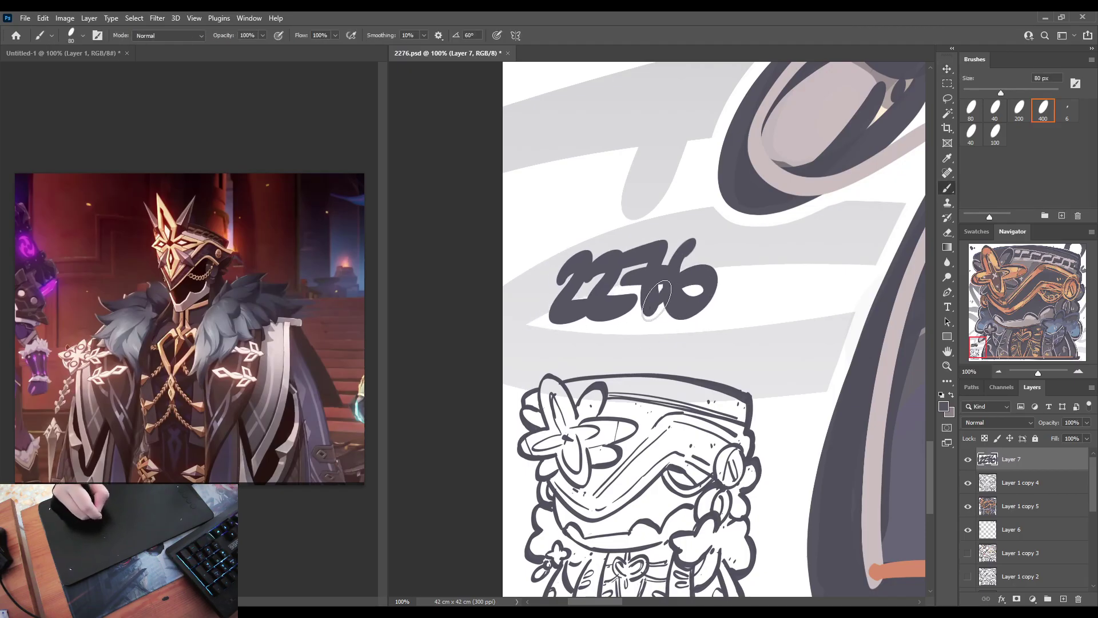
Step: Hand-letter the date 1SEP24 above the number with a 40 px brush
key("bracketleft")
key("bracketleft")
key("bracketleft")
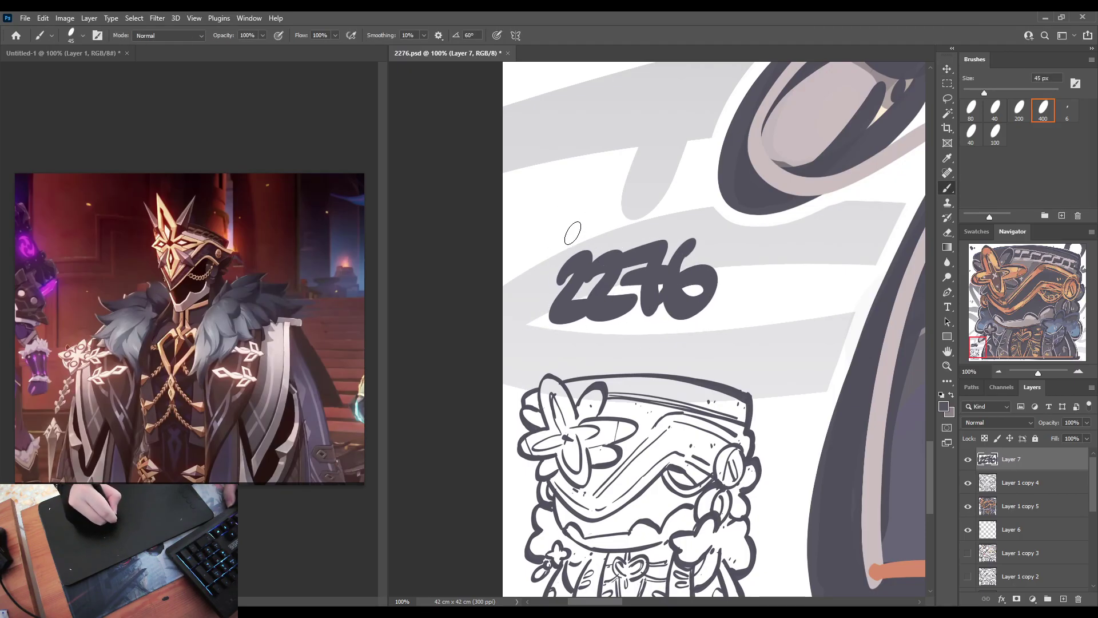
mouse_move(570, 220)
left_mouse_down()
mouse_move(569, 247)
mouse_move(610, 230)
mouse_move(639, 240)
left_mouse_up()
left_click_drag(645, 216, 654, 227)
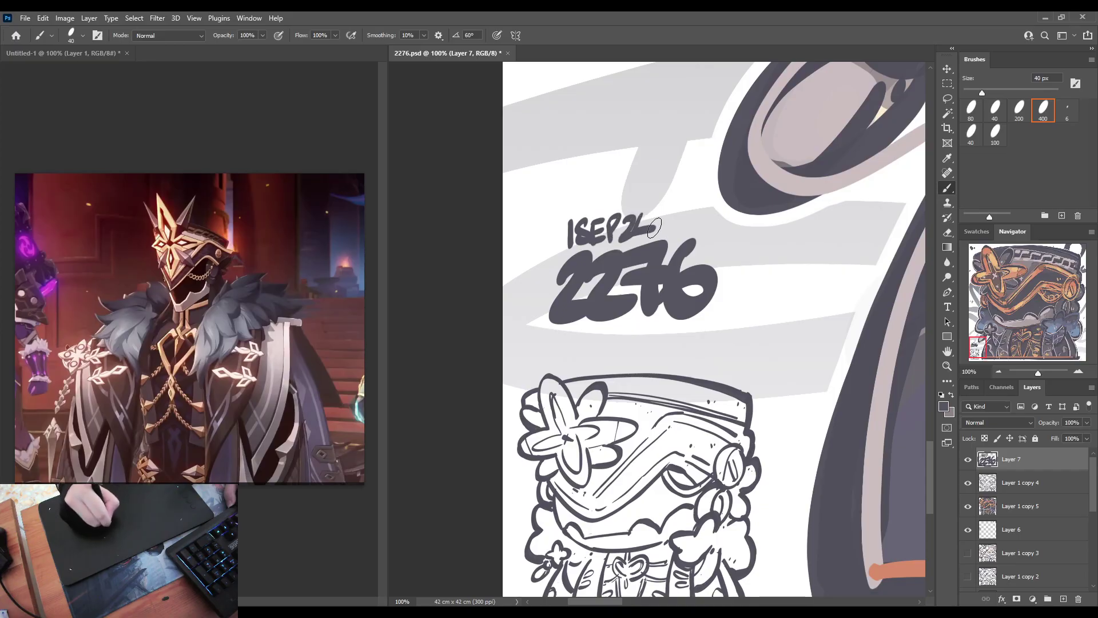
Step: Hand-letter the artist's signature and a short greeting line between the number and the thumbnail
left_click_drag(579, 325, 581, 340)
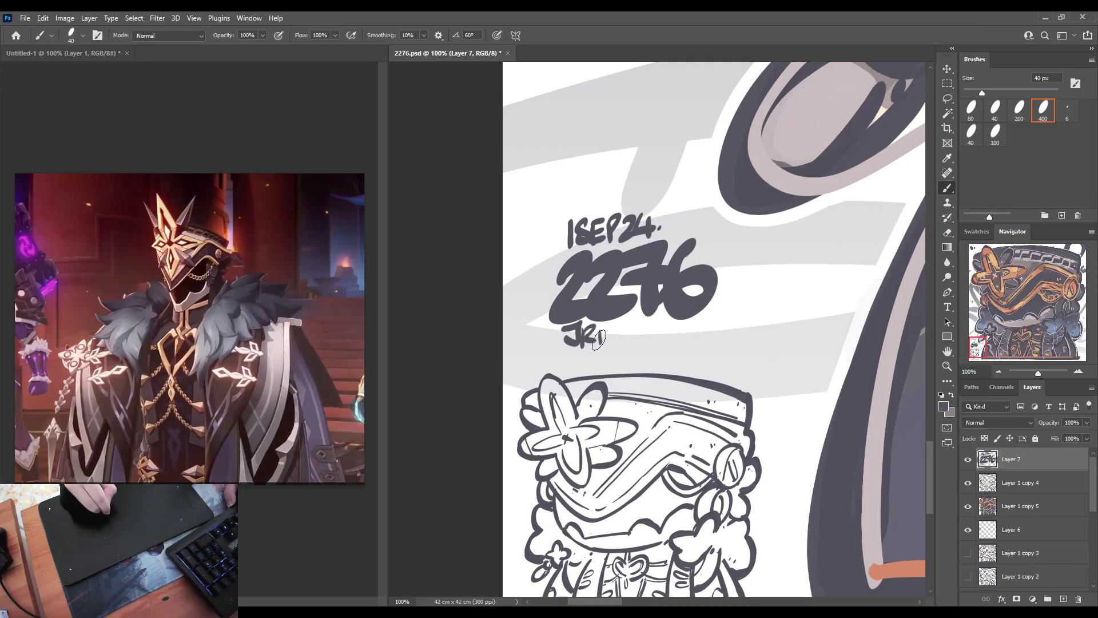
left_click_drag(651, 325, 653, 339)
mouse_move(660, 324)
left_mouse_down()
mouse_move(658, 338)
mouse_move(690, 339)
left_mouse_up()
left_click(702, 335)
left_click_drag(569, 356, 581, 354)
left_click_drag(582, 344, 581, 366)
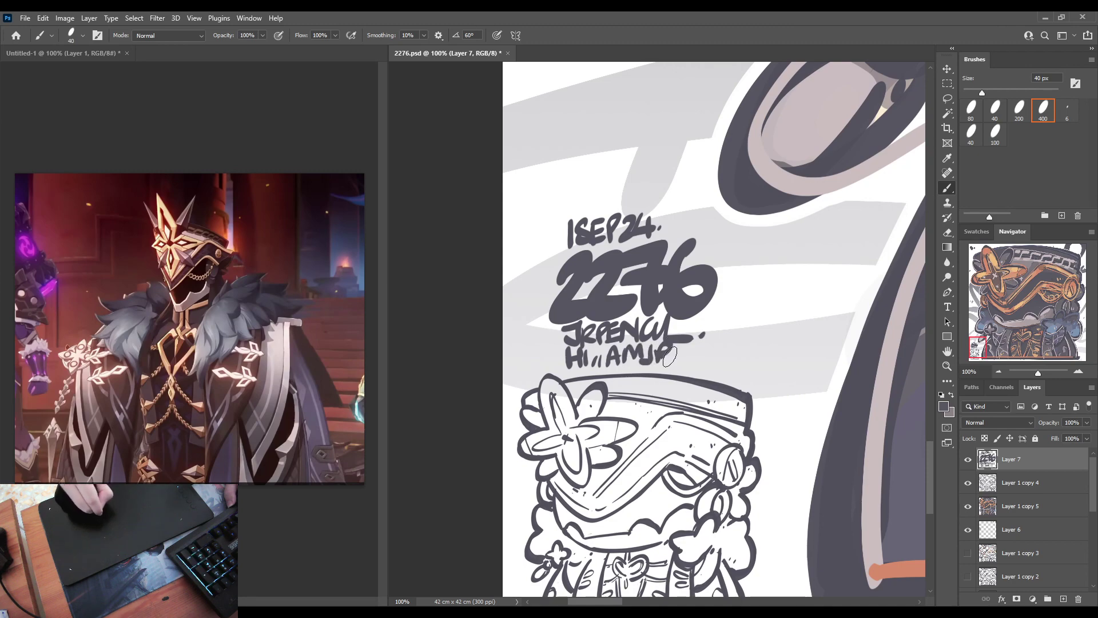
Step: Enlarge the lettering to roughly the thumbnail's width, position it directly above the thumbnail, and save the document
key("ctrl+minus")
key("ctrl+minus")
key("ctrl+minus")
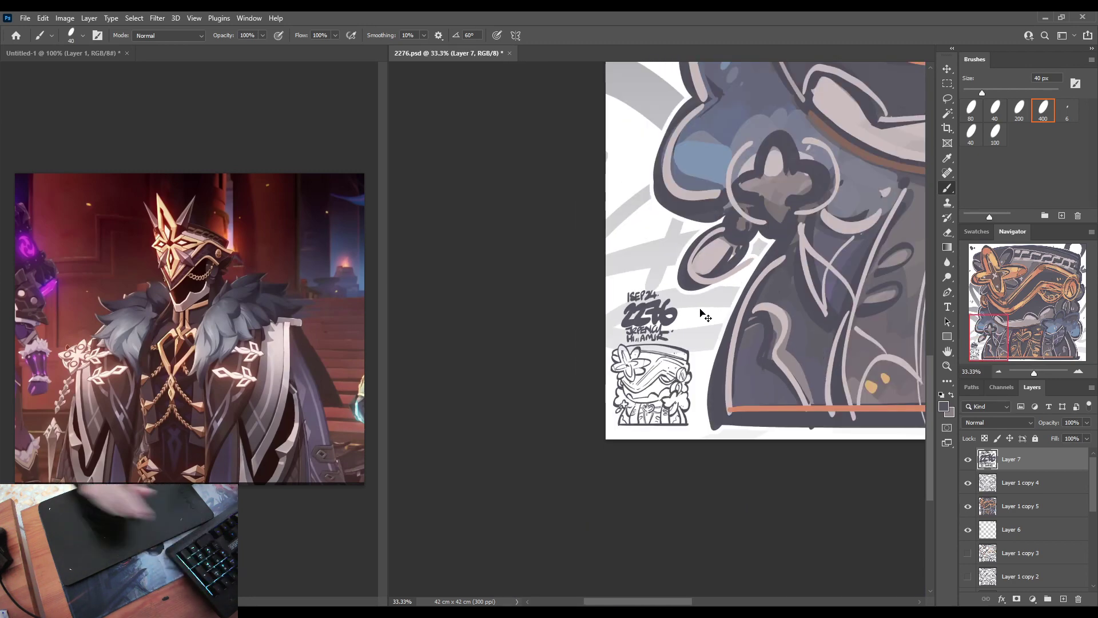
key("ctrl+minus")
key("ctrl+t")
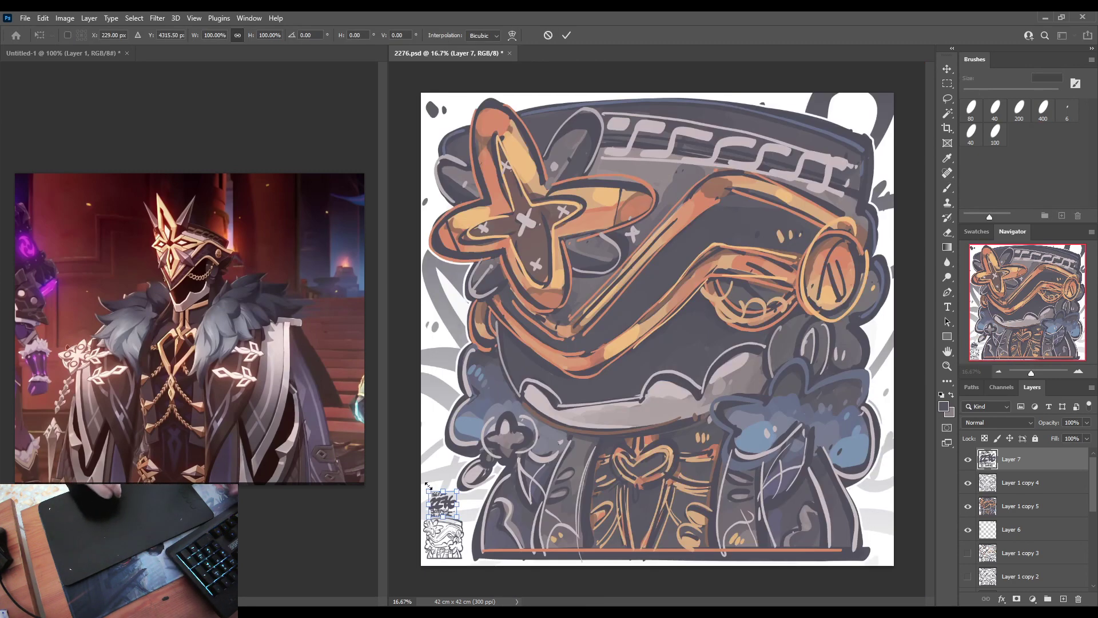
left_click_drag(426, 487, 422, 484)
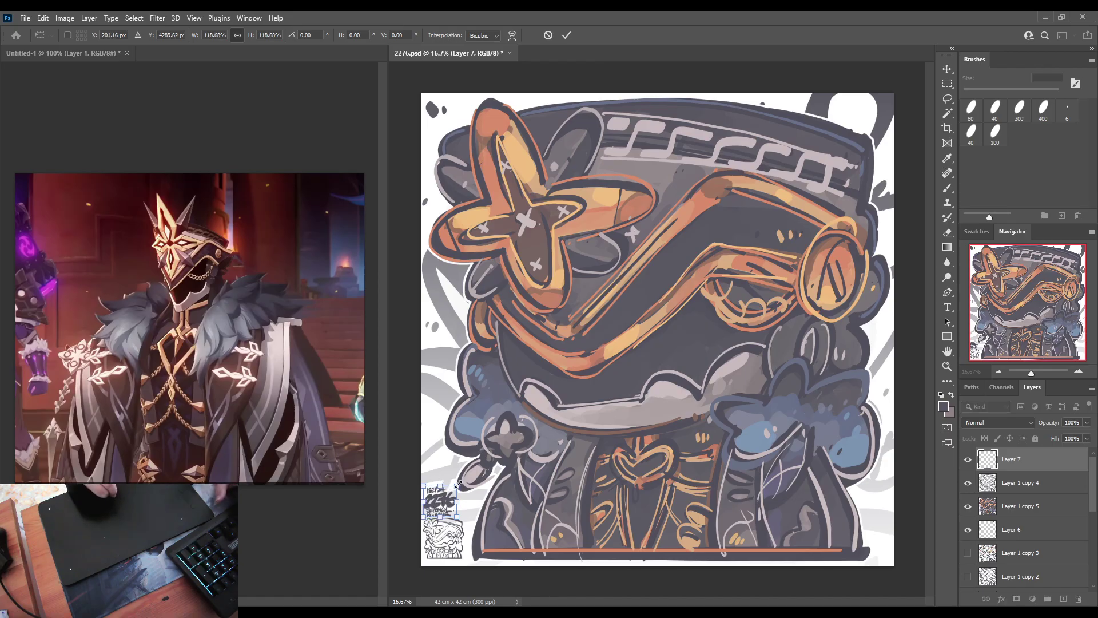
key("Return")
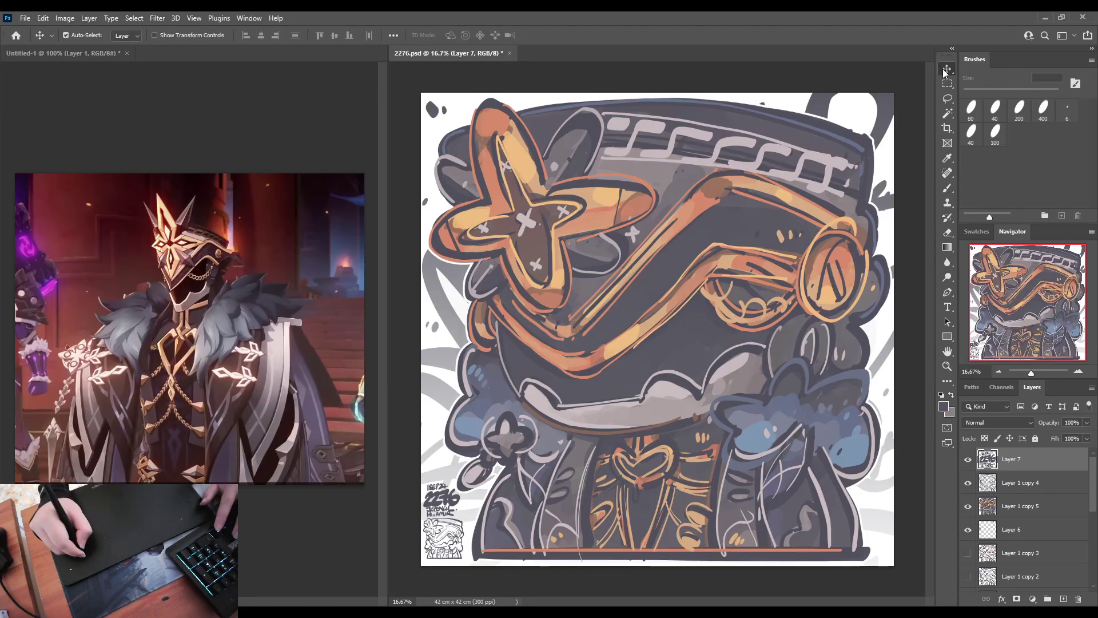
key("ctrl+s")
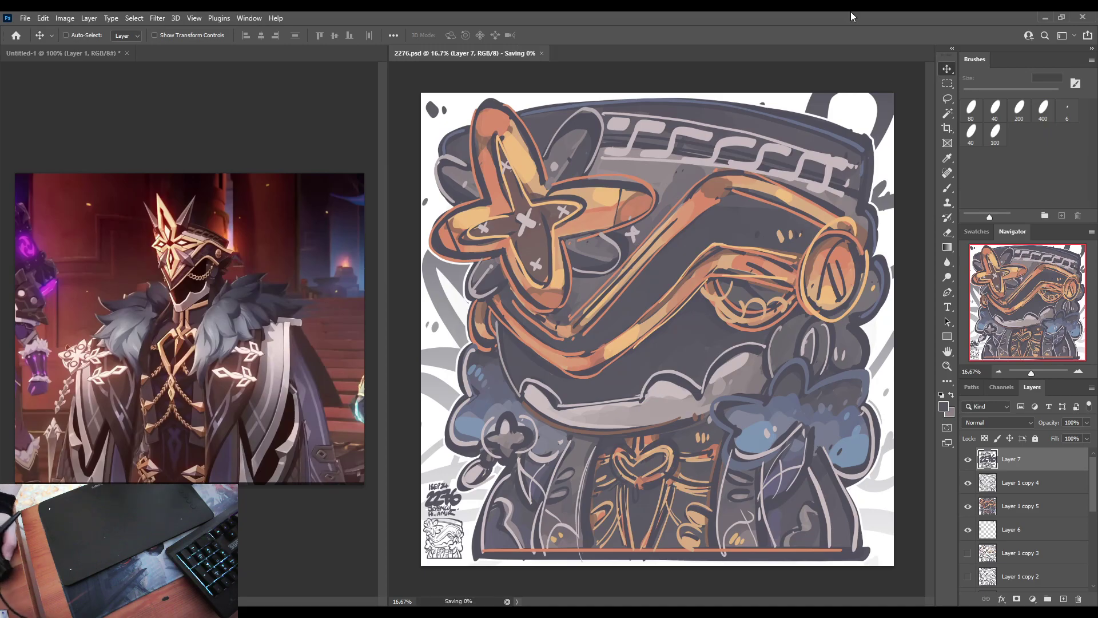